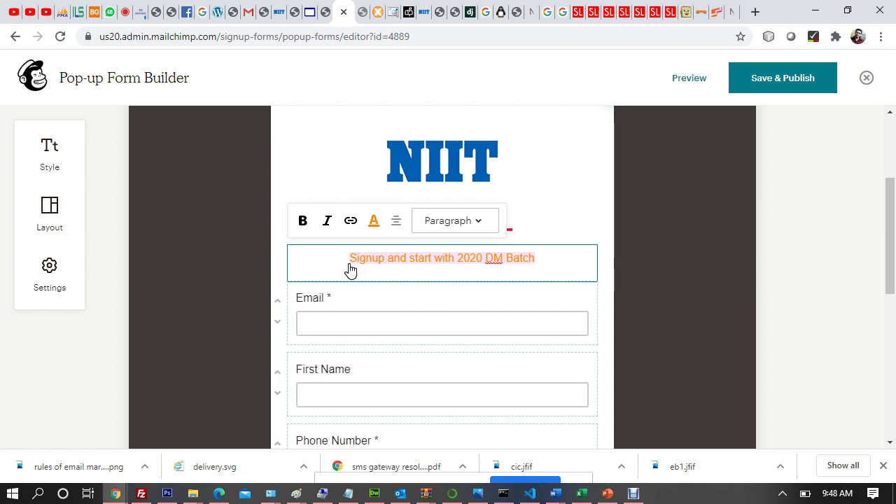
Step: Replace the text below the logo with "Subscribe to our weekly newsletter"
{"action": "type", "text": "Subscr"}
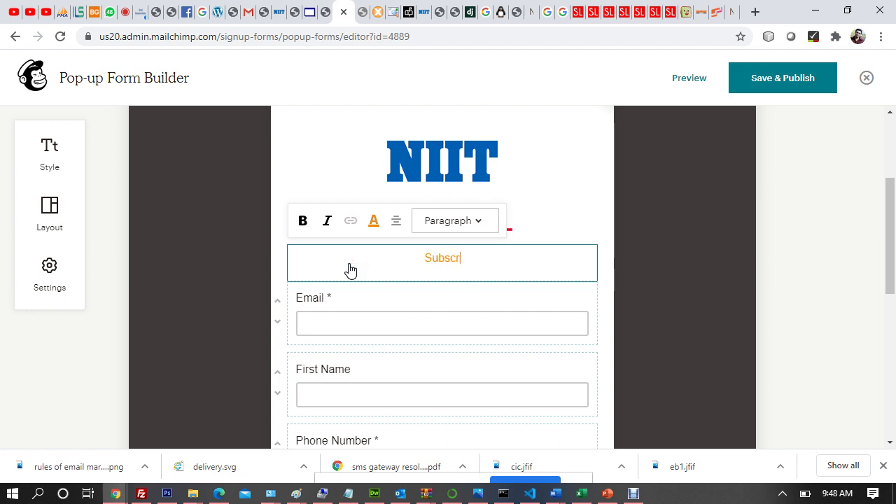
{"action": "type", "text": "ibe to our "}
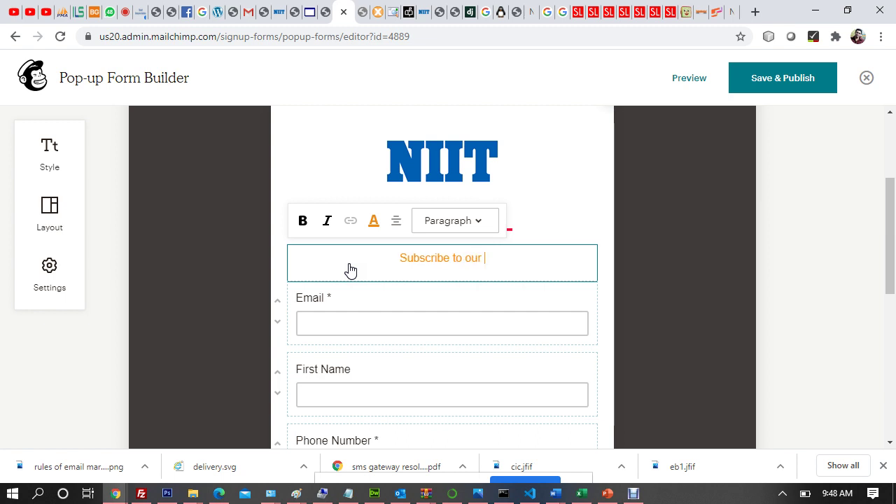
{"action": "type", "text": "wee"}
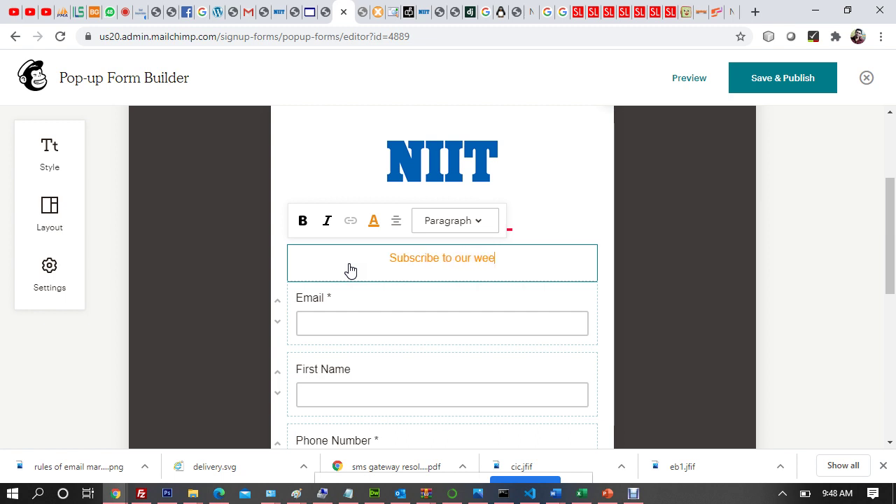
{"action": "type", "text": "kly n"}
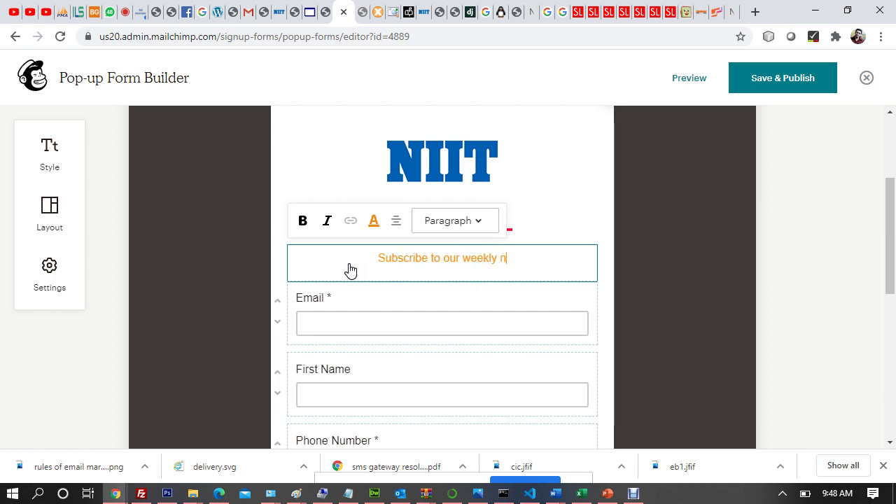
{"action": "type", "text": "ewsletter"}
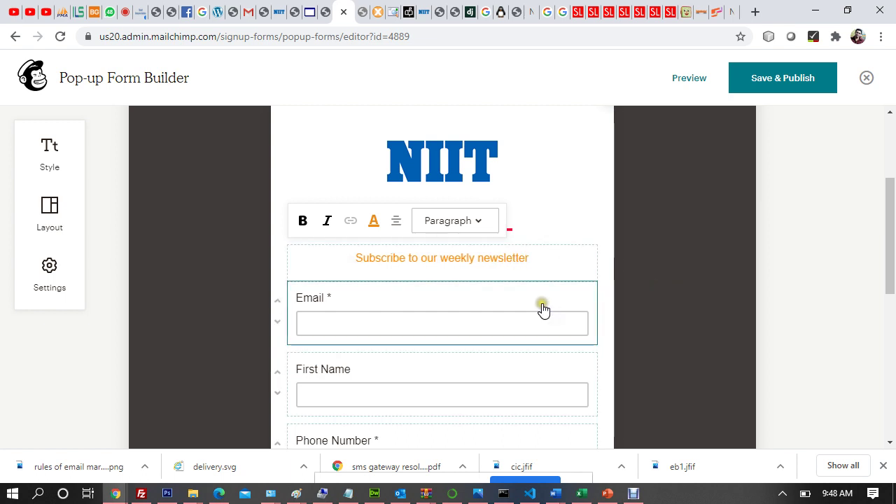
Step: Try Heading 1 and Heading 2 on the newsletter line, and settle on Heading 3
{"action": "left_click", "coordinate": [479, 223]}
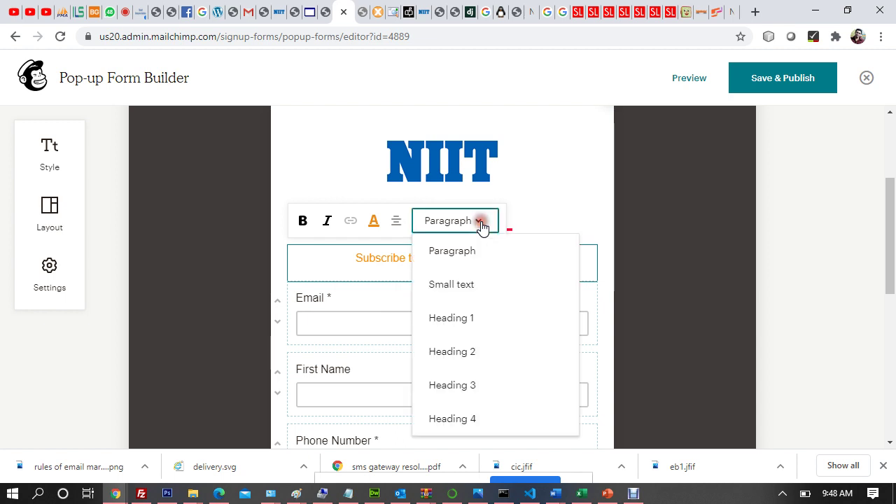
{"action": "left_click", "coordinate": [476, 316]}
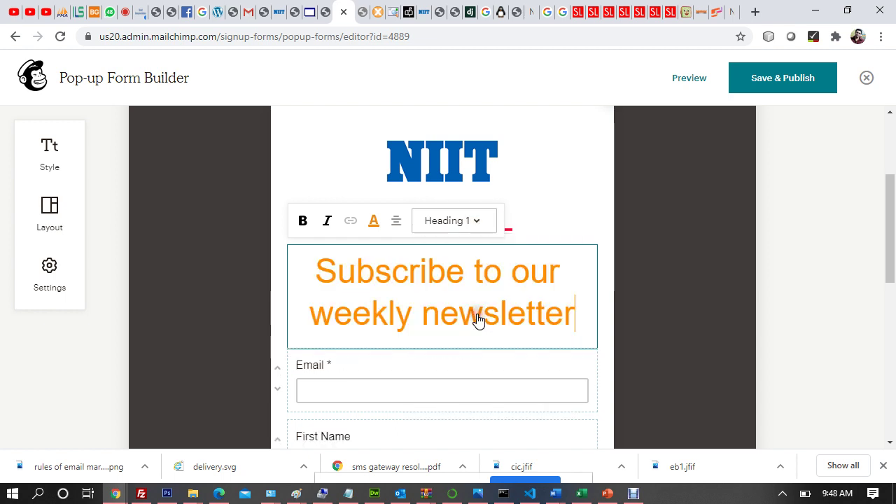
{"action": "left_click", "coordinate": [490, 226]}
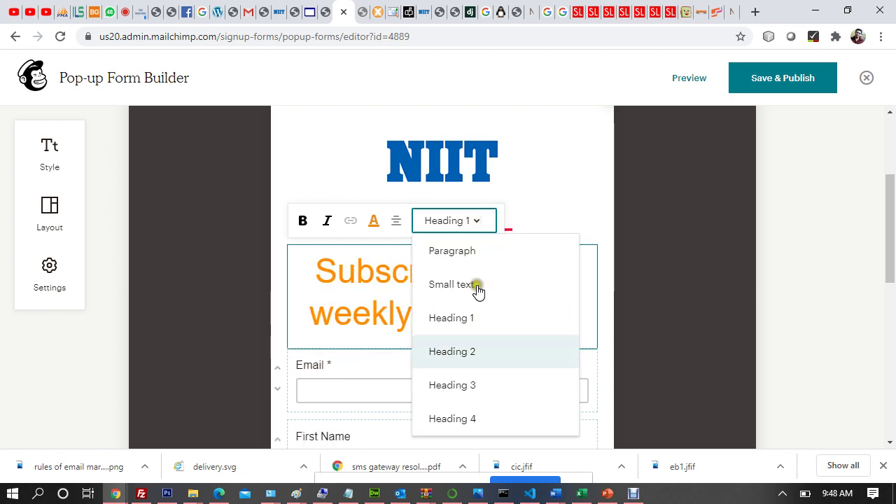
{"action": "left_click", "coordinate": [474, 351]}
{"action": "left_click", "coordinate": [483, 222]}
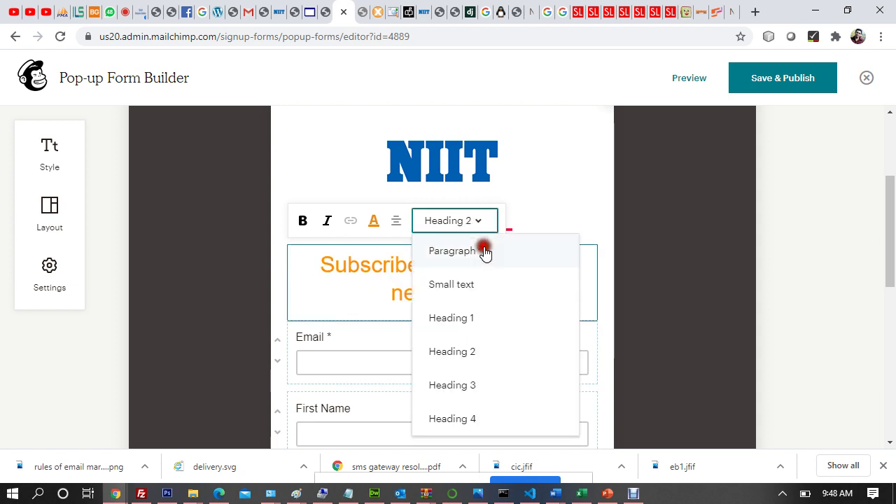
{"action": "left_click", "coordinate": [467, 385]}
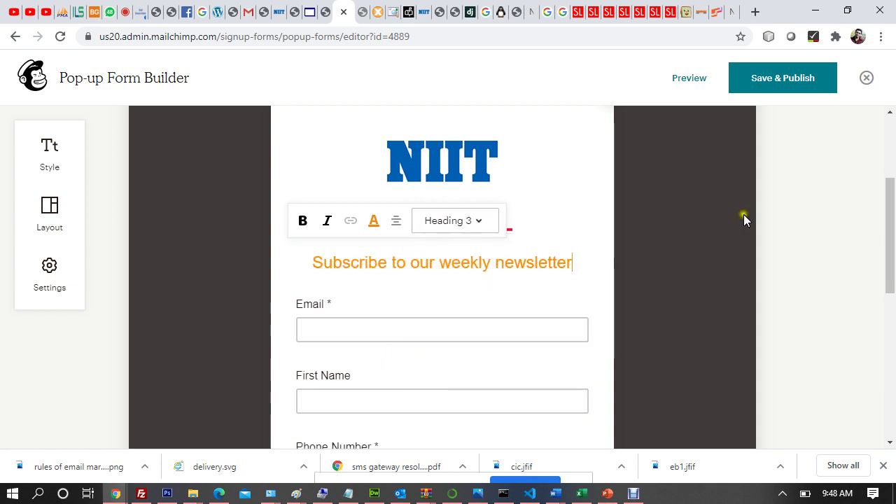
Step: Change the label of the Email field to "Write Your Email Address"
{"action": "scroll", "coordinate": [702, 240], "scroll_direction": "down", "scroll_amount": 2}
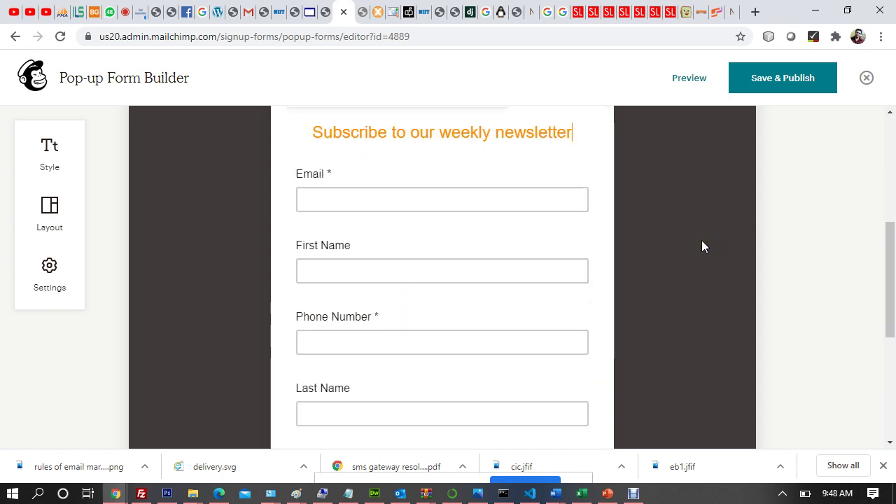
{"action": "scroll", "coordinate": [701, 240], "scroll_direction": "up", "scroll_amount": 2}
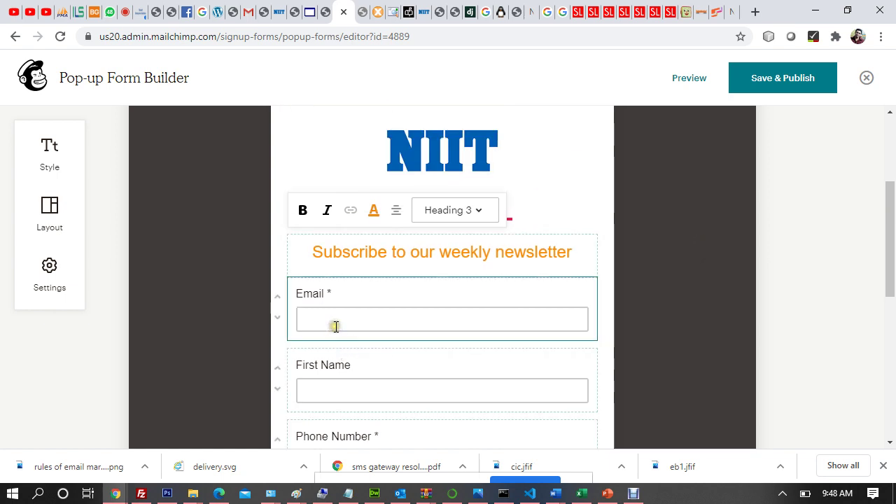
{"action": "left_click", "coordinate": [313, 300]}
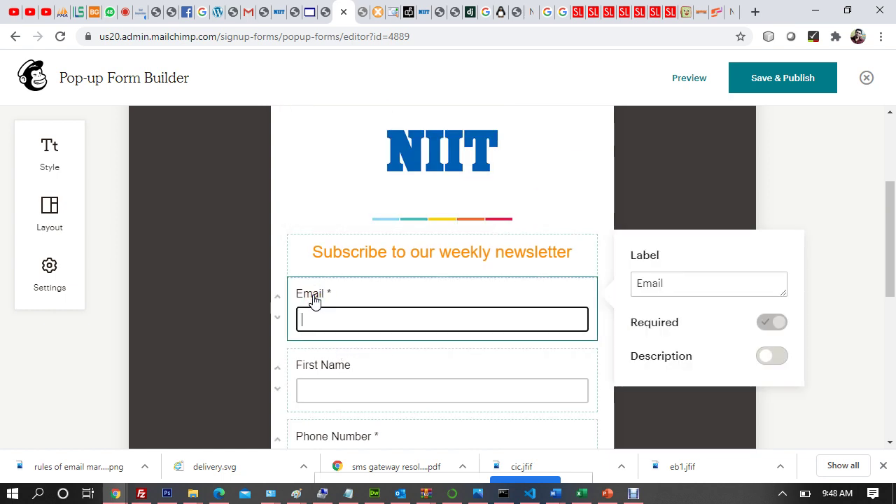
{"action": "left_click", "coordinate": [638, 284]}
{"action": "type", "text": "Write Y"}
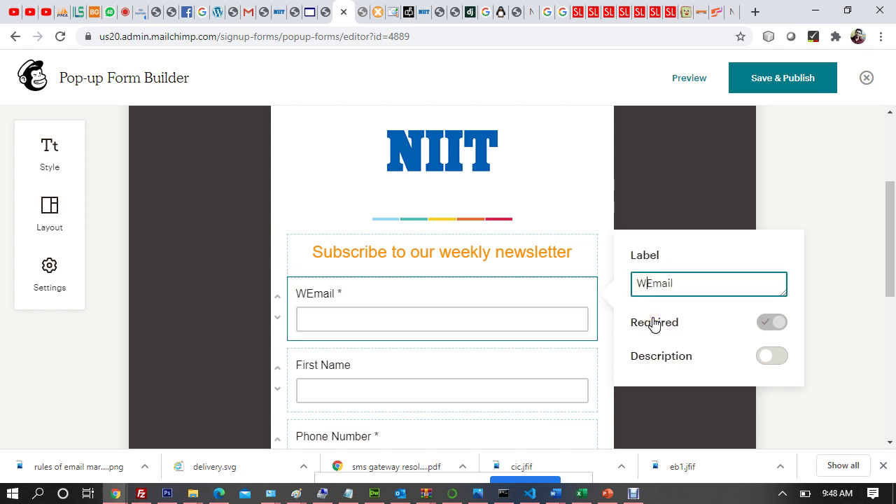
{"action": "type", "text": "our"}
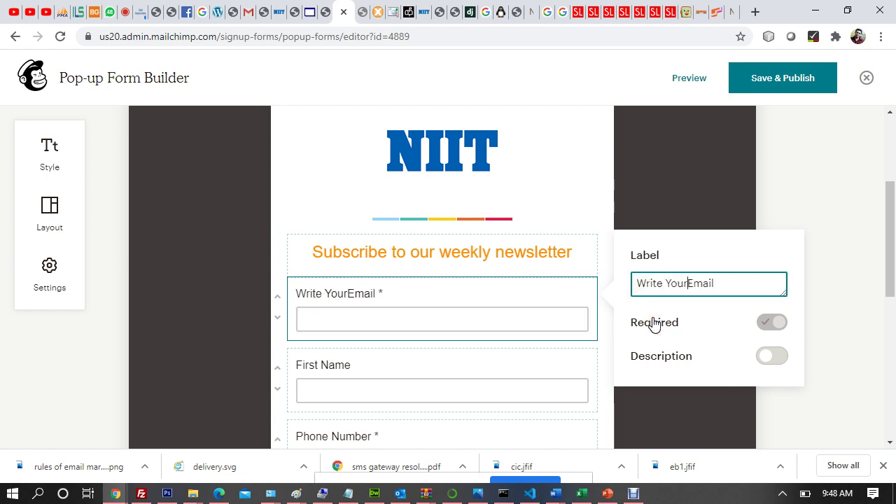
{"action": "left_click", "coordinate": [726, 284]}
{"action": "type", "text": "Address"}
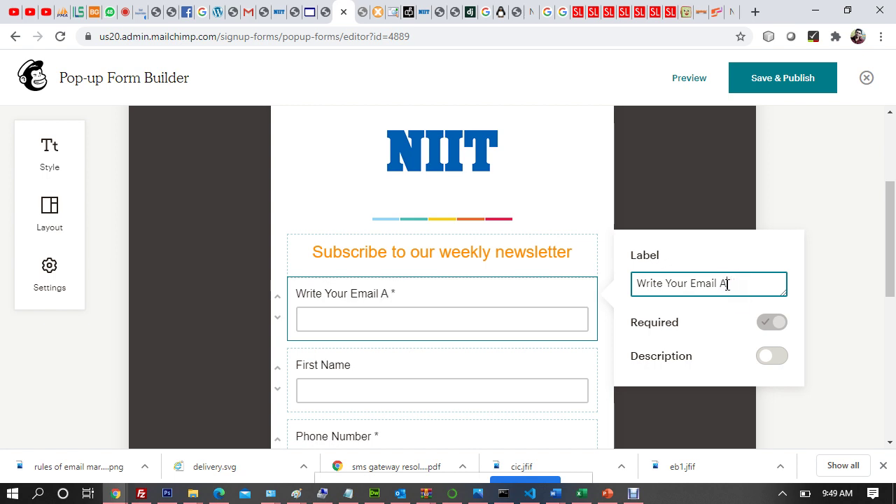
Step: Change the label of the First Name field to "Your First Name"
{"action": "left_click", "coordinate": [356, 365]}
{"action": "left_click", "coordinate": [314, 366]}
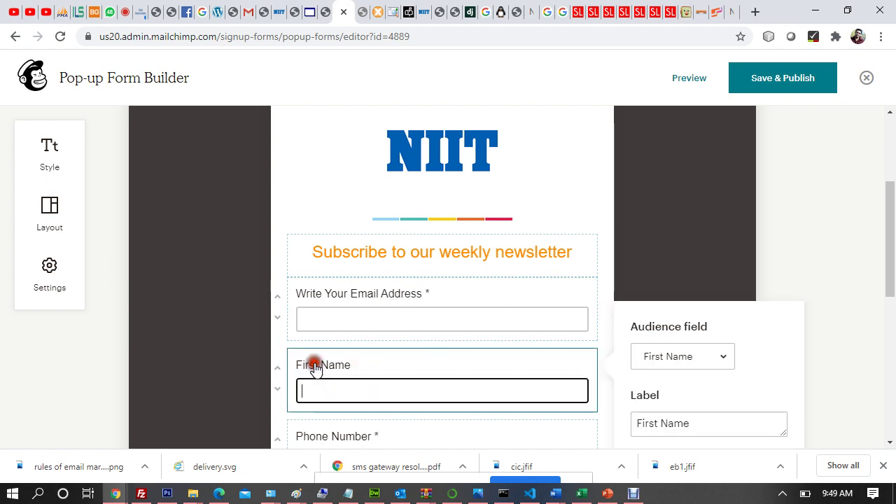
{"action": "left_click", "coordinate": [307, 365]}
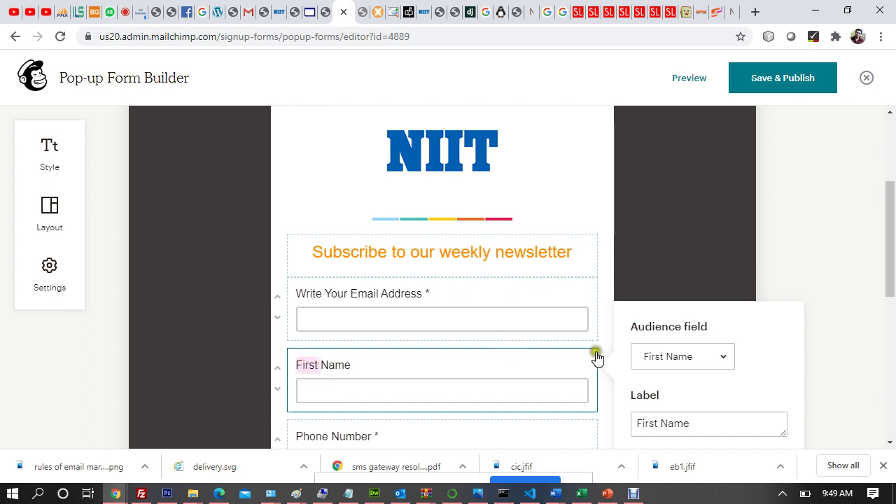
{"action": "left_click_drag", "start_coordinate": [721, 428], "coordinate": [594, 434]}
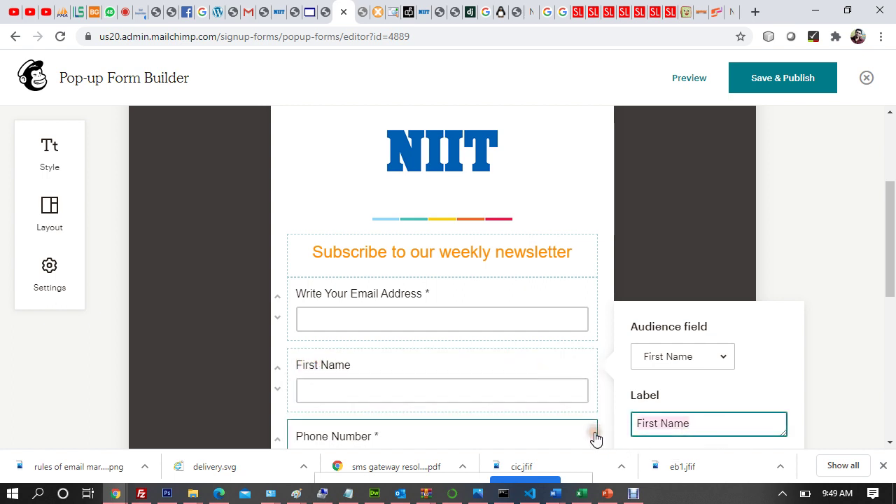
{"action": "type", "text": "Write"}
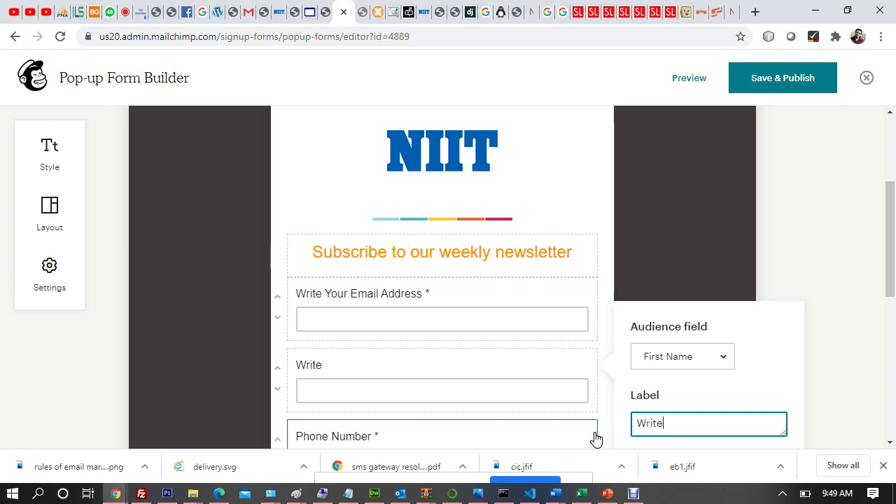
{"action": "type", "text": "i"}
{"action": "key", "text": "BackSpace"}
{"action": "key", "text": "BackSpace"}
{"action": "key", "text": "BackSpace"}
{"action": "type", "text": "Your First Nam"}
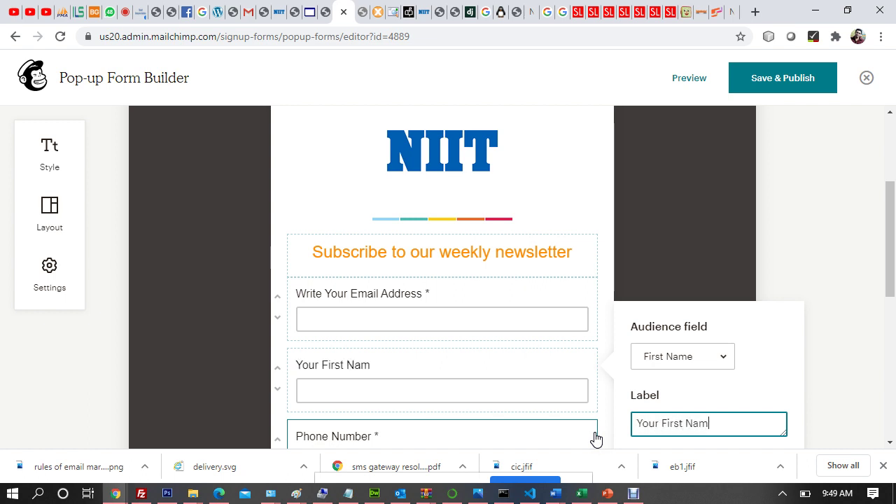
Step: Examine the Required settings of the phone number and email address fields
{"action": "scroll", "coordinate": [515, 358], "scroll_direction": "down", "scroll_amount": 2}
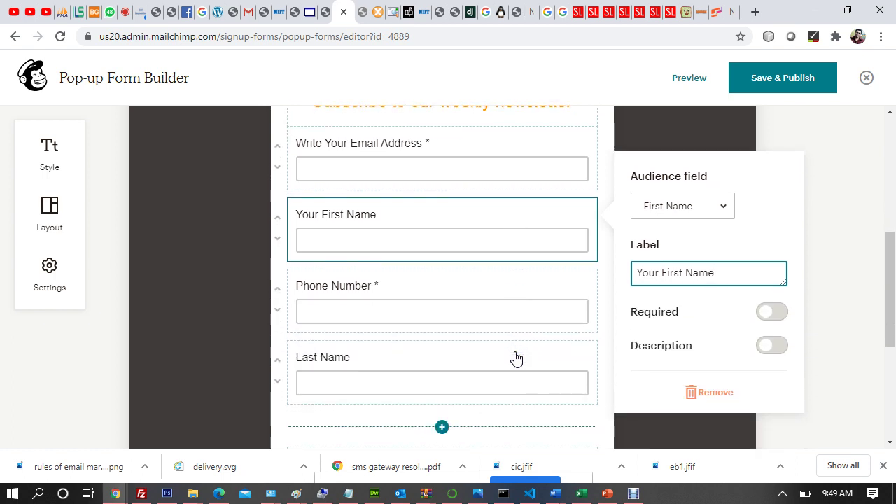
{"action": "left_click", "coordinate": [361, 287]}
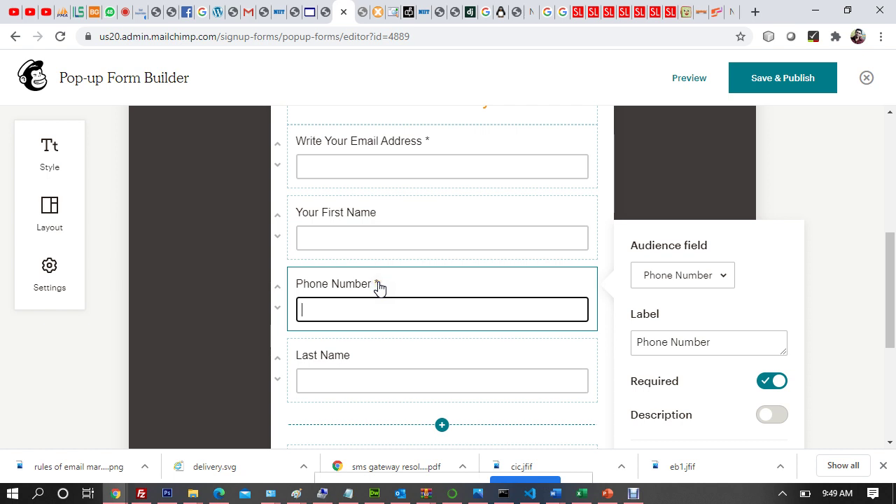
{"action": "scroll", "coordinate": [377, 287], "scroll_direction": "up", "scroll_amount": 2}
{"action": "left_click", "coordinate": [394, 313]}
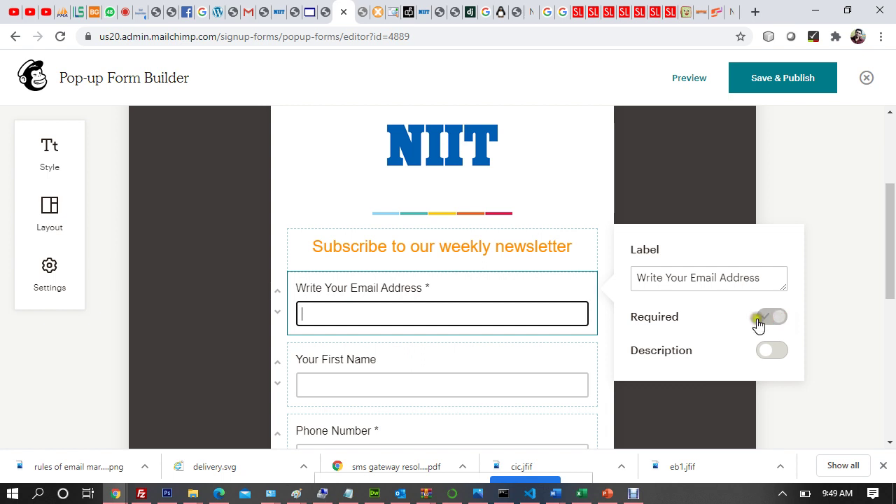
{"action": "left_click", "coordinate": [482, 288]}
{"action": "left_click", "coordinate": [855, 340]}
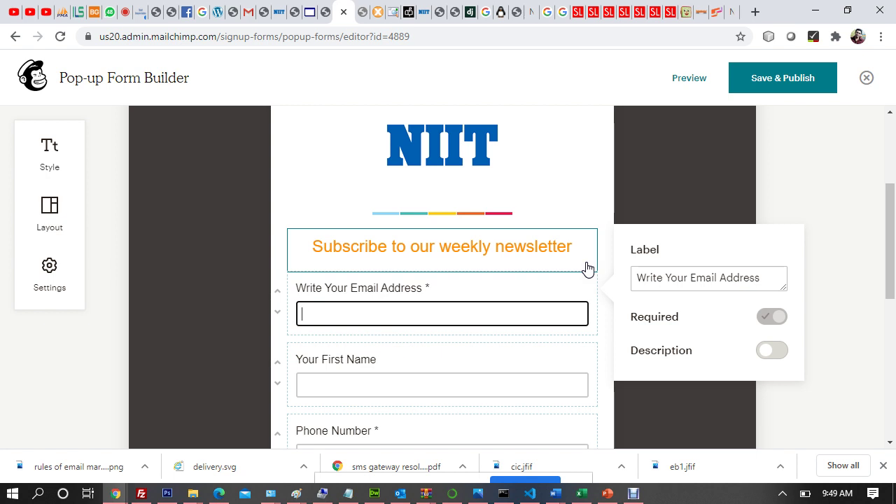
{"action": "left_click", "coordinate": [458, 288]}
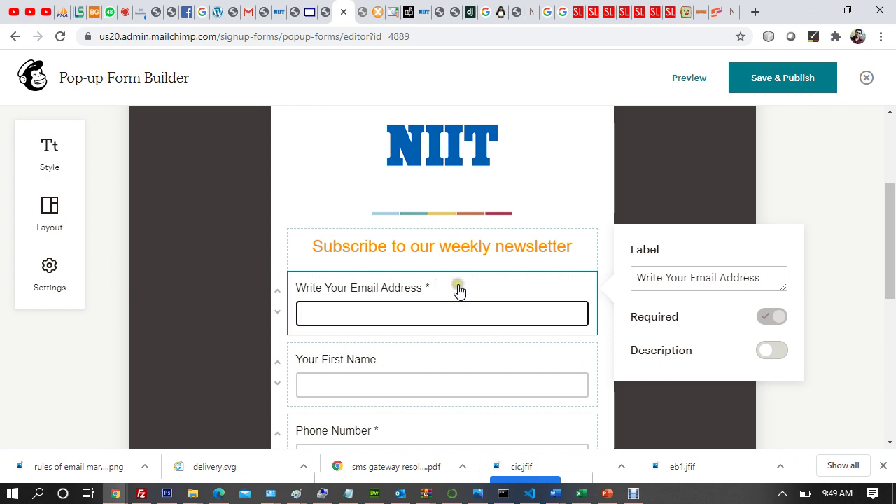
Step: Make the first name field required, and switch it back to optional
{"action": "left_click", "coordinate": [424, 372]}
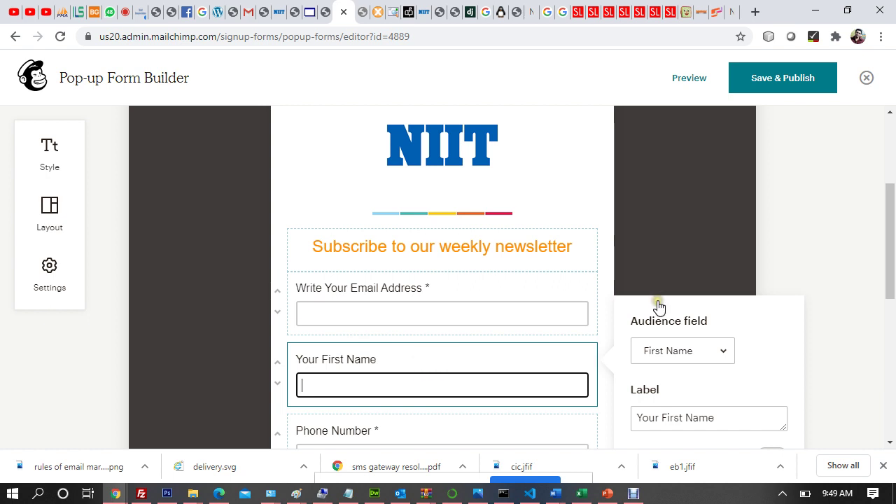
{"action": "scroll", "coordinate": [656, 305], "scroll_direction": "down", "scroll_amount": 2}
{"action": "scroll", "coordinate": [658, 308], "scroll_direction": "up", "scroll_amount": 1}
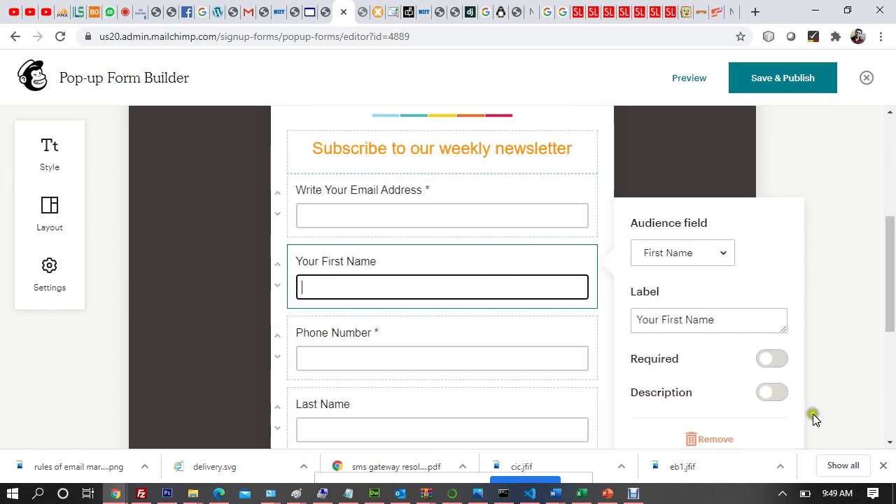
{"action": "left_click", "coordinate": [773, 360]}
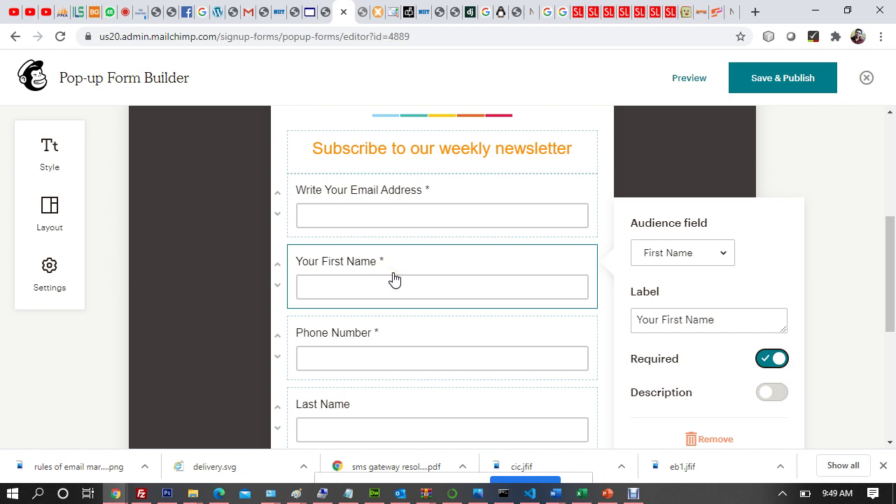
{"action": "left_click", "coordinate": [766, 360]}
Step: Compare the field options of the email address field with those of the phone number field
{"action": "left_click", "coordinate": [315, 192]}
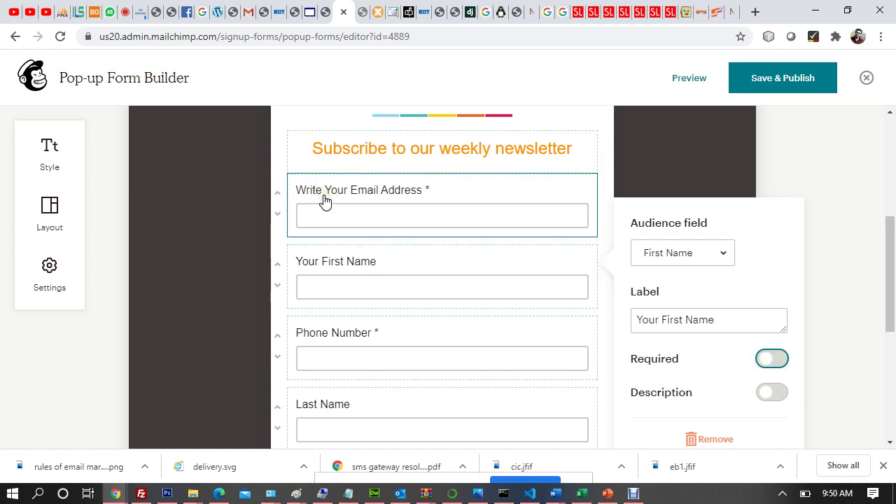
{"action": "left_click", "coordinate": [325, 201]}
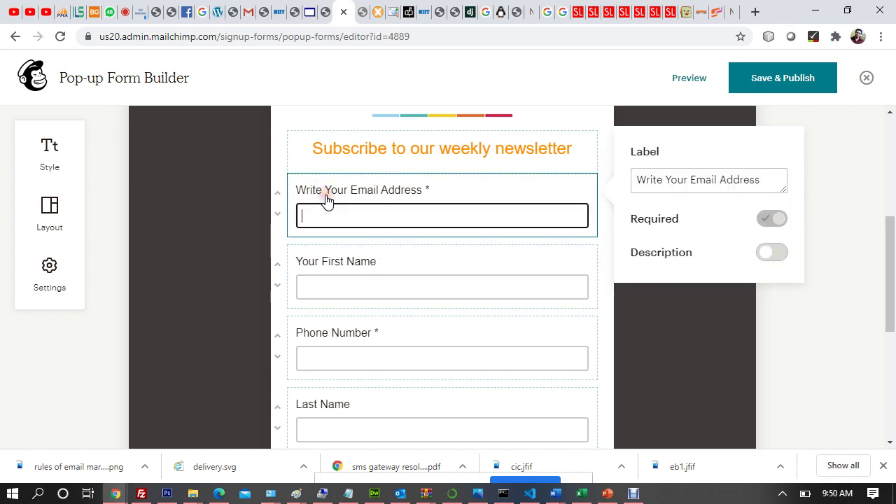
{"action": "left_click", "coordinate": [340, 335]}
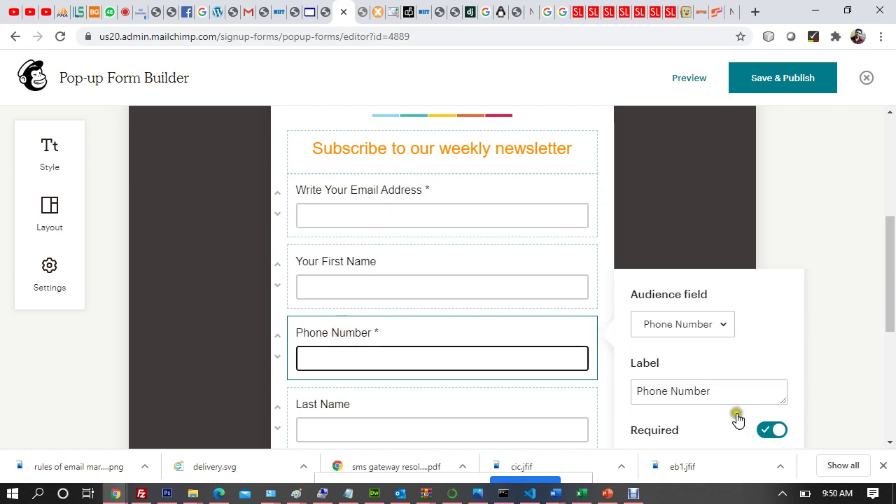
{"action": "scroll", "coordinate": [734, 420], "scroll_direction": "down", "scroll_amount": 1}
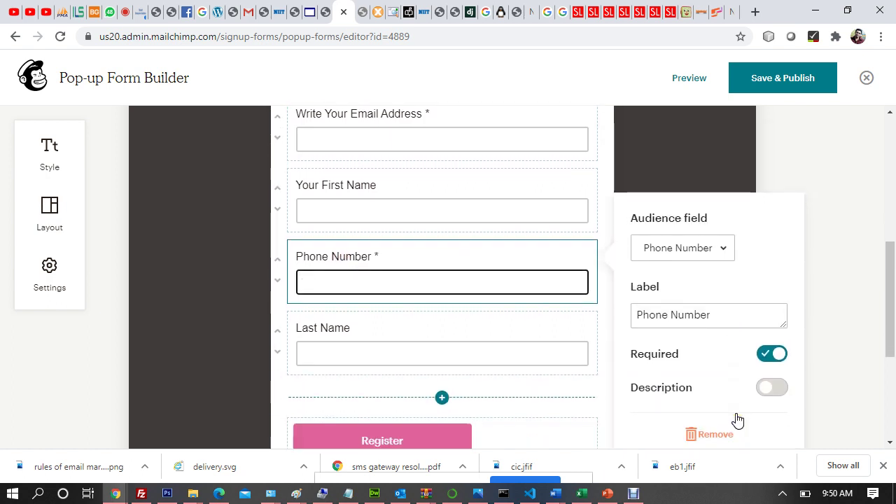
{"action": "scroll", "coordinate": [734, 420], "scroll_direction": "up", "scroll_amount": 2}
Step: Turn on the description option for the email address field
{"action": "left_click", "coordinate": [420, 257]}
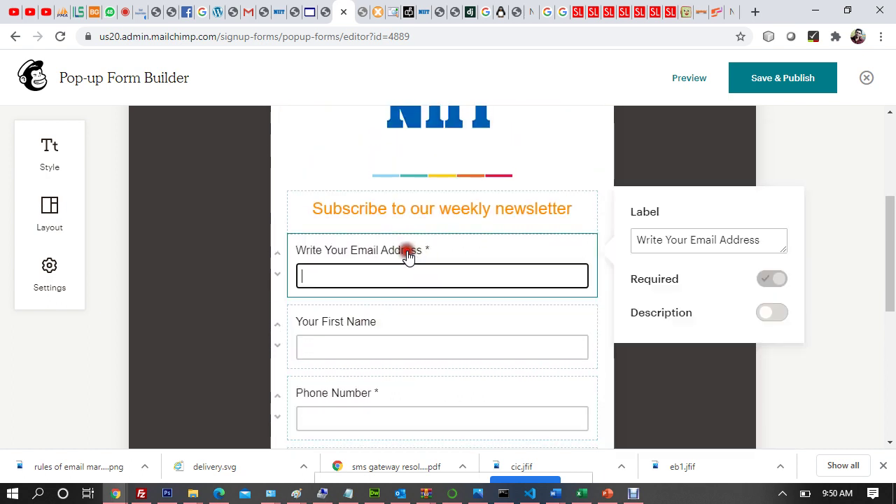
{"action": "left_click", "coordinate": [781, 320]}
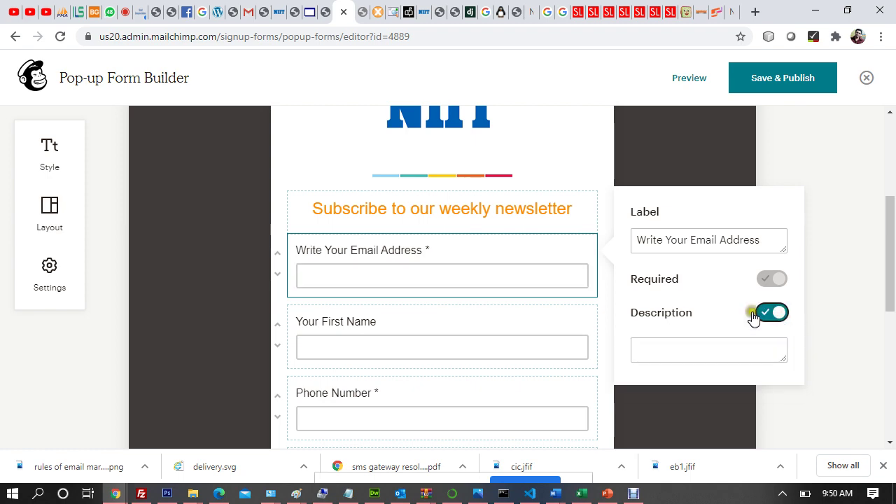
Step: Switch to the PowerPoint slide show and examine the field descriptions on the "Example of Opt-In Form" slide, then return to the form builder
{"action": "key", "text": "alt+Tab"}
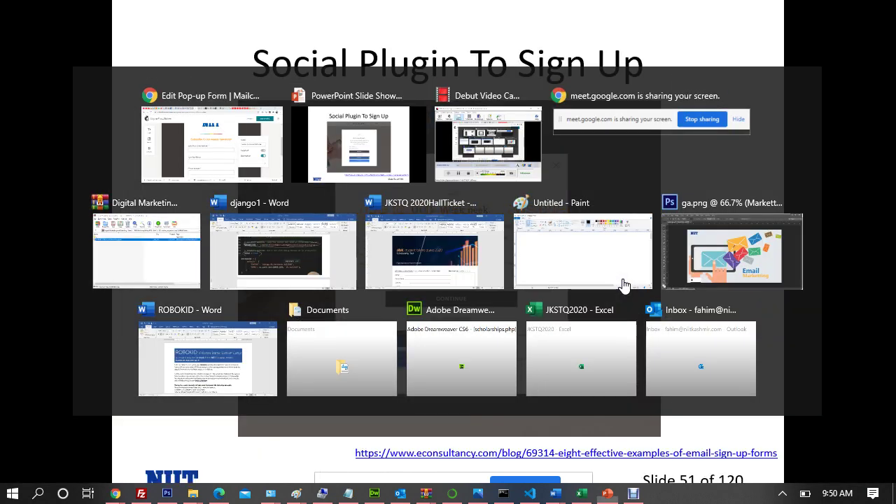
{"action": "key", "text": "Left"}
{"action": "key", "text": "Left"}
{"action": "key", "text": "Left"}
{"action": "key", "text": "Left"}
{"action": "key", "text": "Left"}
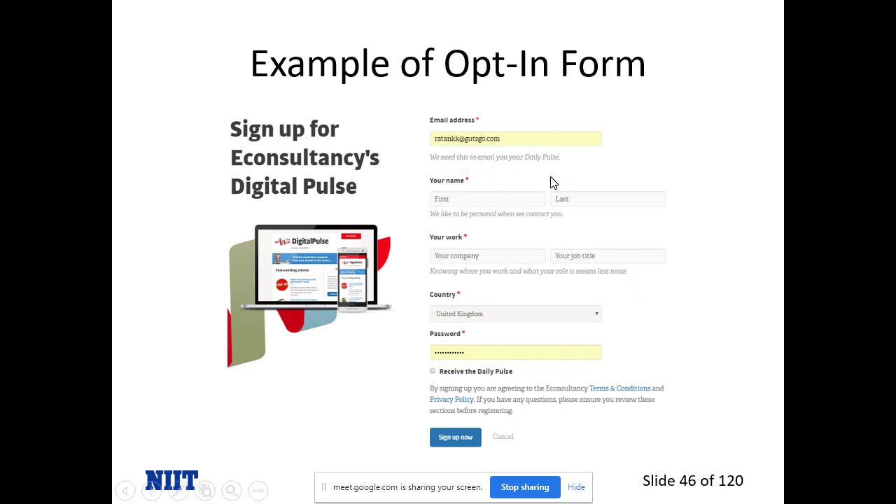
{"action": "key", "text": "alt+Tab"}
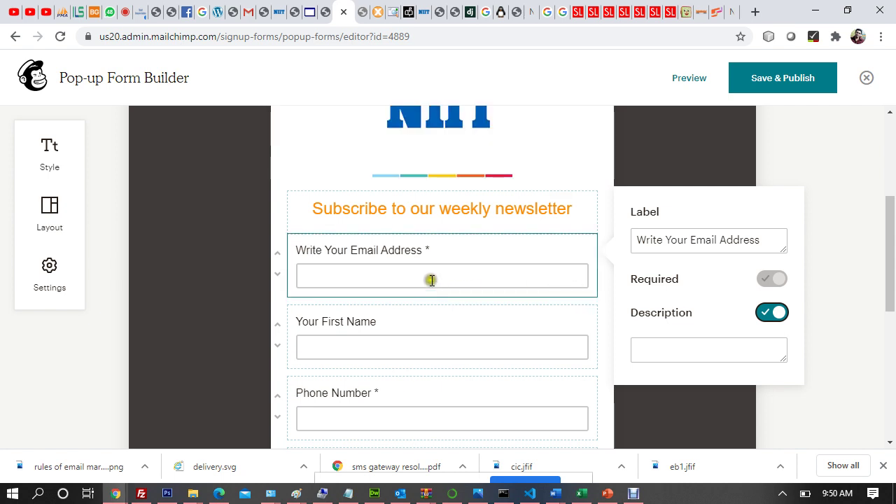
Step: Set the email address field's description to "we need this to email you our daily pulse"
{"action": "left_click", "coordinate": [732, 346]}
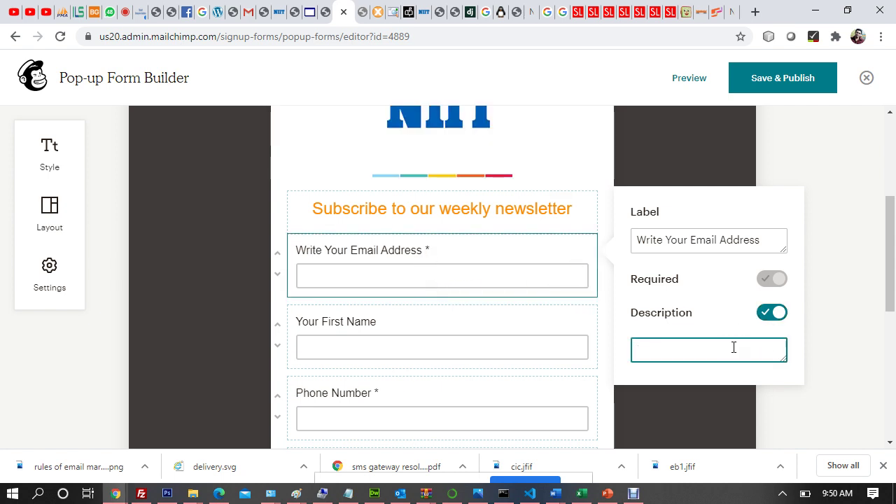
{"action": "type", "text": "we need t"}
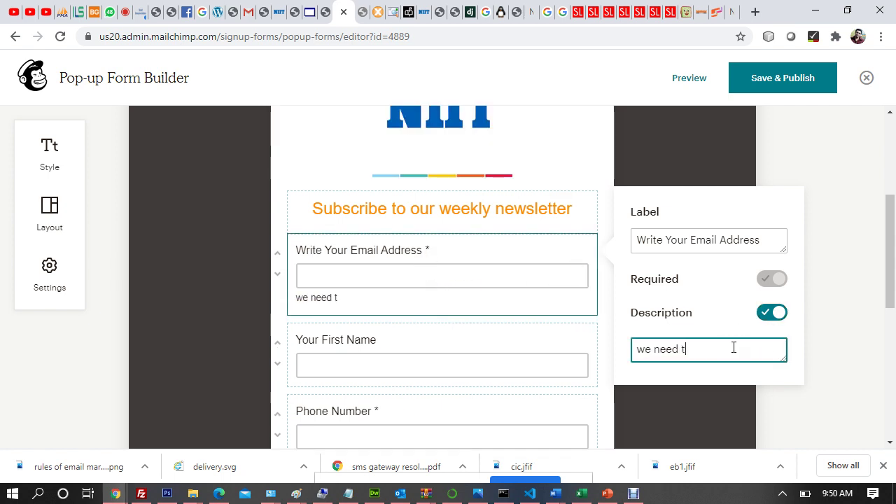
{"action": "type", "text": "his to email you"}
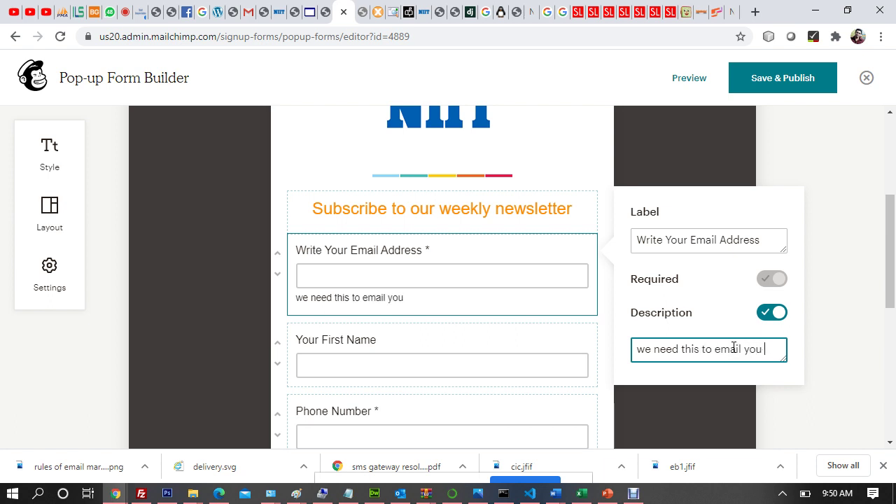
{"action": "type", "text": " our daily pulse"}
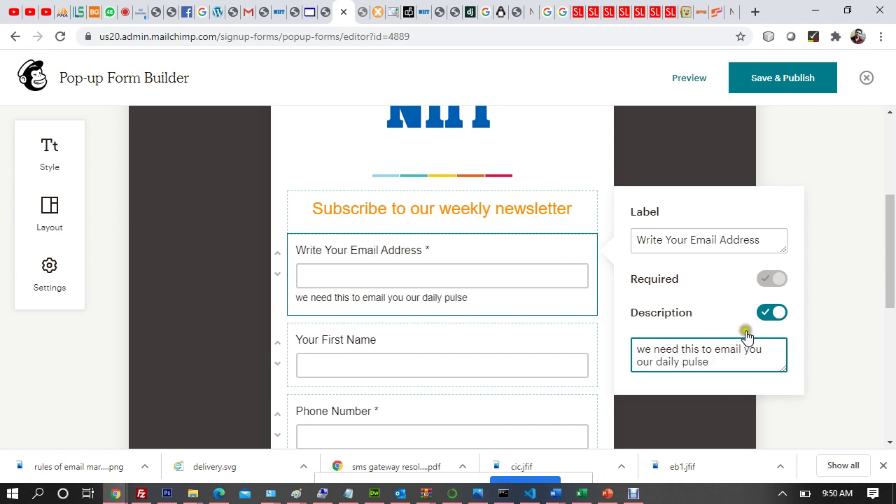
{"action": "left_click_drag", "start_coordinate": [713, 362], "coordinate": [619, 357]}
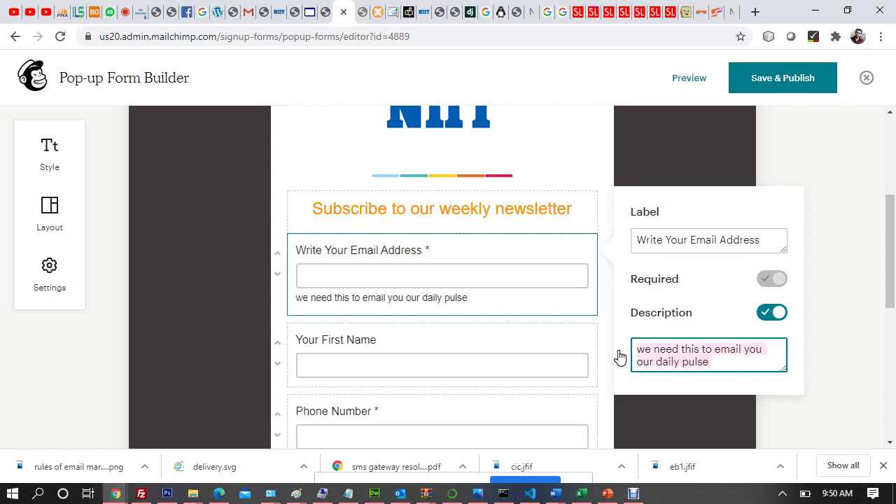
{"action": "left_click", "coordinate": [852, 314]}
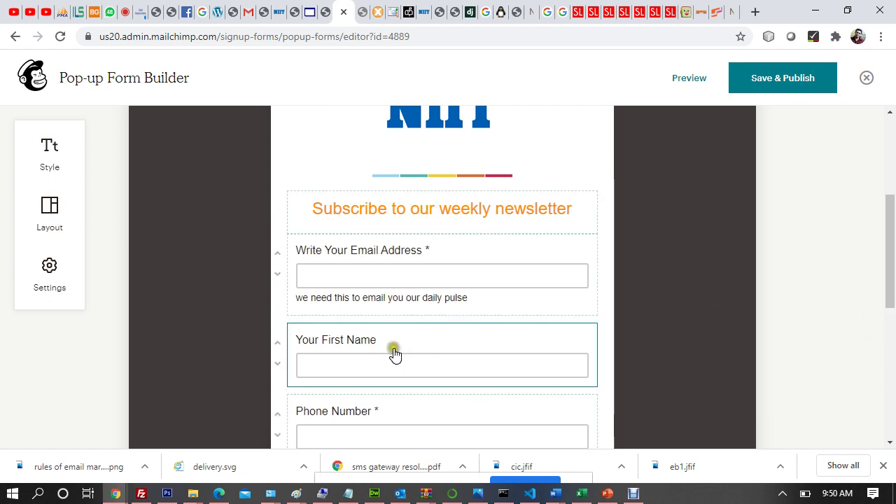
Step: Turn on the Phone Number field's description and set it to "Is required to send you notifications"
{"action": "scroll", "coordinate": [394, 355], "scroll_direction": "down", "scroll_amount": 1}
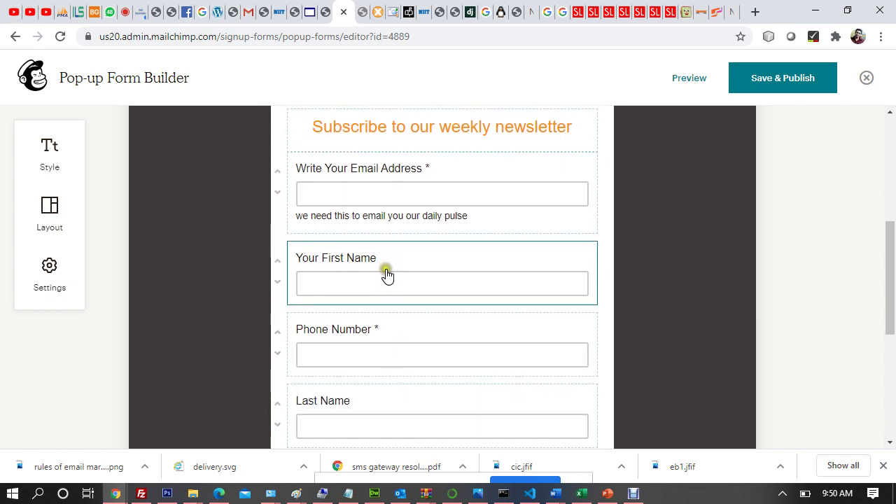
{"action": "left_click", "coordinate": [372, 326]}
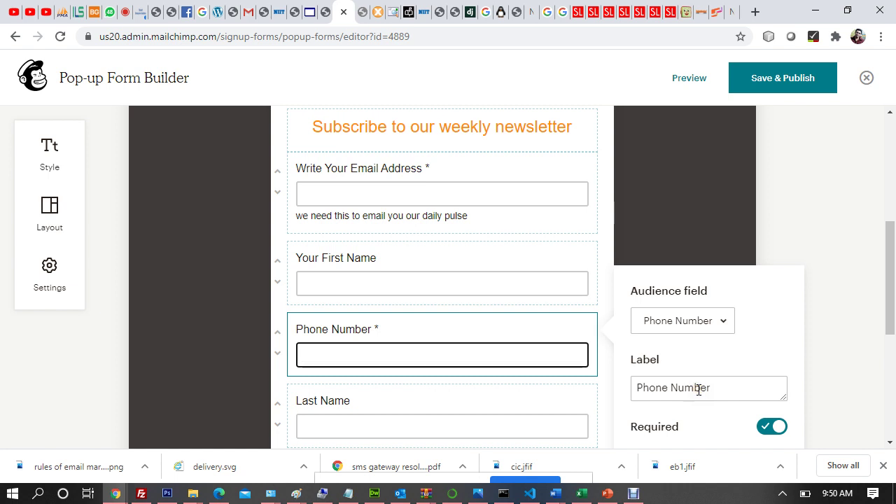
{"action": "scroll", "coordinate": [698, 390], "scroll_direction": "down", "scroll_amount": 1}
{"action": "scroll", "coordinate": [698, 390], "scroll_direction": "down", "scroll_amount": 3}
{"action": "left_click", "coordinate": [773, 354]}
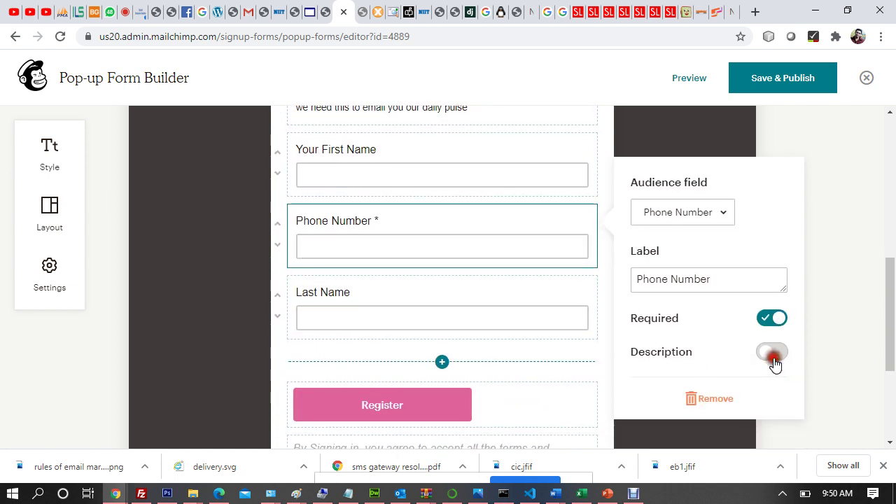
{"action": "left_click", "coordinate": [690, 387]}
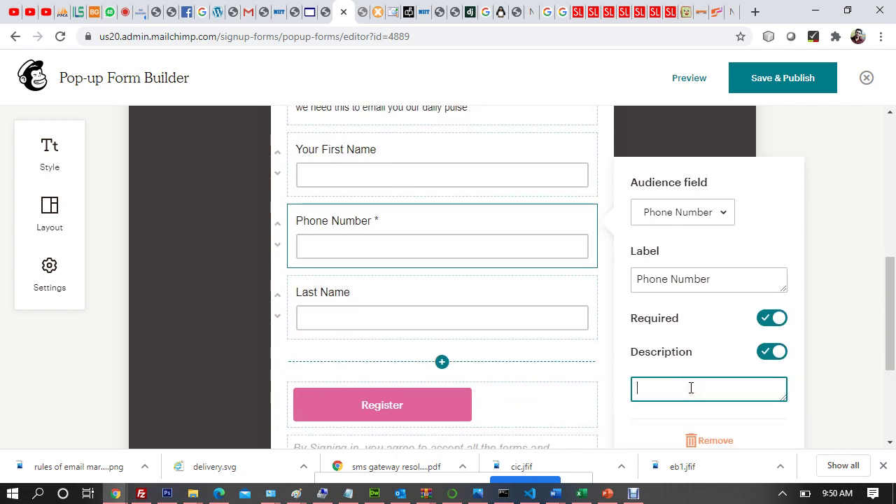
{"action": "type", "text": "Is required to send you not"}
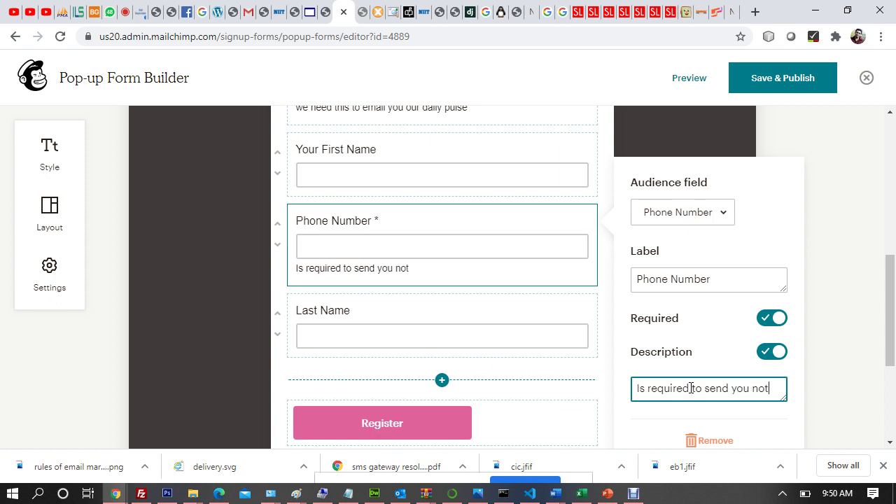
{"action": "type", "text": "ications"}
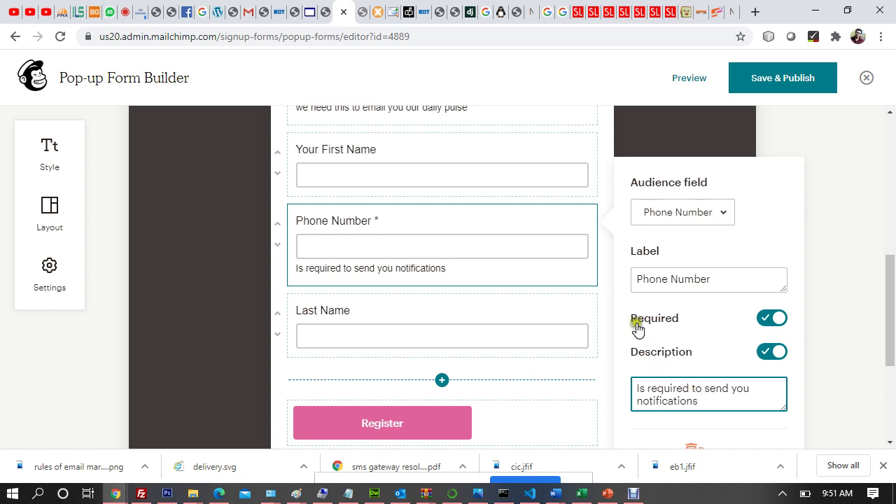
{"action": "left_click", "coordinate": [868, 236]}
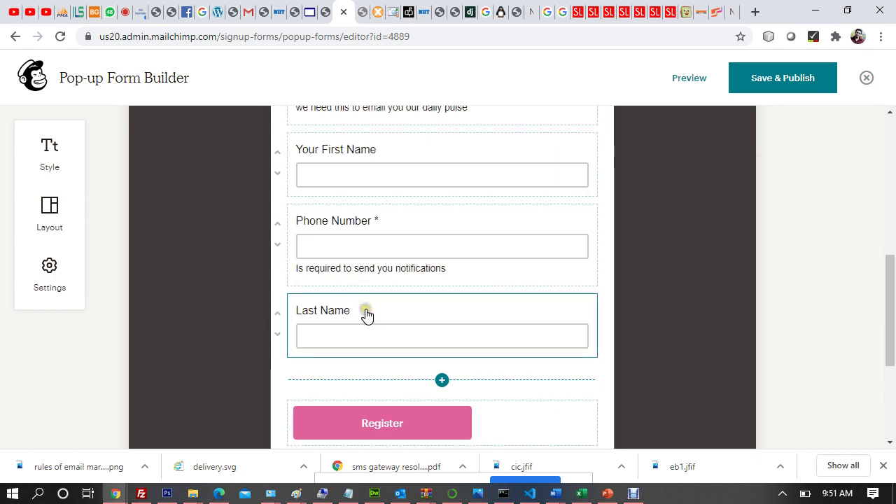
Step: Examine the audience field choices available for the Last Name field
{"action": "mouse_move", "coordinate": [366, 310]}
{"action": "left_mouse_down"}
{"action": "mouse_move", "coordinate": [370, 208]}
{"action": "mouse_move", "coordinate": [358, 314]}
{"action": "left_mouse_up"}
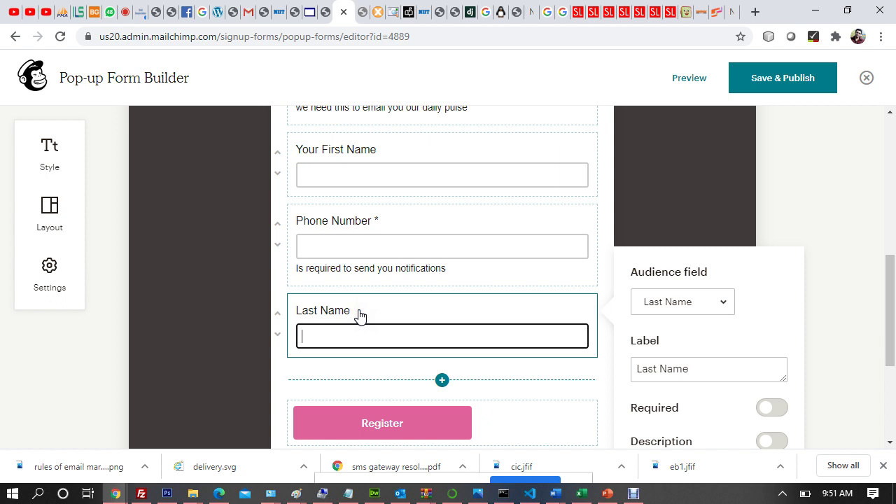
{"action": "left_click", "coordinate": [715, 308]}
{"action": "left_click", "coordinate": [302, 337]}
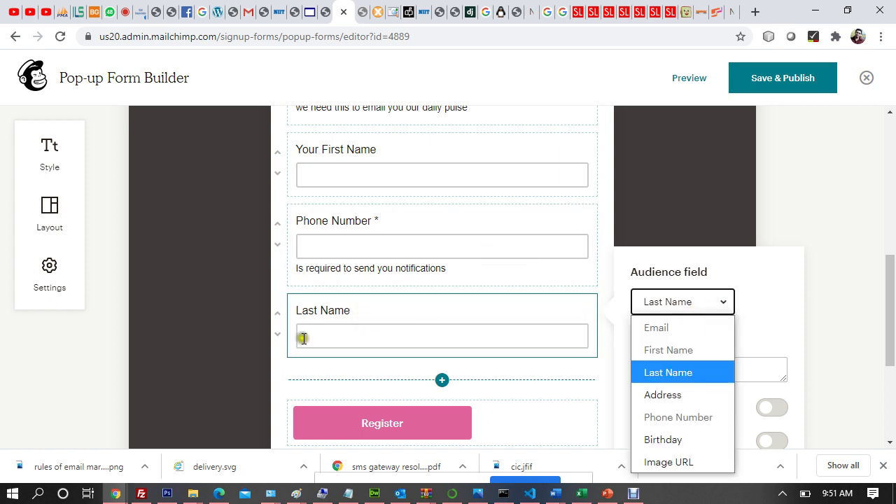
{"action": "left_click", "coordinate": [315, 317]}
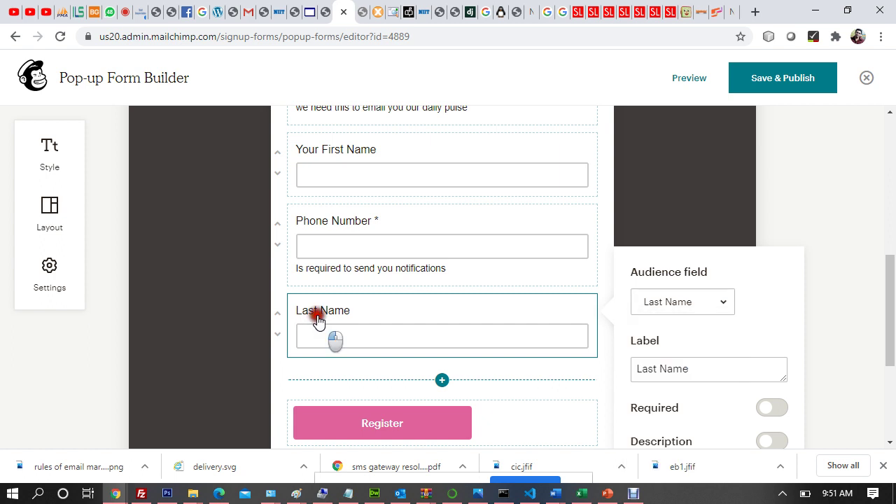
Step: Try reordering the fields: move Last Name above Phone Number and back, and Phone Number above Your First Name and back
{"action": "left_click", "coordinate": [278, 315]}
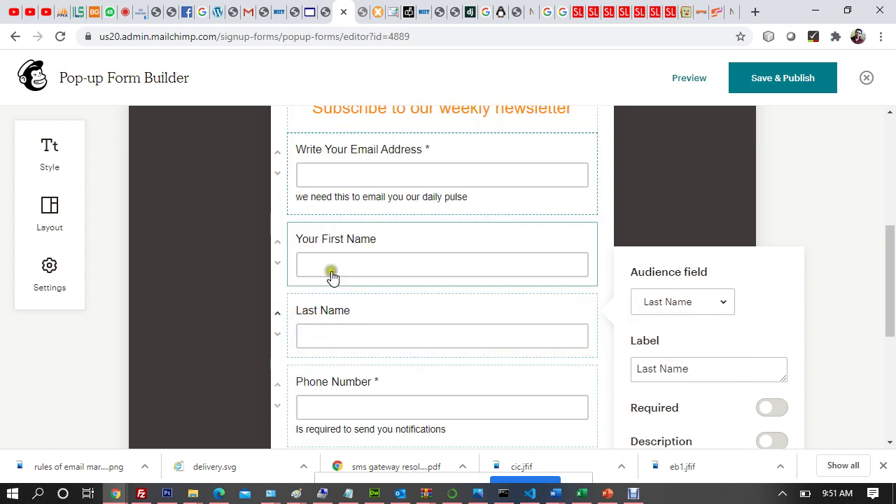
{"action": "left_click", "coordinate": [278, 336]}
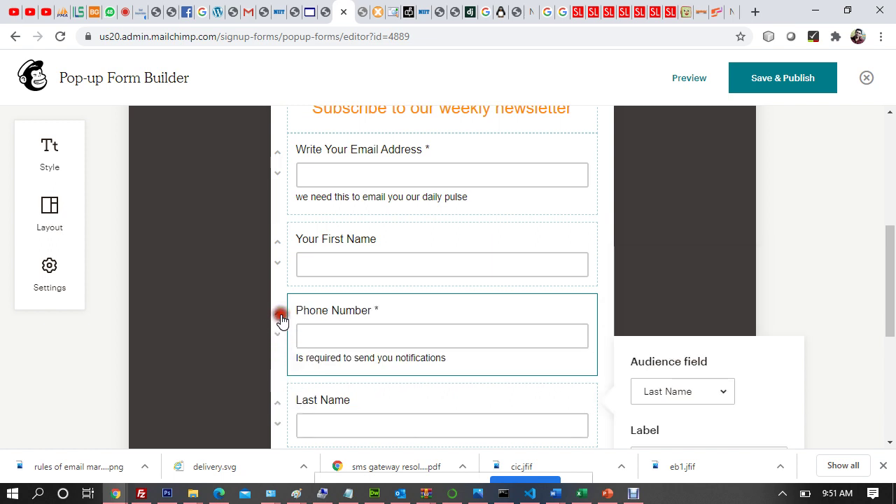
{"action": "left_click", "coordinate": [278, 313]}
{"action": "left_click", "coordinate": [380, 275]}
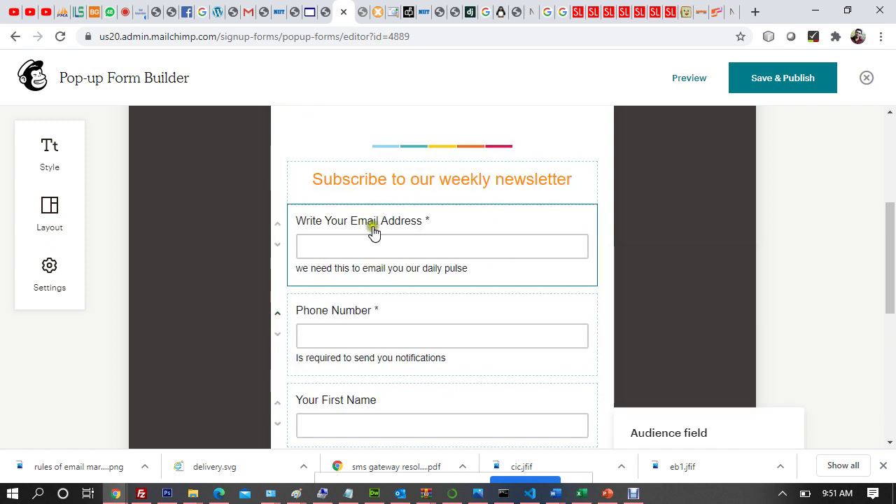
{"action": "left_click", "coordinate": [279, 334]}
{"action": "left_click", "coordinate": [279, 335]}
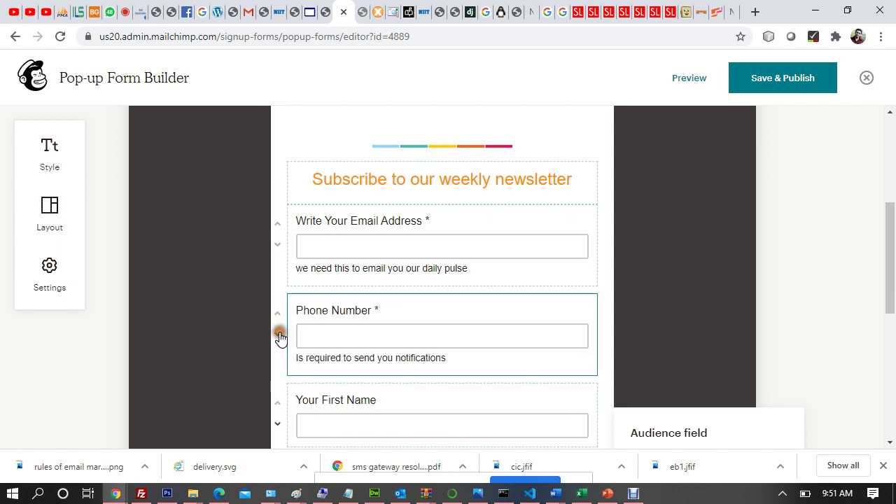
{"action": "left_click", "coordinate": [278, 339]}
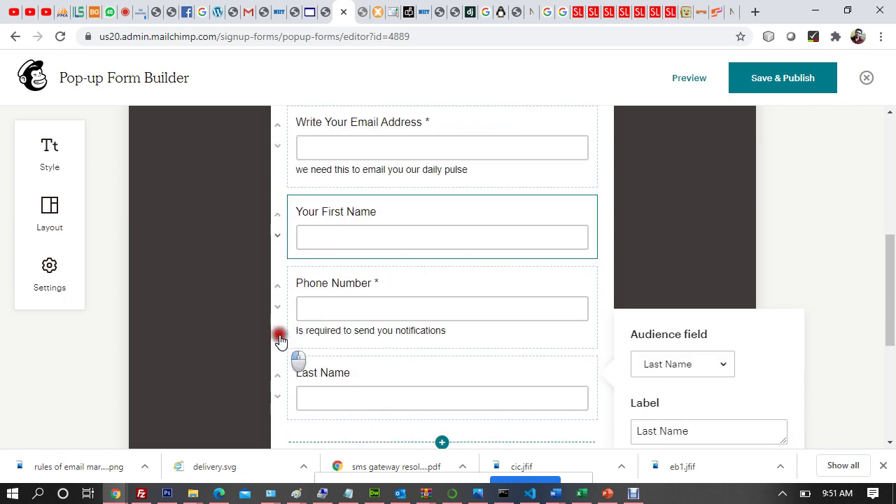
Step: Move the Phone Number field below the Last Name field
{"action": "left_click", "coordinate": [280, 302]}
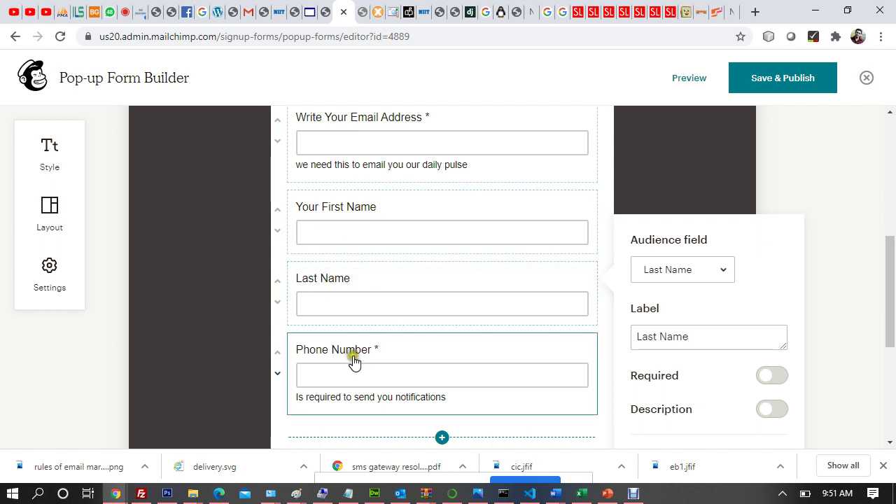
Step: Review the merge fields that can be added to the form, and open the audience fields and merge tags settings from there
{"action": "scroll", "coordinate": [355, 362], "scroll_direction": "down", "scroll_amount": 2}
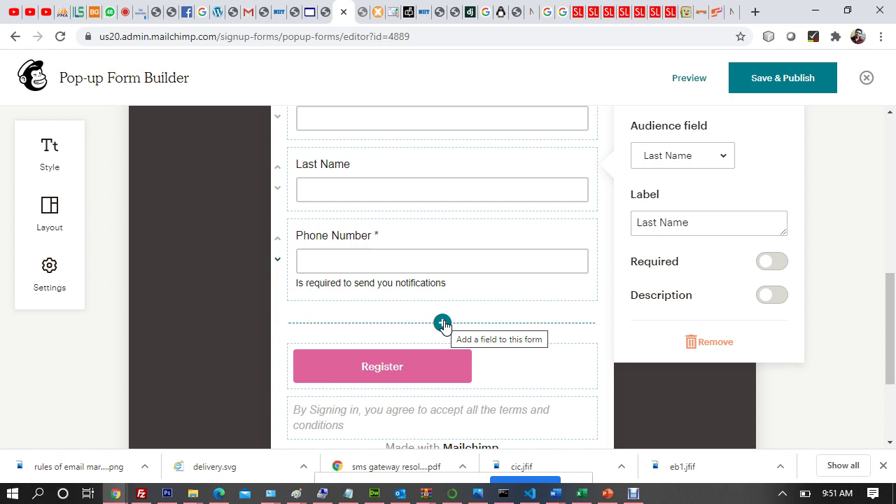
{"action": "left_click", "coordinate": [443, 324]}
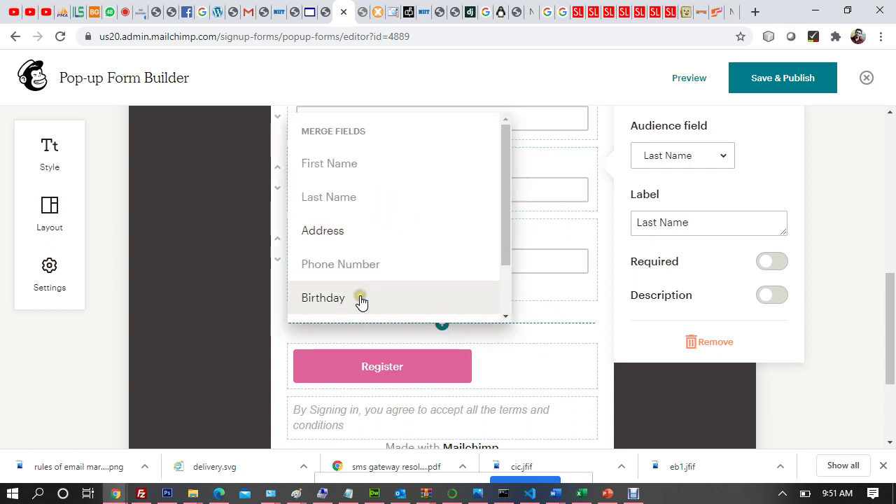
{"action": "mouse_move", "coordinate": [506, 206]}
{"action": "left_mouse_down"}
{"action": "mouse_move", "coordinate": [507, 256]}
{"action": "mouse_move", "coordinate": [507, 176]}
{"action": "left_mouse_up"}
{"action": "left_click_drag", "start_coordinate": [507, 177], "coordinate": [499, 287]}
{"action": "left_click", "coordinate": [420, 304]}
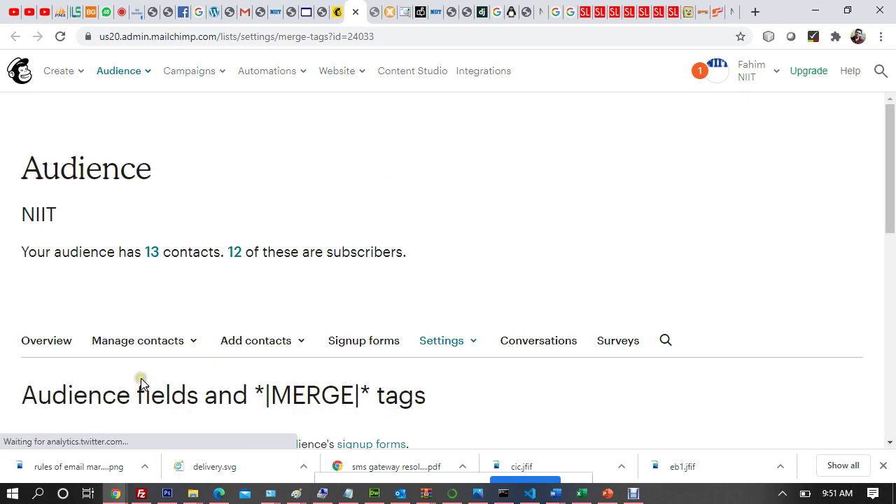
Step: Add a new field of type Drop Down to the audience fields
{"action": "scroll", "coordinate": [141, 380], "scroll_direction": "down", "scroll_amount": 7}
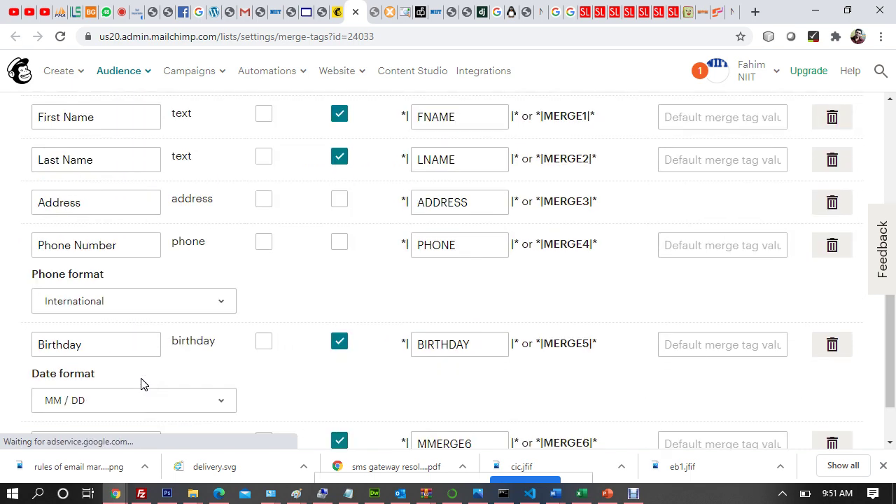
{"action": "scroll", "coordinate": [141, 383], "scroll_direction": "down", "scroll_amount": 2}
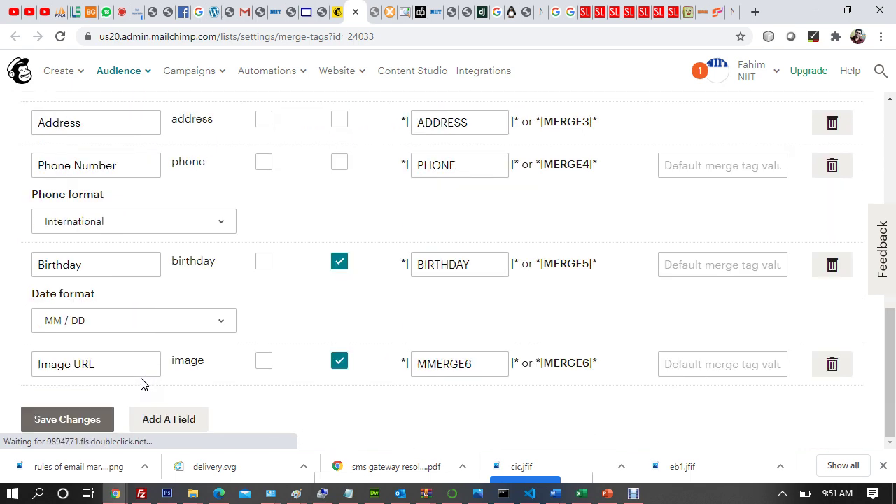
{"action": "left_click", "coordinate": [162, 420]}
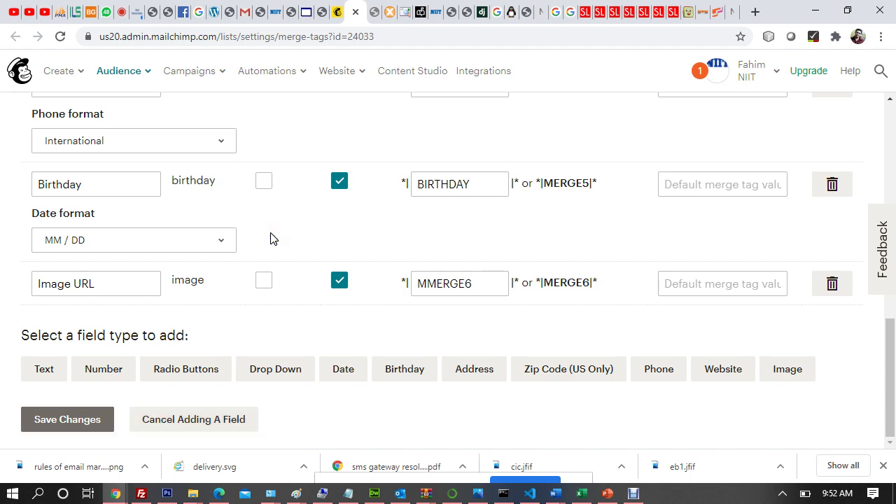
{"action": "scroll", "coordinate": [273, 239], "scroll_direction": "up", "scroll_amount": 7}
{"action": "scroll", "coordinate": [273, 239], "scroll_direction": "up", "scroll_amount": 2}
{"action": "scroll", "coordinate": [273, 239], "scroll_direction": "down", "scroll_amount": 10}
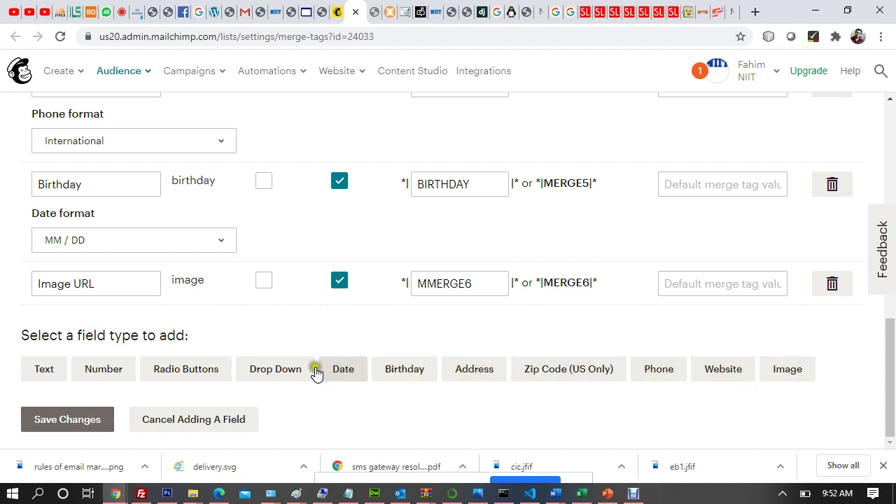
{"action": "left_click", "coordinate": [293, 372]}
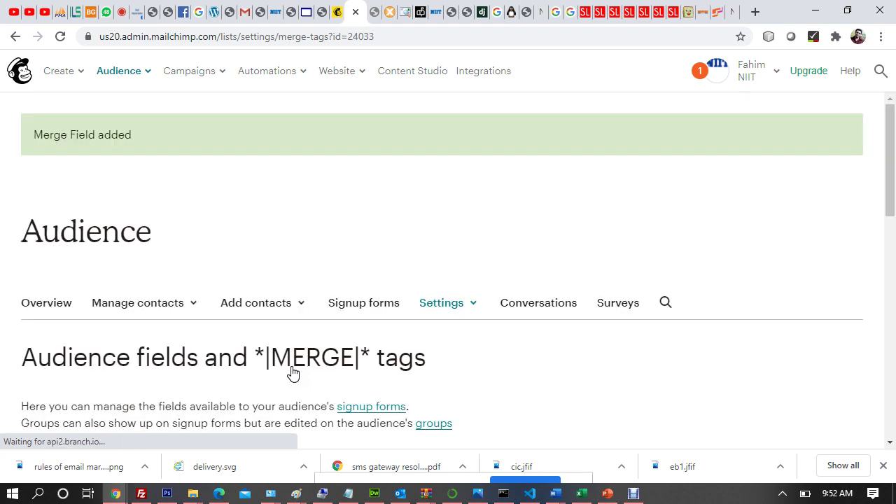
Step: Look through the audience fields and merge tags, including the newly added drop-down field and its options
{"action": "scroll", "coordinate": [292, 373], "scroll_direction": "down", "scroll_amount": 3}
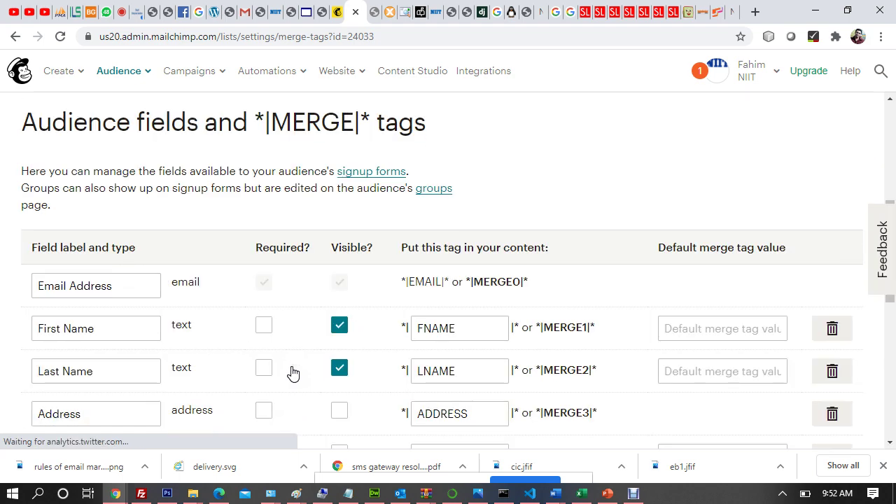
{"action": "scroll", "coordinate": [293, 372], "scroll_direction": "down", "scroll_amount": 1}
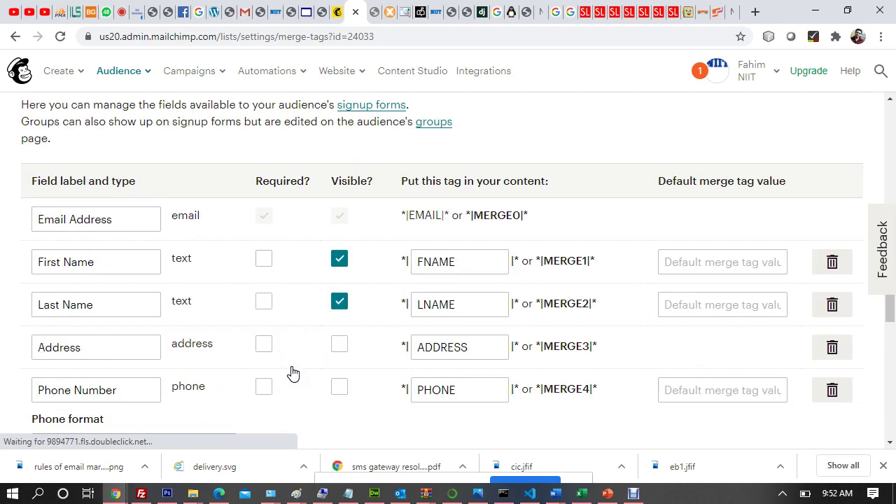
{"action": "scroll", "coordinate": [292, 373], "scroll_direction": "down", "scroll_amount": 6}
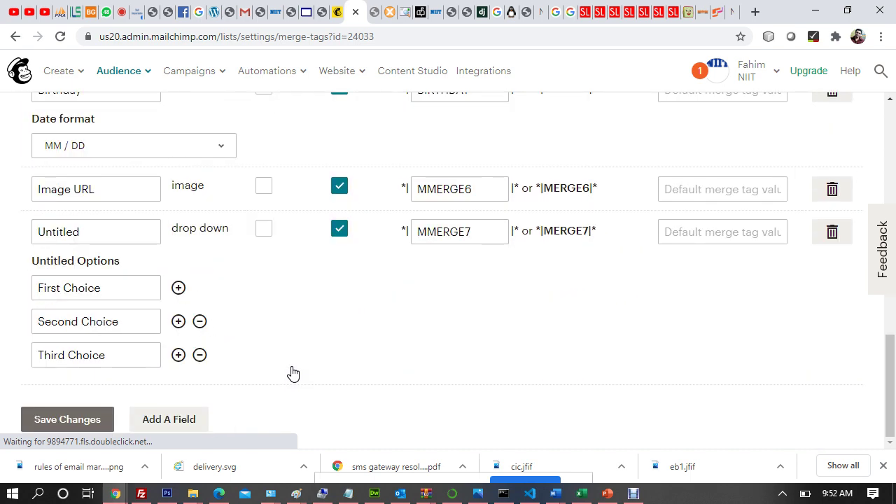
{"action": "scroll", "coordinate": [292, 372], "scroll_direction": "up", "scroll_amount": 3}
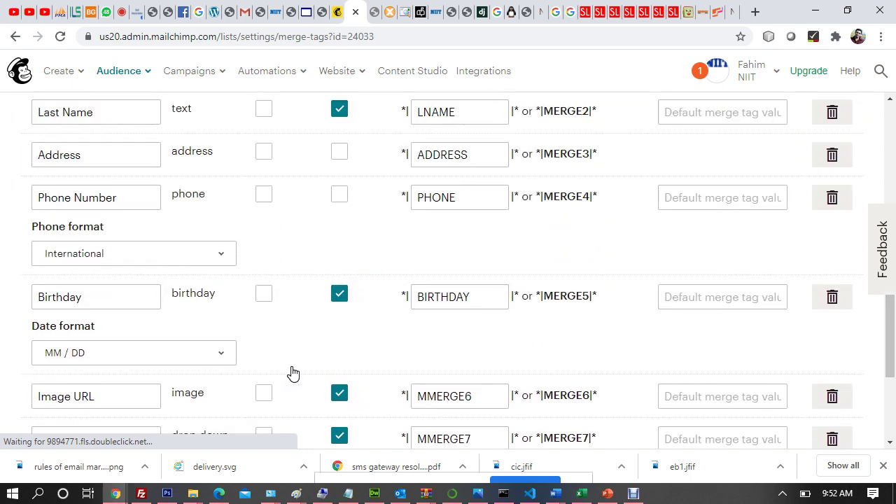
{"action": "scroll", "coordinate": [293, 372], "scroll_direction": "up", "scroll_amount": 7}
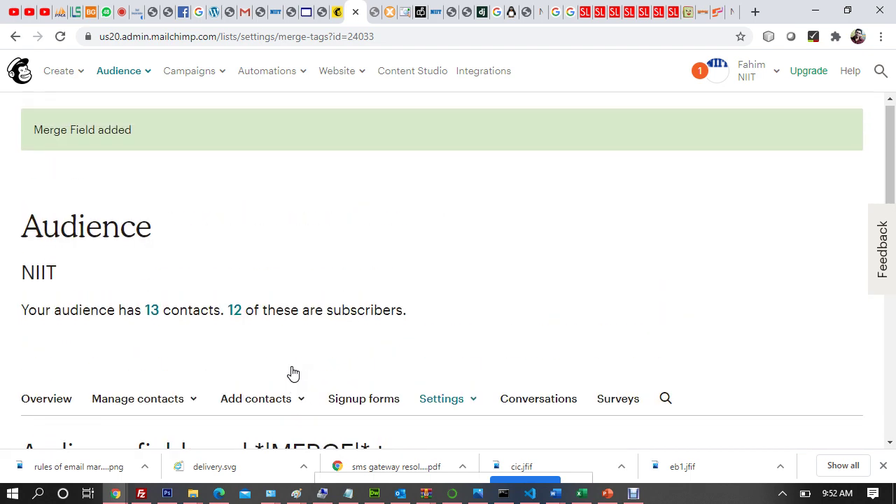
{"action": "scroll", "coordinate": [293, 373], "scroll_direction": "down", "scroll_amount": 10}
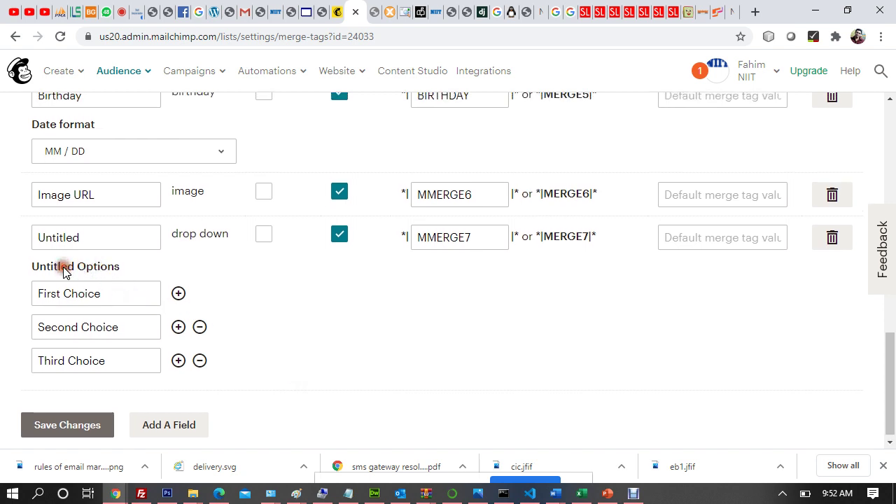
{"action": "scroll", "coordinate": [308, 346], "scroll_direction": "up", "scroll_amount": 2}
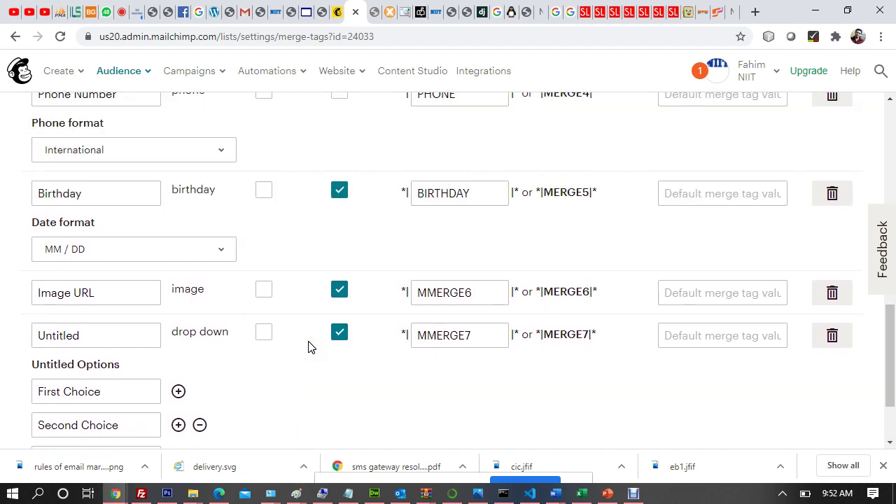
{"action": "left_click", "coordinate": [484, 292]}
{"action": "left_click", "coordinate": [771, 294]}
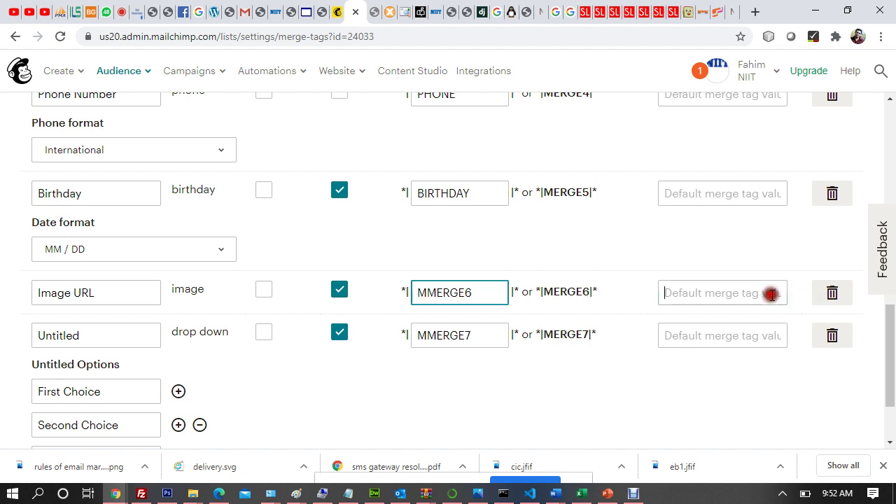
{"action": "left_click", "coordinate": [690, 254]}
{"action": "scroll", "coordinate": [690, 255], "scroll_direction": "up", "scroll_amount": 2}
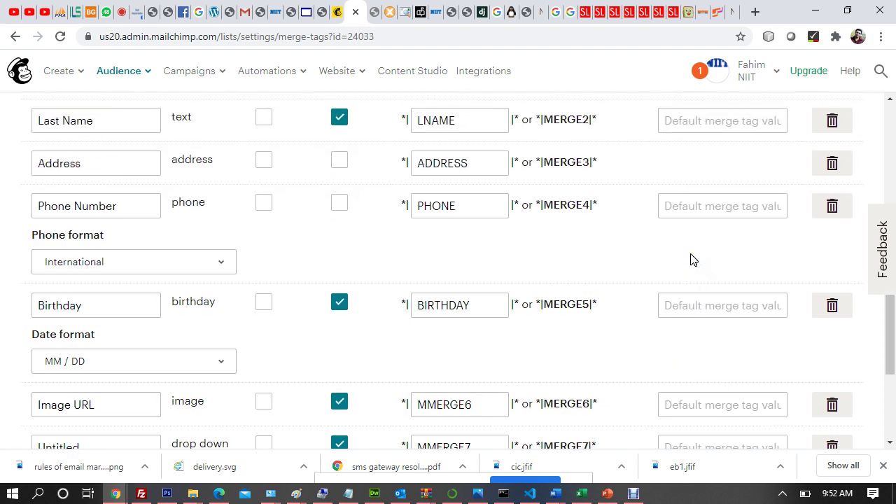
{"action": "scroll", "coordinate": [690, 260], "scroll_direction": "up", "scroll_amount": 1}
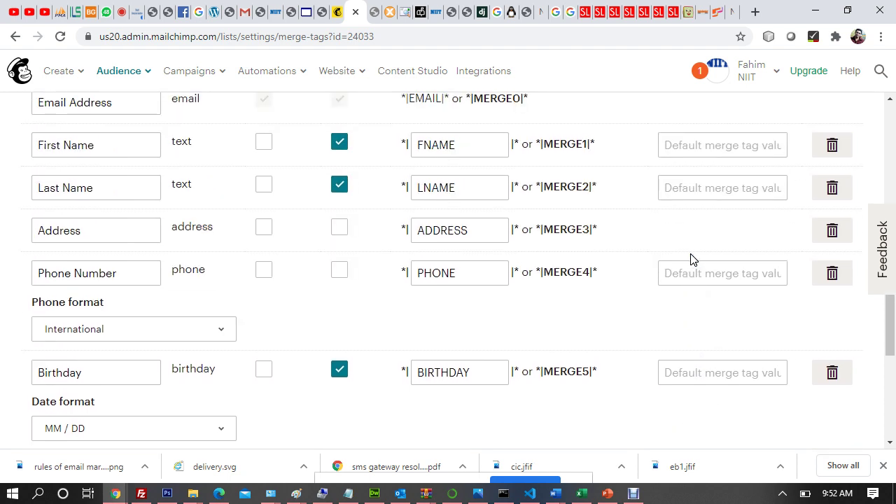
{"action": "scroll", "coordinate": [690, 260], "scroll_direction": "up", "scroll_amount": 1}
Step: Search the page for "drop" to locate the new drop-down field
{"action": "key", "text": "ctrl+f"}
{"action": "type", "text": "drop"}
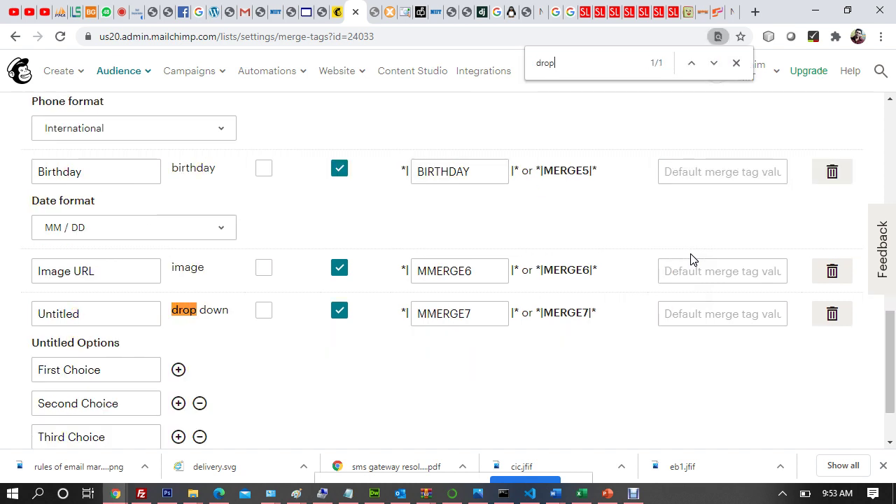
{"action": "key", "text": "Escape"}
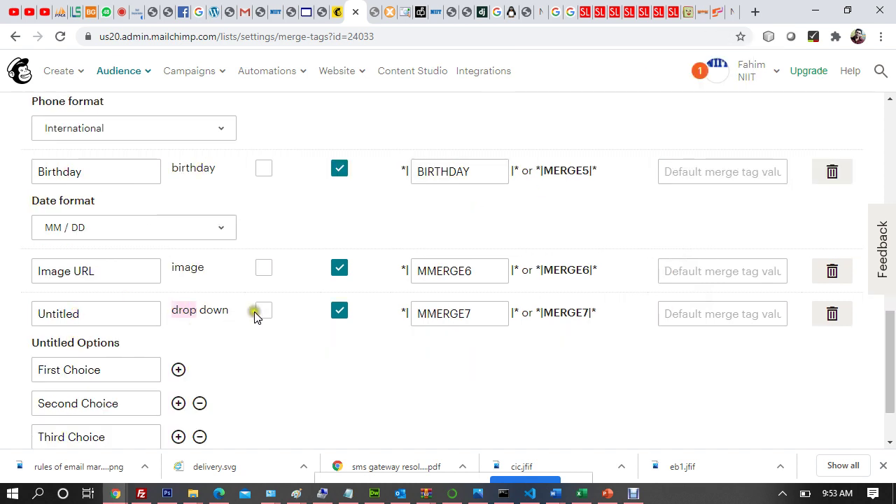
Step: Label the untitled drop-down field "Select your city" and make it required
{"action": "left_click", "coordinate": [69, 318]}
{"action": "left_click_drag", "start_coordinate": [94, 314], "coordinate": [26, 319]}
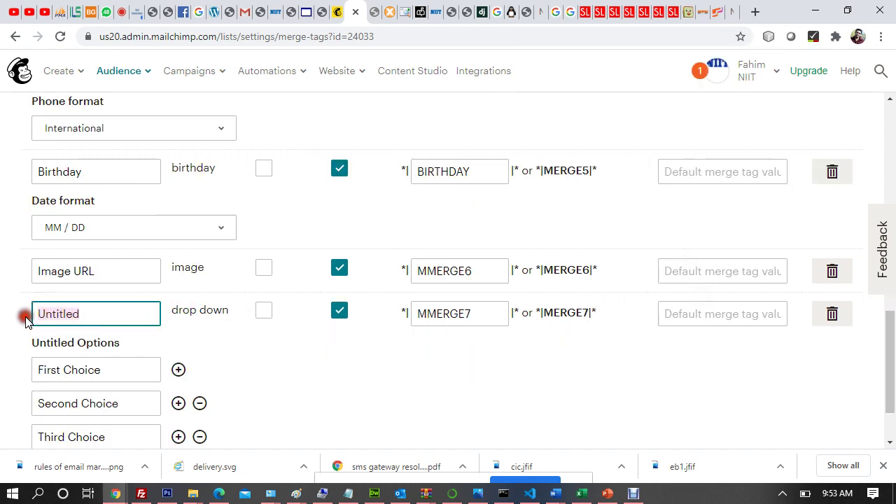
{"action": "type", "text": "Select your ci"}
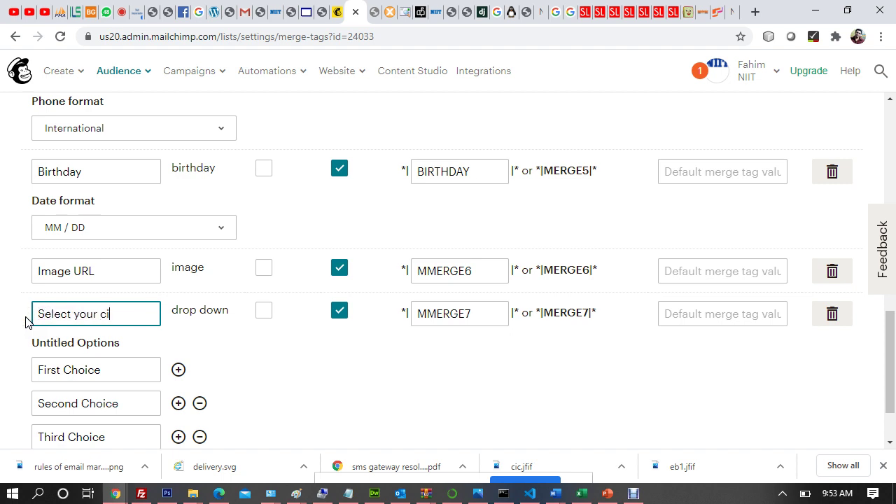
{"action": "type", "text": "ty"}
{"action": "left_click", "coordinate": [261, 316]}
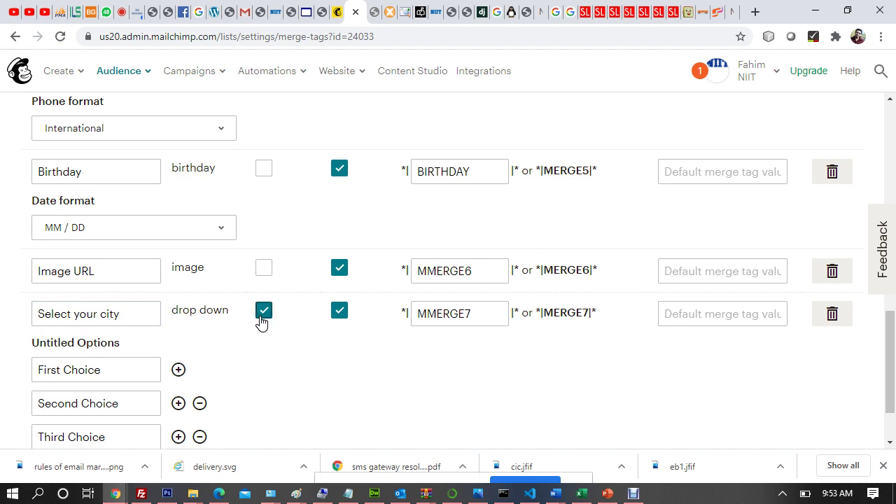
Step: Replace the three default choices of the city drop-down with Srinagar, baramulla and Pulwama
{"action": "scroll", "coordinate": [304, 329], "scroll_direction": "down", "scroll_amount": 2}
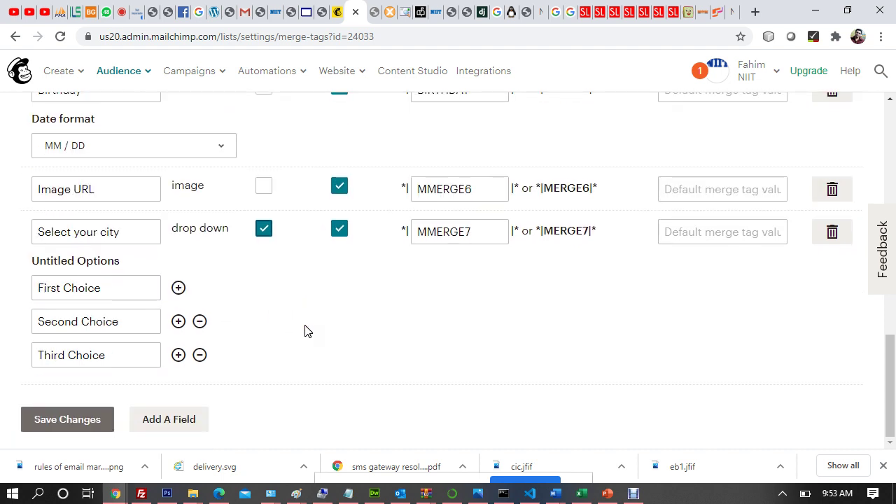
{"action": "left_click", "coordinate": [104, 289]}
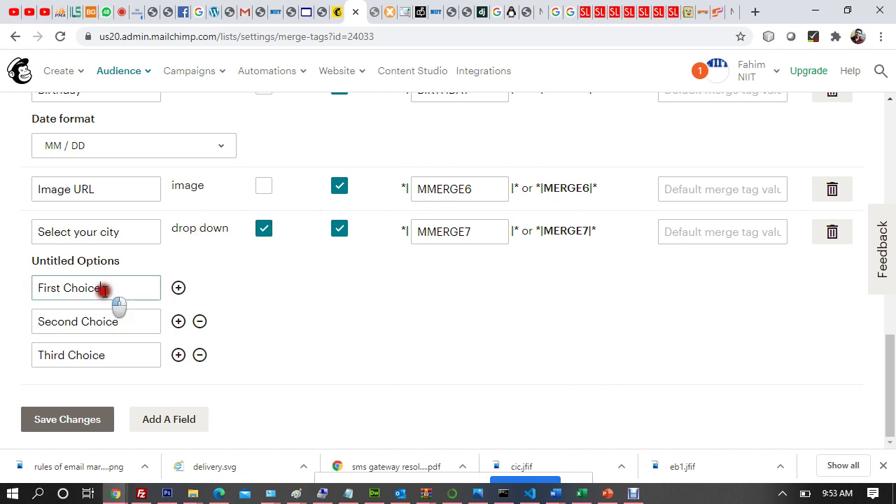
{"action": "left_click_drag", "start_coordinate": [104, 289], "coordinate": [25, 287]}
{"action": "type", "text": "S"}
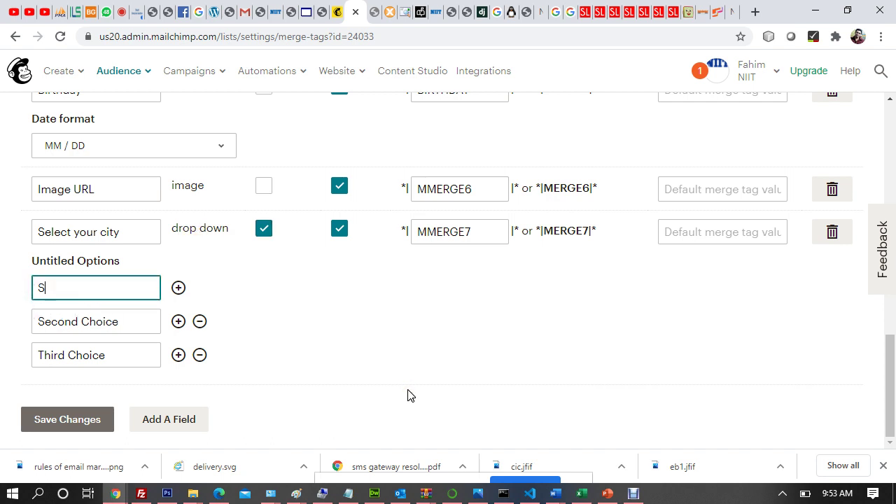
{"action": "type", "text": "rinagar"}
{"action": "left_click_drag", "start_coordinate": [142, 322], "coordinate": [9, 338]}
{"action": "type", "text": "ba"}
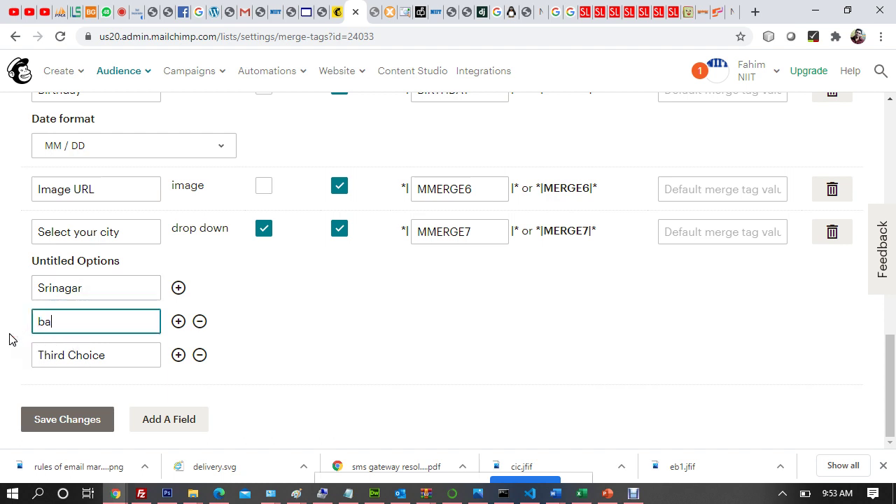
{"action": "type", "text": "ramulla"}
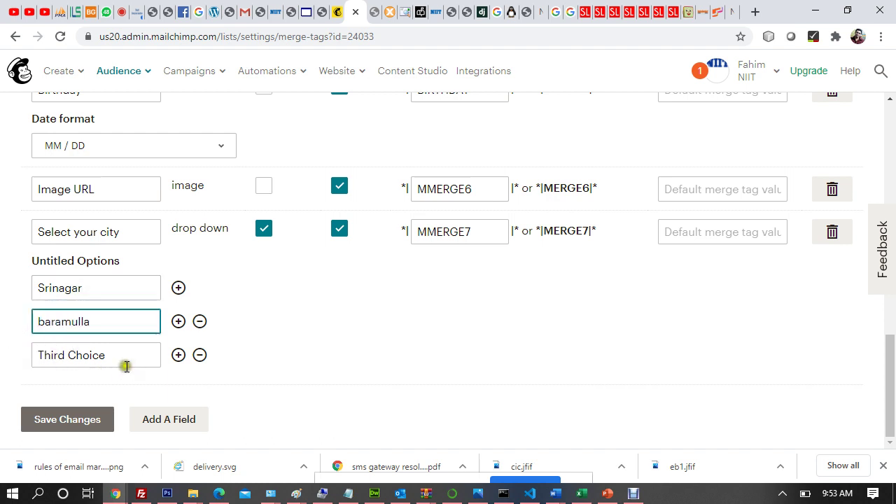
{"action": "left_click_drag", "start_coordinate": [120, 358], "coordinate": [6, 362]}
{"action": "type", "text": "Pulwama"}
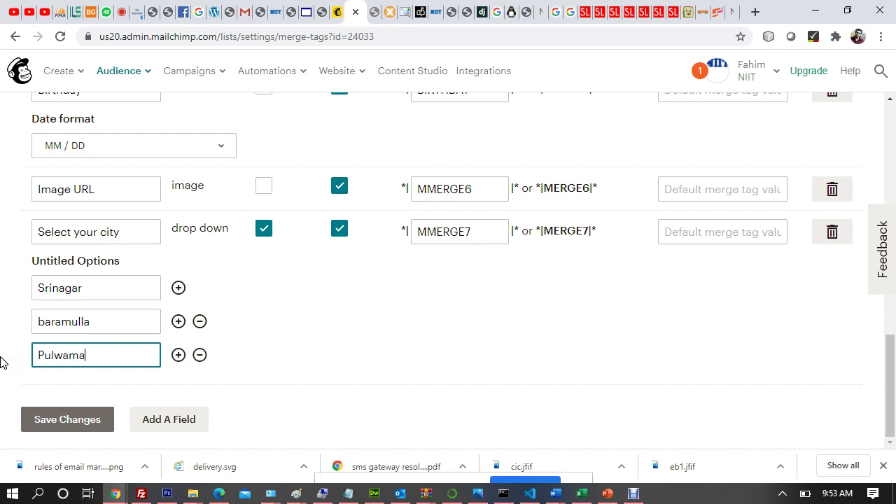
Step: Add two more choices, Anantnag and Bandipora, below Pulwama in the city drop-down
{"action": "left_click", "coordinate": [178, 355]}
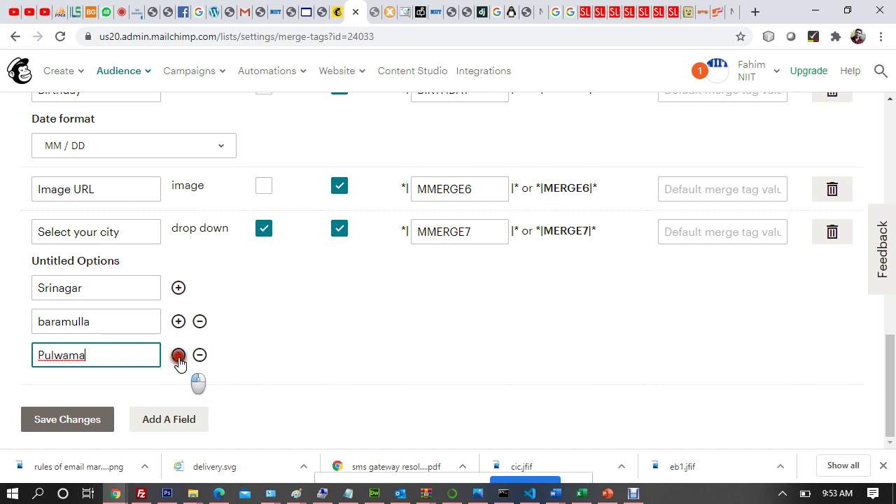
{"action": "left_click_drag", "start_coordinate": [117, 385], "coordinate": [15, 387]}
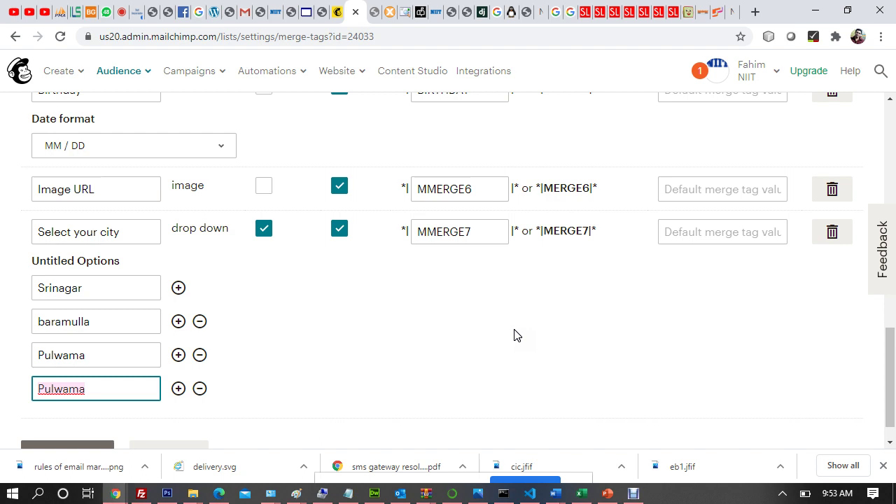
{"action": "type", "text": "Anantnag"}
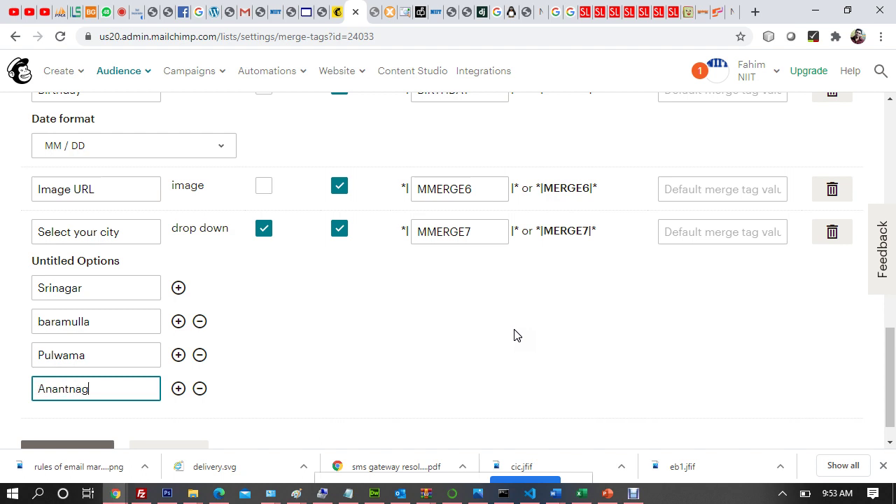
{"action": "left_click", "coordinate": [179, 389]}
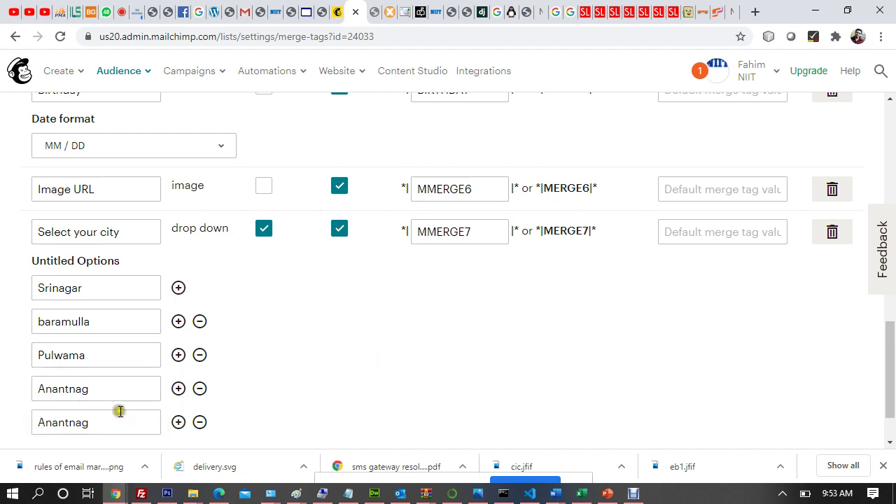
{"action": "left_click_drag", "start_coordinate": [116, 422], "coordinate": [21, 422]}
{"action": "type", "text": "Bandipora"}
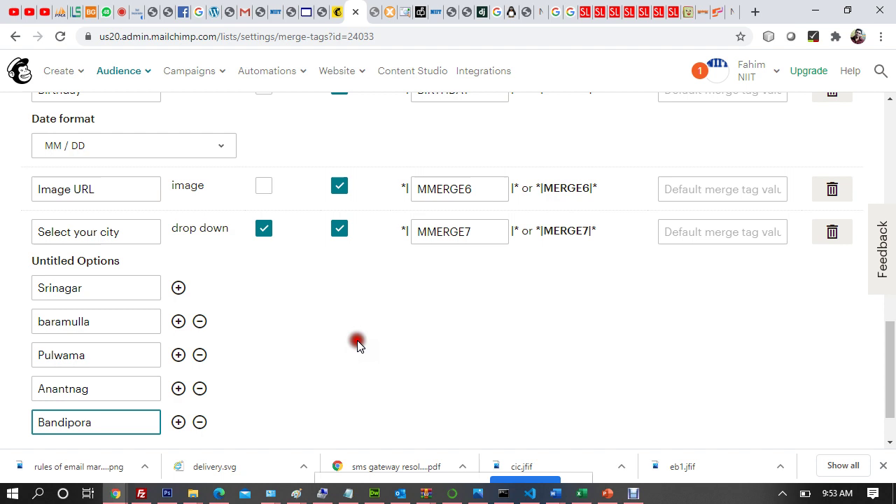
{"action": "left_click", "coordinate": [357, 344]}
Step: Save the audience field changes and check the options of the city drop-down
{"action": "scroll", "coordinate": [357, 344], "scroll_direction": "down", "scroll_amount": 1}
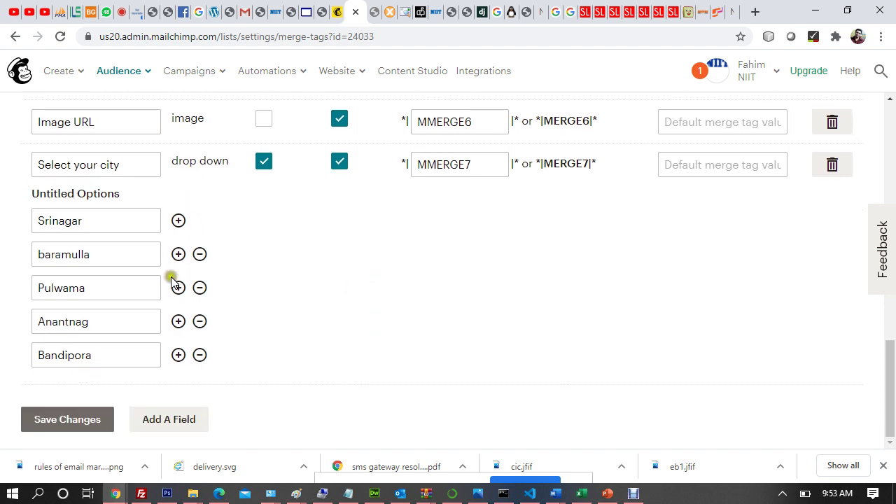
{"action": "left_click", "coordinate": [85, 422]}
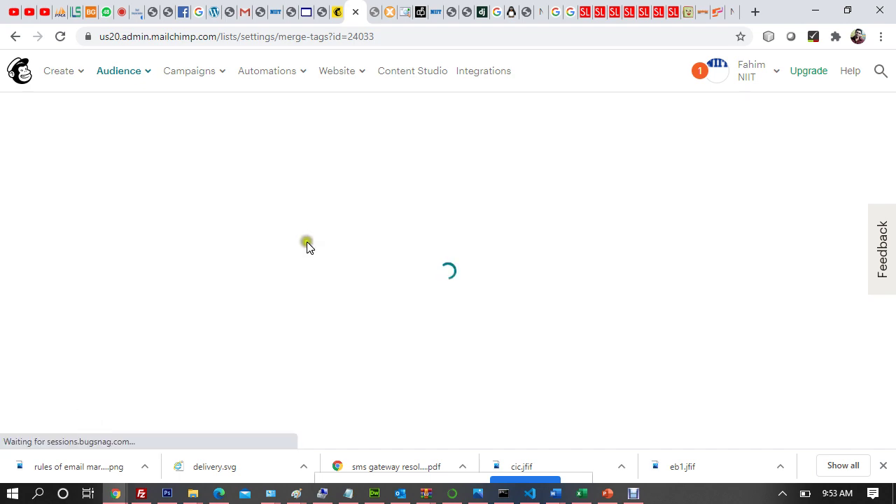
{"action": "scroll", "coordinate": [306, 248], "scroll_direction": "down", "scroll_amount": 15}
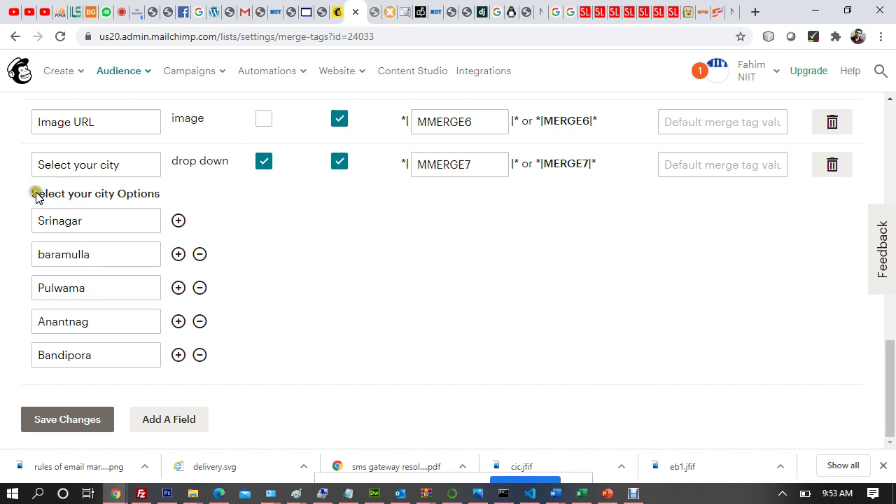
{"action": "left_click", "coordinate": [156, 194]}
Step: Return to the pop-up form builder and check the merge fields offered below Phone Number for the new city field
{"action": "left_click", "coordinate": [341, 10]}
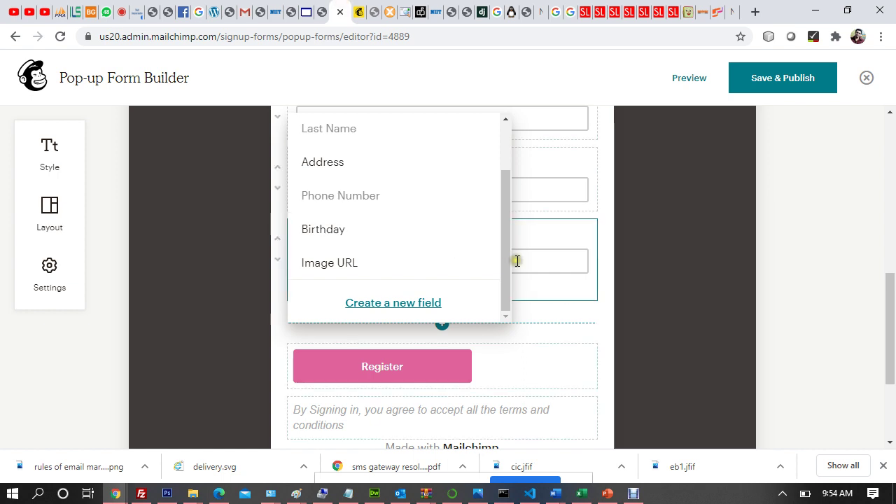
{"action": "left_click", "coordinate": [549, 247]}
{"action": "scroll", "coordinate": [548, 246], "scroll_direction": "up", "scroll_amount": 2}
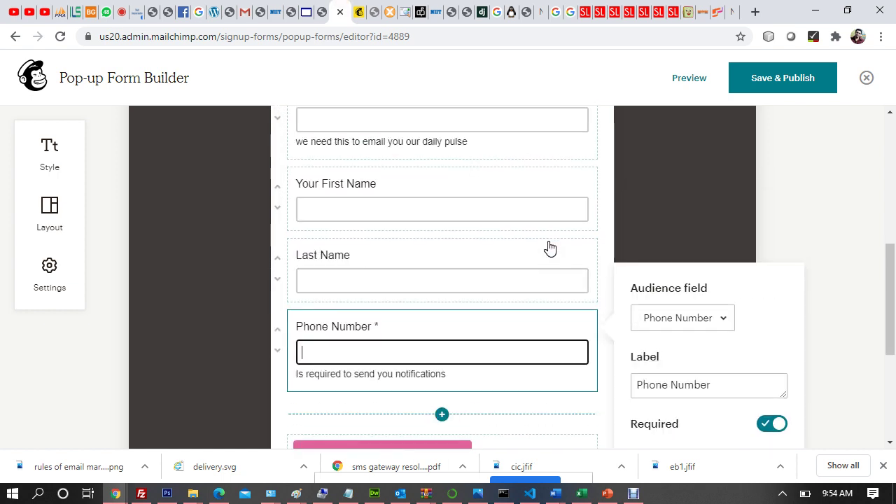
{"action": "scroll", "coordinate": [549, 246], "scroll_direction": "down", "scroll_amount": 3}
{"action": "left_click", "coordinate": [443, 273]}
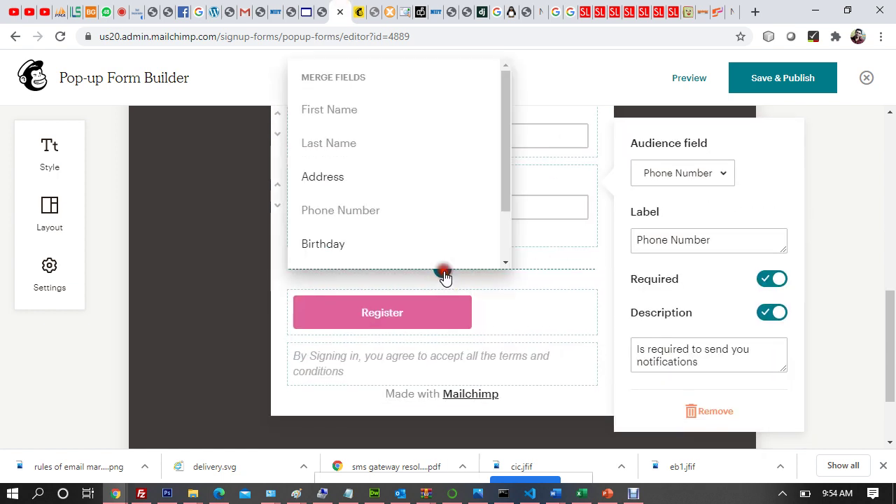
{"action": "left_click_drag", "start_coordinate": [506, 173], "coordinate": [506, 296]}
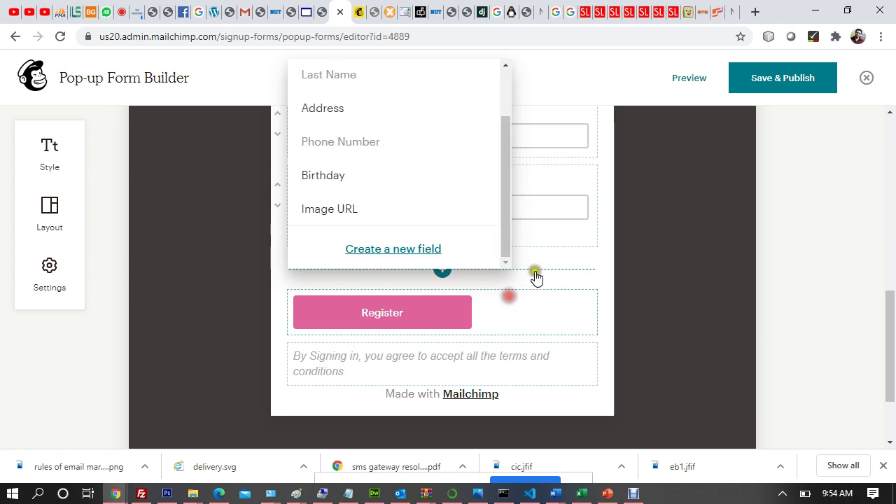
{"action": "left_click", "coordinate": [606, 242]}
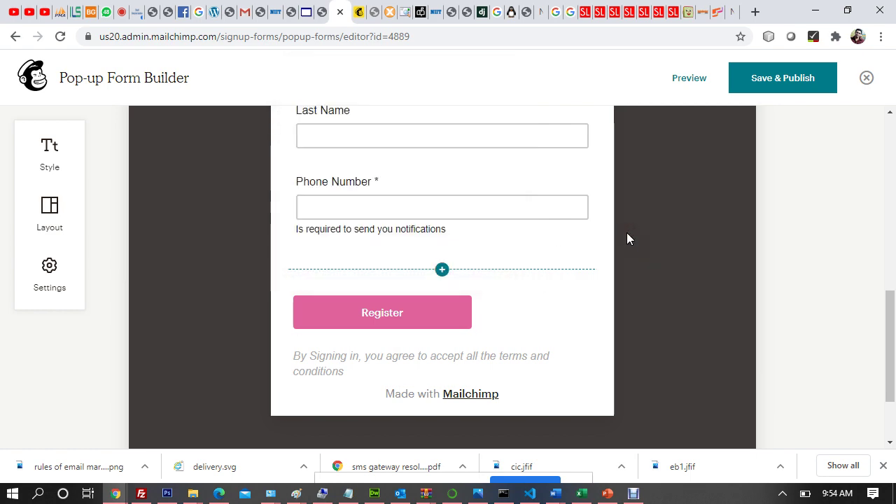
{"action": "left_click", "coordinate": [507, 299]}
{"action": "scroll", "coordinate": [550, 301], "scroll_direction": "up", "scroll_amount": 6}
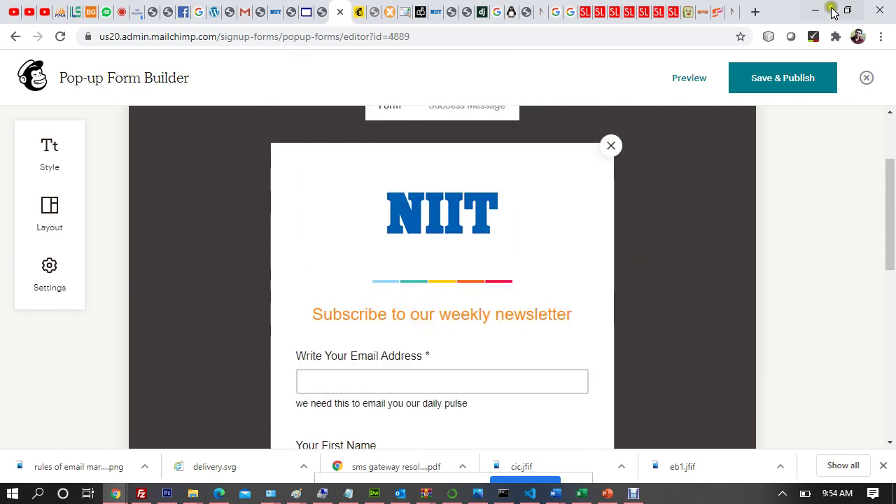
Step: Save and publish the pop-up form and accept the additional terms for Connected Sites
{"action": "left_click", "coordinate": [794, 93]}
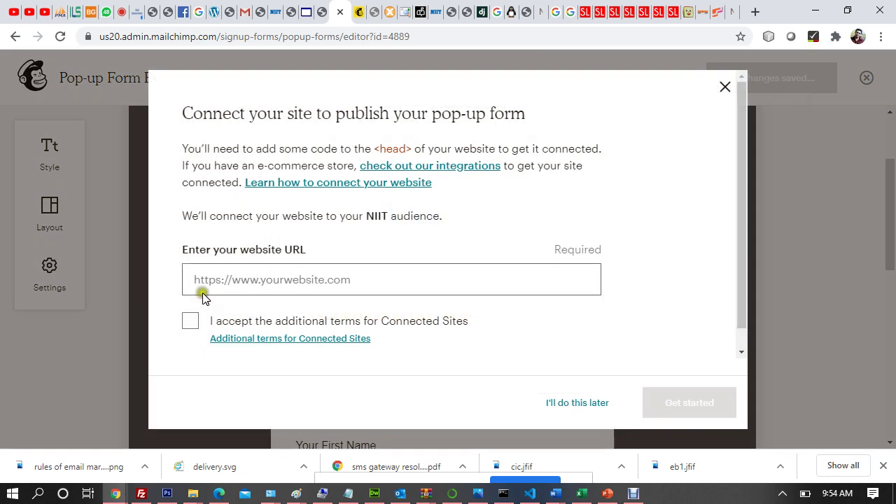
{"action": "left_click", "coordinate": [243, 279]}
{"action": "left_click", "coordinate": [275, 279]}
{"action": "left_click", "coordinate": [191, 323]}
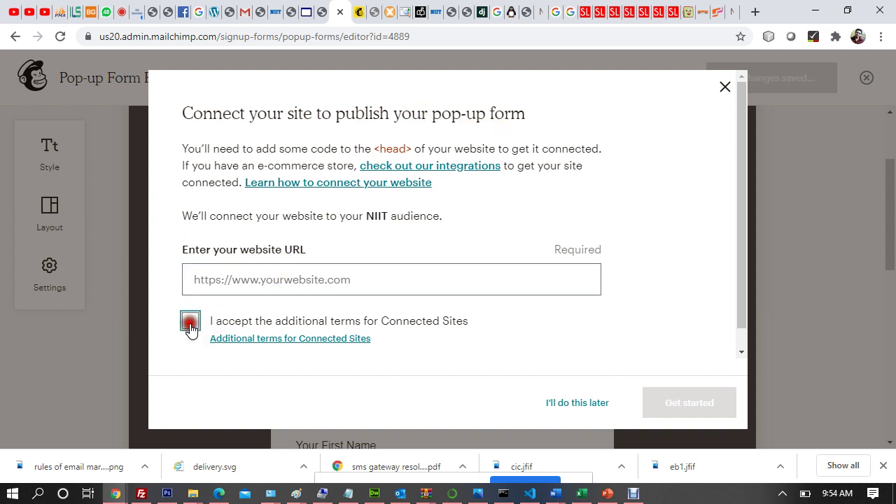
{"action": "left_click", "coordinate": [235, 278]}
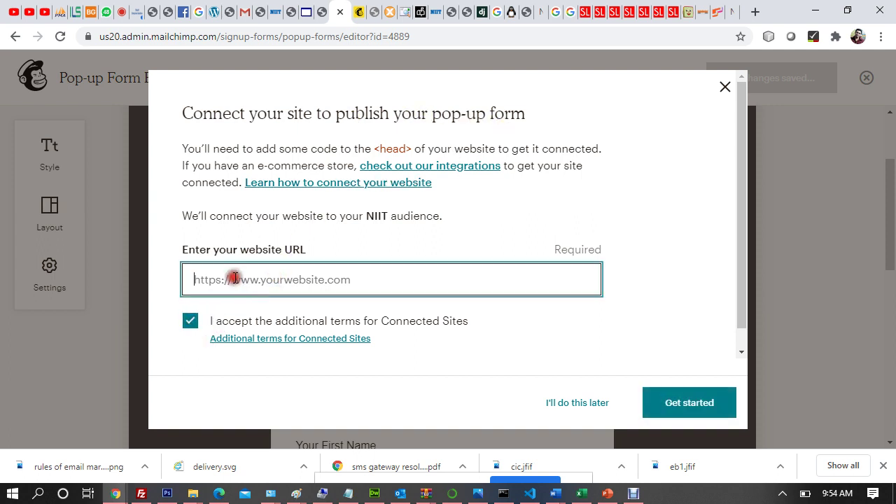
Step: Load niitsrinagar.com/site/dmclass in a new browser tab
{"action": "left_click", "coordinate": [755, 14]}
{"action": "type", "text": "niitsrinagar.com"}
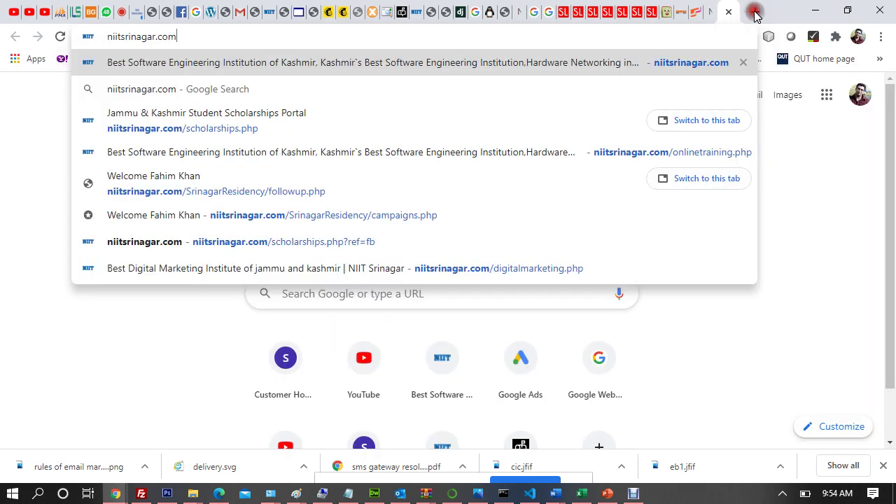
{"action": "type", "text": "/site"}
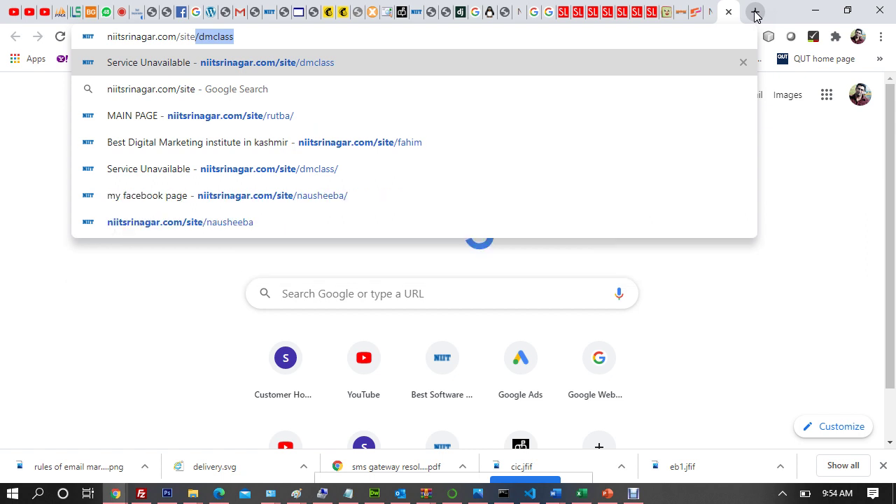
{"action": "key", "text": "Return"}
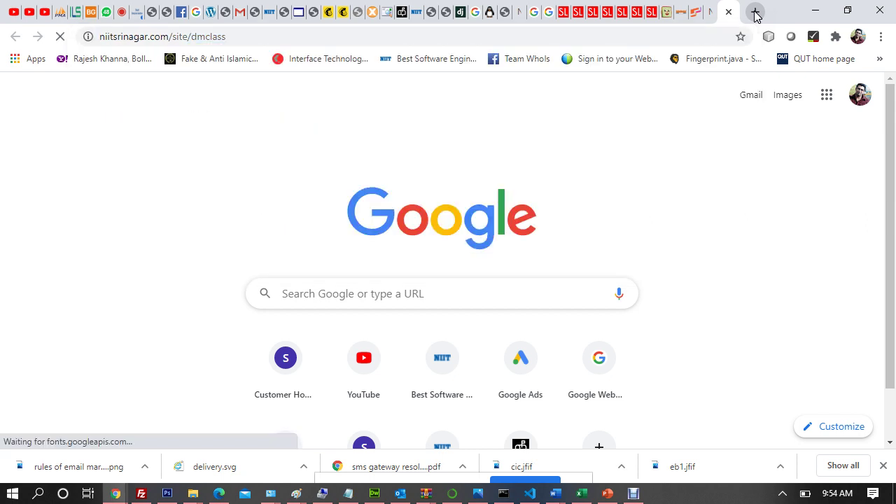
Step: Request the dmclass address again and look over its student registration page
{"action": "left_click_drag", "start_coordinate": [192, 39], "coordinate": [284, 38]}
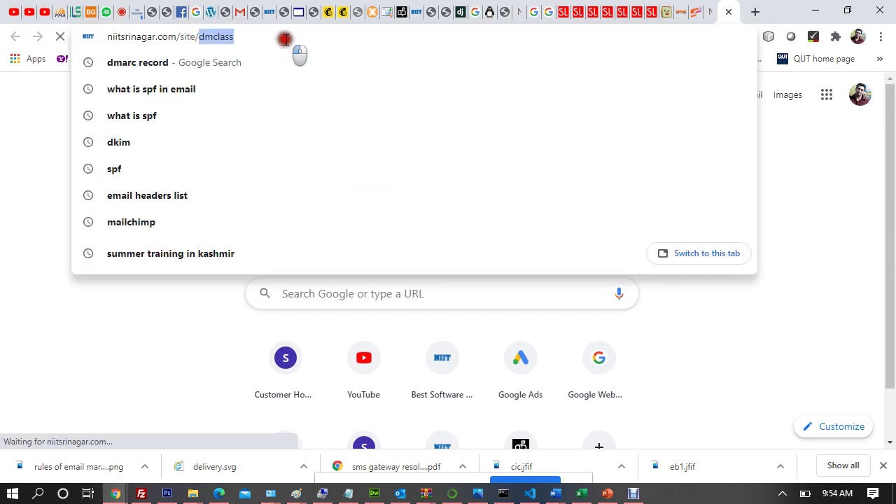
{"action": "left_click", "coordinate": [232, 39]}
{"action": "left_click_drag", "start_coordinate": [232, 40], "coordinate": [315, 35]}
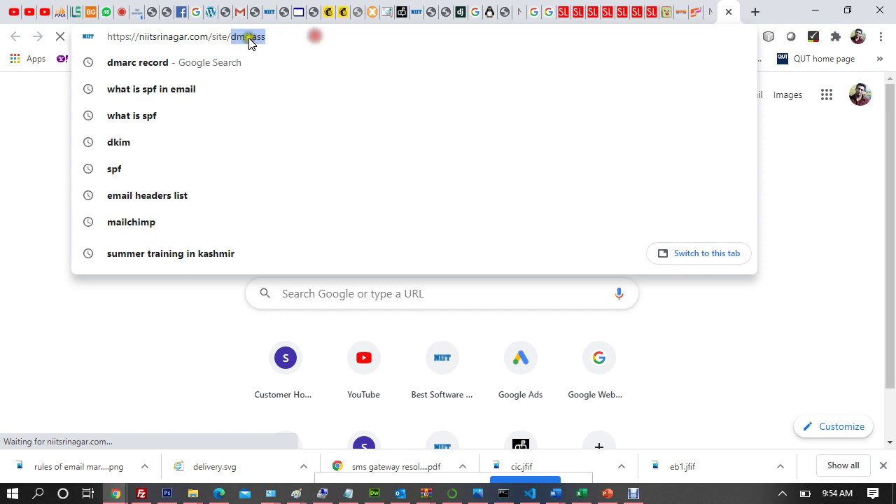
{"action": "left_click", "coordinate": [232, 38]}
{"action": "left_click_drag", "start_coordinate": [231, 37], "coordinate": [304, 37]}
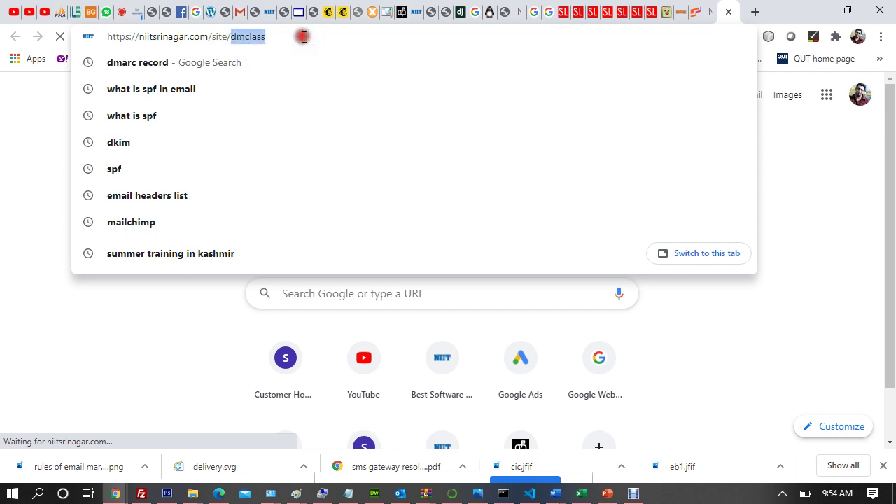
{"action": "left_click", "coordinate": [304, 36]}
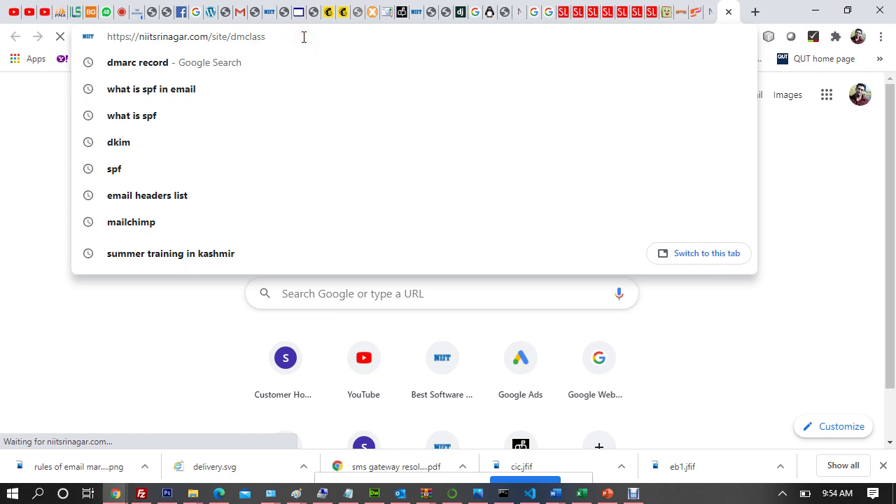
{"action": "key", "text": "Return"}
{"action": "left_click", "coordinate": [303, 36]}
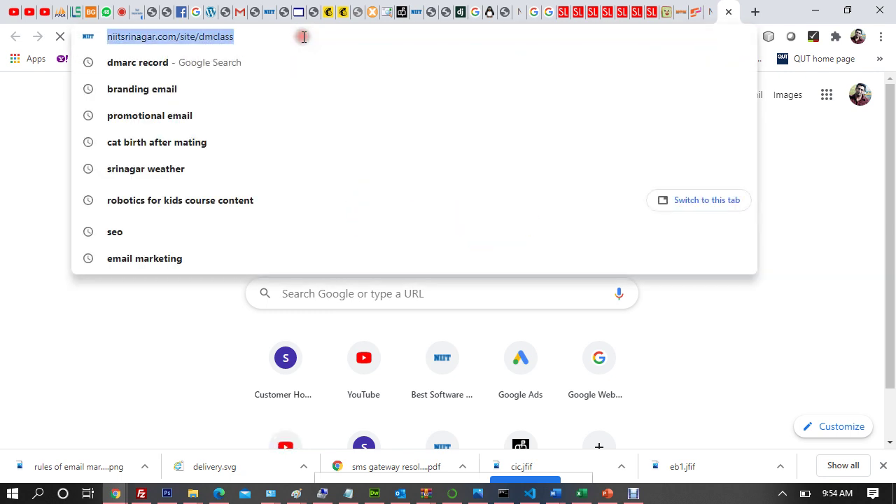
{"action": "left_click", "coordinate": [830, 250]}
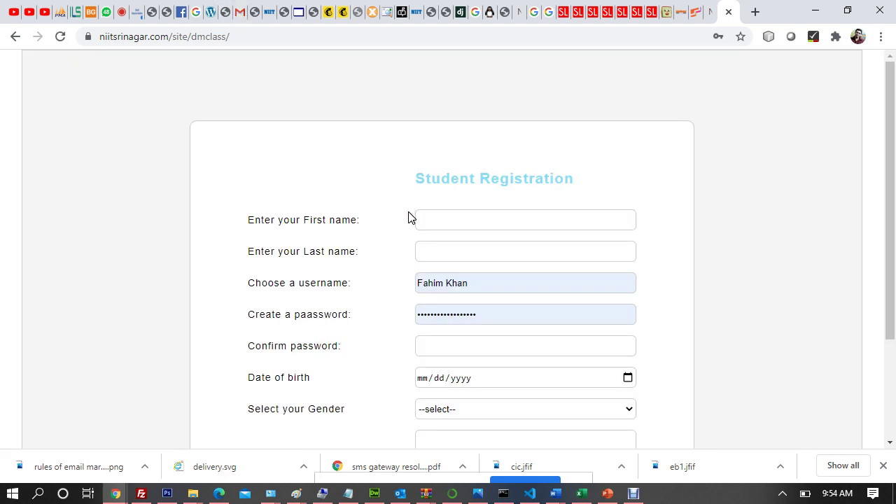
{"action": "scroll", "coordinate": [416, 198], "scroll_direction": "down", "scroll_amount": 2}
{"action": "scroll", "coordinate": [408, 194], "scroll_direction": "up", "scroll_amount": 2}
Step: Try to open niitsrinagar.com/site/ without a subfolder, then its index.html page
{"action": "left_click", "coordinate": [193, 37]}
{"action": "key", "text": "BackSpace"}
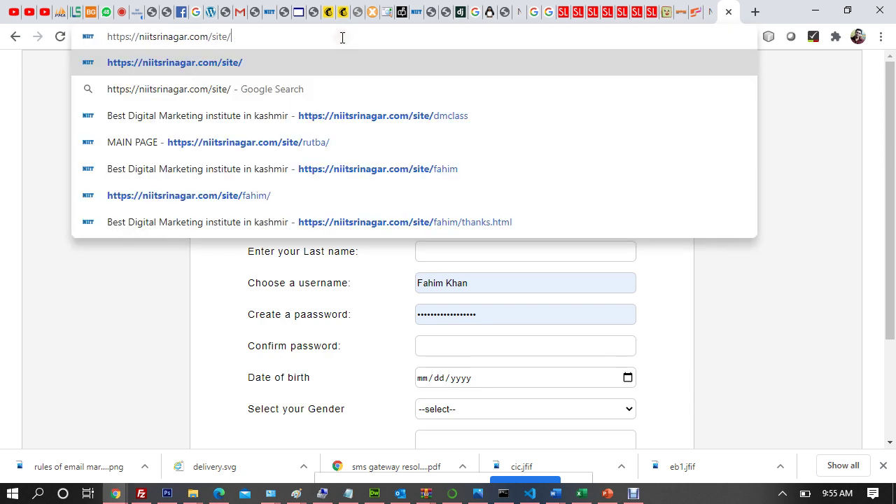
{"action": "key", "text": "Return"}
{"action": "left_click", "coordinate": [202, 38]}
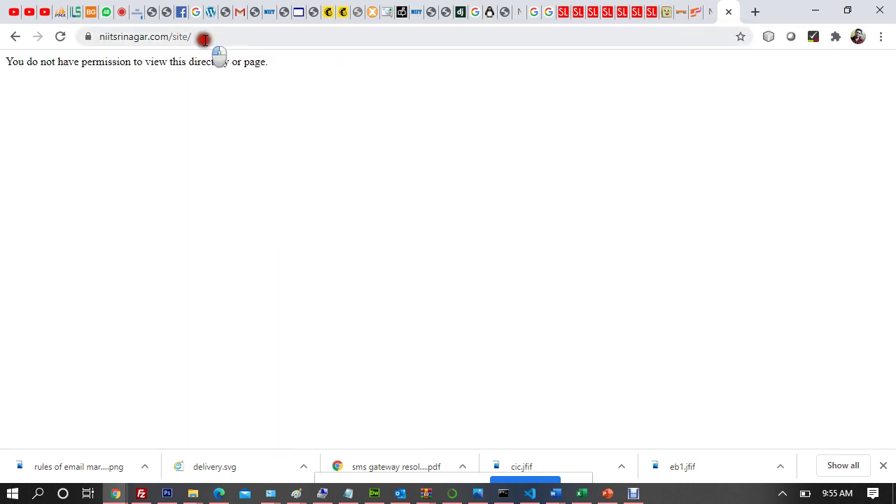
{"action": "left_click", "coordinate": [242, 38]}
{"action": "type", "text": "inde"}
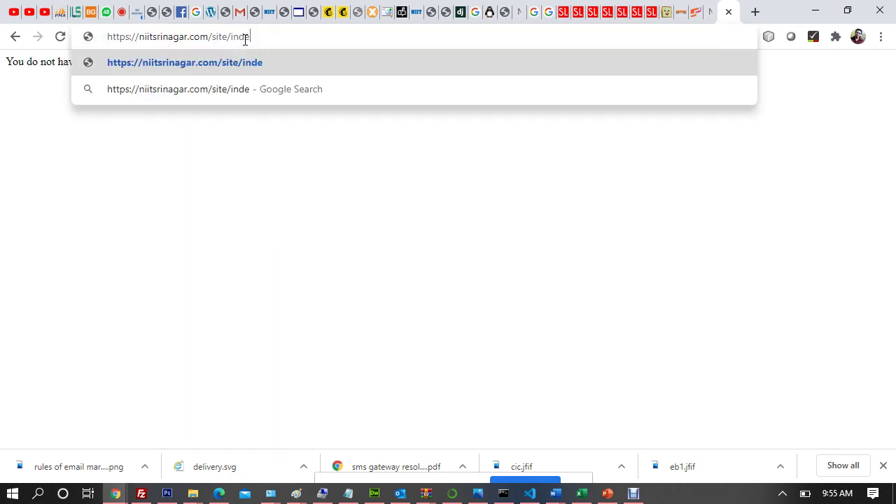
{"action": "type", "text": "x.html"}
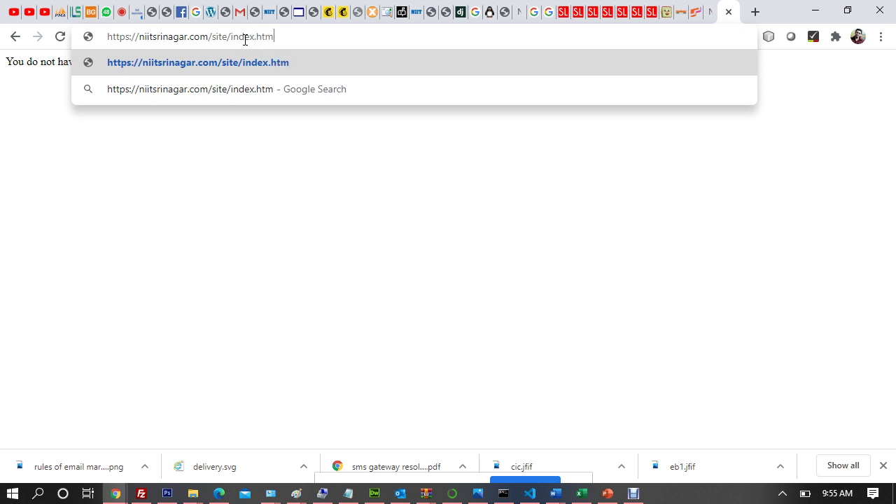
{"action": "key", "text": "Return"}
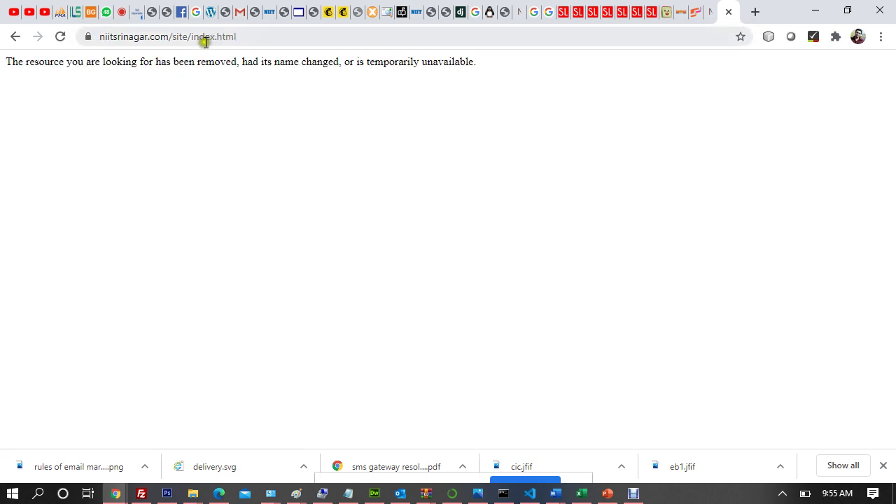
Step: Return to the dmclass page under niitsrinagar.com/site/
{"action": "left_click_drag", "start_coordinate": [192, 37], "coordinate": [511, 68]}
{"action": "key", "text": "BackSpace"}
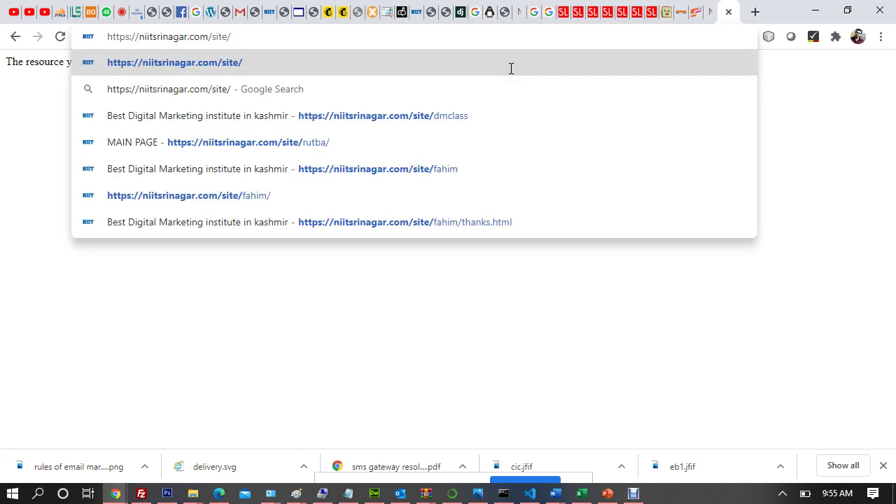
{"action": "key", "text": "Down"}
{"action": "key", "text": "Down"}
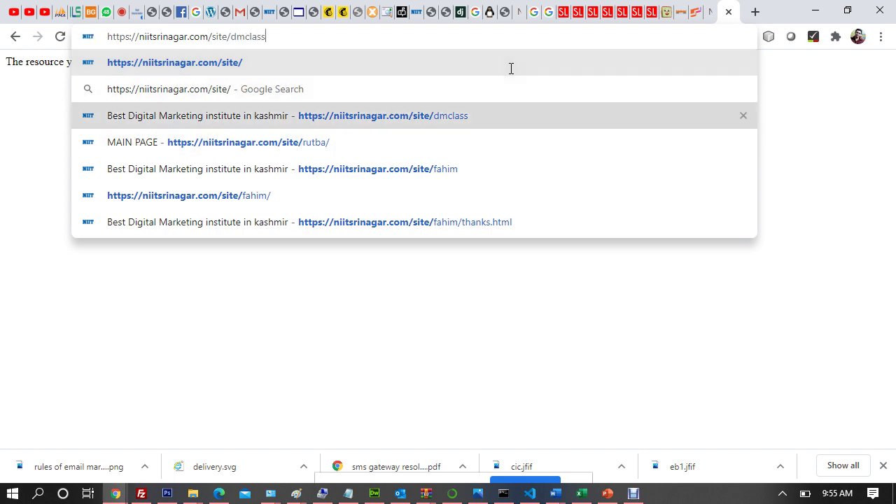
{"action": "key", "text": "Return"}
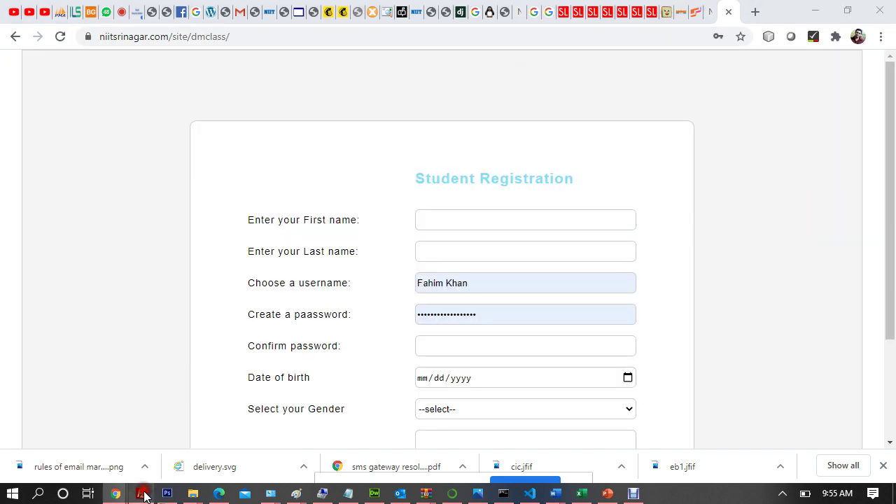
Step: Switch to FileZilla and try to list the remote folder site
{"action": "left_click", "coordinate": [141, 494]}
{"action": "left_click", "coordinate": [740, 169]}
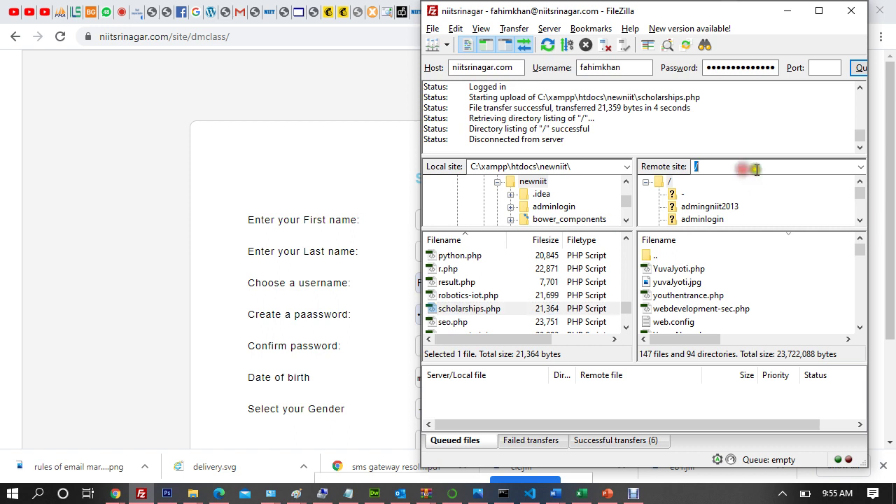
{"action": "type", "text": "site"}
{"action": "key", "text": "Return"}
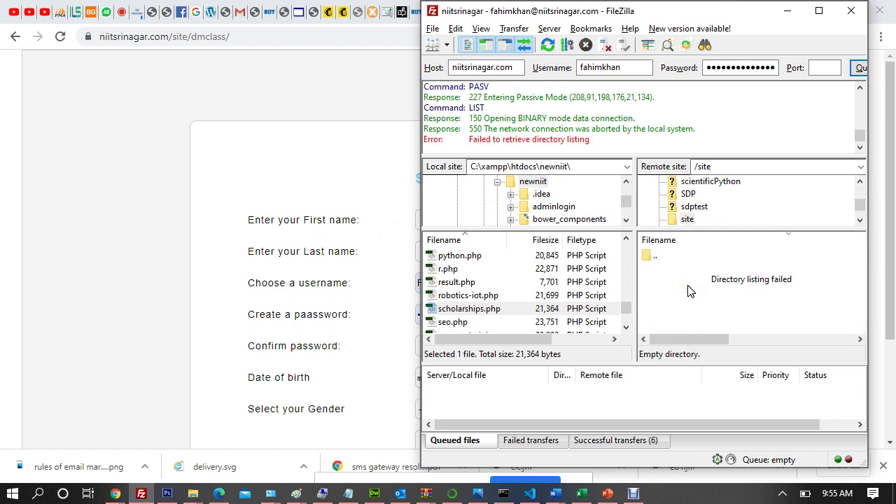
Step: Go back to the remote root directory and retrieve the listing of /site again
{"action": "key", "text": "Return"}
{"action": "key", "text": "BackSpace"}
{"action": "key", "text": "BackSpace"}
{"action": "key", "text": "Return"}
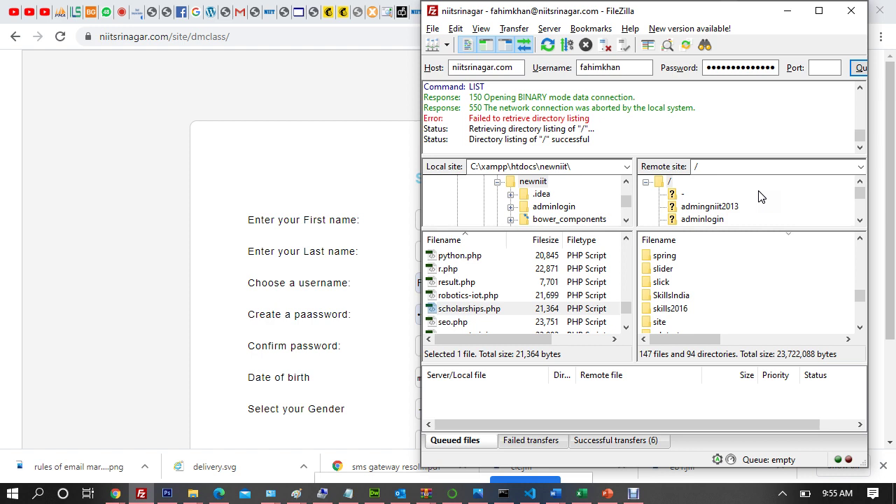
{"action": "double_click", "coordinate": [668, 322]}
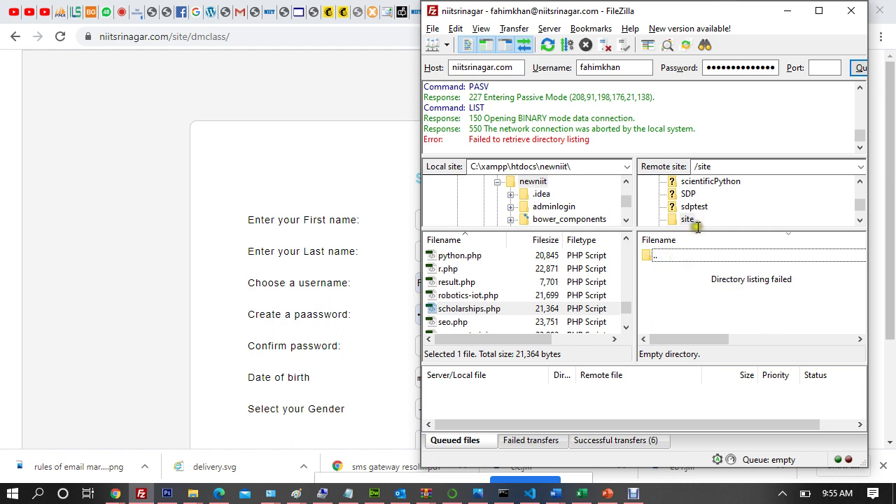
{"action": "left_click", "coordinate": [733, 168]}
{"action": "key", "text": "Return"}
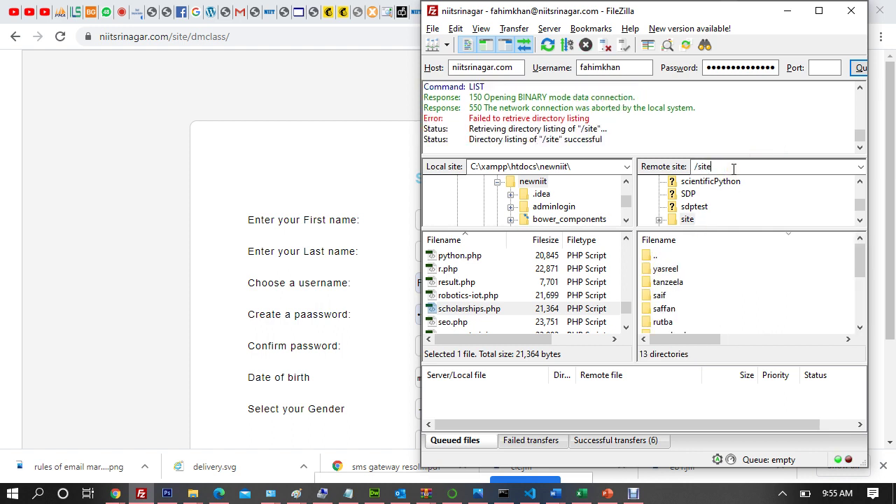
Step: Look through the subfolders of the remote /site directory for a suitable website folder
{"action": "left_click", "coordinate": [676, 266]}
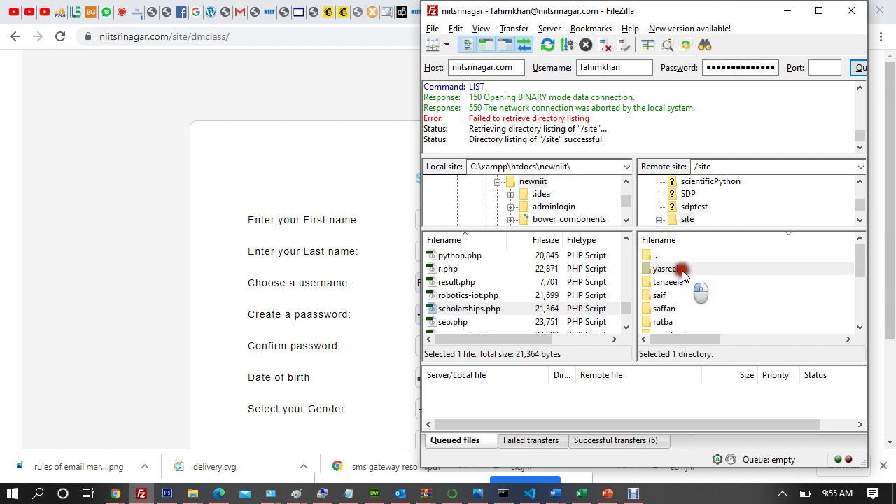
{"action": "key", "text": "Down"}
{"action": "key", "text": "Down"}
{"action": "key", "text": "Down"}
{"action": "key", "text": "Down"}
{"action": "key", "text": "Down"}
{"action": "key", "text": "Down"}
{"action": "key", "text": "Down"}
{"action": "key", "text": "Down"}
{"action": "key", "text": "Down"}
{"action": "key", "text": "Down"}
{"action": "key", "text": "Down"}
{"action": "key", "text": "Down"}
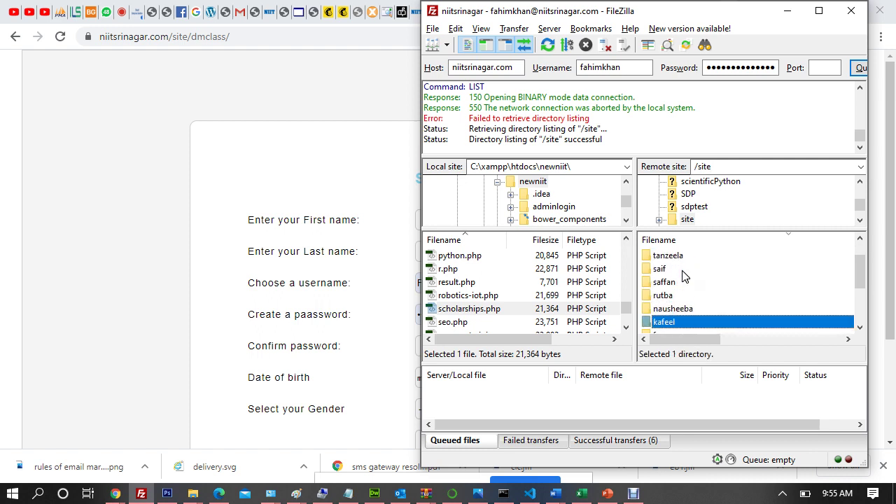
{"action": "key", "text": "Up"}
{"action": "key", "text": "Up"}
{"action": "key", "text": "Up"}
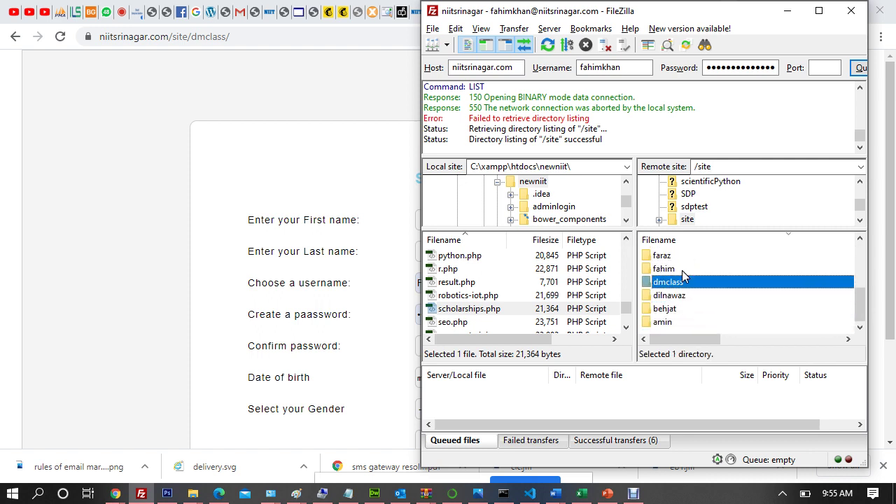
{"action": "key", "text": "Up"}
Step: Switch to the browser and open the account owner's own subfolder under niitsrinagar.com/site/ in place of dmclass
{"action": "left_click_drag", "start_coordinate": [191, 37], "coordinate": [603, 83]}
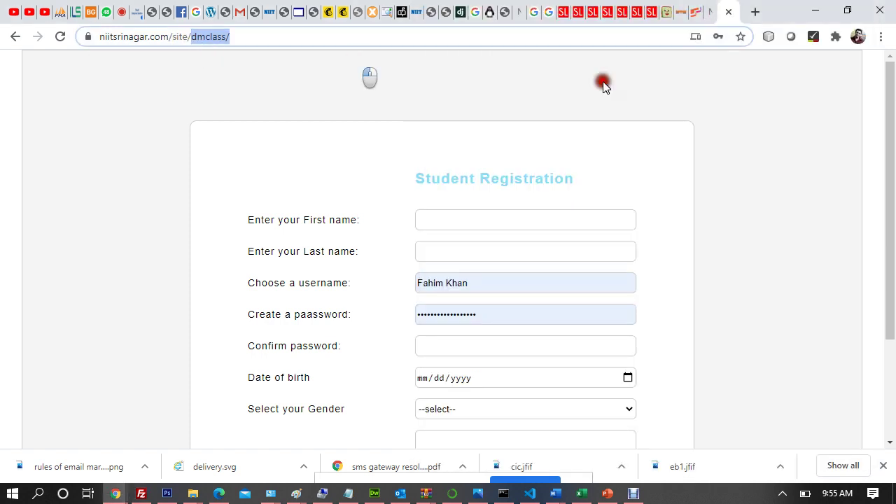
{"action": "type", "text": "fahim"}
{"action": "key", "text": "Return"}
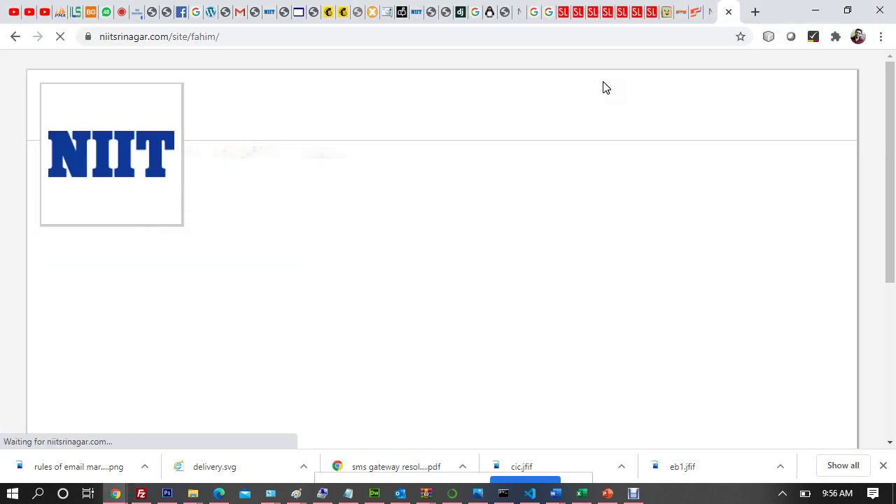
{"action": "left_click", "coordinate": [420, 84]}
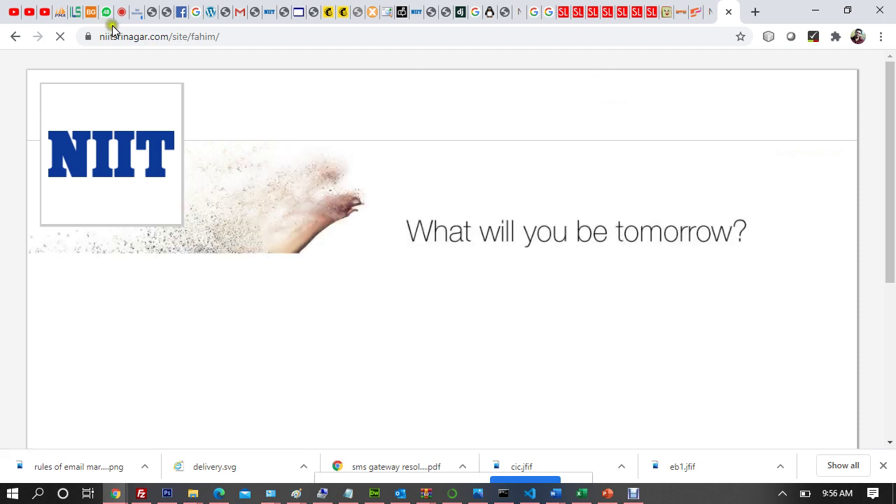
Step: Copy the opened page's address and enter it as the website URL for connecting the pop-up form
{"action": "left_click", "coordinate": [154, 36]}
{"action": "key", "text": "ctrl+c"}
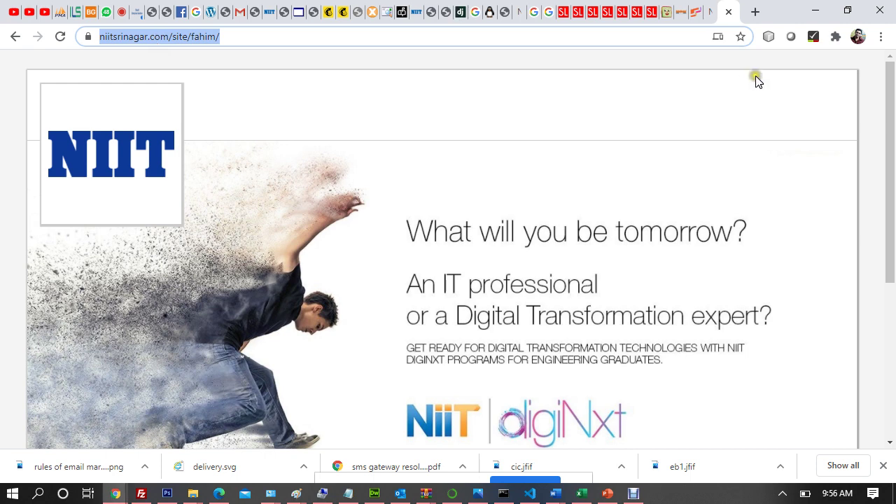
{"action": "left_click", "coordinate": [341, 14]}
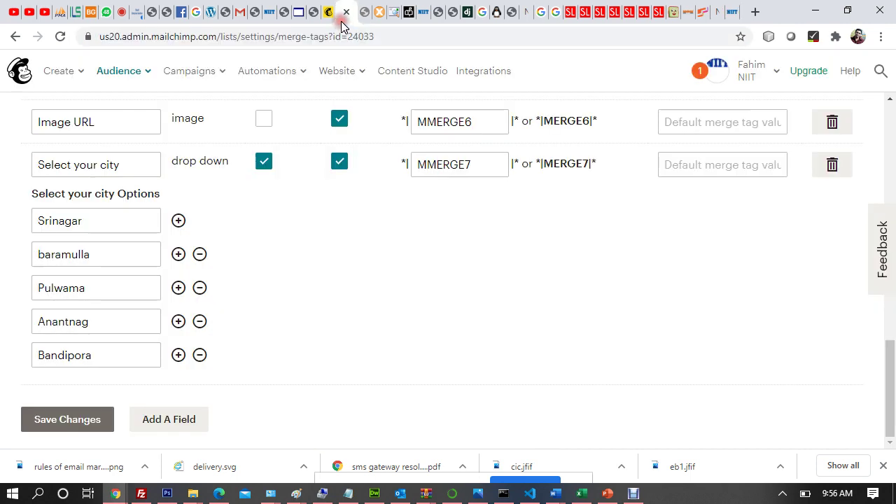
{"action": "left_click", "coordinate": [326, 14]}
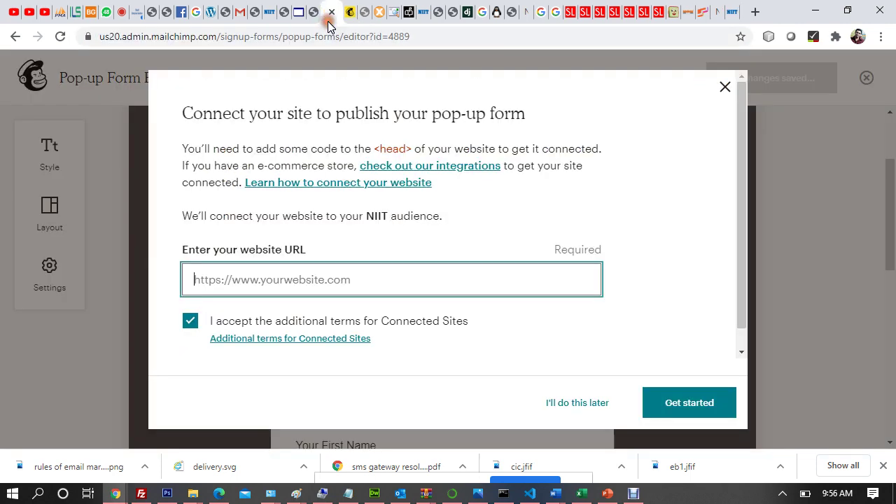
{"action": "left_click", "coordinate": [322, 285]}
{"action": "key", "text": "ctrl+v"}
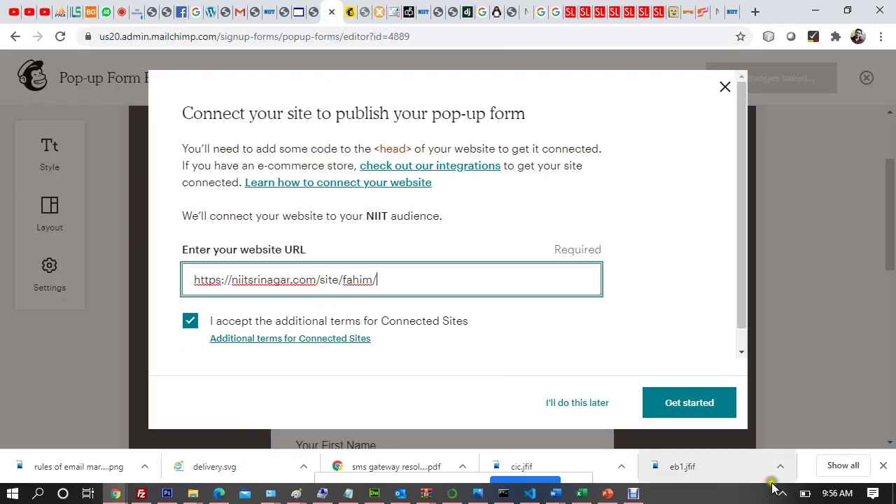
Step: Generate the connection code for the entered website URL and copy the whole script to the clipboard
{"action": "left_click", "coordinate": [677, 418]}
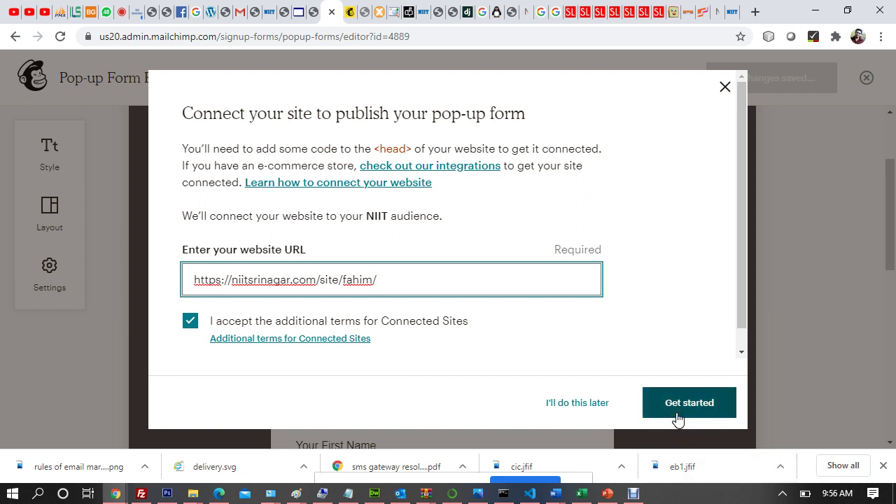
{"action": "left_click", "coordinate": [688, 414]}
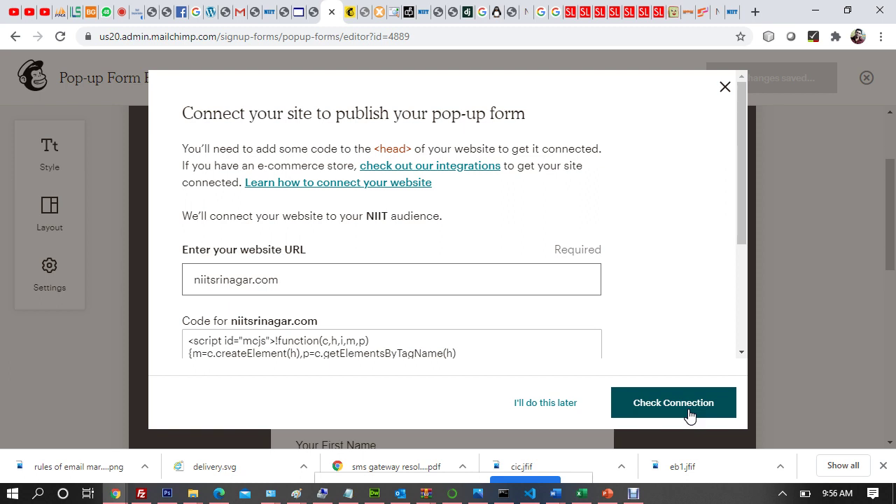
{"action": "left_click_drag", "start_coordinate": [742, 220], "coordinate": [756, 296]}
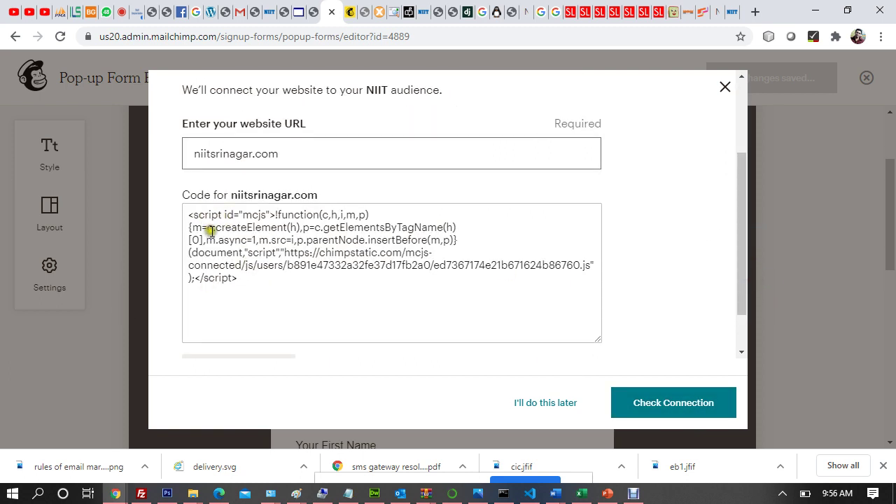
{"action": "left_click", "coordinate": [207, 230]}
{"action": "left_click_drag", "start_coordinate": [234, 276], "coordinate": [188, 214]}
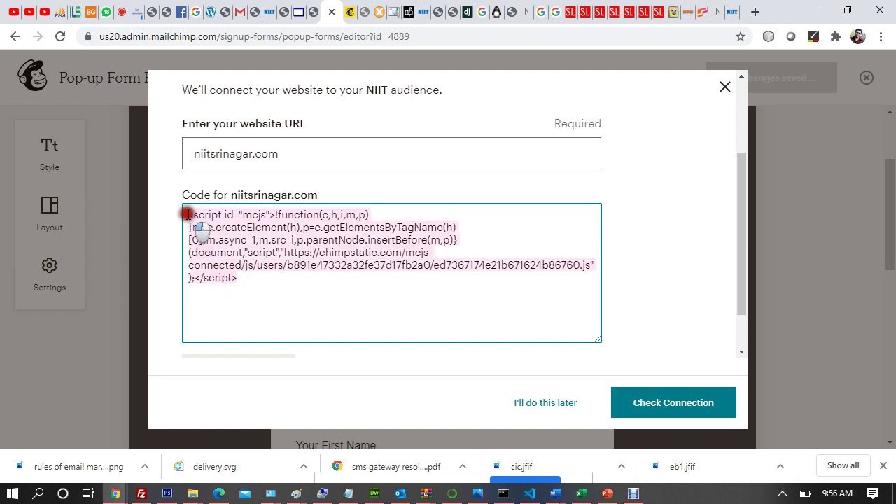
{"action": "right_click", "coordinate": [230, 241]}
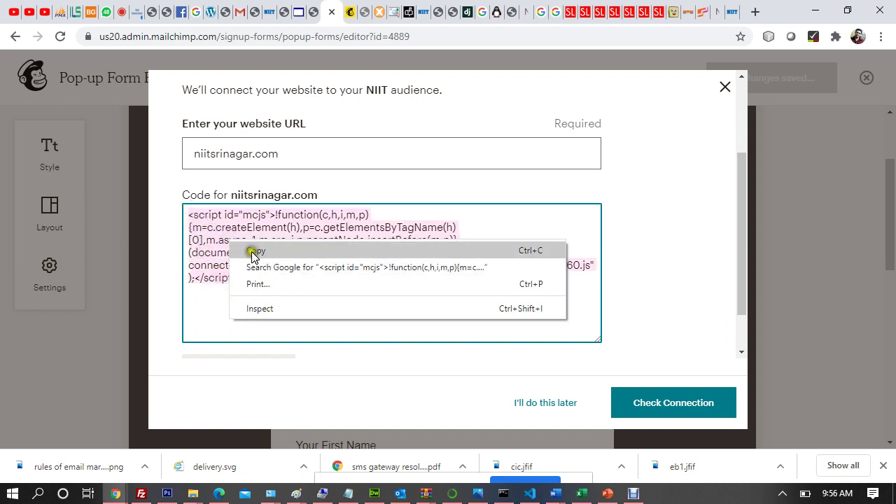
{"action": "left_click", "coordinate": [251, 254]}
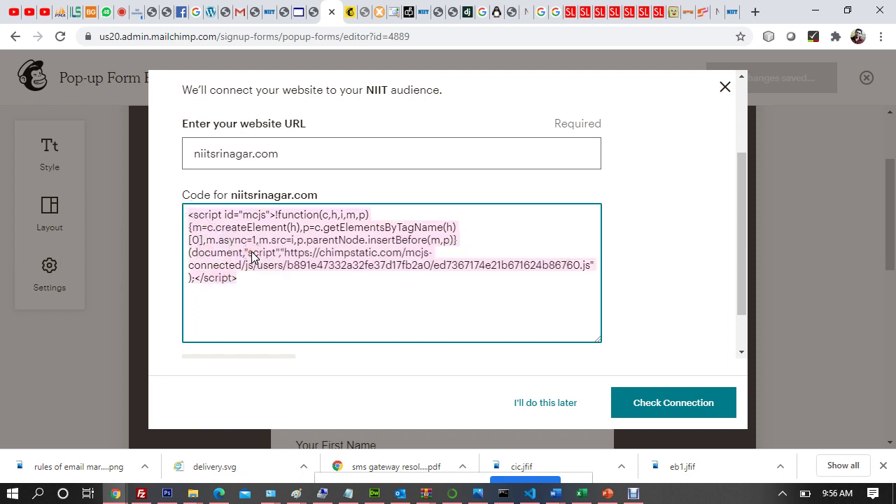
{"action": "scroll", "coordinate": [334, 238], "scroll_direction": "up", "scroll_amount": 2}
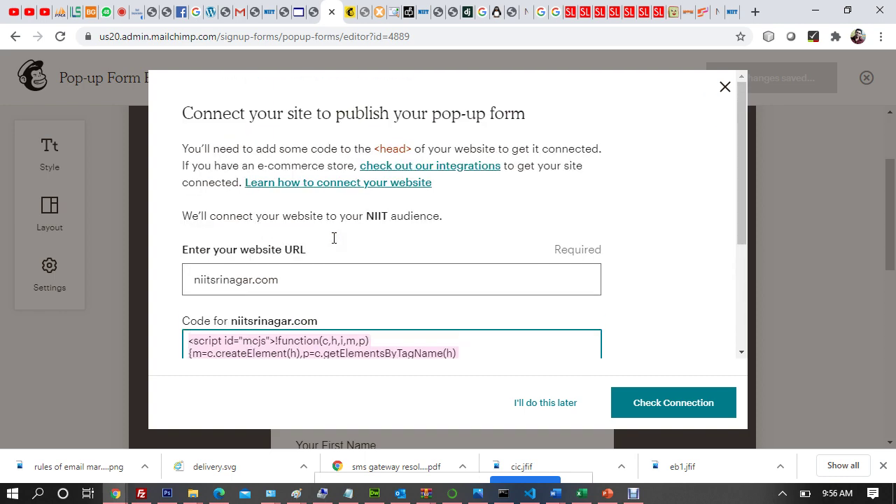
{"action": "scroll", "coordinate": [333, 238], "scroll_direction": "down", "scroll_amount": 3}
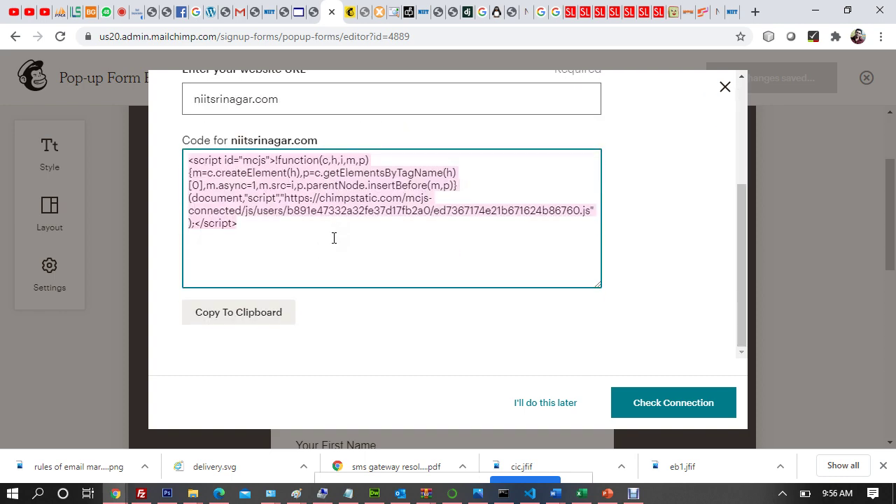
{"action": "left_click", "coordinate": [244, 319]}
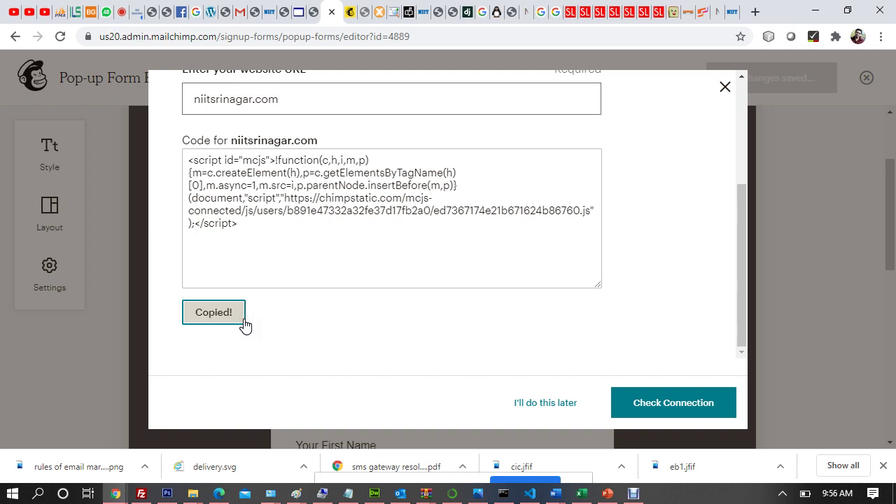
Step: Check the site connection, extend the website URL with /site/ and the account owner's subfolder, and check the connection again
{"action": "left_click", "coordinate": [638, 404]}
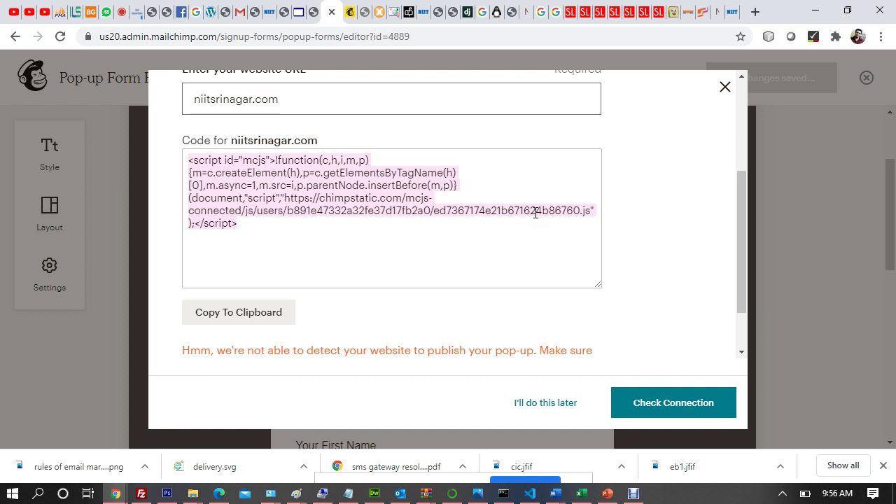
{"action": "scroll", "coordinate": [379, 261], "scroll_direction": "up", "scroll_amount": 3}
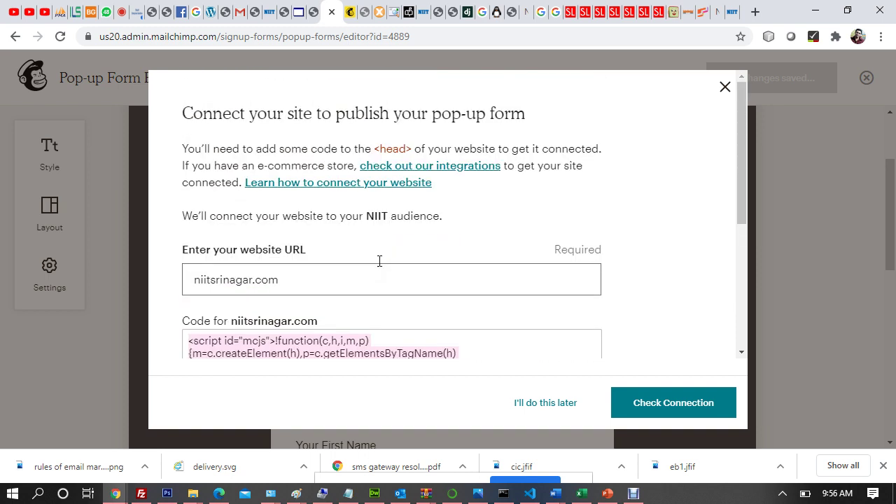
{"action": "left_click", "coordinate": [354, 279]}
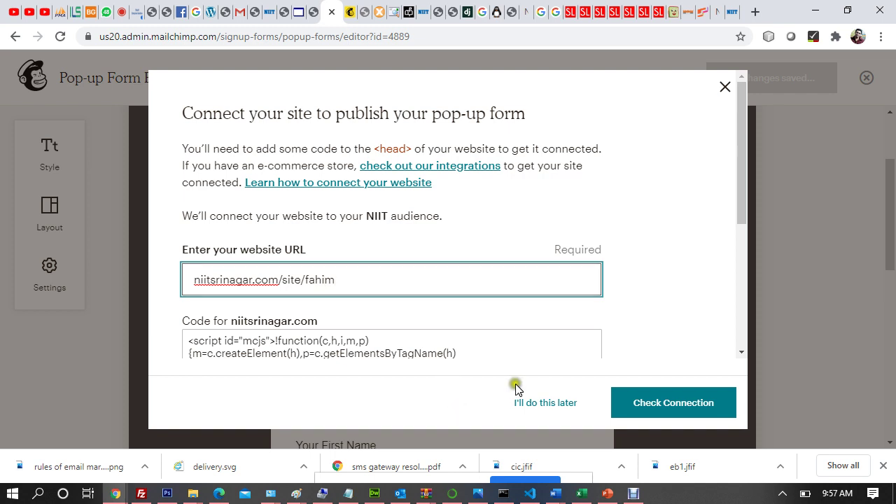
{"action": "left_click", "coordinate": [641, 406]}
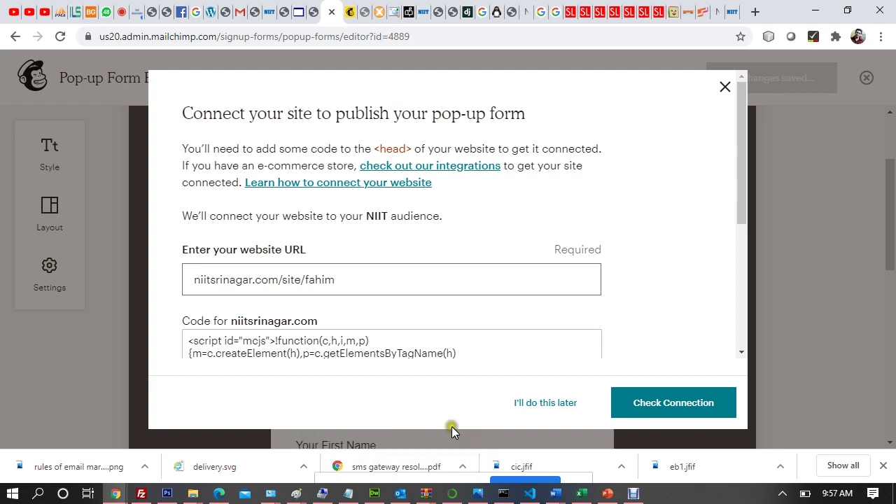
Step: Look at the website folder in FileZilla, return to the desktop and open the dmwebsite folder
{"action": "left_click", "coordinate": [141, 493]}
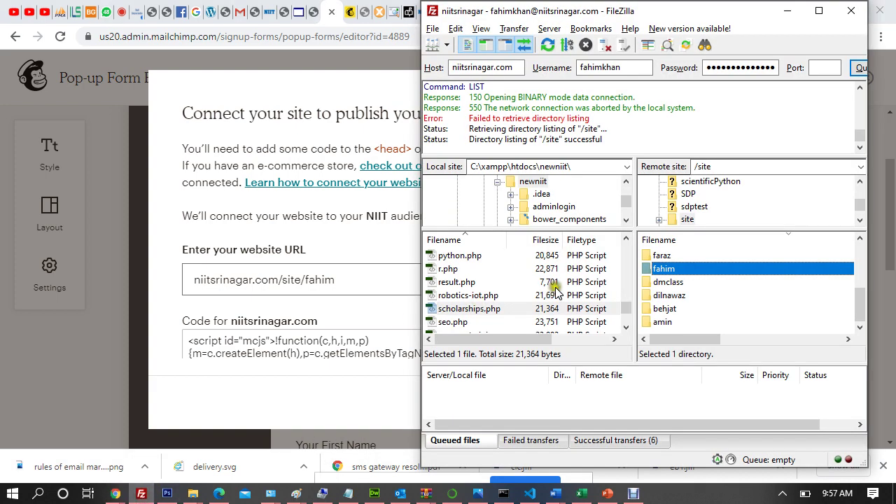
{"action": "left_click", "coordinate": [572, 168]}
{"action": "key", "text": "super+d"}
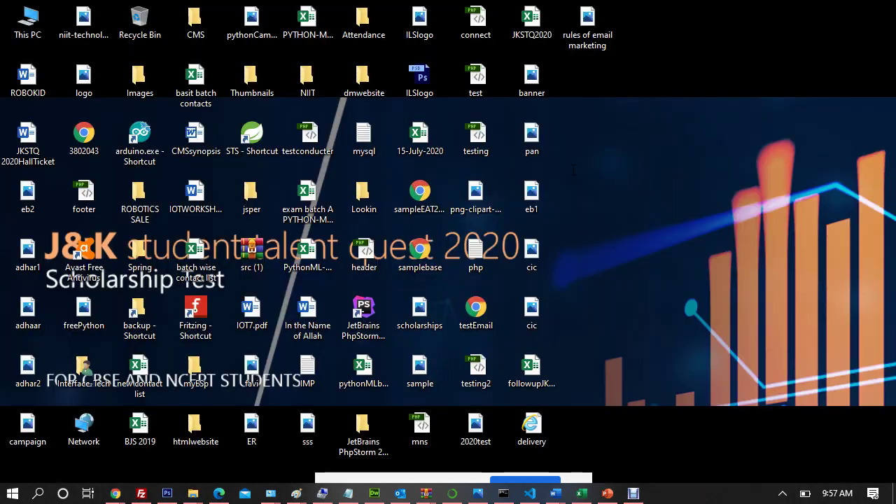
{"action": "left_click", "coordinate": [381, 93]}
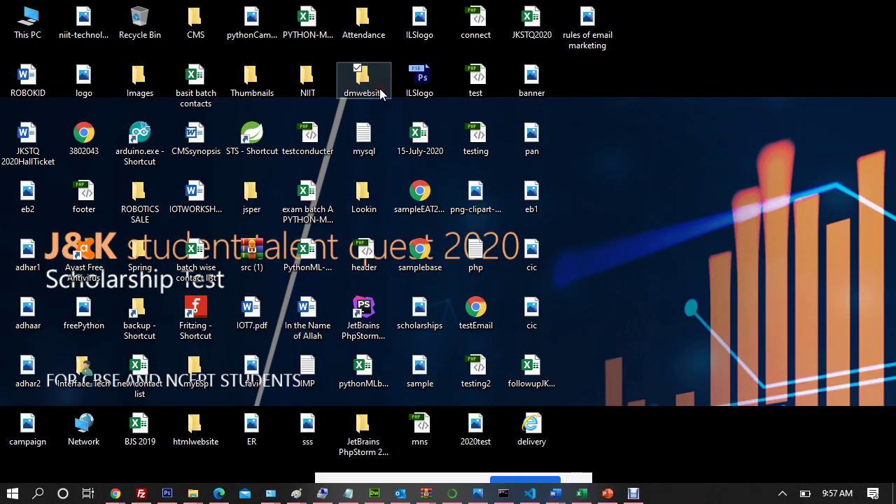
{"action": "double_click", "coordinate": [380, 89]}
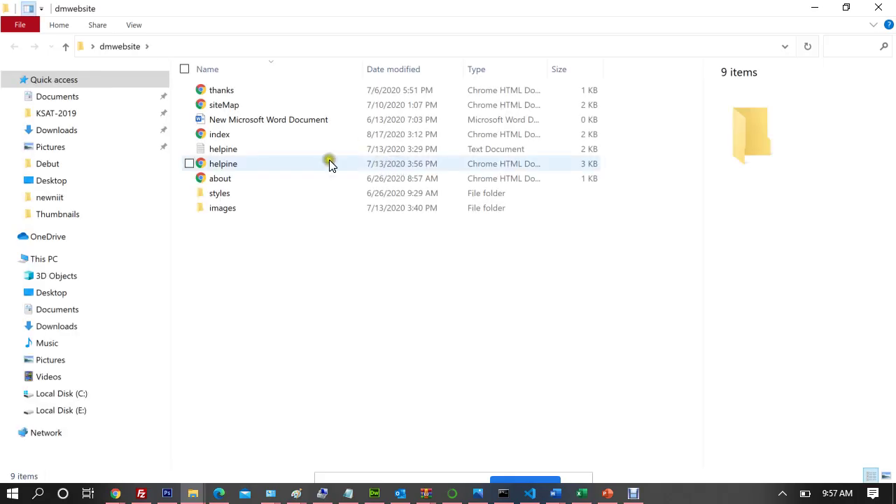
Step: Preview the dmwebsite folder's index page in the browser and return to the folder
{"action": "left_click", "coordinate": [245, 134]}
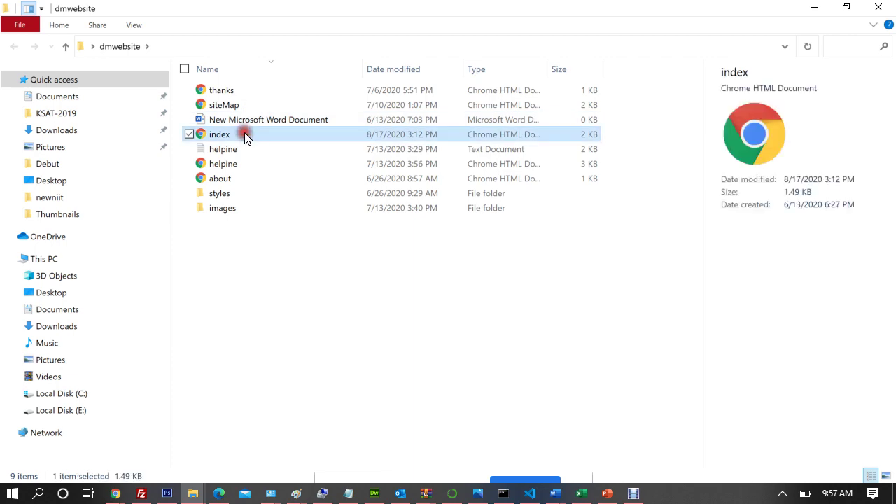
{"action": "double_click", "coordinate": [244, 133]}
{"action": "left_click", "coordinate": [729, 15]}
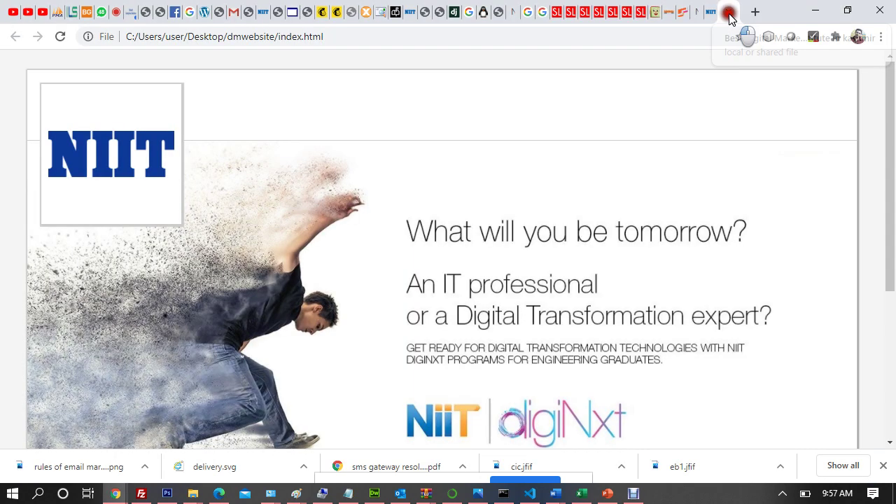
{"action": "left_click", "coordinate": [812, 14]}
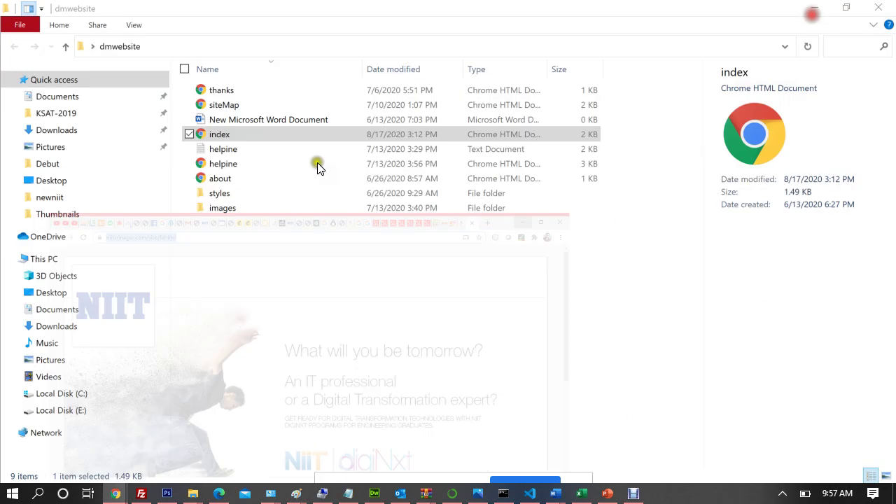
Step: Open the index file's source code in Notepad in a maximized window
{"action": "right_click", "coordinate": [218, 138]}
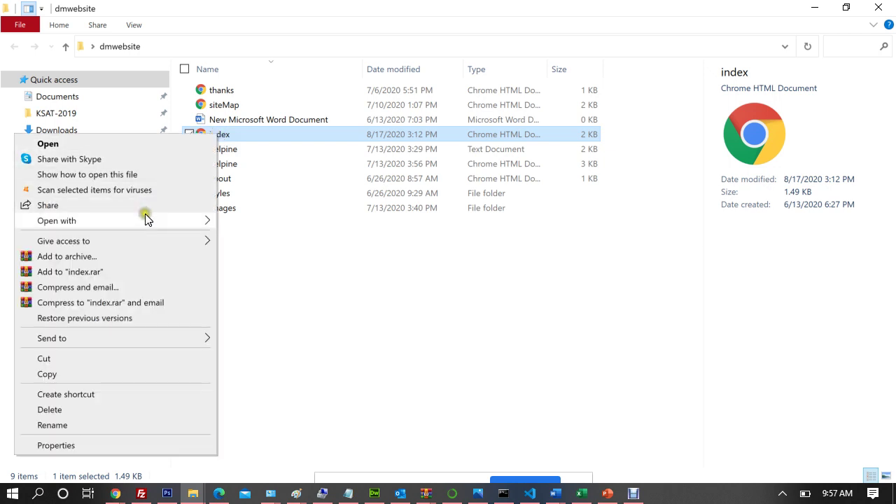
{"action": "mouse_move", "coordinate": [146, 220]}
{"action": "left_click", "coordinate": [256, 283]}
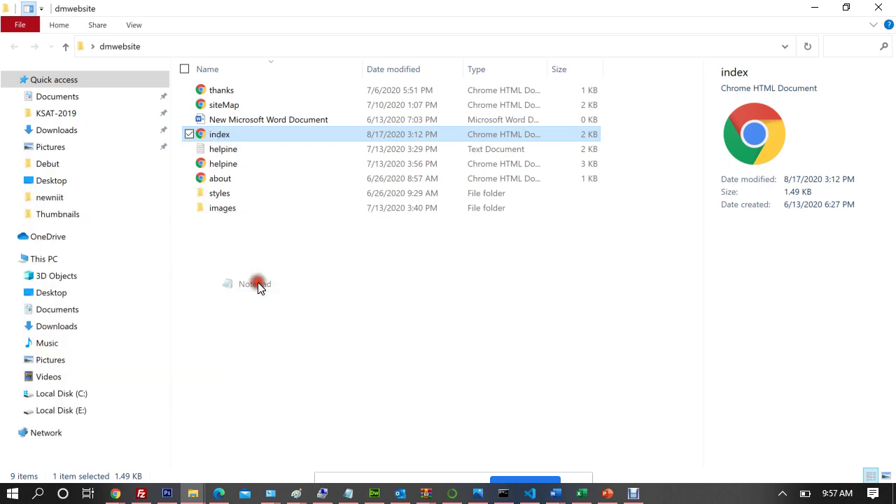
{"action": "double_click", "coordinate": [623, 242]}
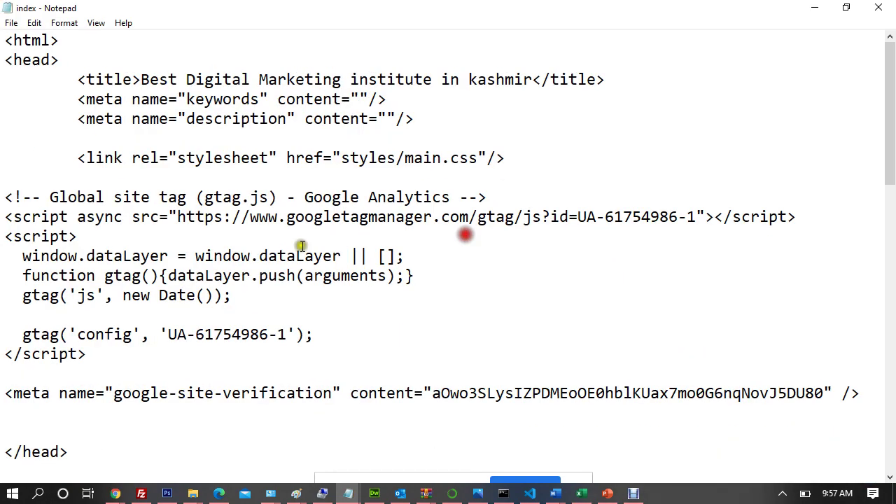
Step: Paste the copied script on a new line directly below the opening wrapper div, then save and close the index file
{"action": "scroll", "coordinate": [283, 249], "scroll_direction": "down", "scroll_amount": 9}
{"action": "scroll", "coordinate": [283, 249], "scroll_direction": "up", "scroll_amount": 7}
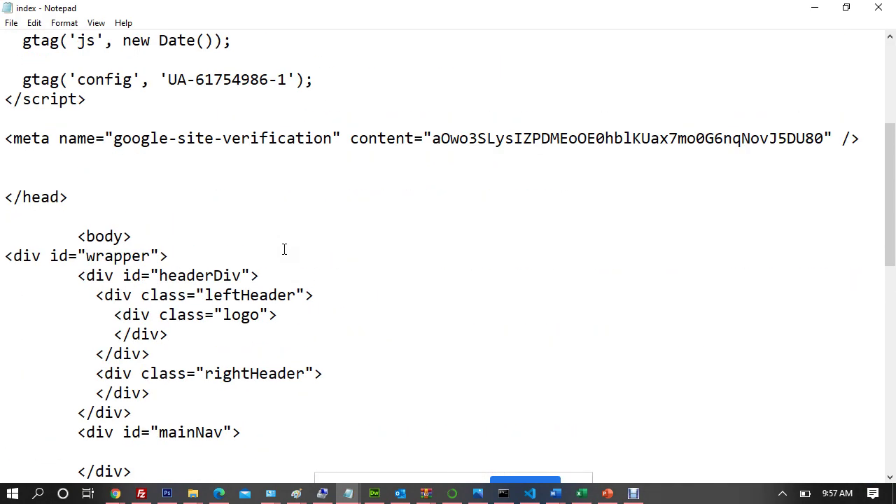
{"action": "scroll", "coordinate": [283, 249], "scroll_direction": "down", "scroll_amount": 2}
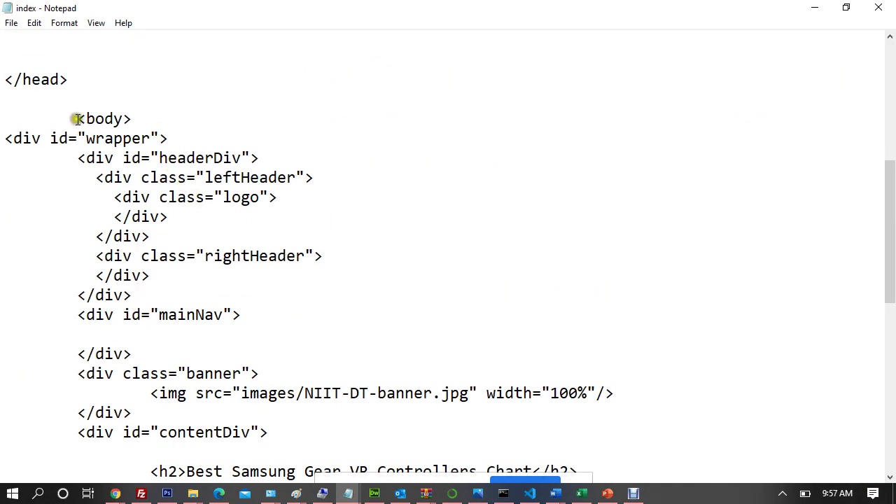
{"action": "left_click", "coordinate": [188, 140]}
{"action": "key", "text": "Return"}
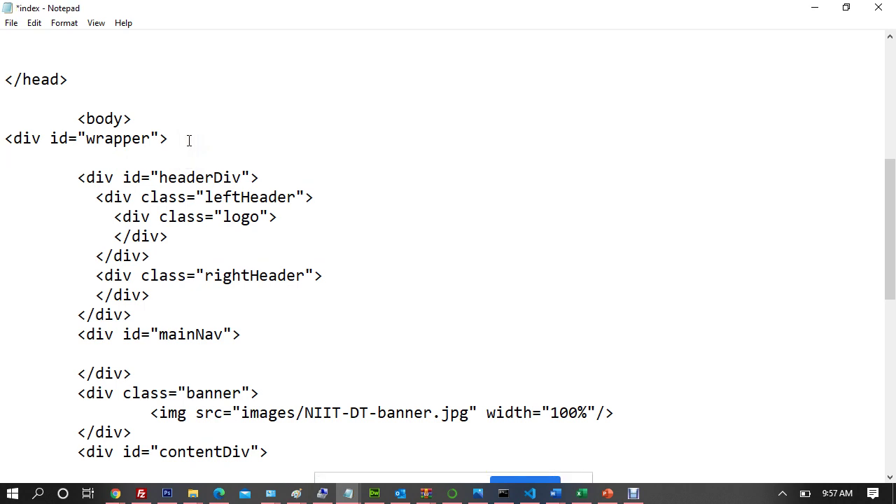
{"action": "key", "text": "ctrl+v"}
{"action": "key", "text": "Return"}
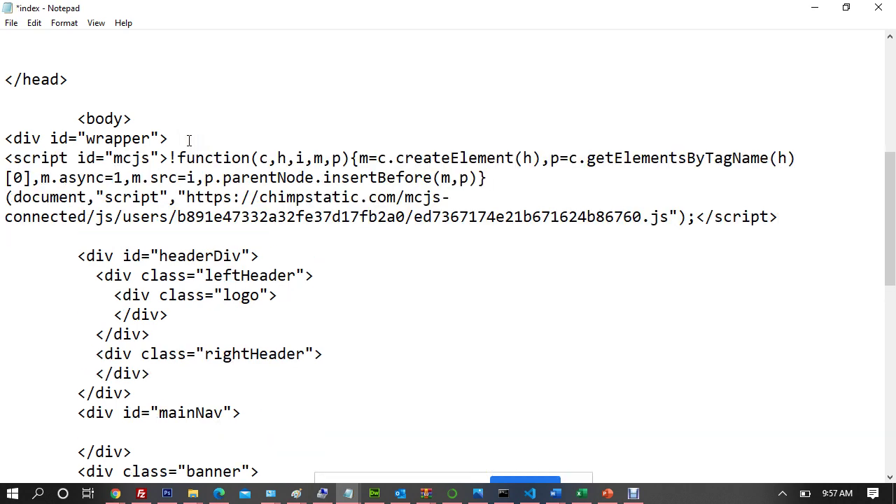
{"action": "key", "text": "ctrl+s"}
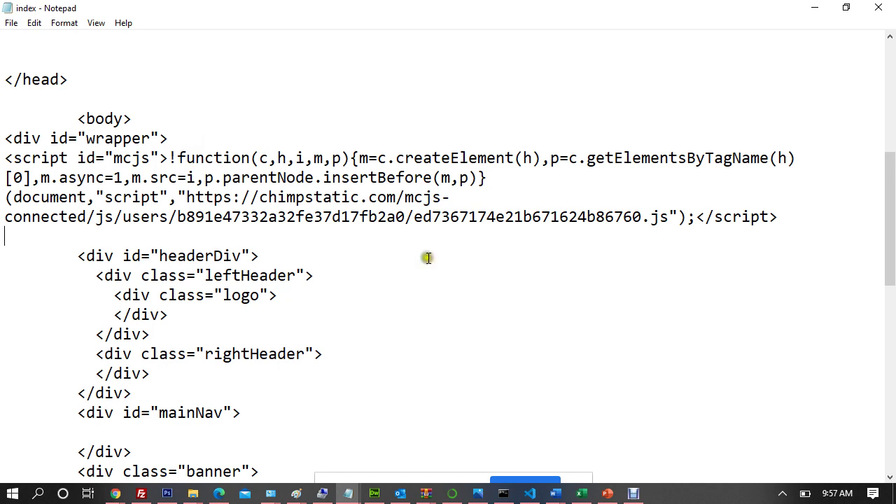
{"action": "left_click_drag", "start_coordinate": [301, 241], "coordinate": [2, 161]}
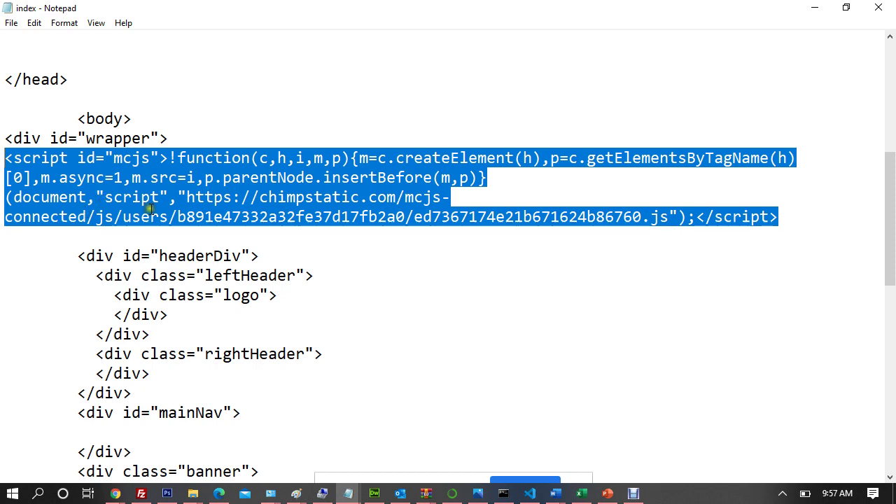
{"action": "left_click", "coordinate": [885, 8]}
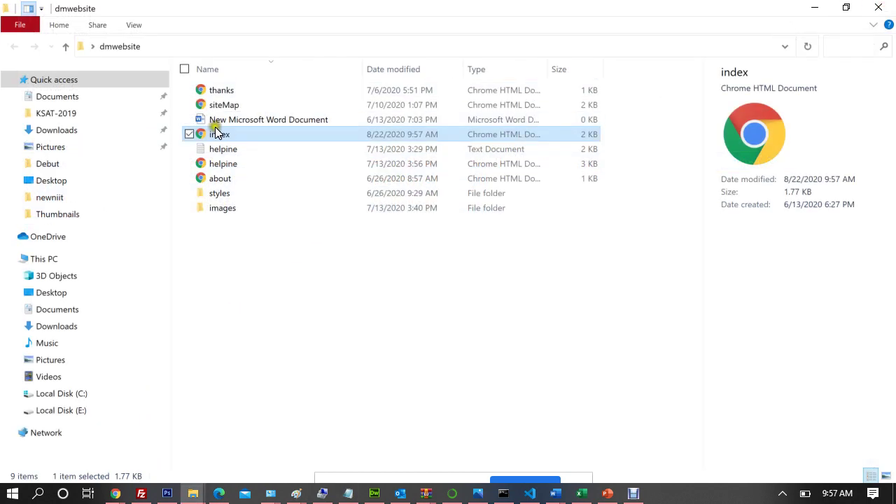
Step: Upload the edited index file to the account owner's subfolder in remote /site with FileZilla, overwriting the existing file
{"action": "left_click_drag", "start_coordinate": [217, 133], "coordinate": [673, 273]}
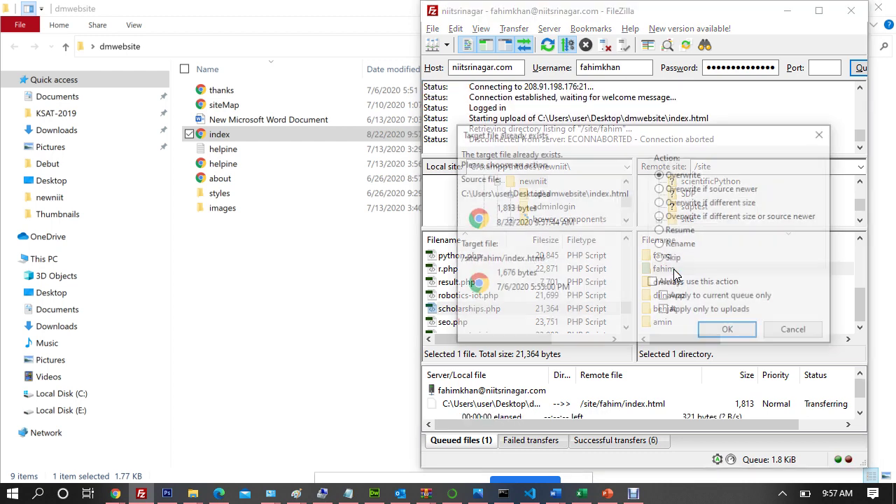
{"action": "left_click", "coordinate": [728, 330]}
Step: Switch to the browser and reload the account owner's page under niitsrinagar.com/site/, dismissing the transfer notification
{"action": "left_click", "coordinate": [116, 493]}
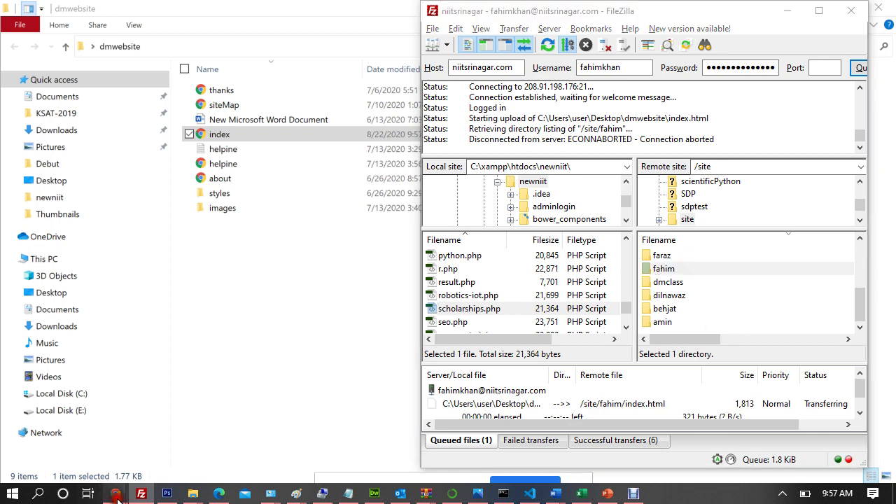
{"action": "left_click", "coordinate": [75, 437]}
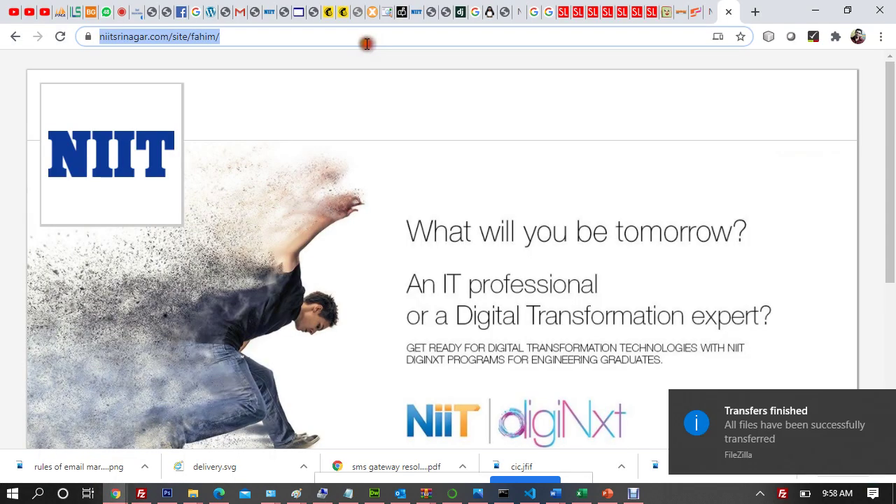
{"action": "left_click", "coordinate": [366, 36]}
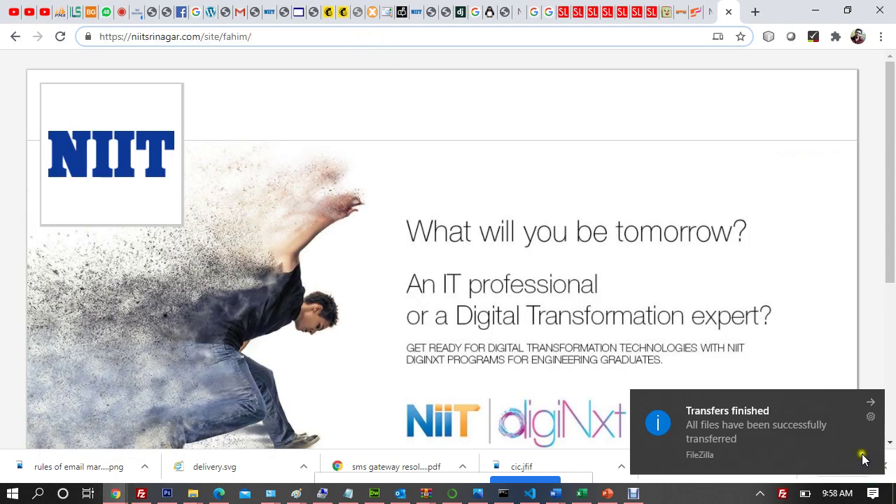
{"action": "left_click", "coordinate": [872, 398]}
{"action": "left_click", "coordinate": [301, 38]}
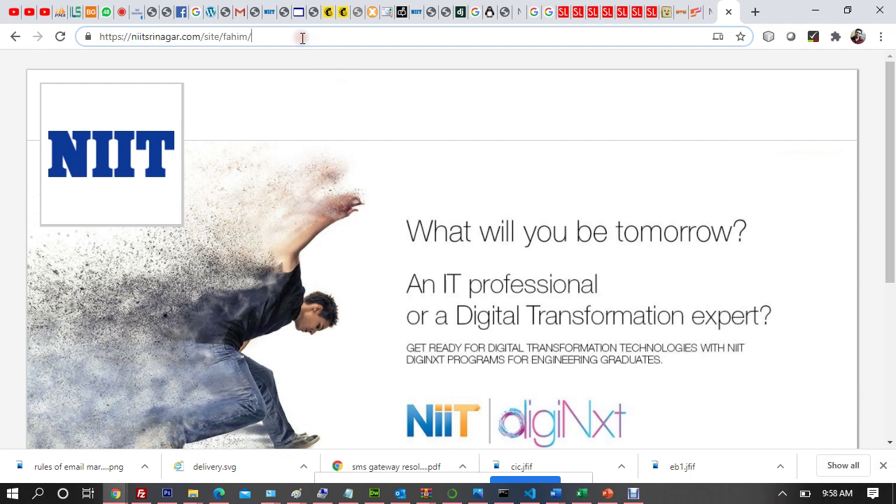
{"action": "key", "text": "Return"}
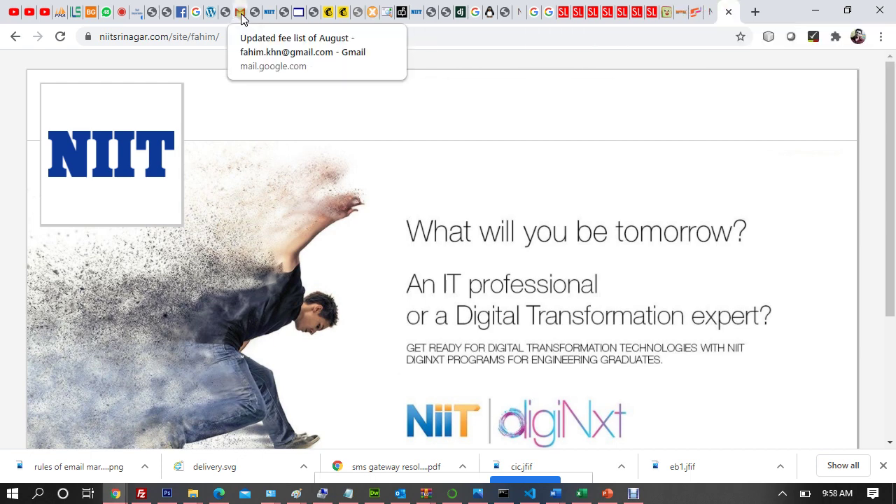
Step: Check the site connection in Mailchimp's pop-up form connection dialog and read the result below the code
{"action": "left_click", "coordinate": [328, 12]}
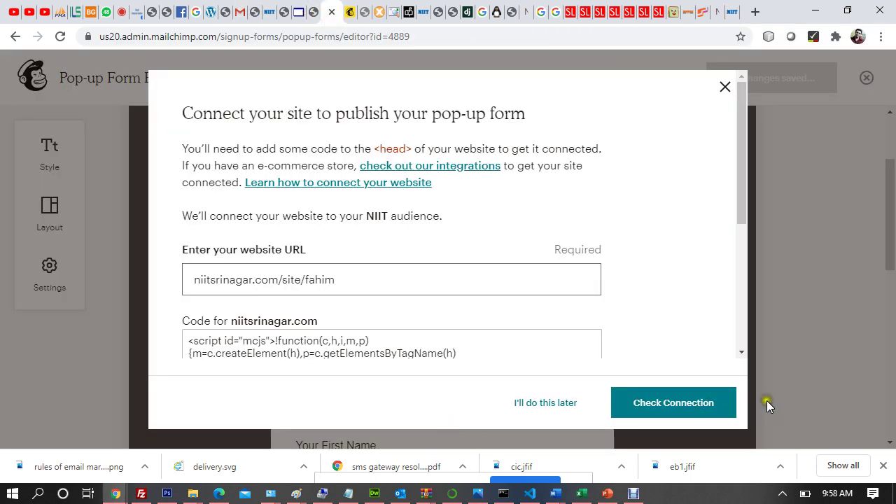
{"action": "left_click", "coordinate": [697, 405]}
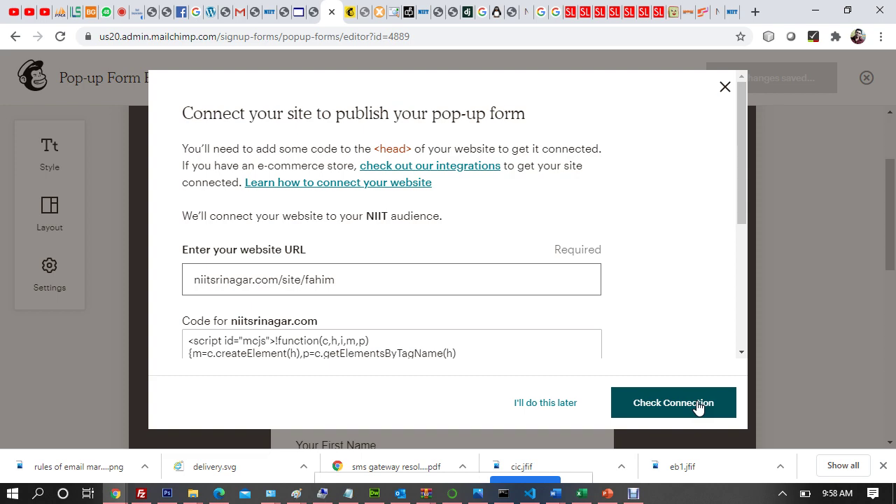
{"action": "scroll", "coordinate": [567, 265], "scroll_direction": "down", "scroll_amount": 4}
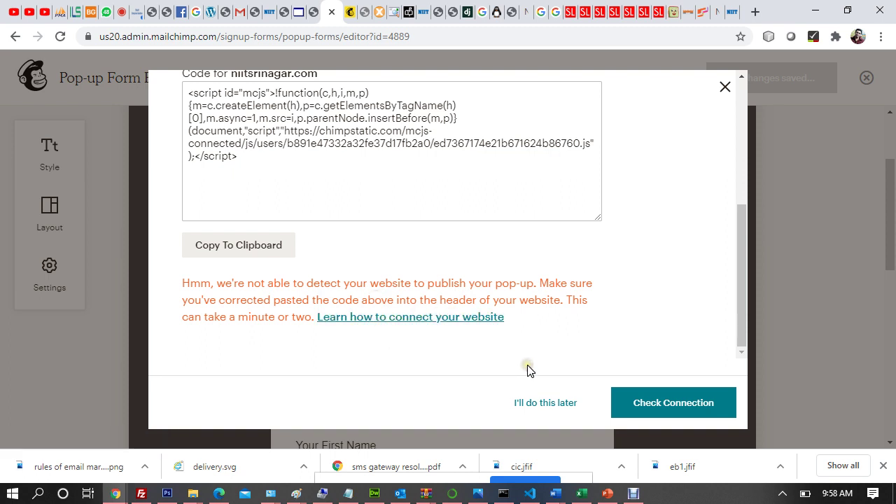
Step: Return to the dmwebsite folder and open the index file's source code in Notepad
{"action": "key", "text": "alt+Tab"}
{"action": "key", "text": "alt+Tab"}
{"action": "key", "text": "alt+Tab"}
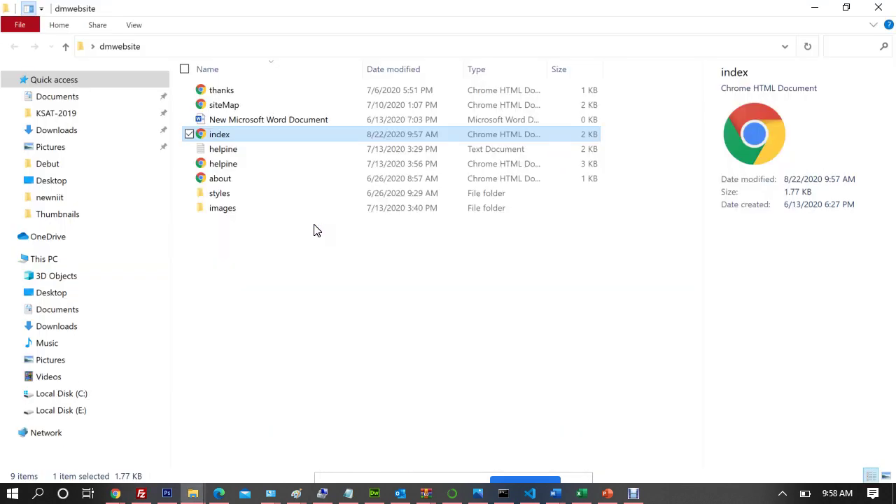
{"action": "right_click", "coordinate": [230, 137]}
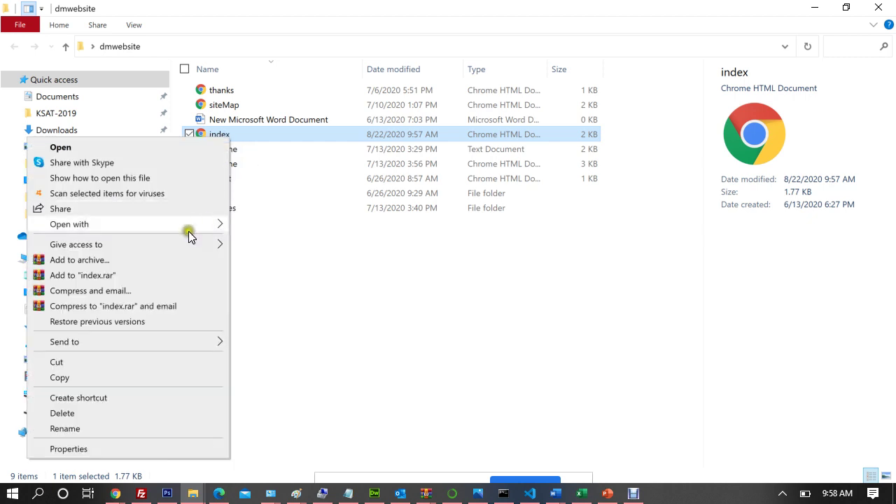
{"action": "mouse_move", "coordinate": [188, 231]}
{"action": "left_click", "coordinate": [284, 289]}
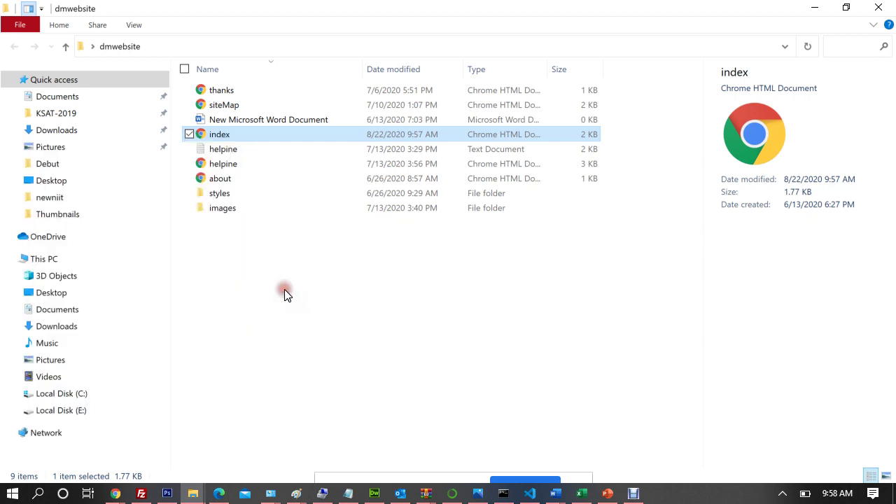
{"action": "double_click", "coordinate": [602, 241]}
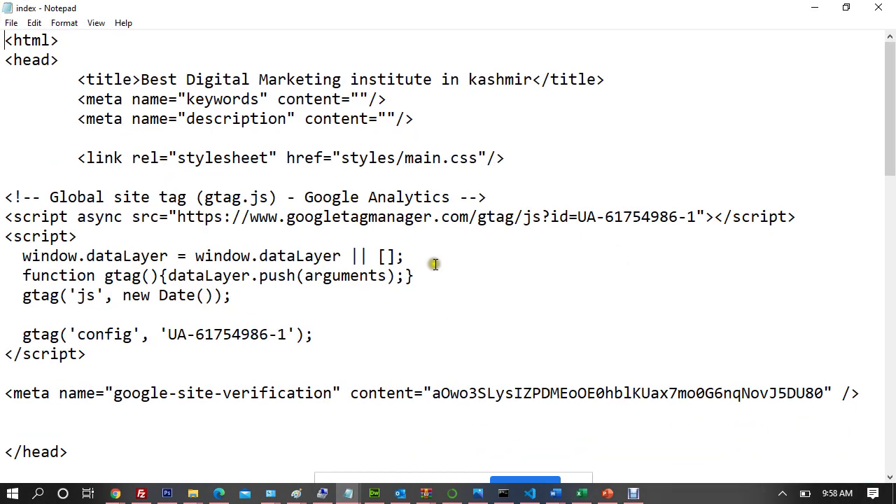
Step: Move the mcjs script from below the opening wrapper div to directly above the closing head tag and save the file
{"action": "left_click_drag", "start_coordinate": [110, 354], "coordinate": [3, 255]}
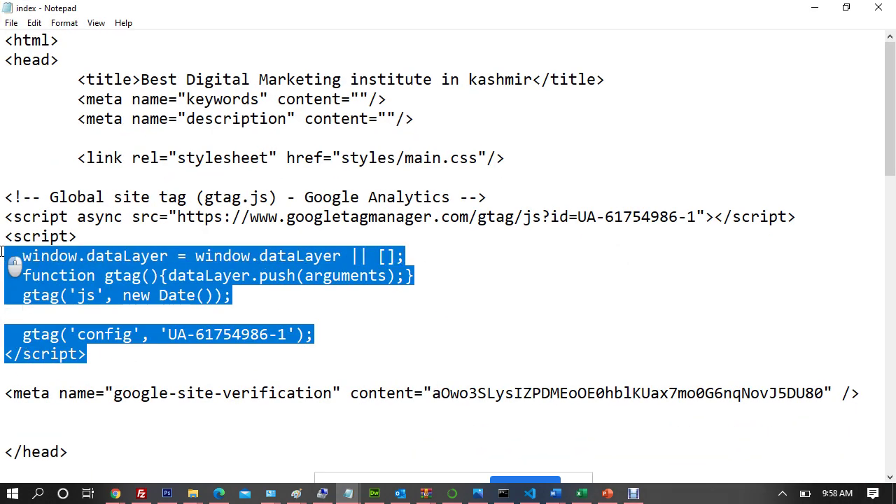
{"action": "left_click", "coordinate": [144, 325]}
{"action": "scroll", "coordinate": [143, 321], "scroll_direction": "down", "scroll_amount": 8}
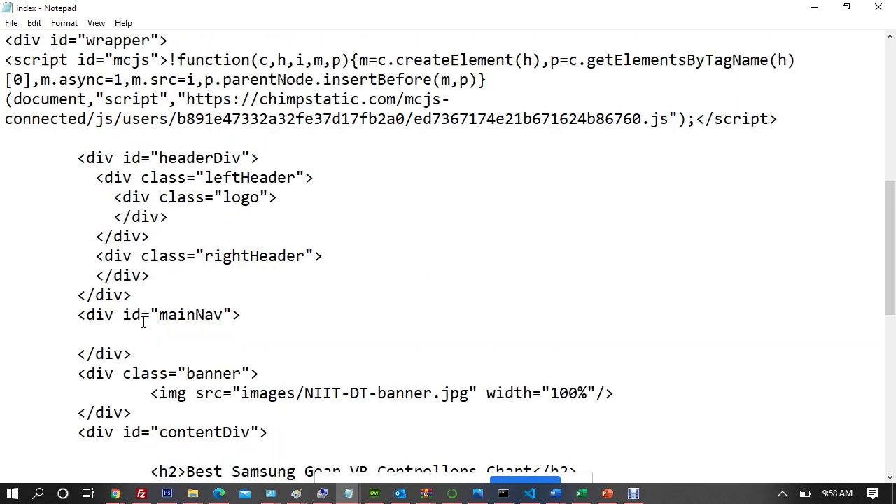
{"action": "scroll", "coordinate": [144, 322], "scroll_direction": "up", "scroll_amount": 3}
{"action": "left_click", "coordinate": [783, 273]}
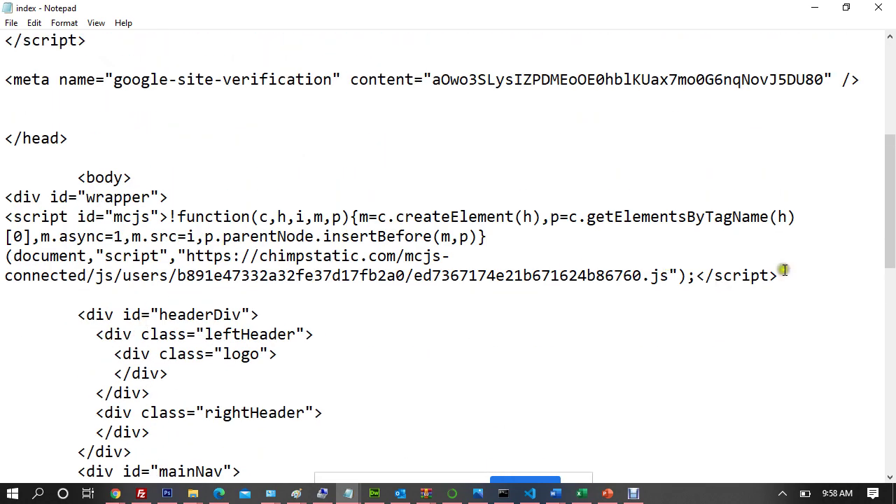
{"action": "left_click_drag", "start_coordinate": [783, 271], "coordinate": [4, 220]}
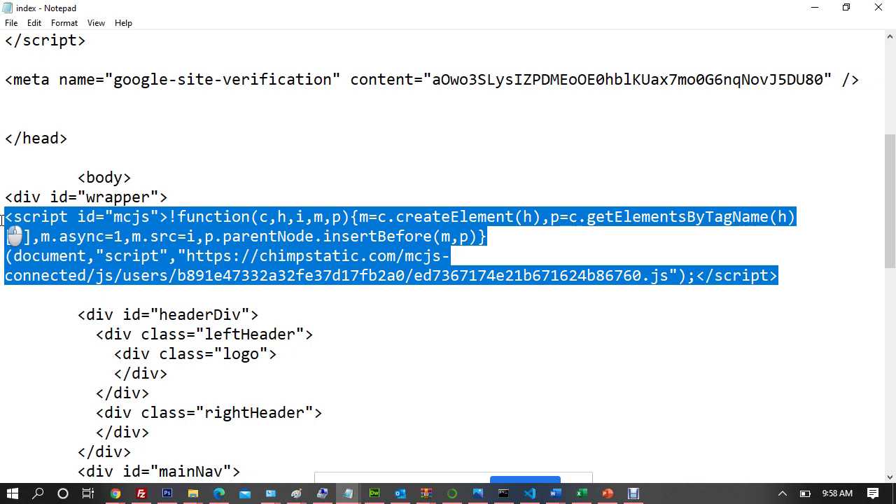
{"action": "key", "text": "BackSpace"}
{"action": "key", "text": "BackSpace"}
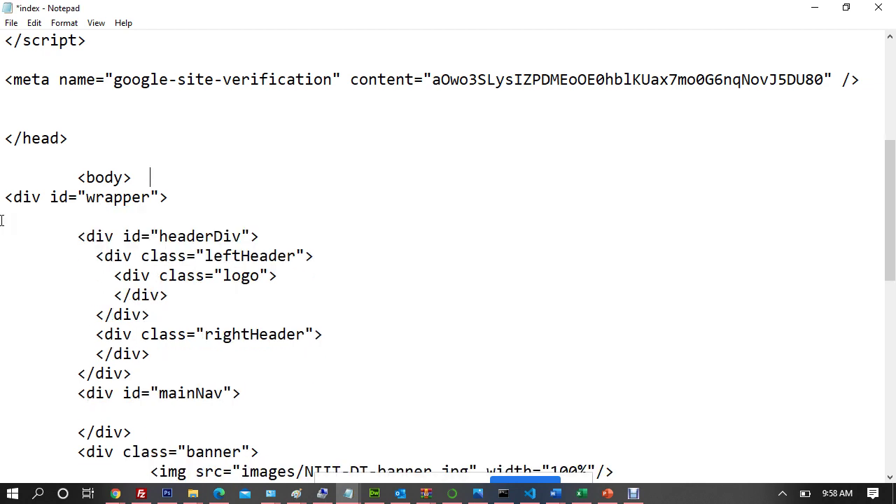
{"action": "key", "text": "ctrl+z"}
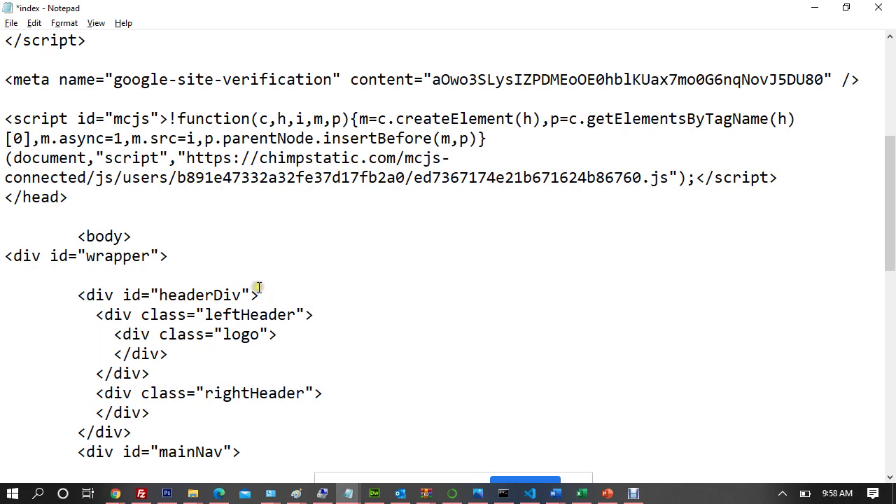
{"action": "key", "text": "ctrl+s"}
{"action": "key", "text": "alt+f"}
{"action": "key", "text": "Escape"}
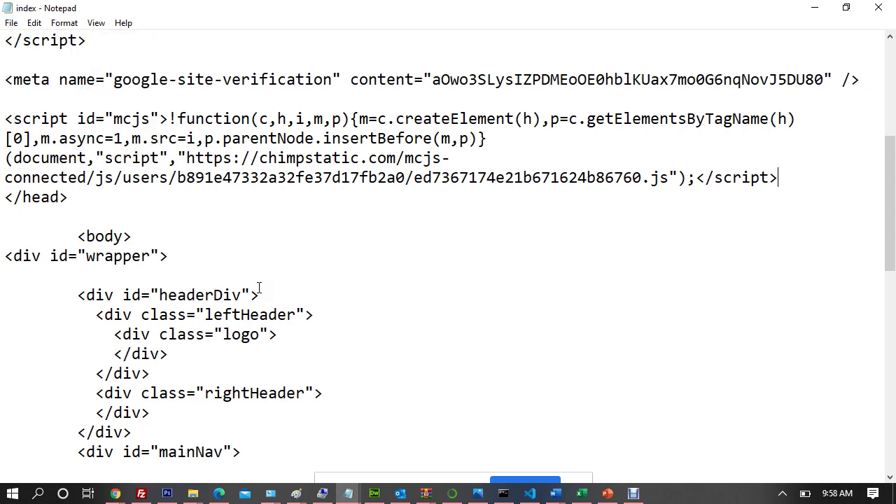
Step: Upload the index file from the desktop's dmwebsite folder to the account owner's remote subfolder with FileZilla, overwriting the existing file
{"action": "key", "text": "super+d"}
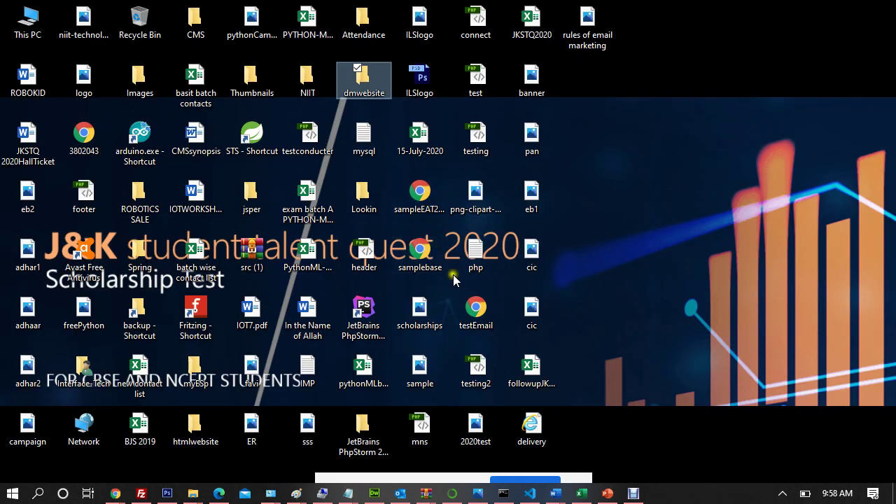
{"action": "double_click", "coordinate": [361, 84]}
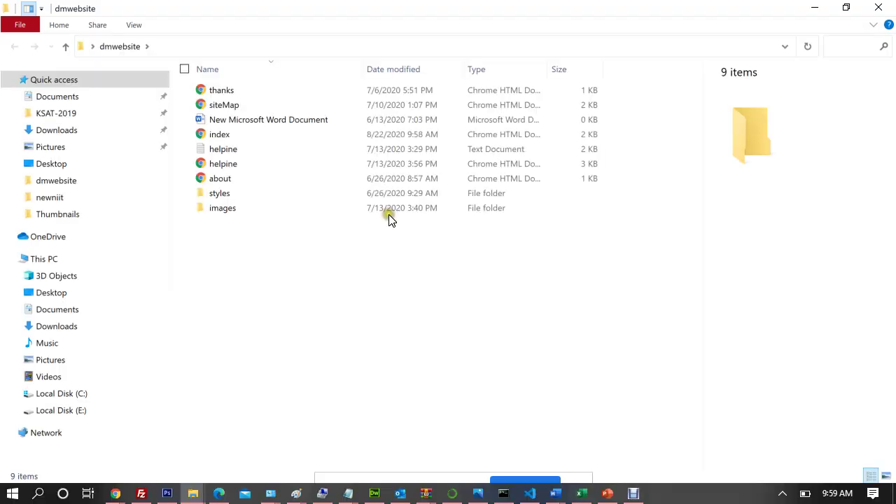
{"action": "left_click_drag", "start_coordinate": [219, 133], "coordinate": [689, 277]}
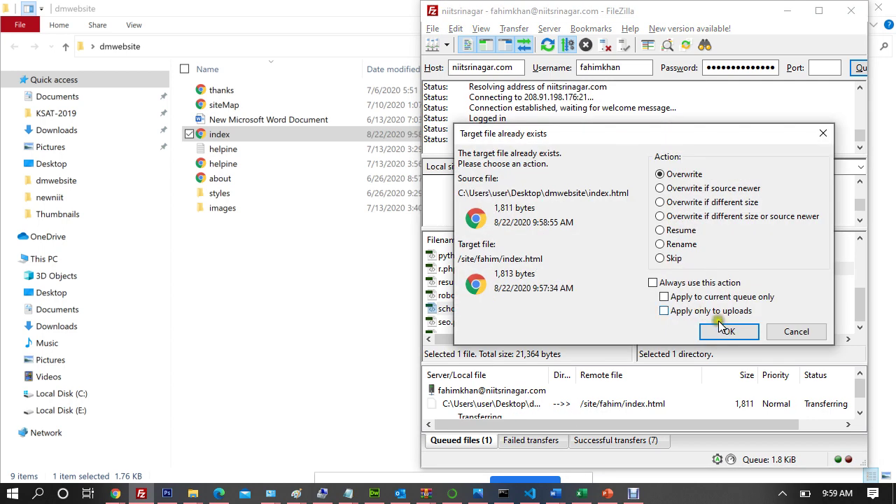
{"action": "left_click", "coordinate": [724, 331]}
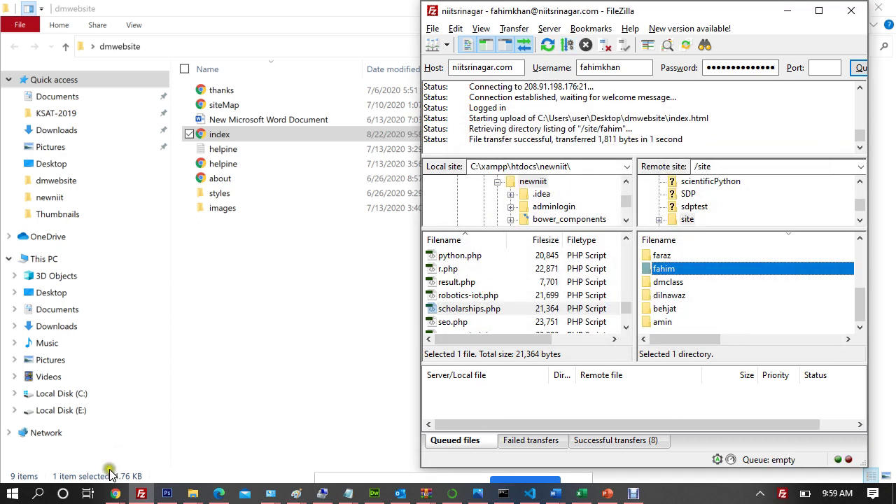
Step: In Mailchimp, append /index.html to the website URL, recheck the connection, and copy the connection script
{"action": "left_click", "coordinate": [116, 494]}
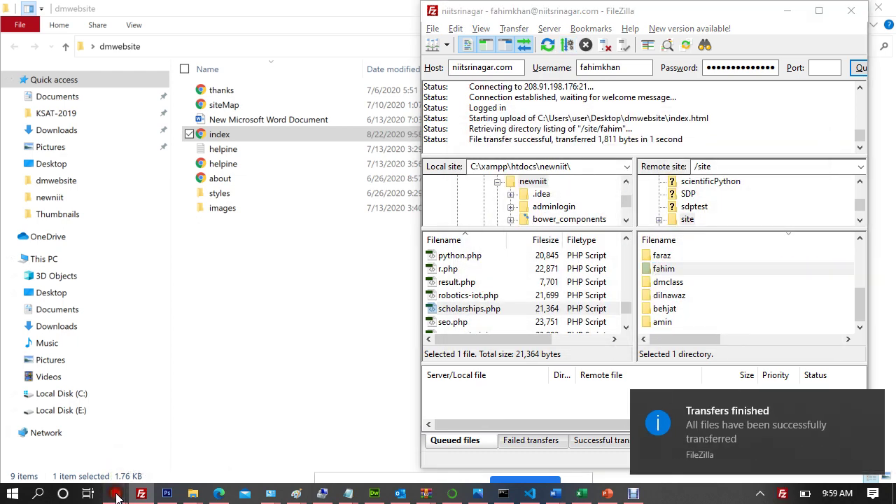
{"action": "left_click", "coordinate": [94, 439]}
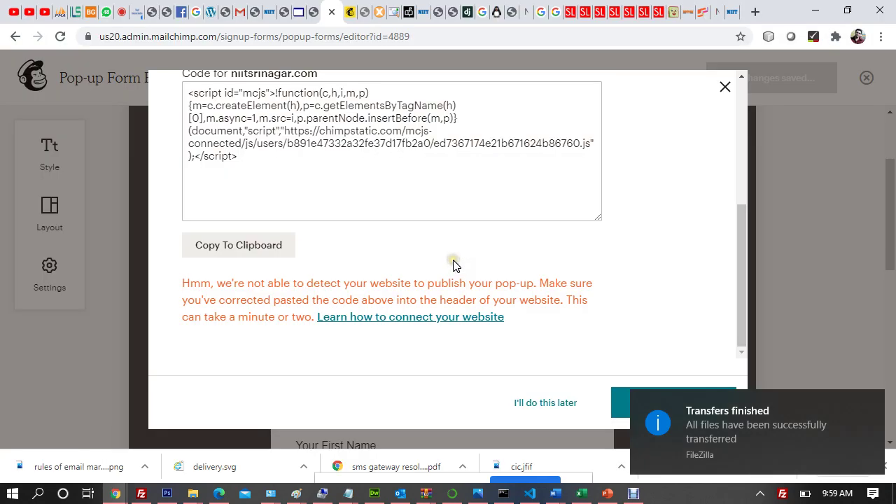
{"action": "scroll", "coordinate": [535, 265], "scroll_direction": "up", "scroll_amount": 5}
{"action": "left_click", "coordinate": [368, 279]}
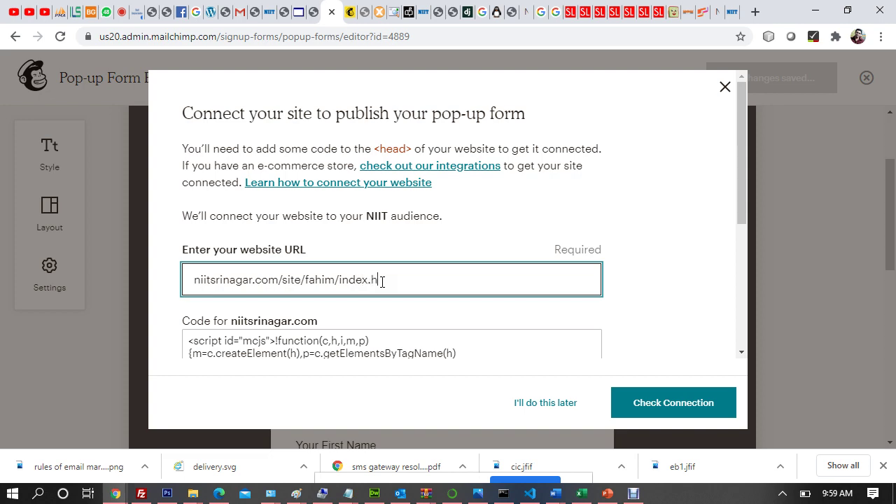
{"action": "left_click", "coordinate": [688, 410]}
{"action": "scroll", "coordinate": [536, 218], "scroll_direction": "down", "scroll_amount": 3}
{"action": "scroll", "coordinate": [536, 218], "scroll_direction": "down", "scroll_amount": 1}
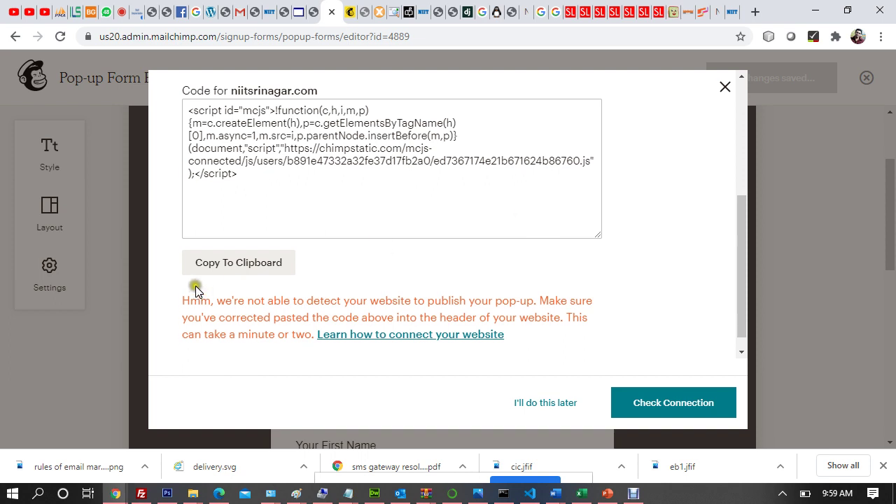
{"action": "left_click", "coordinate": [238, 263]}
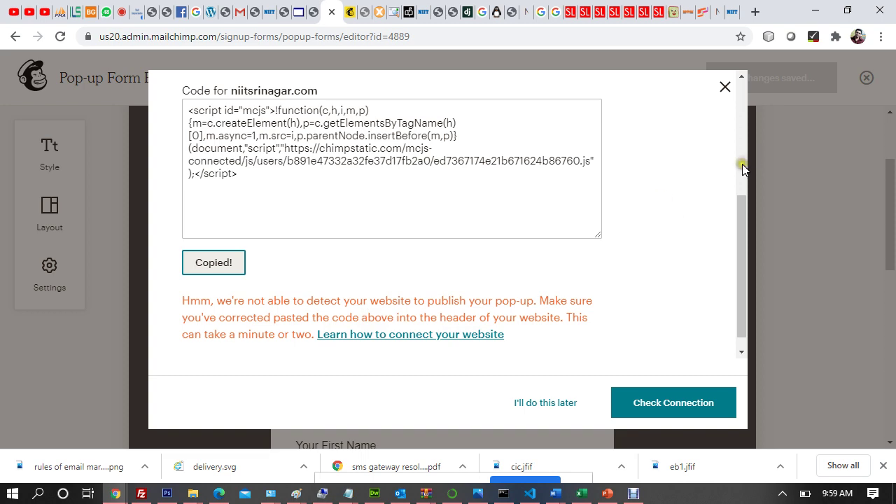
Step: Load the account owner's site page with index.html appended to its address, then clear the address
{"action": "left_click", "coordinate": [732, 12]}
{"action": "left_click", "coordinate": [248, 36]}
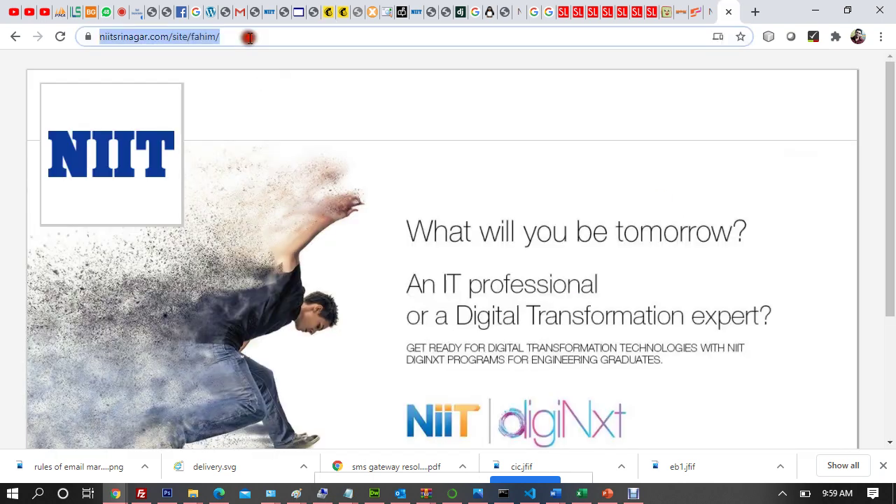
{"action": "left_click", "coordinate": [286, 36]}
{"action": "type", "text": "in"}
{"action": "type", "text": "dex.g"}
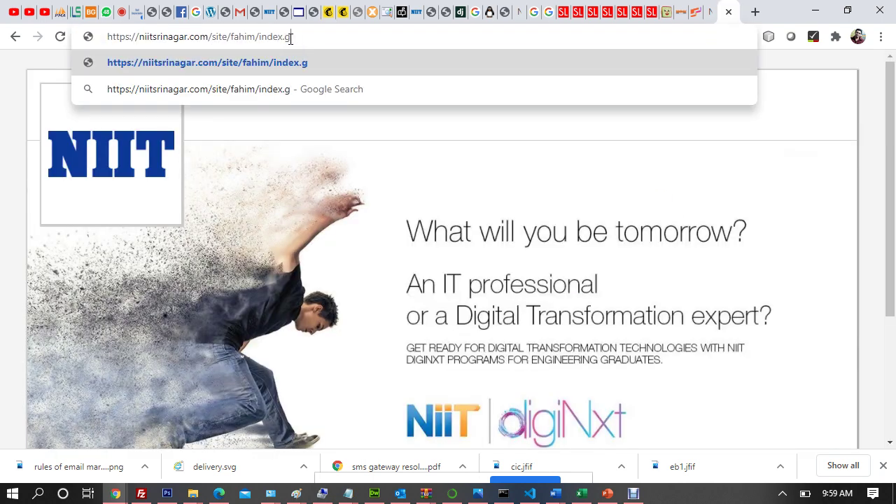
{"action": "key", "text": "BackSpace"}
{"action": "type", "text": "html"}
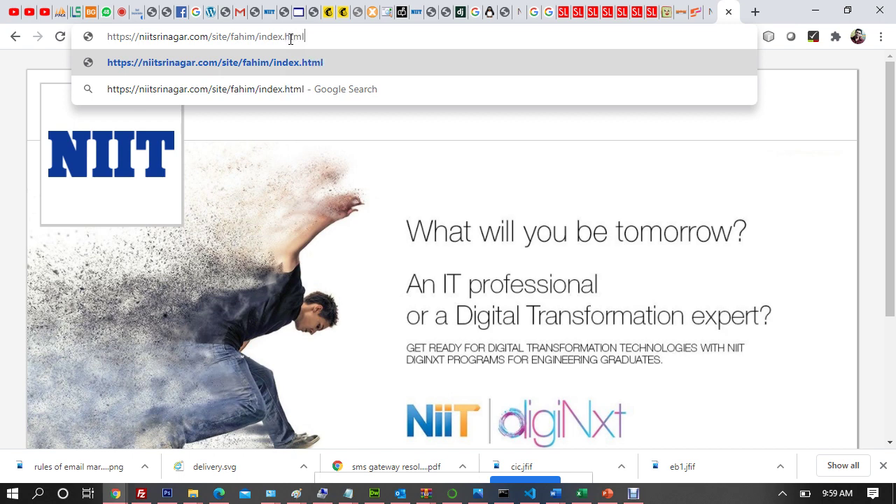
{"action": "key", "text": "Return"}
{"action": "left_click", "coordinate": [289, 39]}
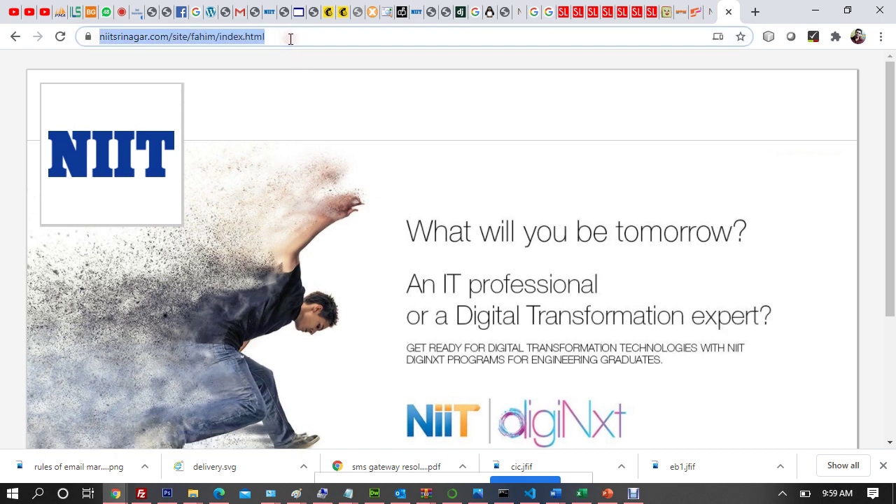
{"action": "key", "text": "BackSpace"}
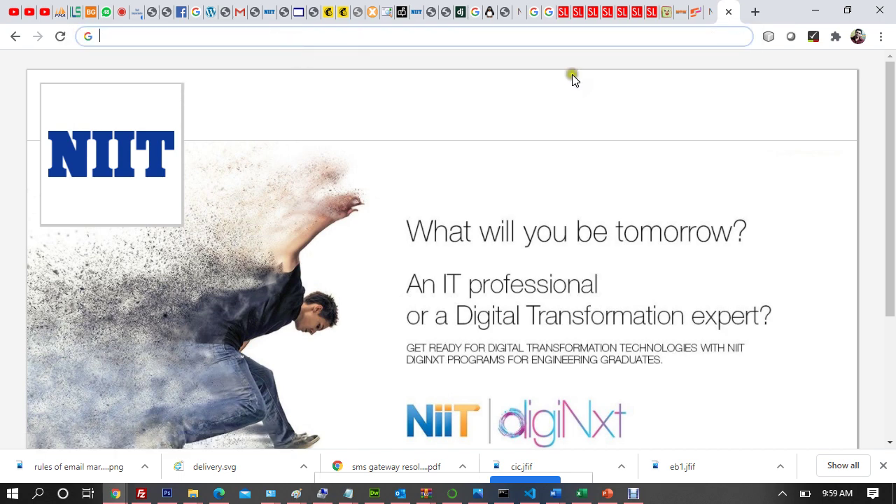
{"action": "left_click", "coordinate": [343, 12]}
{"action": "left_click", "coordinate": [328, 12]}
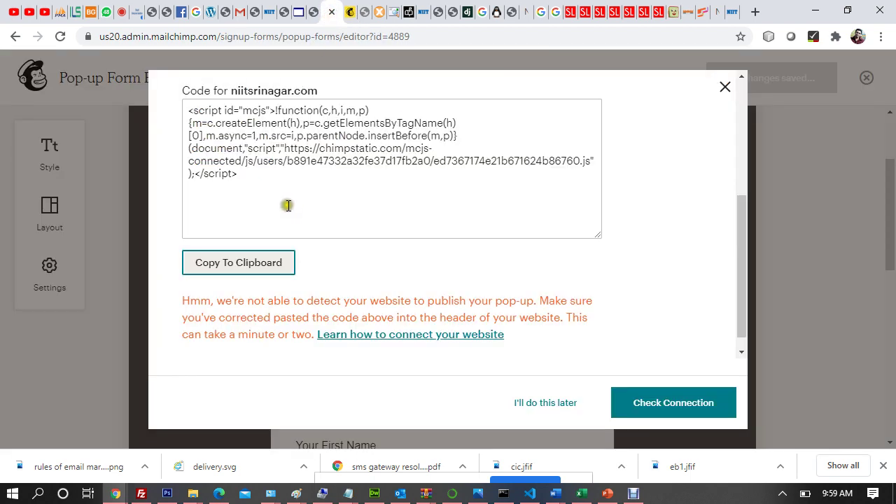
{"action": "left_click", "coordinate": [286, 204]}
{"action": "scroll", "coordinate": [286, 205], "scroll_direction": "up", "scroll_amount": 4}
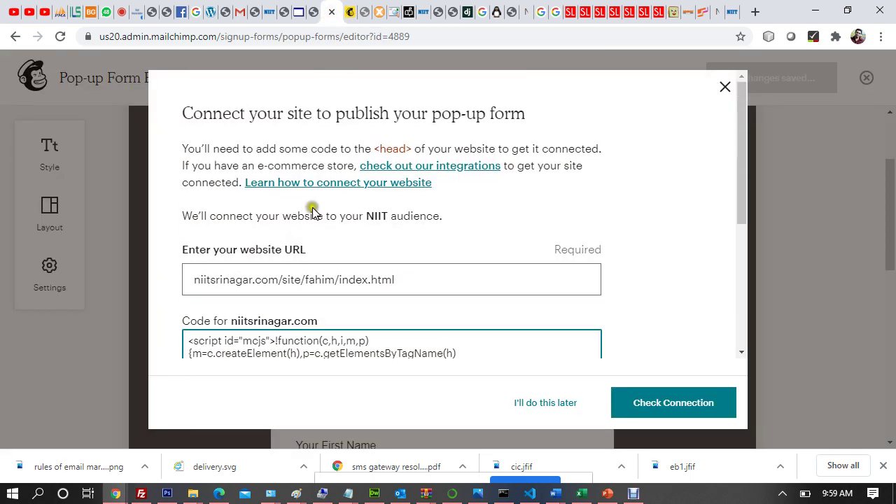
{"action": "left_click", "coordinate": [415, 280]}
{"action": "key", "text": "ctrl+a"}
{"action": "key", "text": "ctrl+v"}
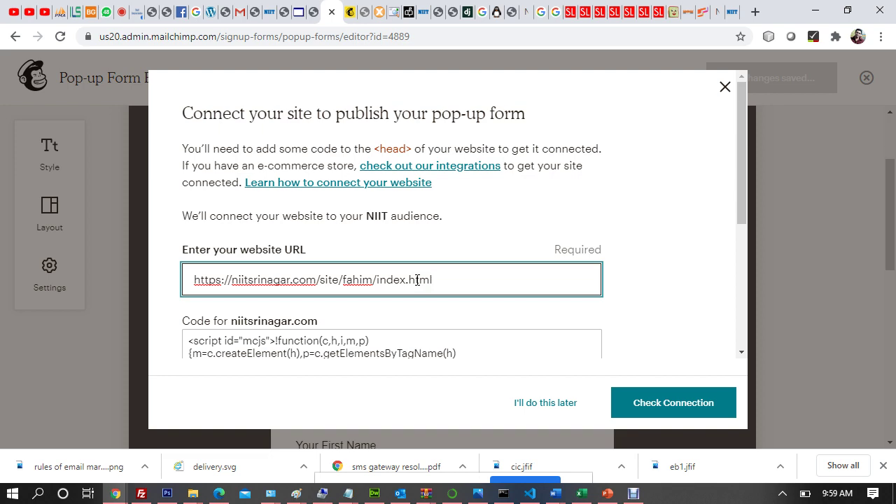
Step: Recheck the website connection and copy the connection script to the clipboard
{"action": "scroll", "coordinate": [417, 280], "scroll_direction": "down", "scroll_amount": 4}
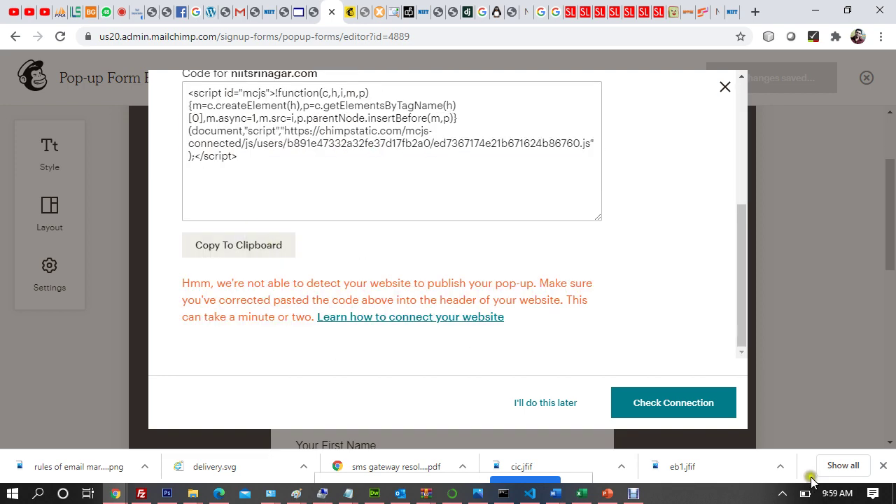
{"action": "left_click", "coordinate": [704, 410]}
{"action": "left_click", "coordinate": [279, 251]}
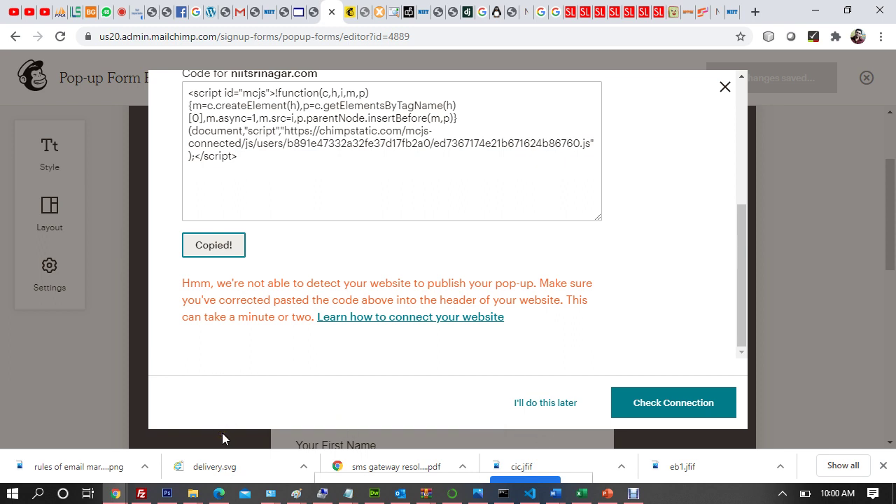
Step: In Notepad, replace the mcjs script above the closing head tag of the index file with the copied script and save the file
{"action": "mouse_move", "coordinate": [347, 494]}
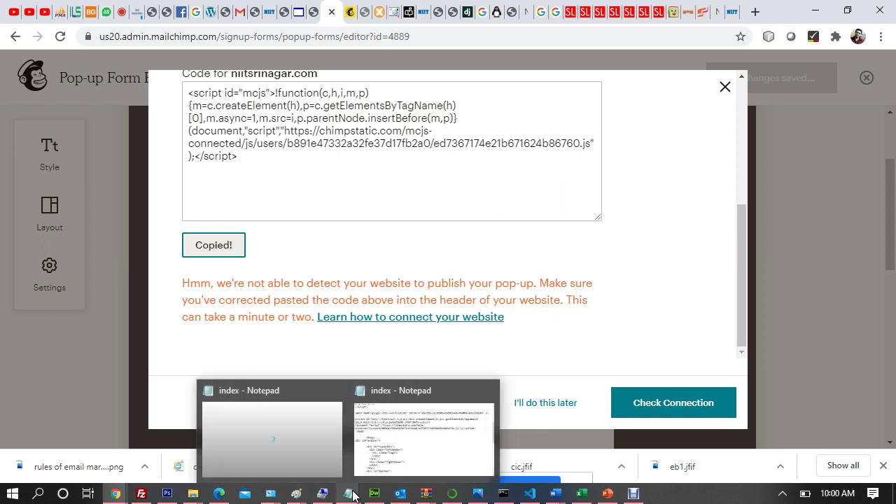
{"action": "left_click", "coordinate": [374, 452]}
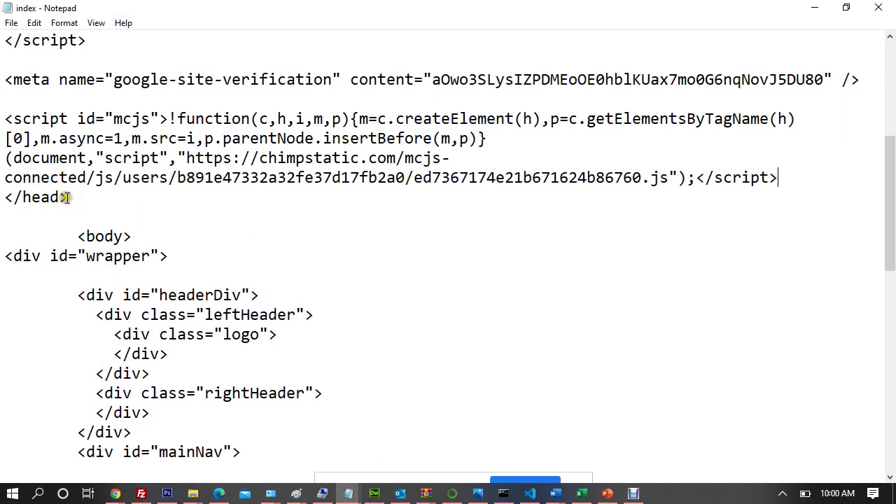
{"action": "left_click_drag", "start_coordinate": [73, 199], "coordinate": [42, 198]}
{"action": "left_click_drag", "start_coordinate": [784, 177], "coordinate": [2, 119]}
{"action": "key", "text": "ctrl+x"}
{"action": "key", "text": "ctrl+v"}
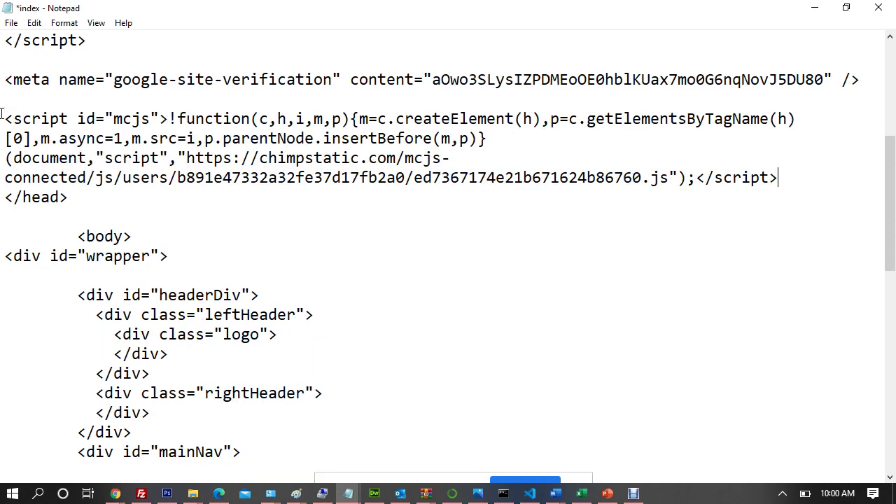
{"action": "key", "text": "ctrl+s"}
Step: Check the index file's save location in the Save As dialog, and cancel without saving a copy
{"action": "key", "text": "alt+f"}
{"action": "key", "text": "s"}
{"action": "key", "text": "ctrl+shift+s"}
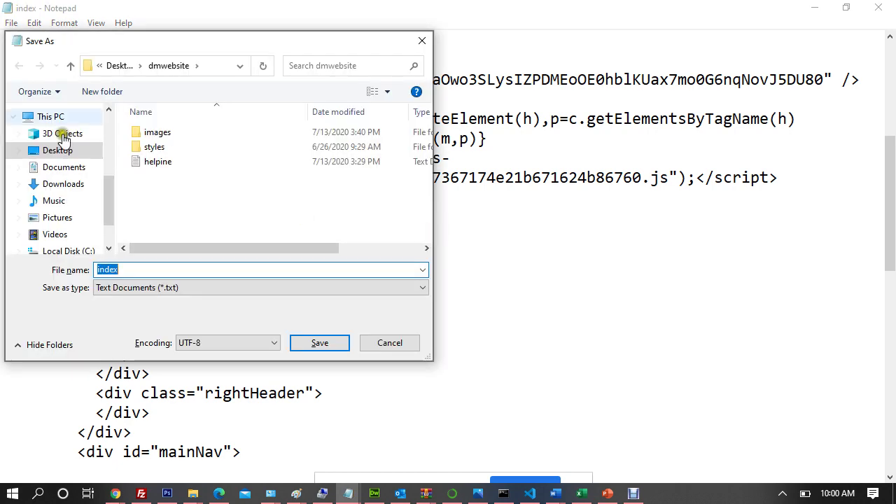
{"action": "left_click", "coordinate": [218, 70]}
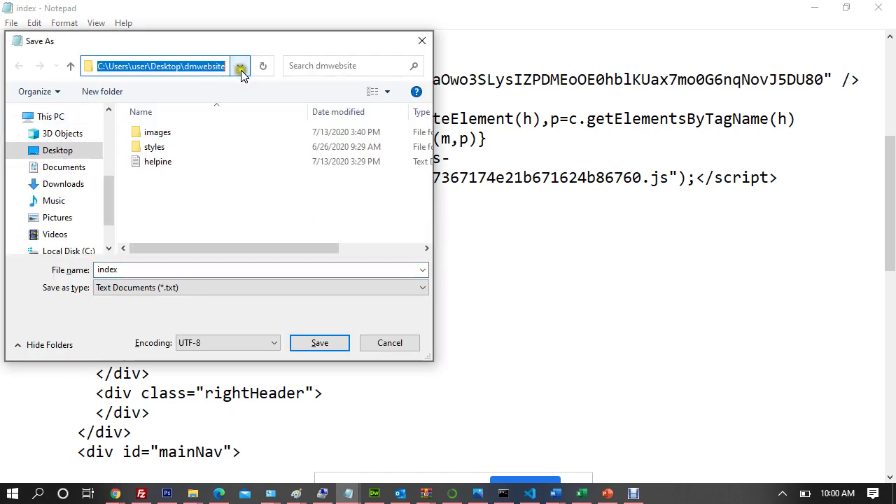
{"action": "left_click", "coordinate": [213, 66]}
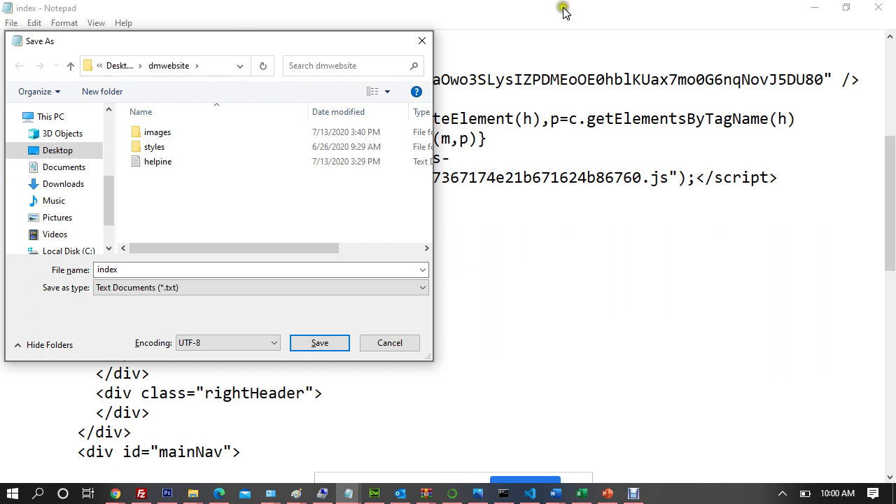
{"action": "left_click", "coordinate": [419, 39]}
{"action": "left_click", "coordinate": [549, 201]}
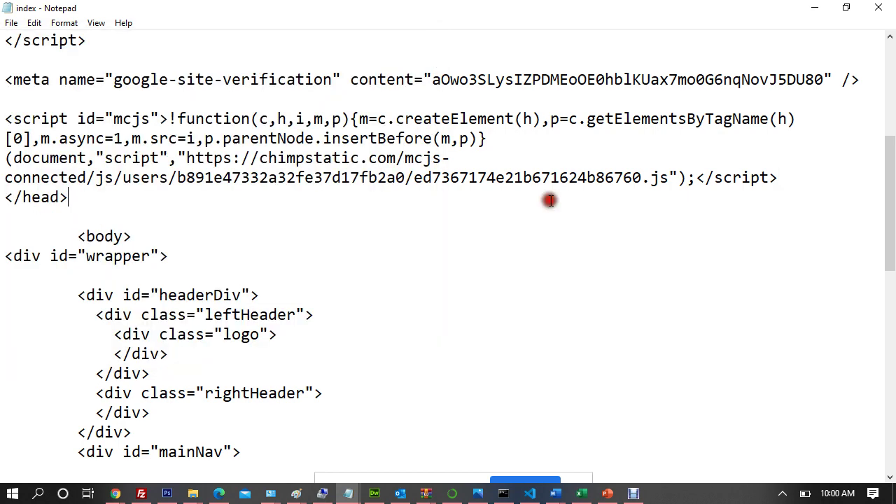
Step: Remove the mcjs script from the index file's head section, save the file and close it
{"action": "key", "text": "ctrl+z"}
{"action": "key", "text": "Delete"}
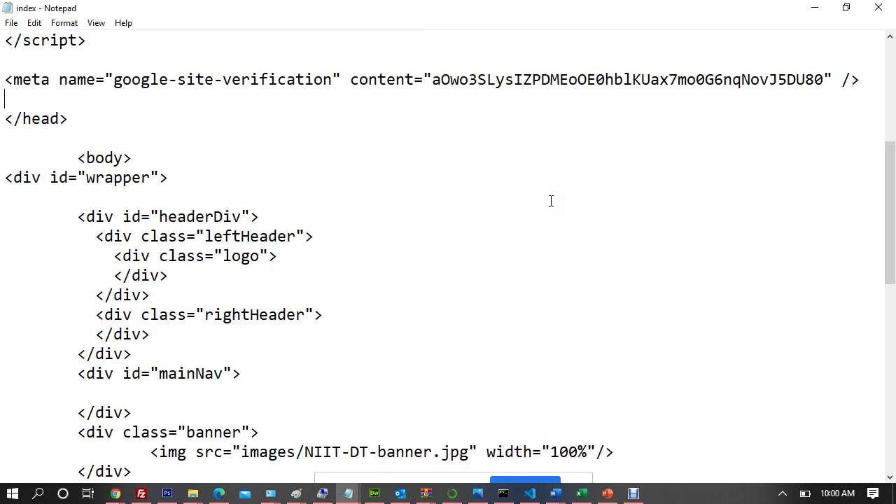
{"action": "left_click", "coordinate": [879, 8]}
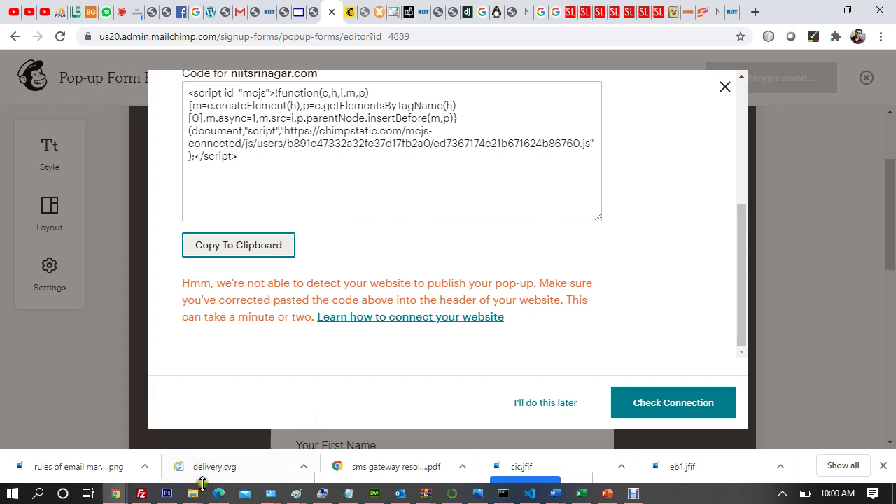
Step: In File Explorer, close the duplicate dmwebsite folder window and check the remaining folder's path on the desktop
{"action": "mouse_move", "coordinate": [201, 498]}
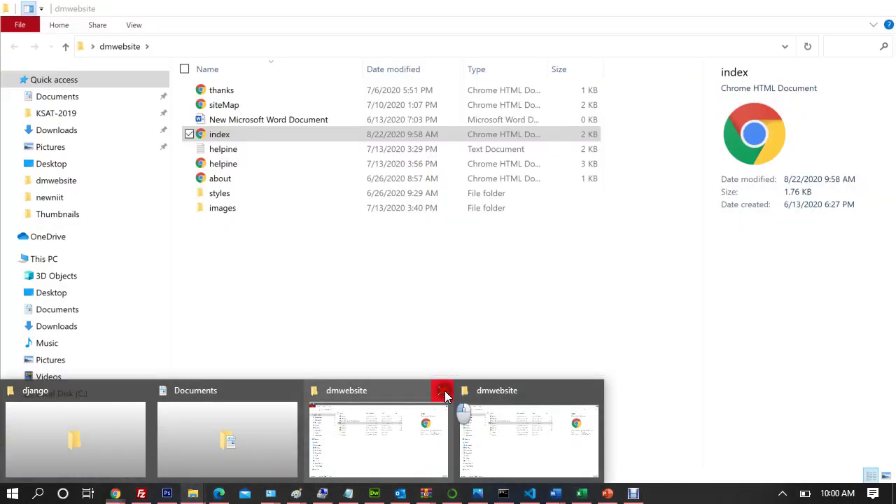
{"action": "left_click", "coordinate": [443, 392]}
{"action": "left_click", "coordinate": [394, 425]}
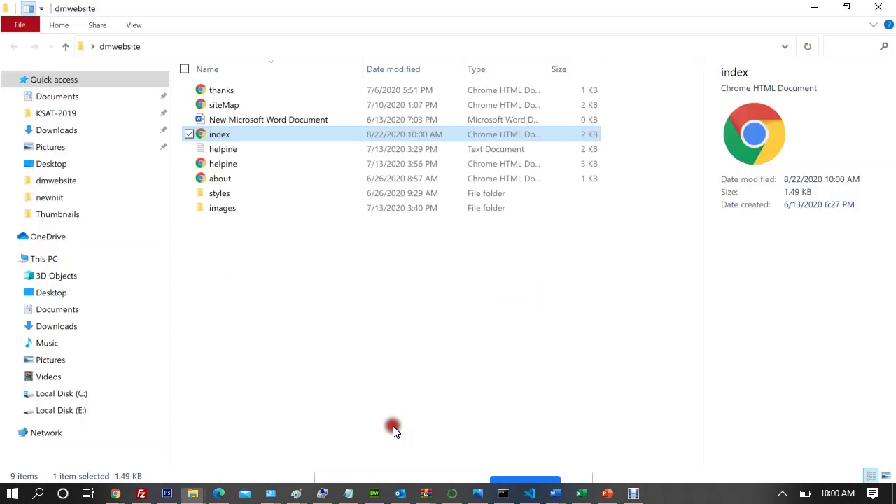
{"action": "left_click", "coordinate": [175, 49]}
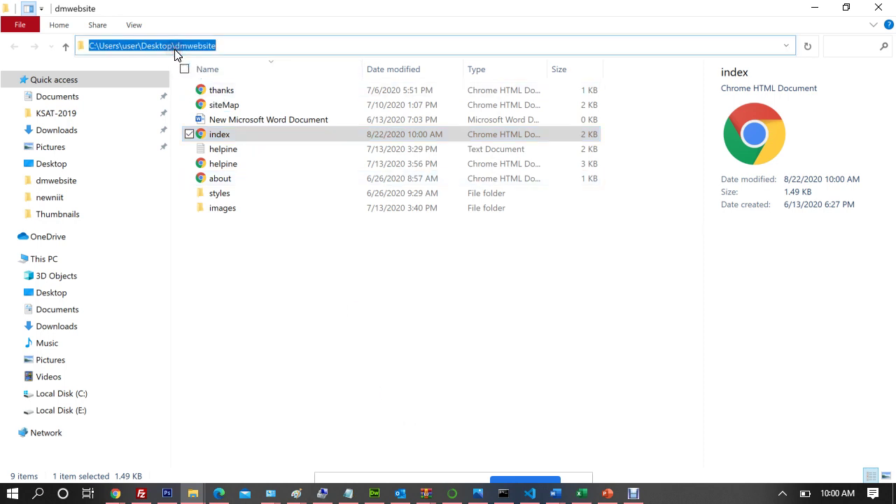
{"action": "left_click", "coordinate": [297, 240]}
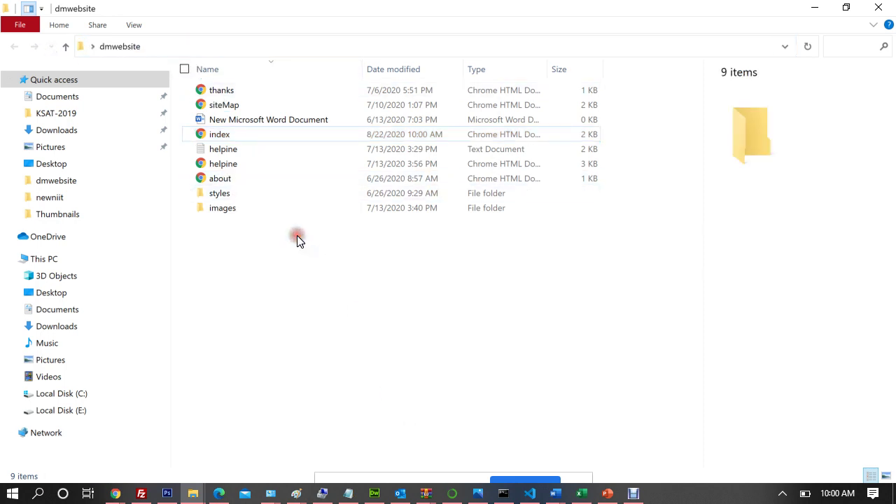
{"action": "key", "text": "alt+Up"}
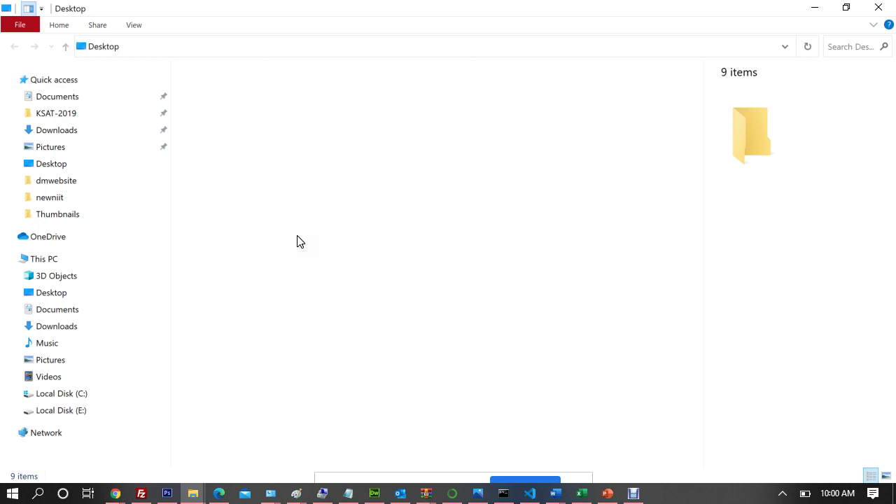
{"action": "key", "text": "Return"}
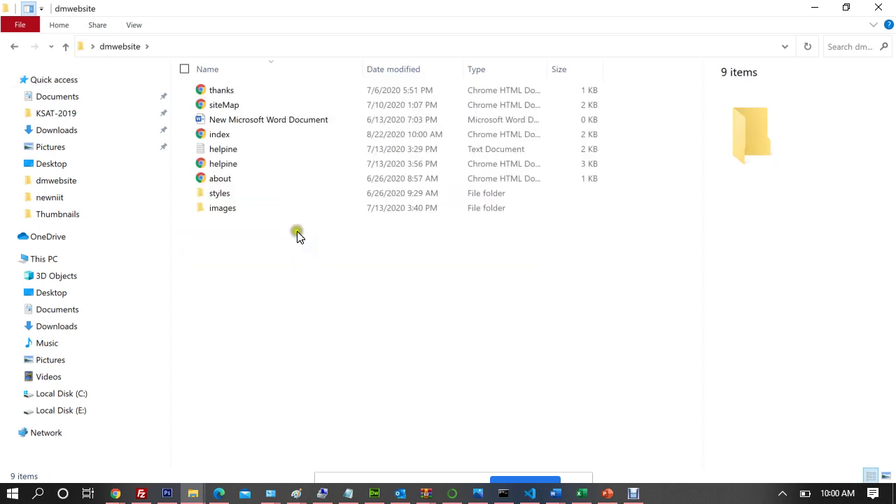
Step: Open the index HTML file from the dmwebsite folder in Notepad and maximize its window
{"action": "left_click", "coordinate": [229, 137]}
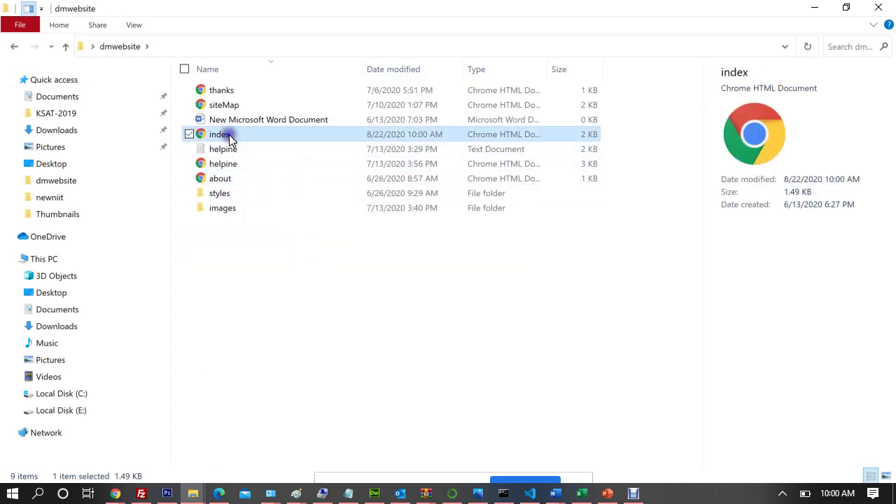
{"action": "right_click", "coordinate": [228, 136]}
{"action": "mouse_move", "coordinate": [168, 227]}
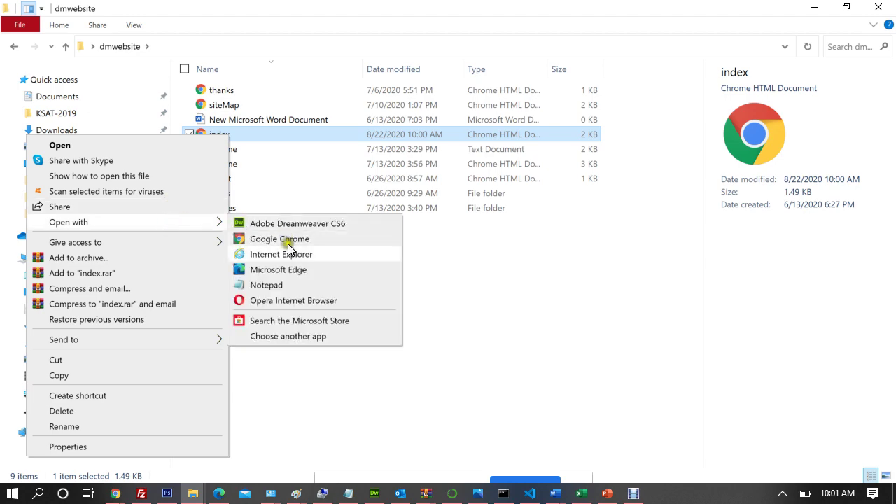
{"action": "left_click", "coordinate": [282, 287]}
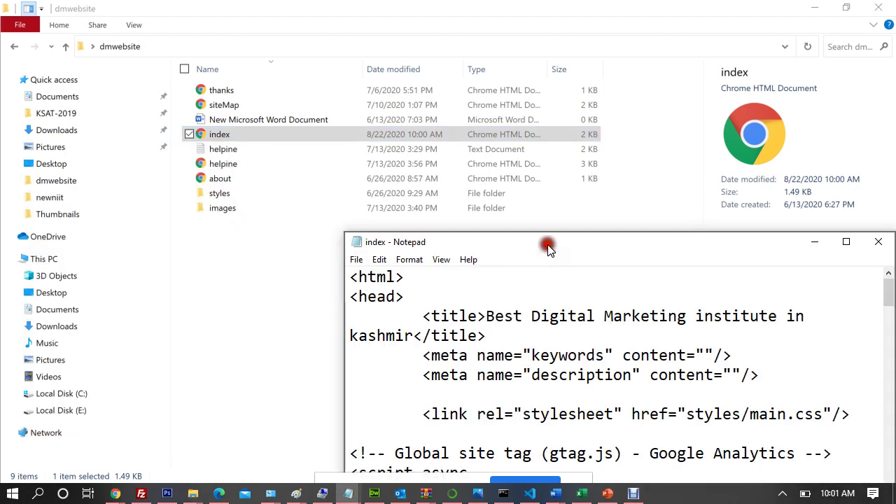
{"action": "double_click", "coordinate": [548, 245]}
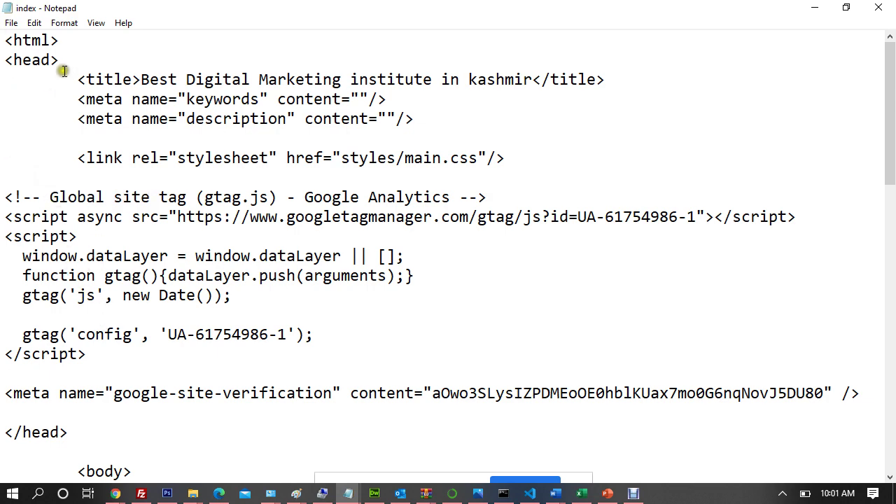
Step: Paste the copied Mailchimp connection script into the head of the index file, above the Google Analytics tag, then save and close the file
{"action": "left_click_drag", "start_coordinate": [63, 71], "coordinate": [10, 59]}
{"action": "left_click", "coordinate": [13, 179]}
{"action": "key", "text": "Return"}
{"action": "key", "text": "ctrl+v"}
{"action": "key", "text": "Return"}
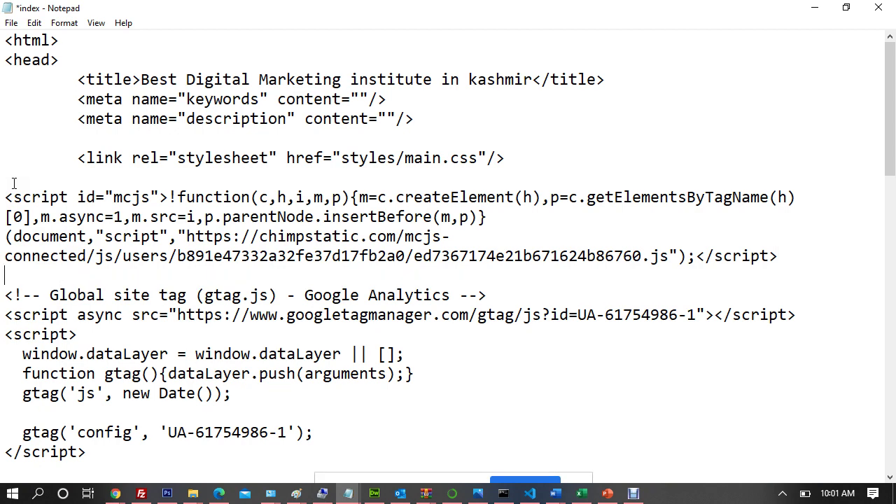
{"action": "key", "text": "ctrl+s"}
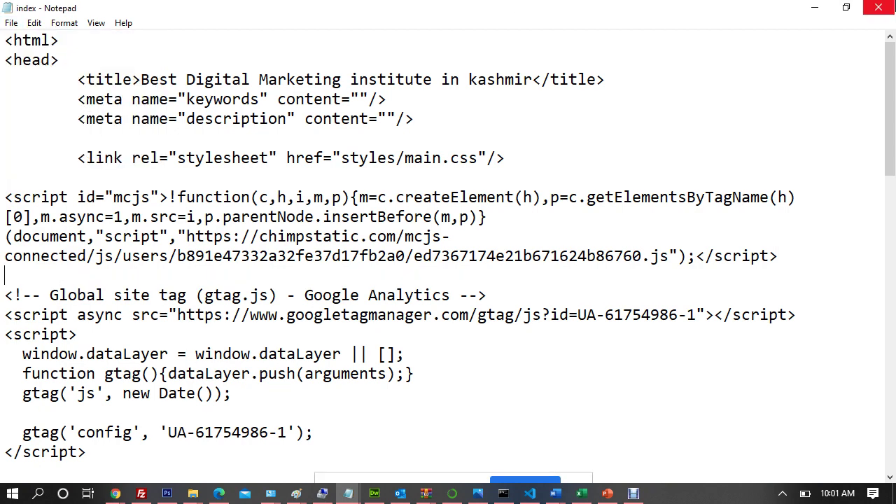
{"action": "left_click", "coordinate": [878, 7]}
Step: Switch to FileZilla and upload the updated index file from the dmwebsite folder to the account owner's folder under /site
{"action": "left_click", "coordinate": [141, 494]}
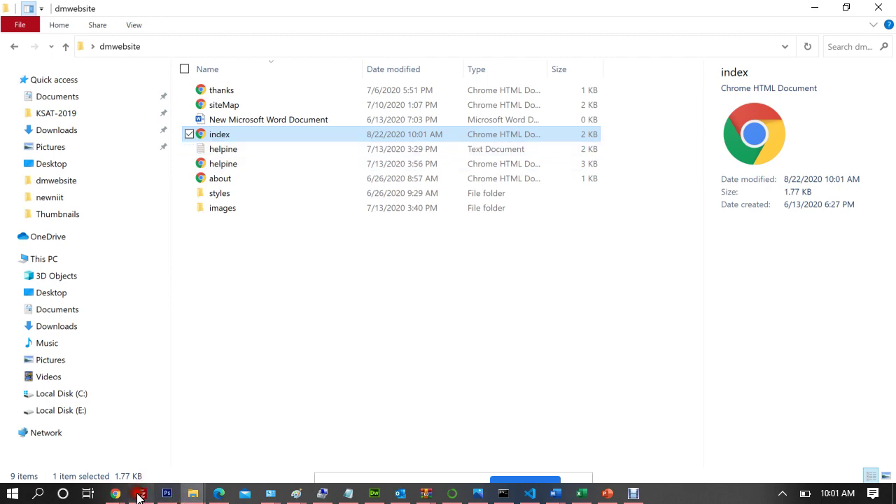
{"action": "left_click", "coordinate": [673, 272]}
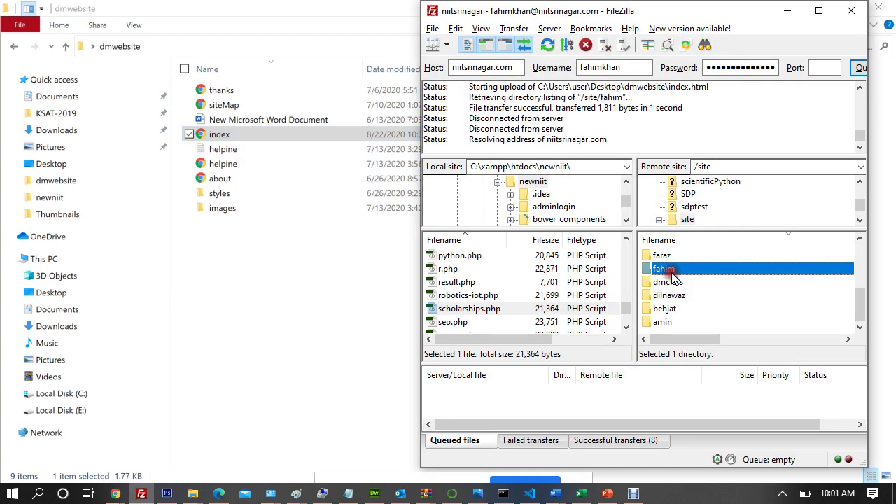
{"action": "left_click", "coordinate": [214, 138]}
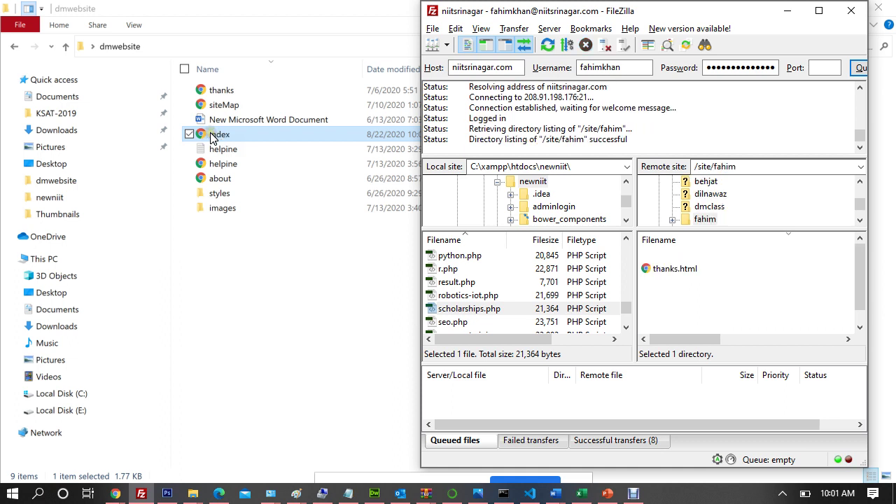
{"action": "left_click_drag", "start_coordinate": [214, 138], "coordinate": [769, 310]}
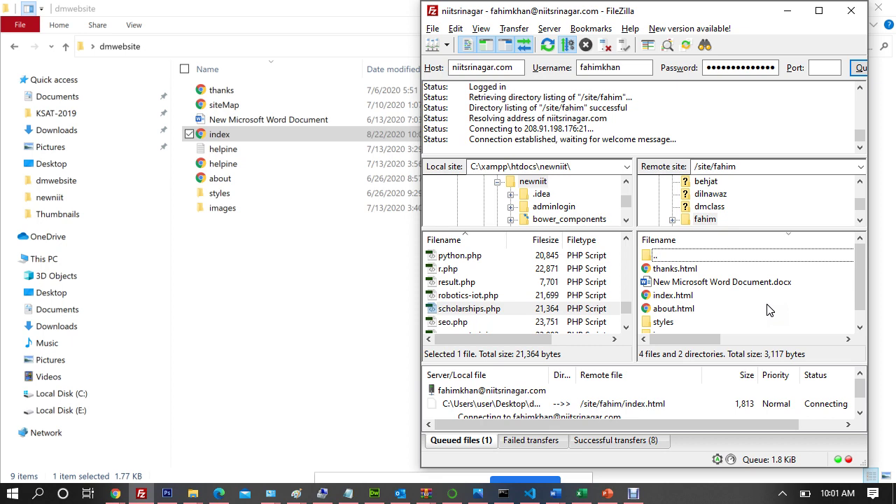
{"action": "left_click", "coordinate": [716, 327]}
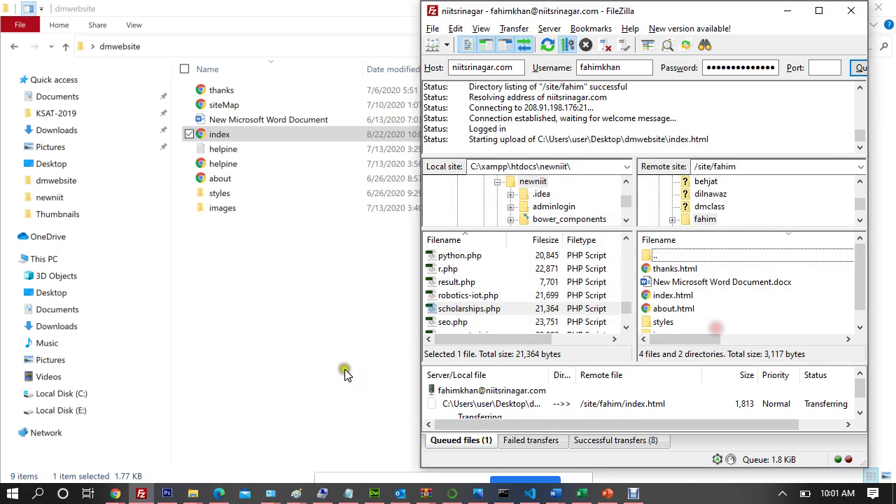
Step: Switch to Mailchimp in Chrome, try to verify the site connection for the pop-up form, and postpone the connection
{"action": "mouse_move", "coordinate": [114, 494]}
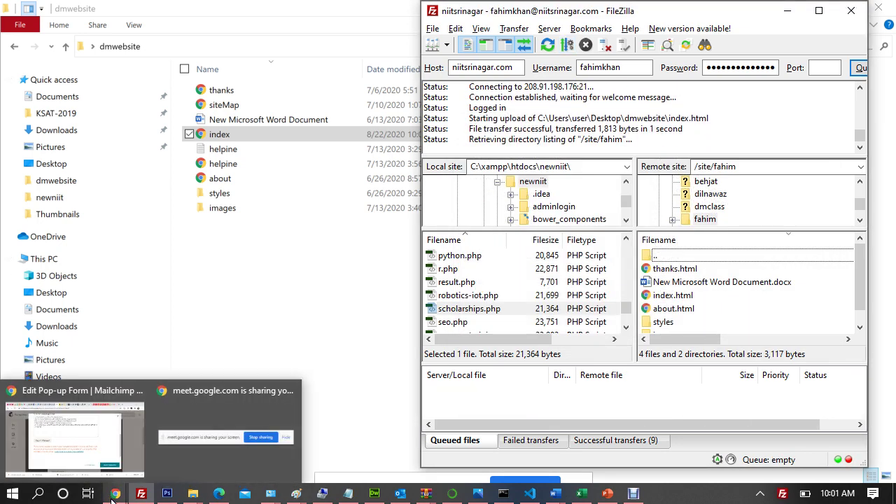
{"action": "left_click", "coordinate": [91, 446]}
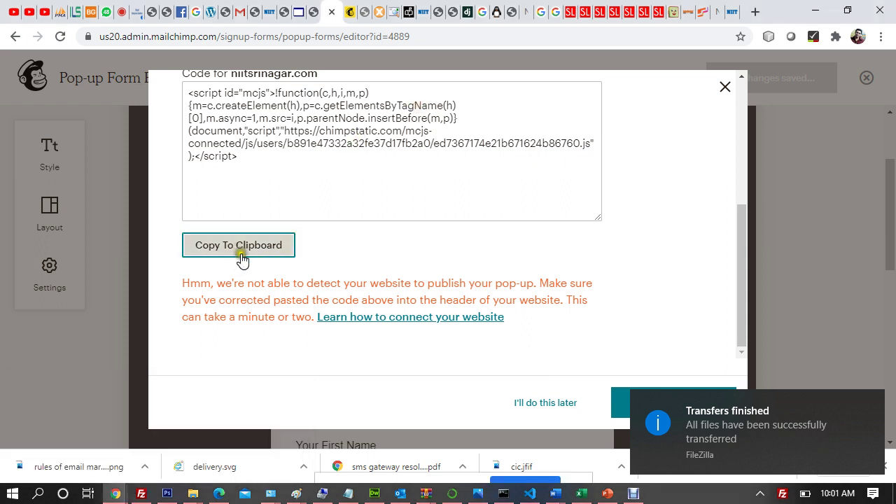
{"action": "left_click", "coordinate": [870, 403]}
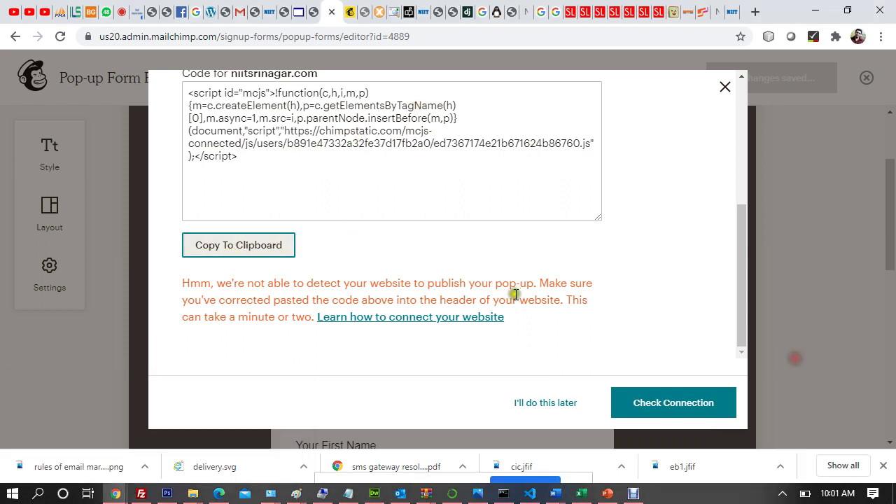
{"action": "left_click", "coordinate": [631, 404]}
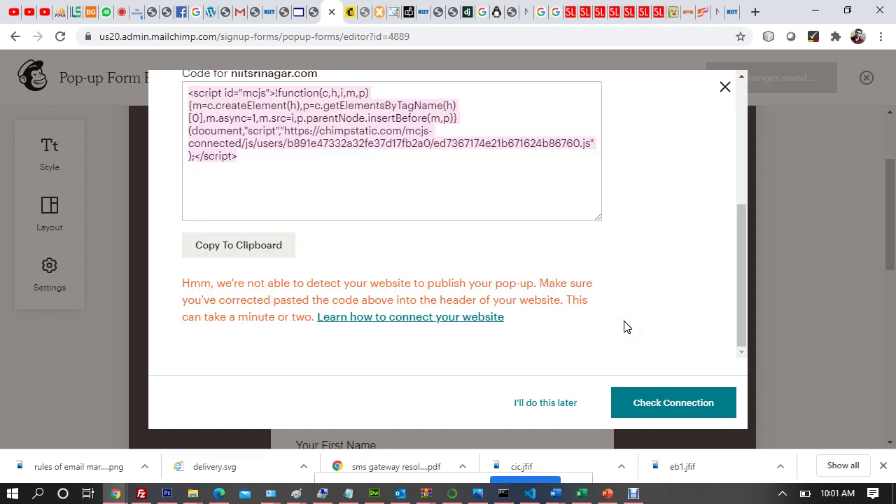
{"action": "left_click", "coordinate": [660, 397]}
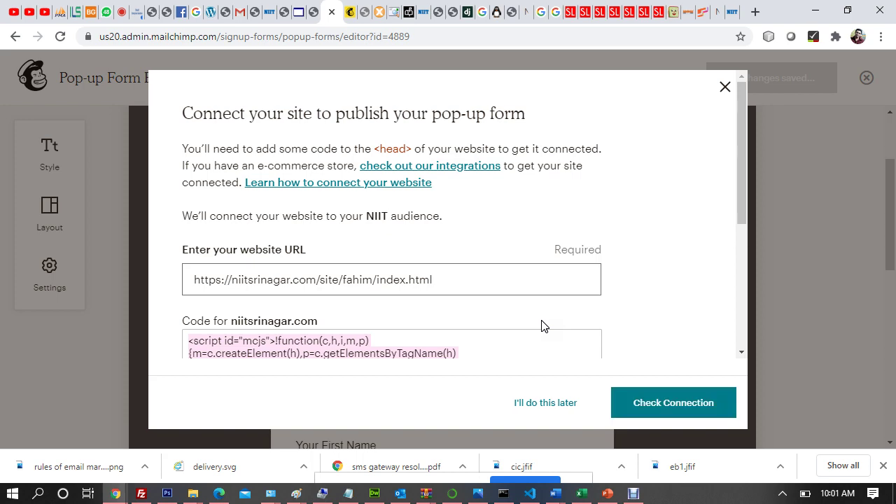
{"action": "scroll", "coordinate": [545, 327], "scroll_direction": "down", "scroll_amount": 5}
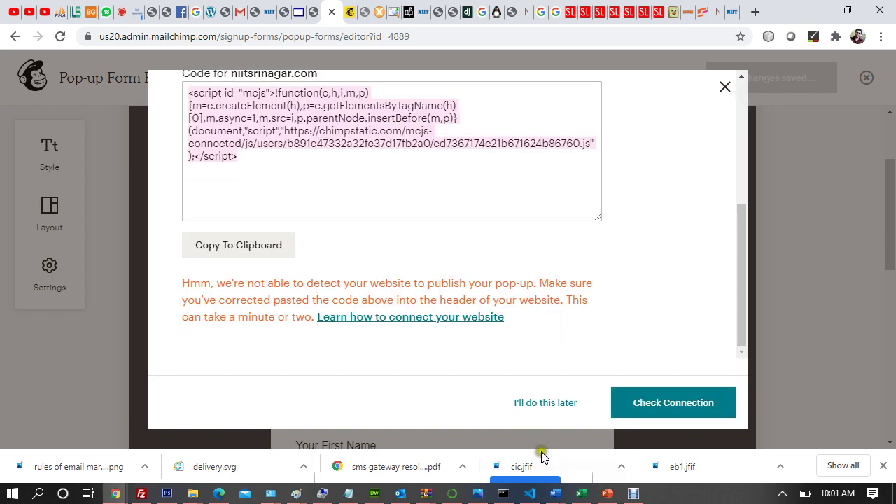
{"action": "left_click", "coordinate": [545, 412]}
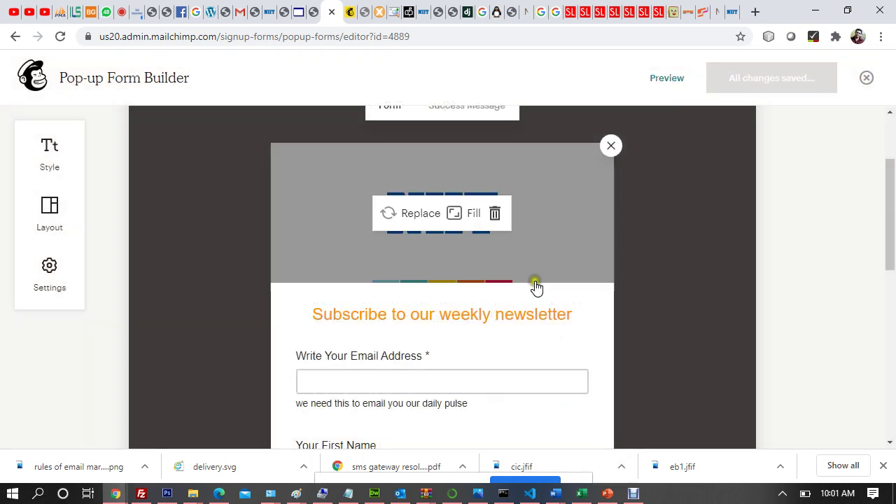
Step: Review the pop-up form's fields and the available merge fields, and reload the form builder page
{"action": "scroll", "coordinate": [536, 287], "scroll_direction": "down", "scroll_amount": 3}
{"action": "scroll", "coordinate": [536, 287], "scroll_direction": "up", "scroll_amount": 3}
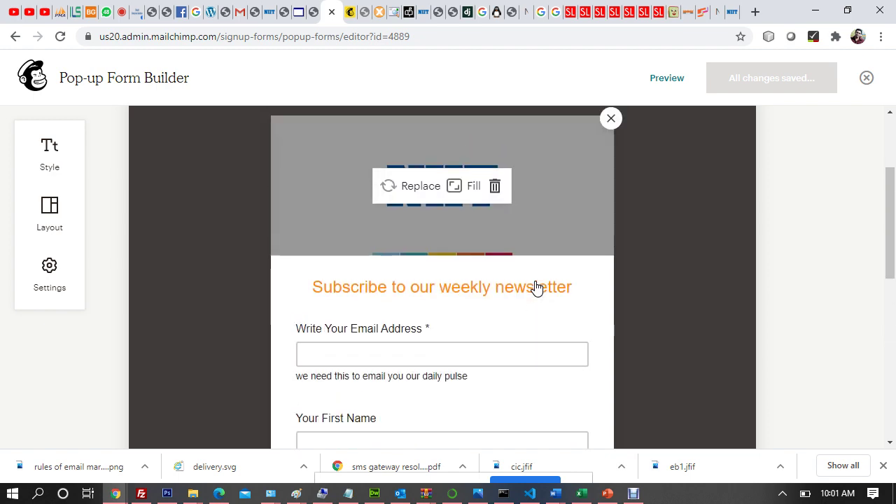
{"action": "scroll", "coordinate": [536, 287], "scroll_direction": "down", "scroll_amount": 5}
{"action": "scroll", "coordinate": [536, 287], "scroll_direction": "up", "scroll_amount": 2}
{"action": "scroll", "coordinate": [536, 287], "scroll_direction": "down", "scroll_amount": 2}
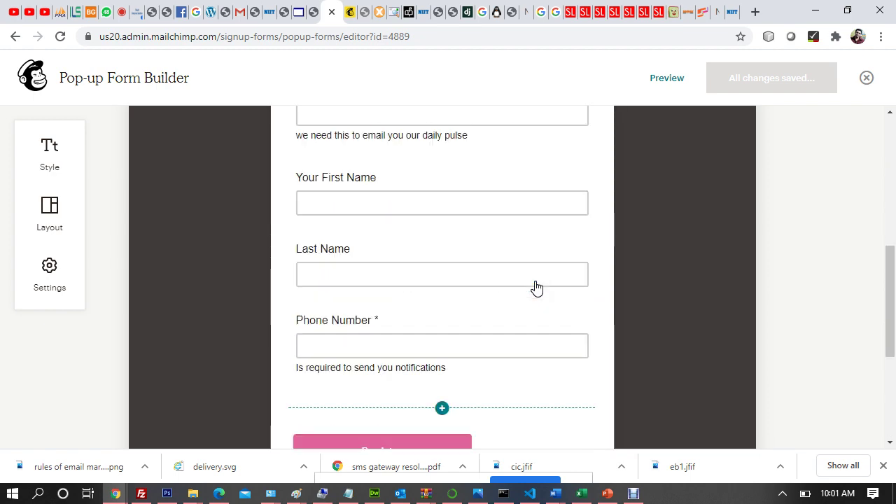
{"action": "left_click", "coordinate": [453, 294]}
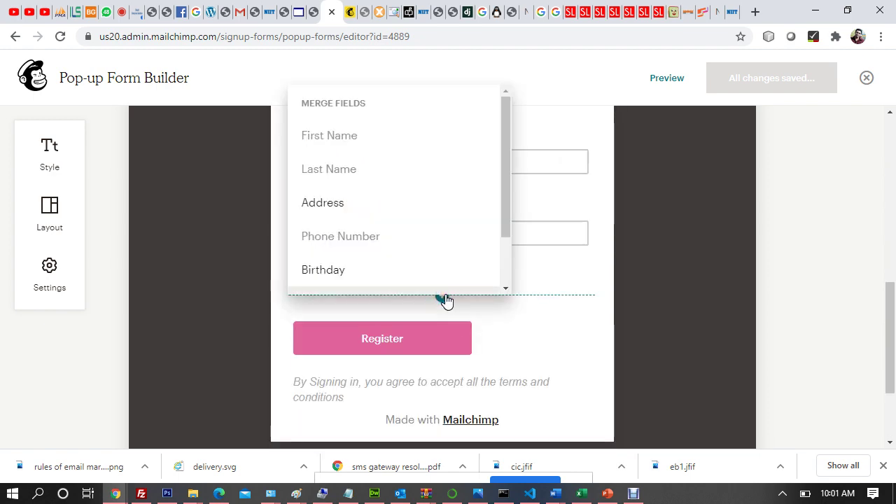
{"action": "left_click", "coordinate": [504, 228]}
{"action": "left_click_drag", "start_coordinate": [504, 227], "coordinate": [497, 136]}
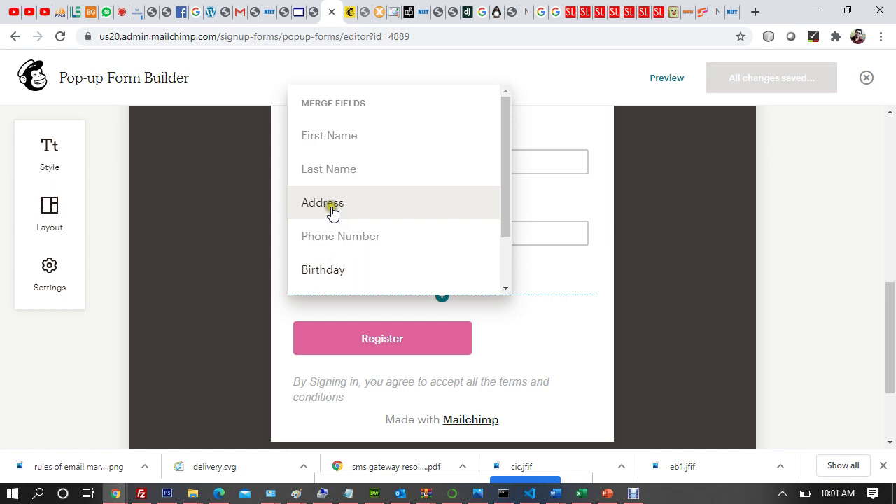
{"action": "left_click", "coordinate": [256, 41]}
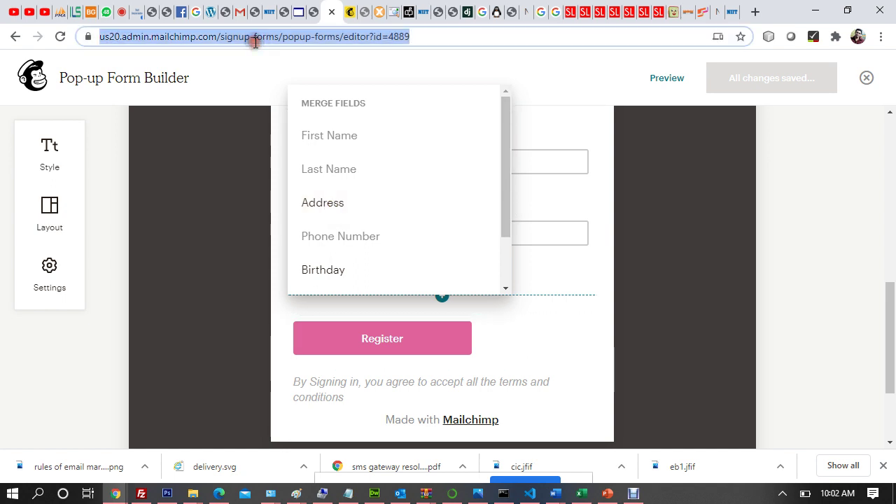
{"action": "key", "text": "Return"}
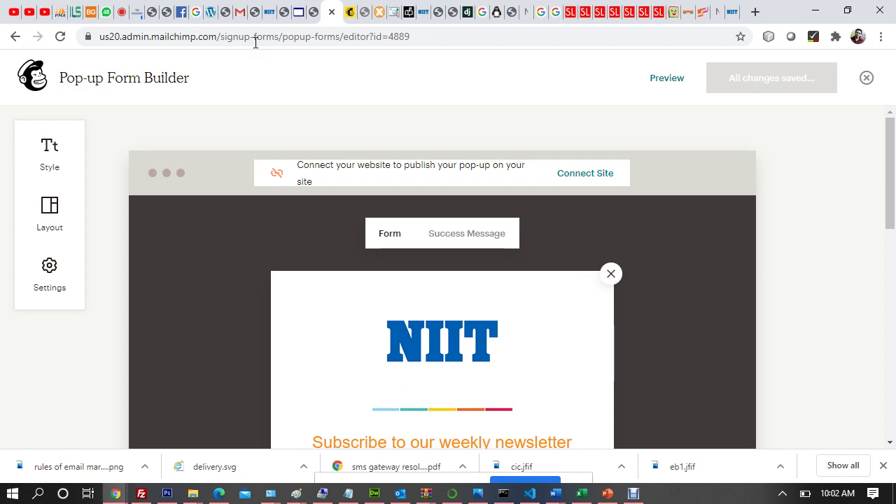
Step: Add the "Select your city" merge field below Phone Number in the pop-up form and inspect its city options
{"action": "scroll", "coordinate": [320, 214], "scroll_direction": "down", "scroll_amount": 3}
{"action": "scroll", "coordinate": [321, 213], "scroll_direction": "up", "scroll_amount": 3}
{"action": "scroll", "coordinate": [584, 202], "scroll_direction": "down", "scroll_amount": 1}
{"action": "scroll", "coordinate": [585, 203], "scroll_direction": "down", "scroll_amount": 8}
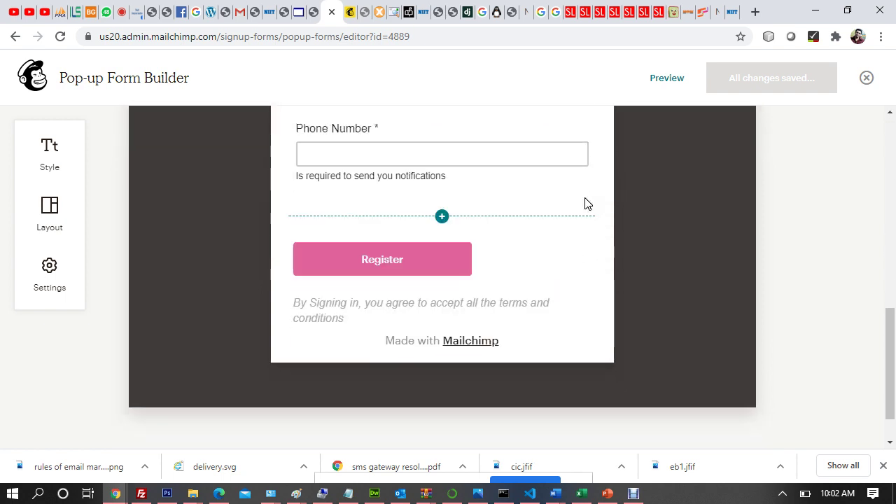
{"action": "left_click", "coordinate": [442, 217]}
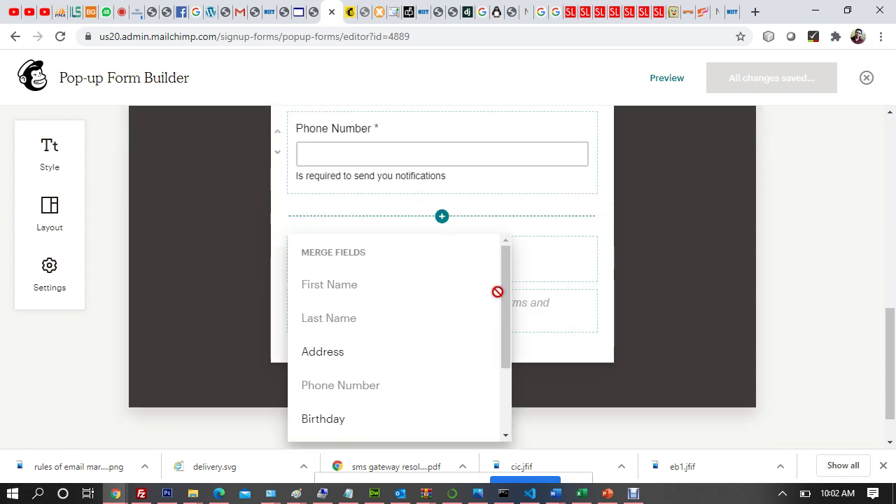
{"action": "left_click_drag", "start_coordinate": [510, 300], "coordinate": [497, 352]}
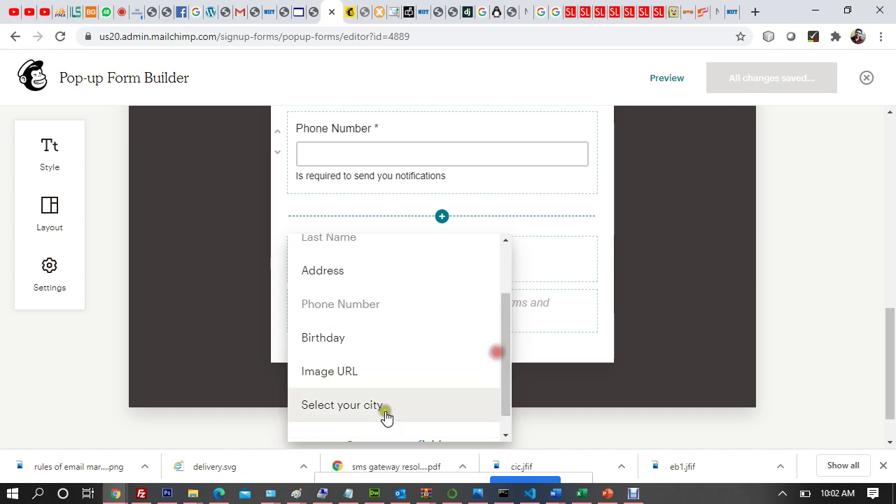
{"action": "left_click", "coordinate": [333, 413]}
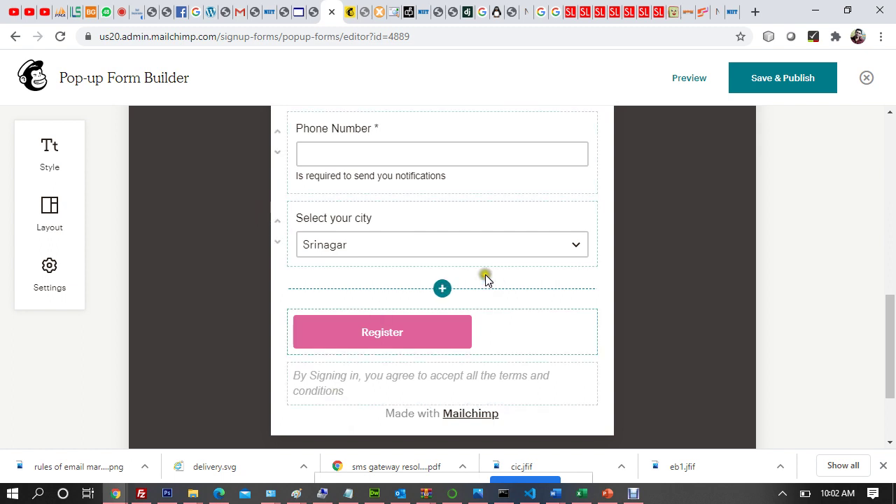
{"action": "left_click", "coordinate": [440, 241]}
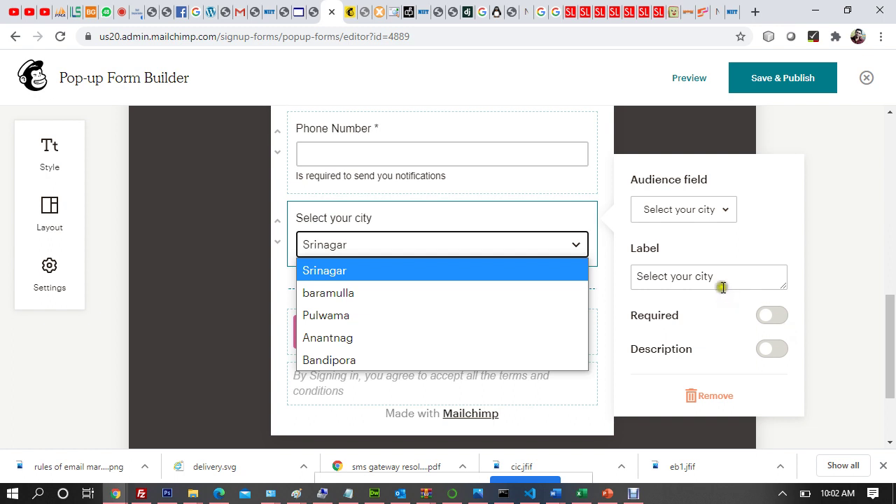
{"action": "left_click", "coordinate": [606, 190]}
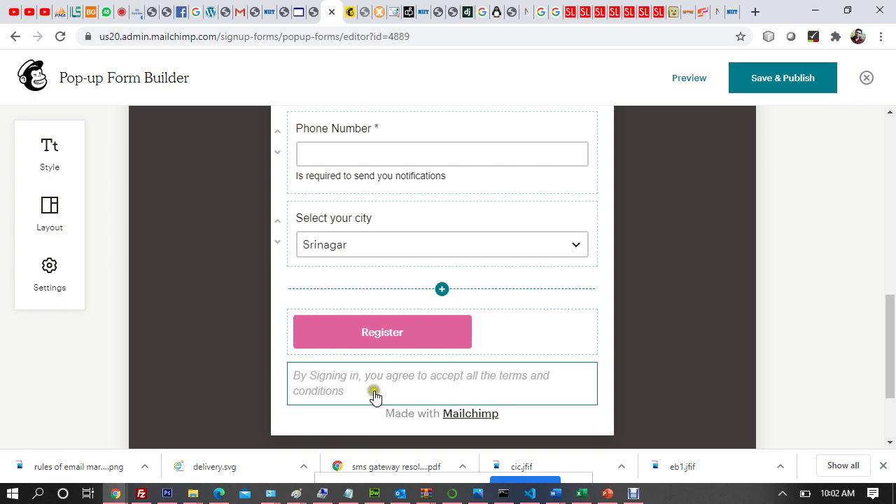
{"action": "scroll", "coordinate": [484, 383], "scroll_direction": "up", "scroll_amount": 5}
{"action": "scroll", "coordinate": [485, 384], "scroll_direction": "up", "scroll_amount": 3}
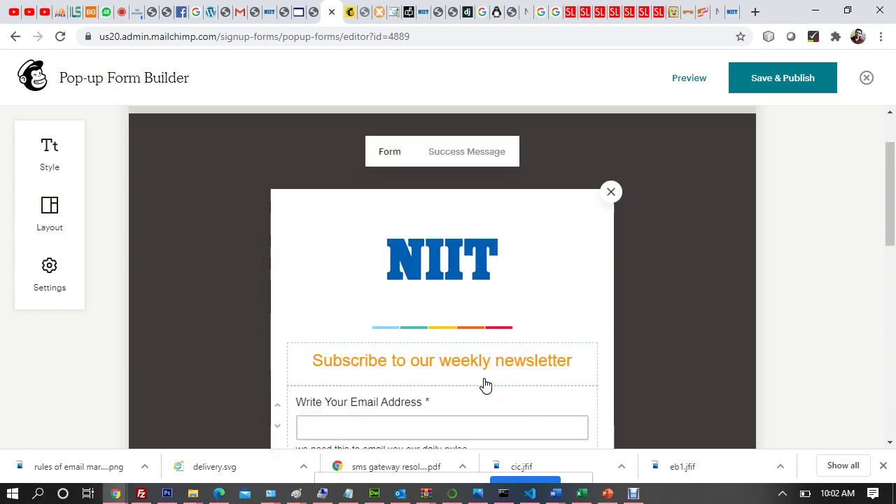
{"action": "scroll", "coordinate": [512, 219], "scroll_direction": "up", "scroll_amount": 2}
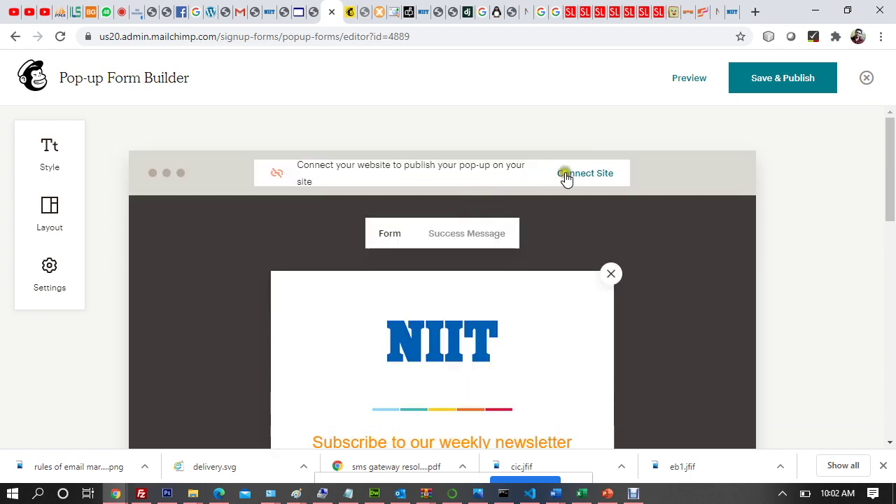
{"action": "left_click", "coordinate": [567, 175]}
{"action": "left_click", "coordinate": [411, 294]}
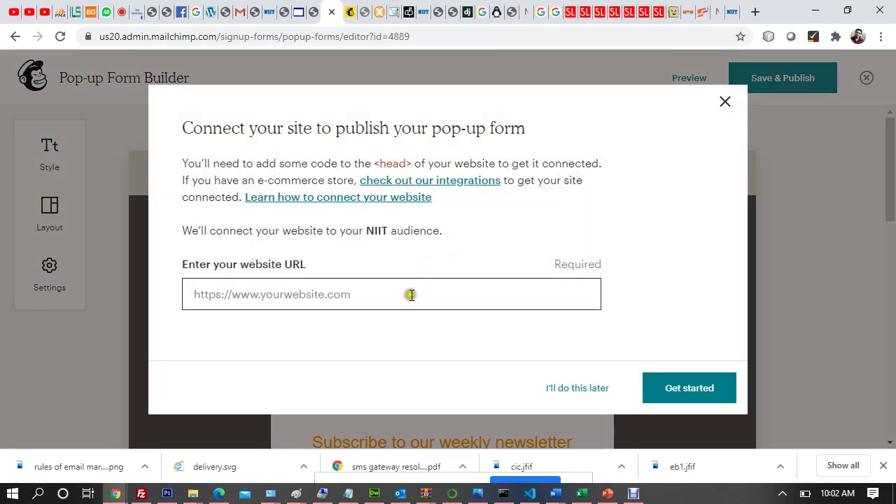
{"action": "left_click", "coordinate": [334, 332]}
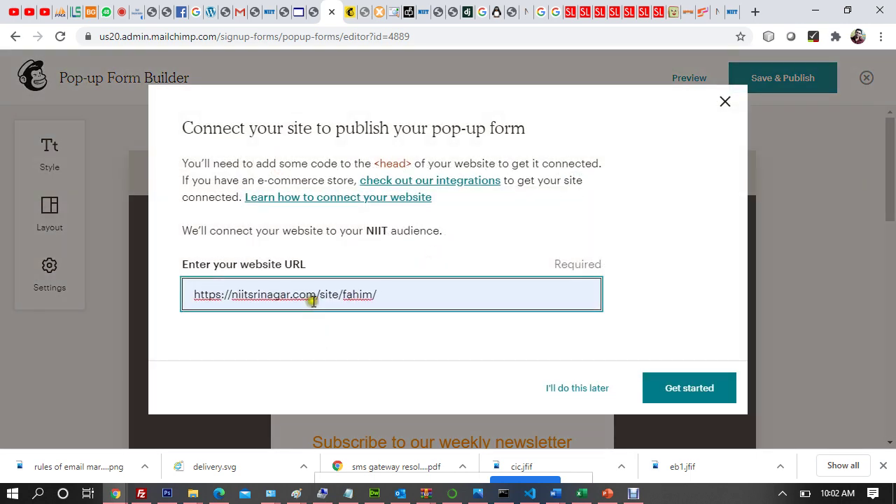
{"action": "left_click_drag", "start_coordinate": [314, 294], "coordinate": [588, 302]}
{"action": "key", "text": "BackSpace"}
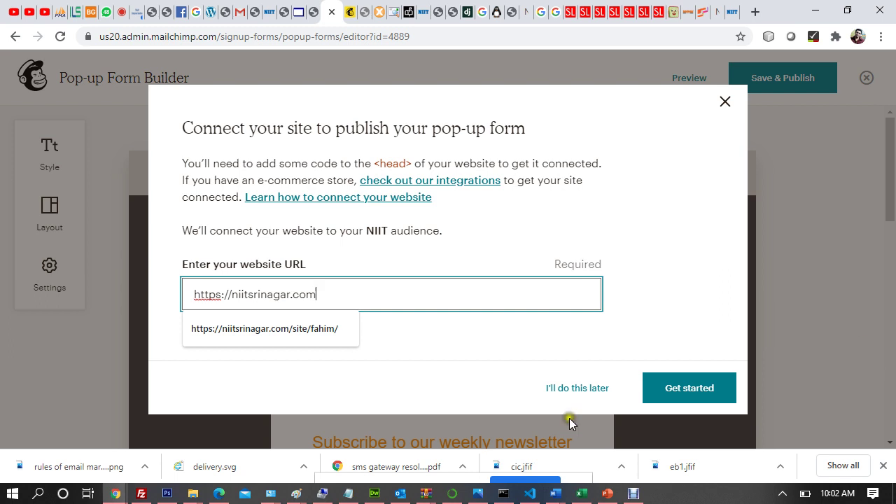
{"action": "left_click", "coordinate": [665, 388]}
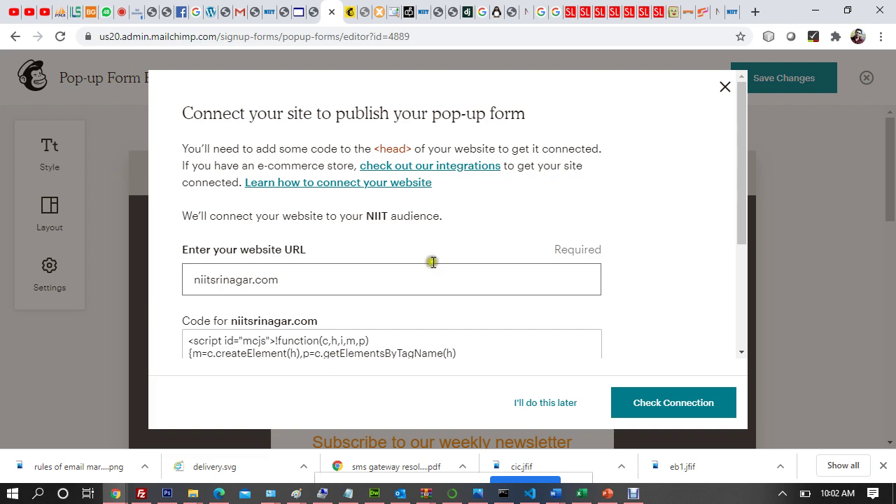
Step: Extend the website URL to niitsrinagar.com/site/ followed by the account owner's folder name and check the connection
{"action": "scroll", "coordinate": [431, 270], "scroll_direction": "down", "scroll_amount": 3}
{"action": "scroll", "coordinate": [433, 271], "scroll_direction": "up", "scroll_amount": 3}
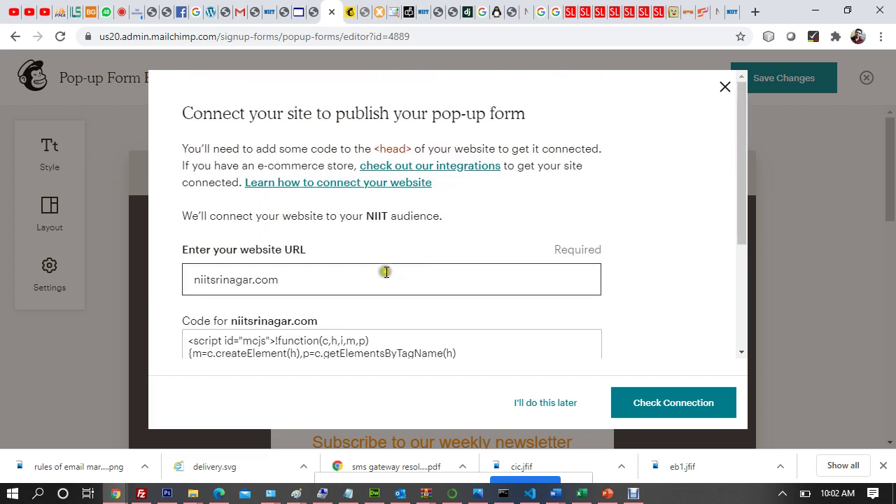
{"action": "left_click", "coordinate": [416, 278]}
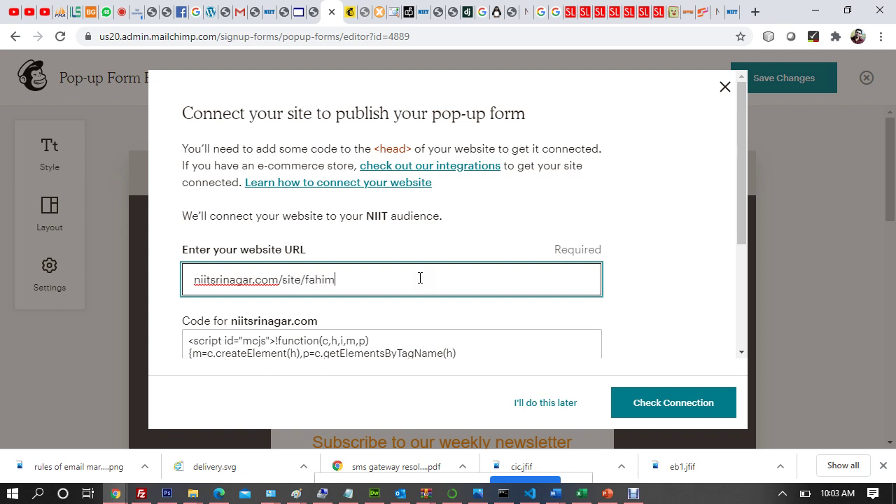
{"action": "left_click", "coordinate": [648, 408]}
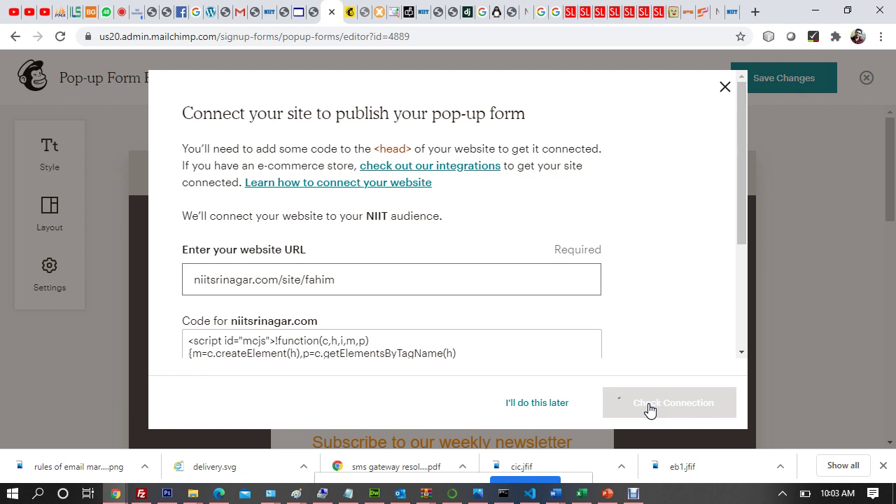
Step: Check the result of the connection test in the site connection dialog and postpone connecting the site
{"action": "scroll", "coordinate": [468, 270], "scroll_direction": "down", "scroll_amount": 1}
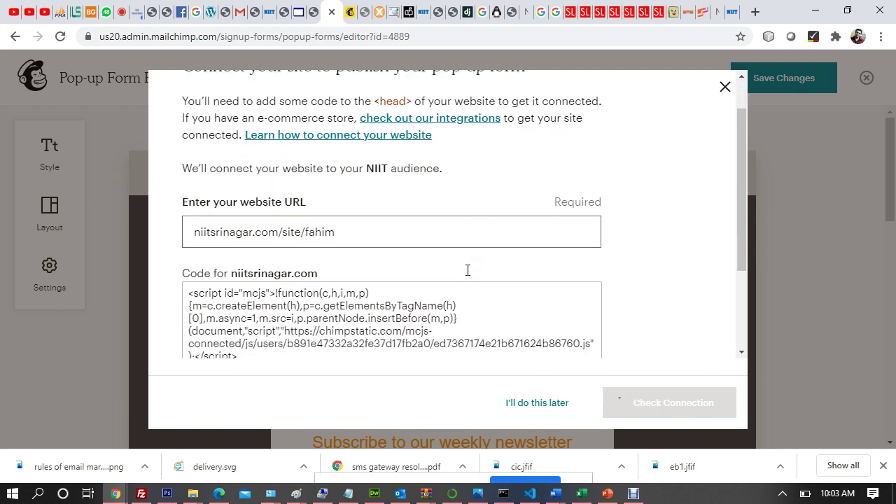
{"action": "scroll", "coordinate": [468, 270], "scroll_direction": "down", "scroll_amount": 1}
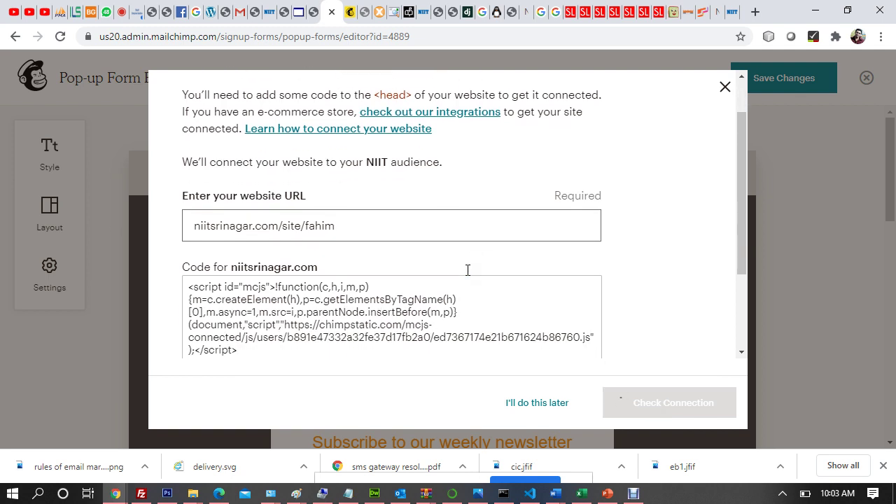
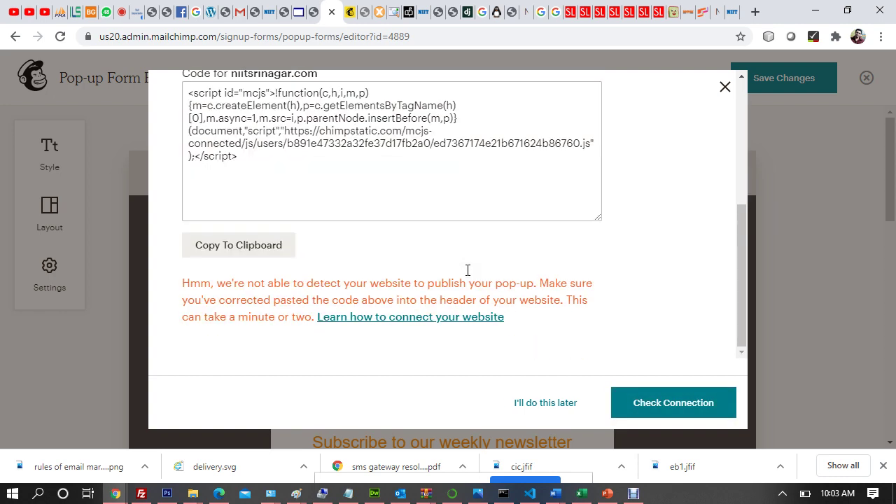
{"action": "left_click", "coordinate": [546, 413]}
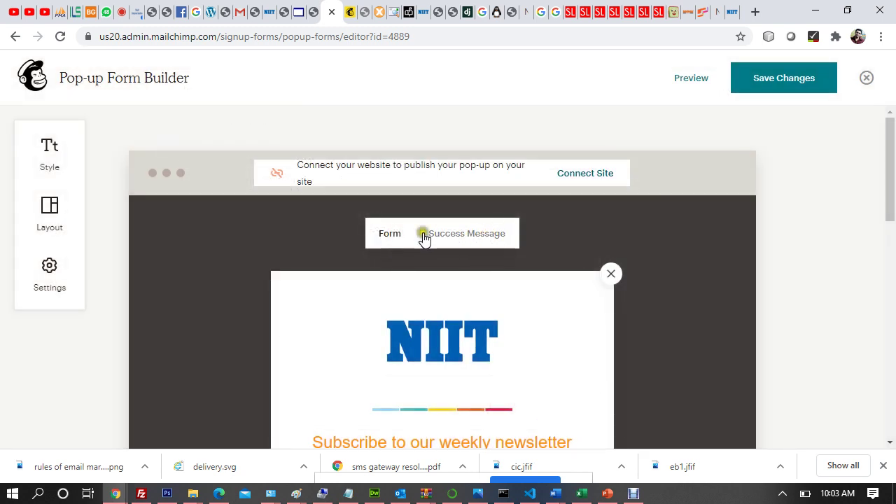
Step: Reword the pop-up form's success message to "Thank you for Registering, you are now subscribed to our weekly newsletter."
{"action": "left_click", "coordinate": [462, 233]}
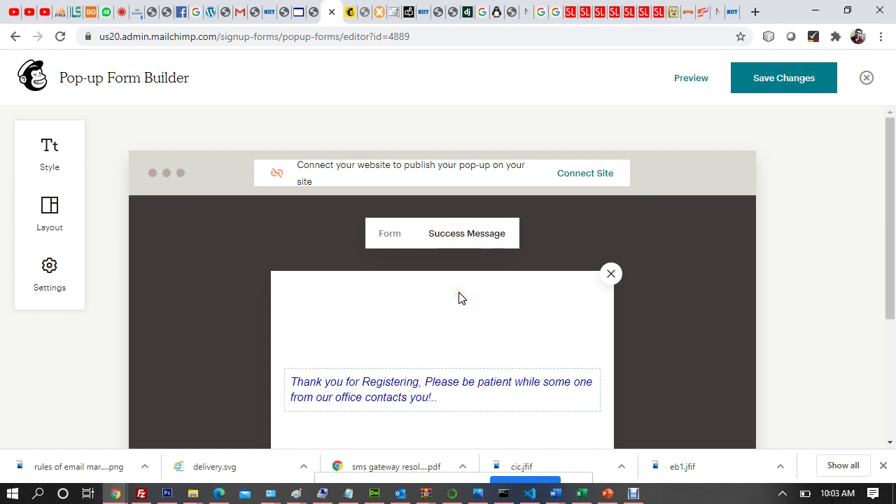
{"action": "scroll", "coordinate": [460, 298], "scroll_direction": "down", "scroll_amount": 3}
{"action": "scroll", "coordinate": [460, 298], "scroll_direction": "up", "scroll_amount": 1}
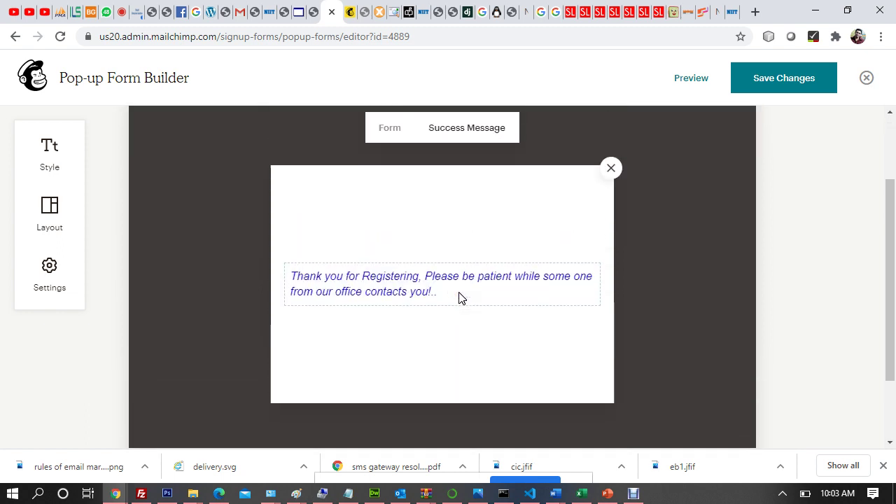
{"action": "left_click", "coordinate": [434, 287]}
{"action": "left_click_drag", "start_coordinate": [426, 281], "coordinate": [434, 293]}
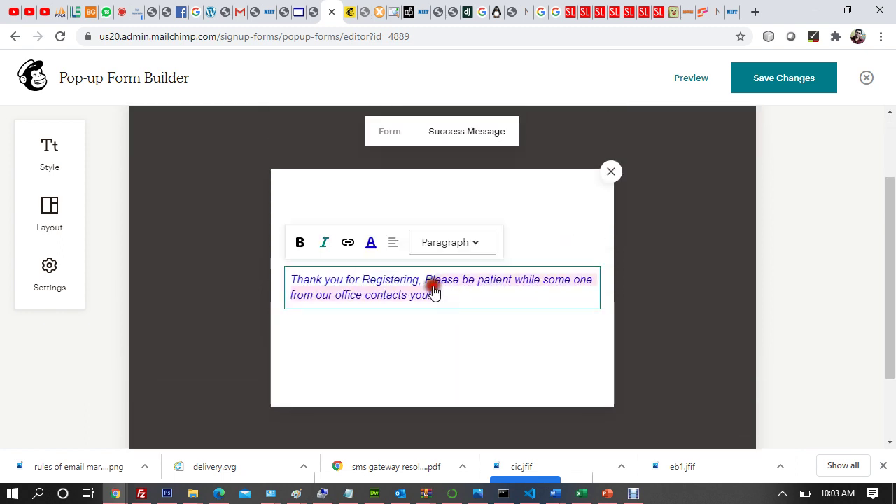
{"action": "left_click", "coordinate": [422, 283]}
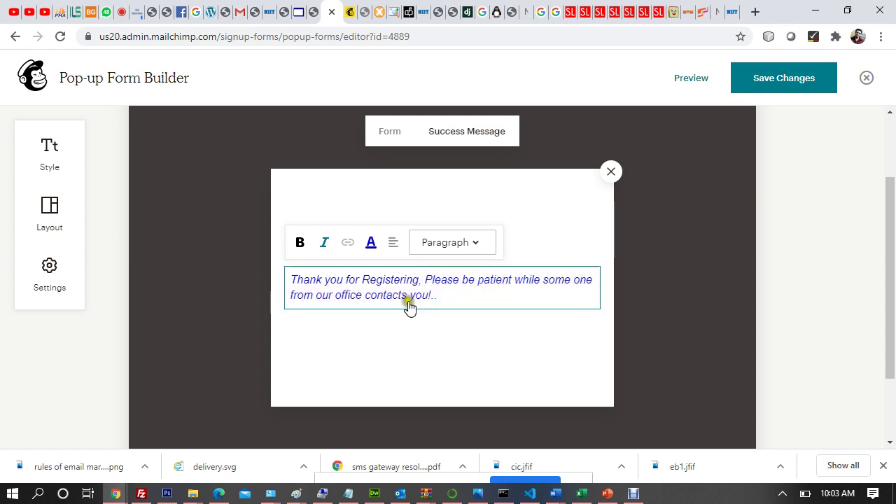
{"action": "left_click_drag", "start_coordinate": [437, 299], "coordinate": [284, 283]}
{"action": "left_click", "coordinate": [399, 284]}
{"action": "left_click_drag", "start_coordinate": [424, 282], "coordinate": [437, 299]}
{"action": "type", "text": "you for Registering, you"}
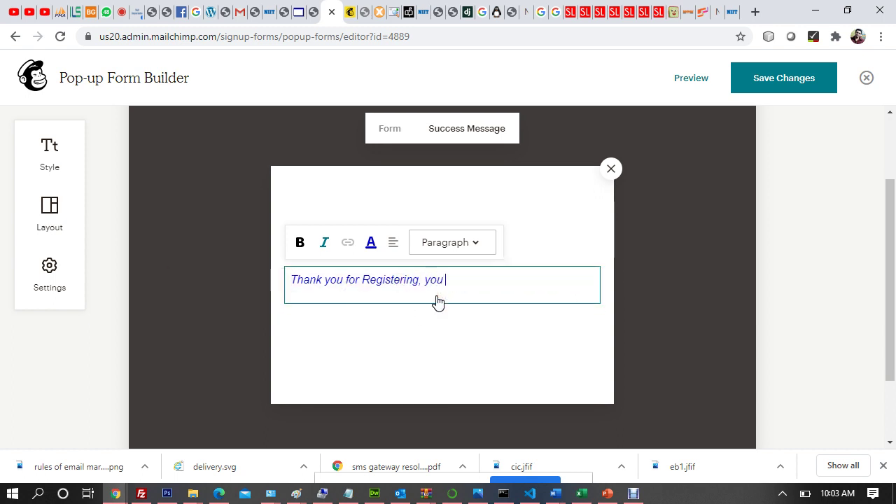
{"action": "type", "text": " w"}
{"action": "key", "text": "BackSpace"}
{"action": "key", "text": "BackSpace"}
{"action": "key", "text": "BackSpace"}
{"action": "key", "text": "BackSpace"}
{"action": "key", "text": "BackSpace"}
{"action": "key", "text": "BackSpace"}
{"action": "key", "text": "BackSpace"}
{"action": "type", "text": "are now subscribed to"}
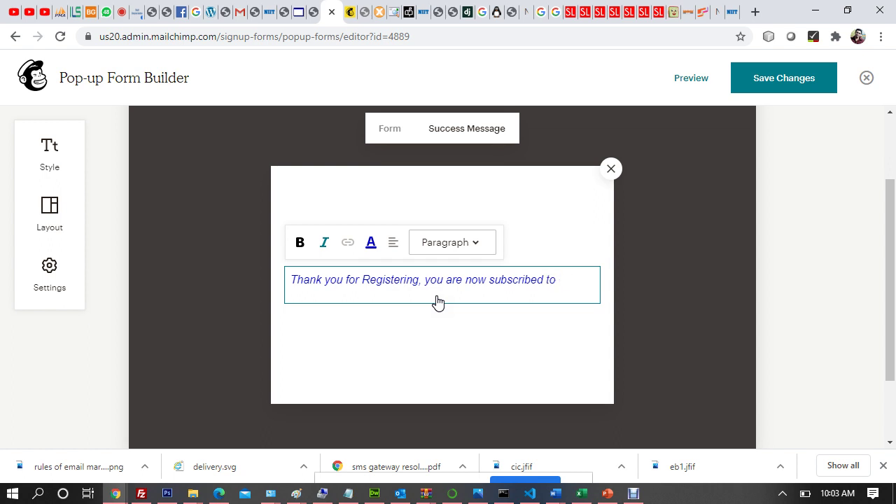
{"action": "type", "text": "eekly news"}
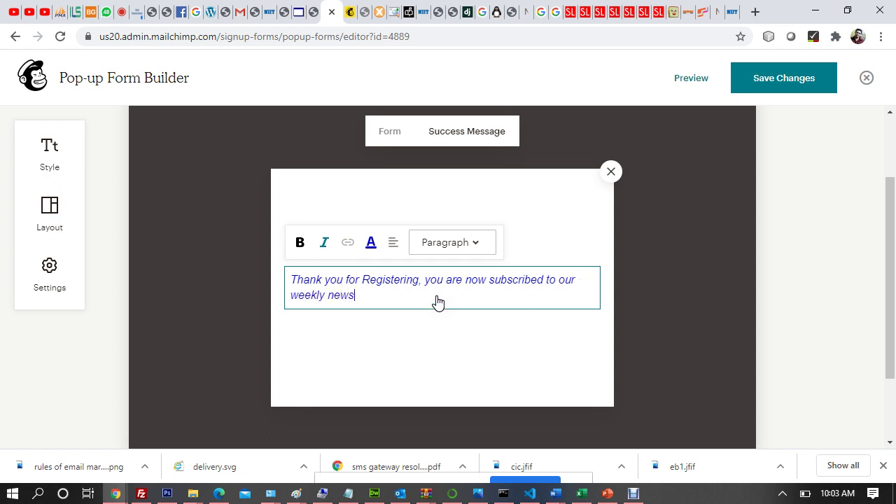
{"action": "type", "text": "letter."}
{"action": "left_click", "coordinate": [808, 219]}
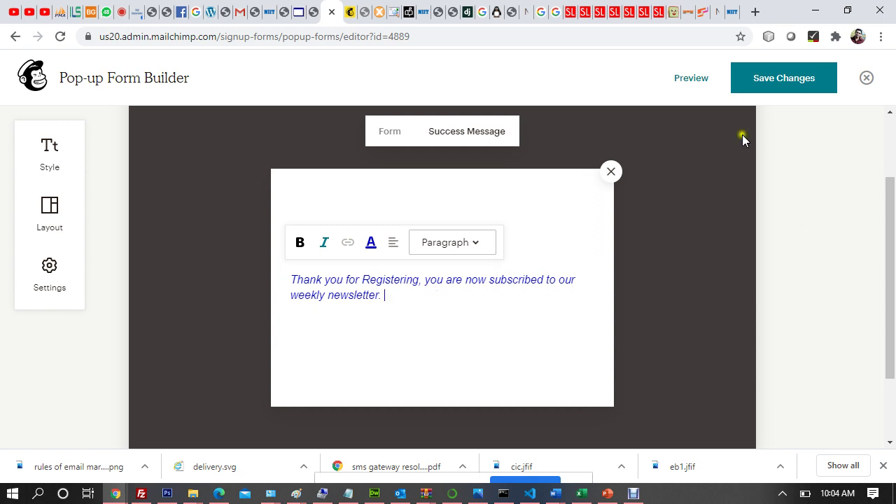
Step: Enable the pop-up form for niitsrinagar.com, then save and publish the changes
{"action": "left_click", "coordinate": [762, 87]}
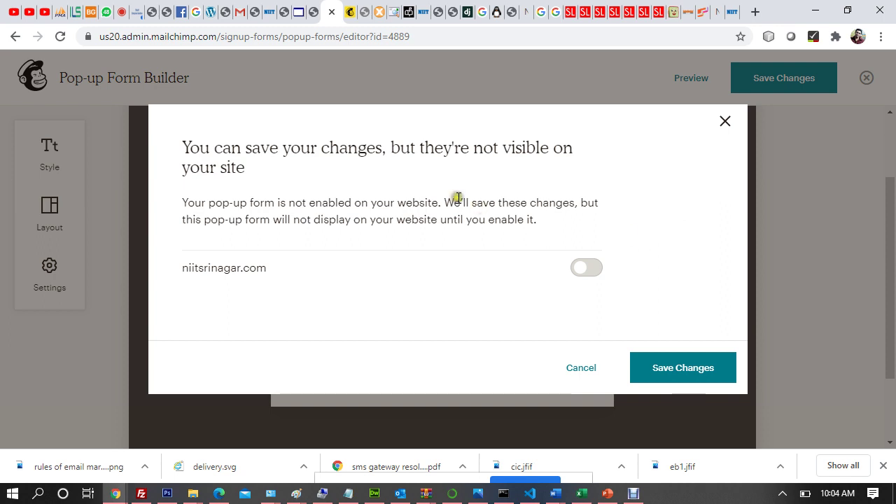
{"action": "left_click_drag", "start_coordinate": [259, 149], "coordinate": [380, 170]}
{"action": "left_click", "coordinate": [436, 175]}
{"action": "left_click", "coordinate": [588, 268]}
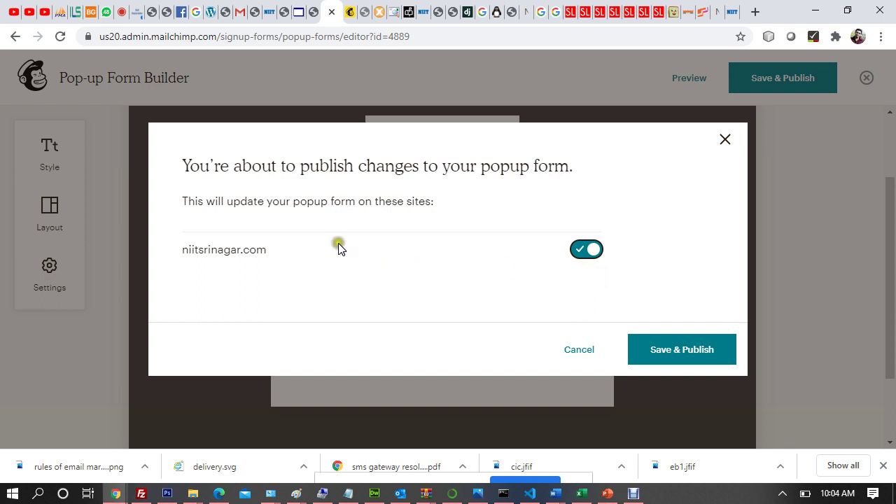
{"action": "left_click_drag", "start_coordinate": [252, 201], "coordinate": [429, 230]}
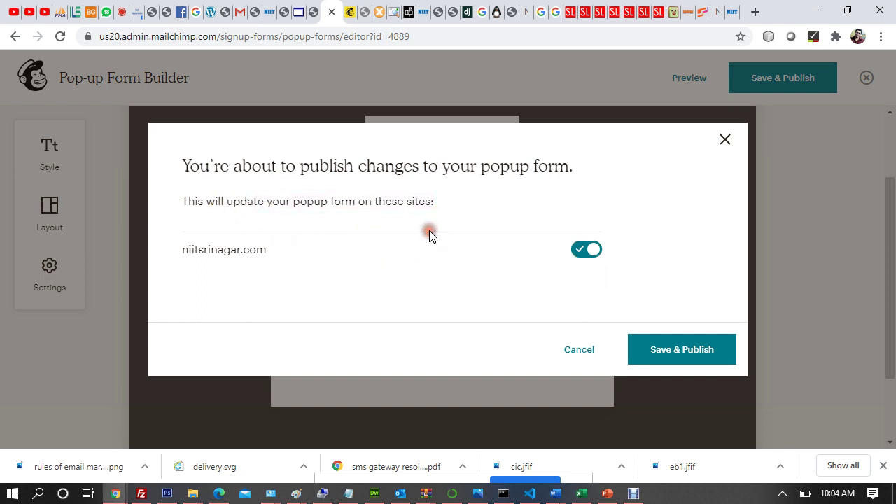
{"action": "left_click", "coordinate": [692, 362]}
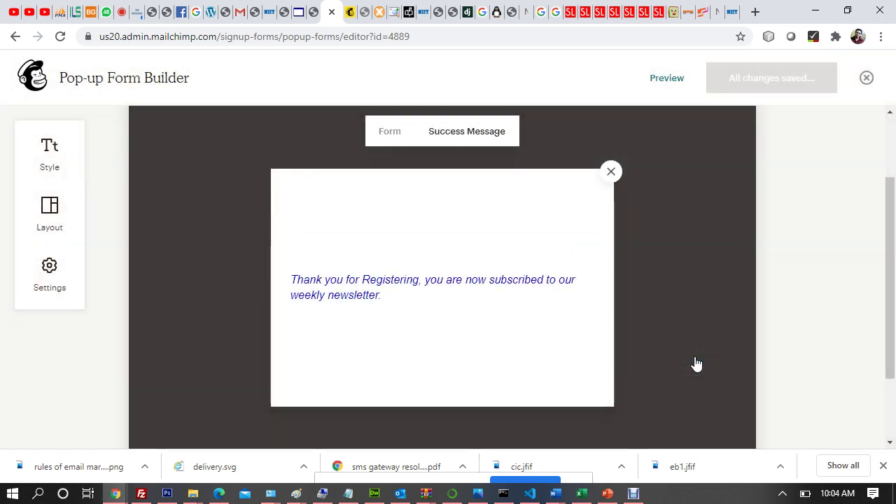
Step: Preview the pop-up form from its logo down to the Register button, then return to the form builder
{"action": "scroll", "coordinate": [414, 308], "scroll_direction": "down", "scroll_amount": 1}
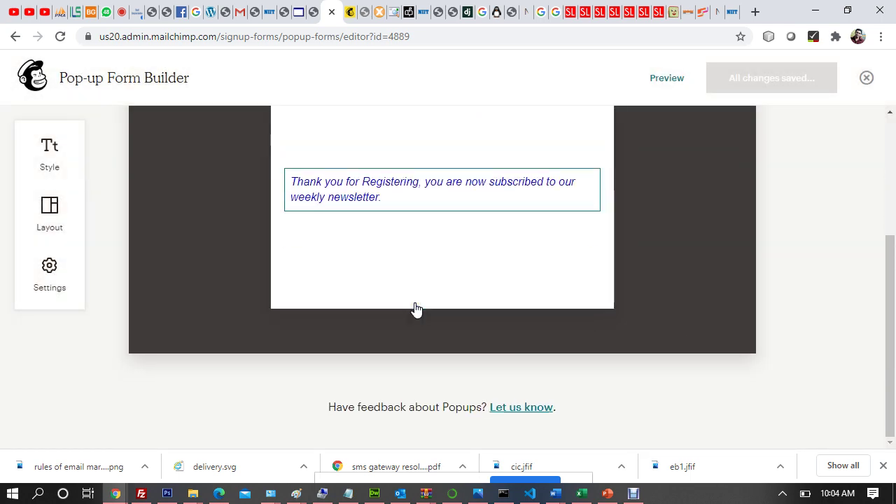
{"action": "scroll", "coordinate": [416, 309], "scroll_direction": "up", "scroll_amount": 3}
{"action": "left_click", "coordinate": [669, 79]}
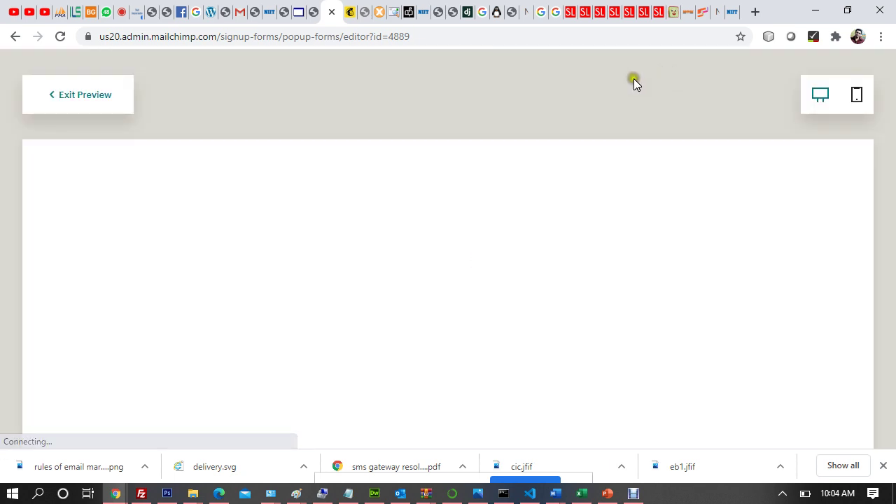
{"action": "scroll", "coordinate": [546, 220], "scroll_direction": "down", "scroll_amount": 2}
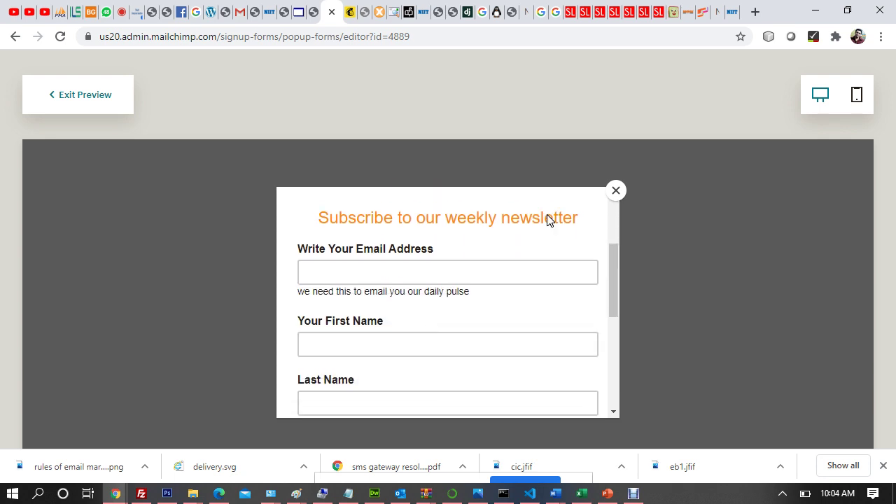
{"action": "scroll", "coordinate": [546, 220], "scroll_direction": "down", "scroll_amount": 2}
{"action": "scroll", "coordinate": [546, 220], "scroll_direction": "up", "scroll_amount": 5}
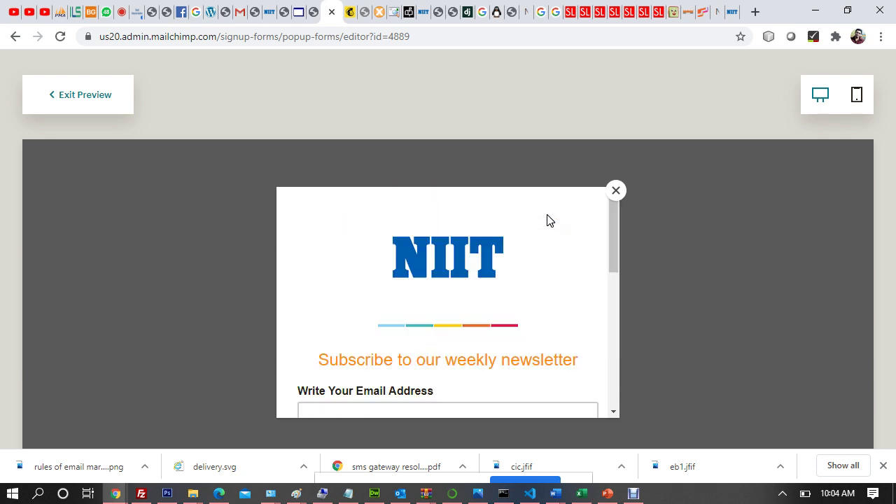
{"action": "scroll", "coordinate": [549, 220], "scroll_direction": "down", "scroll_amount": 10}
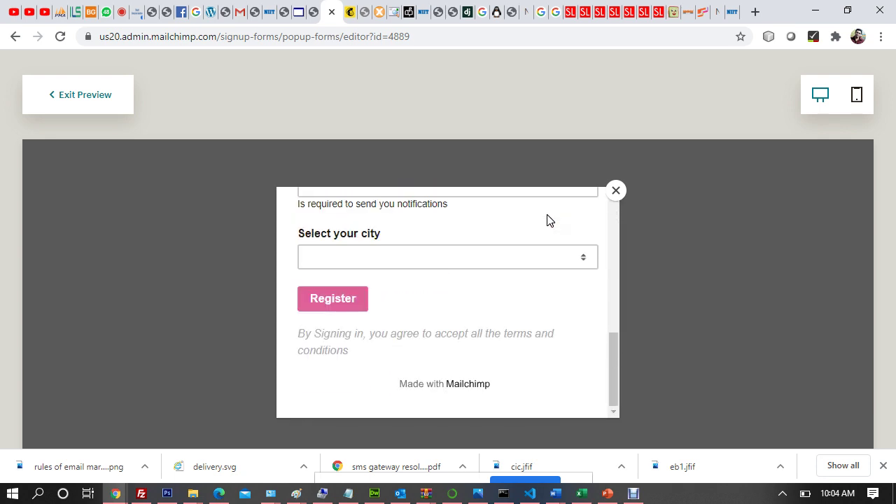
{"action": "scroll", "coordinate": [549, 220], "scroll_direction": "up", "scroll_amount": 10}
{"action": "left_click", "coordinate": [615, 192]}
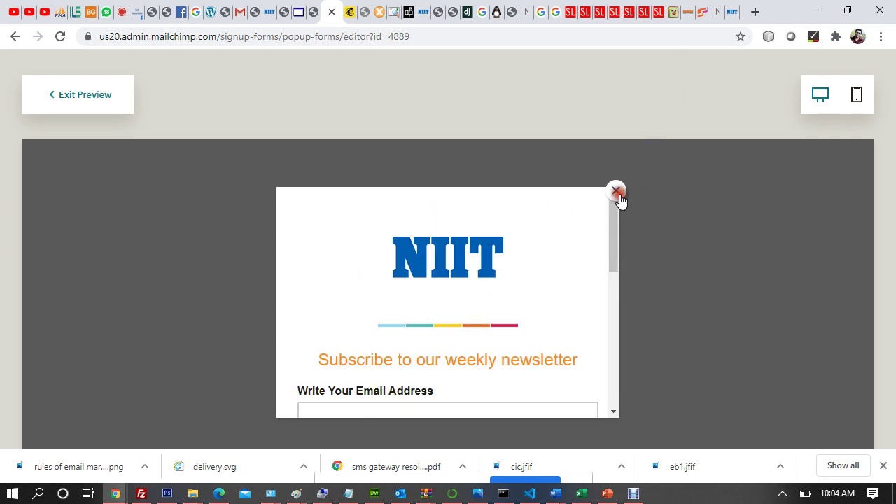
{"action": "left_click", "coordinate": [82, 82]}
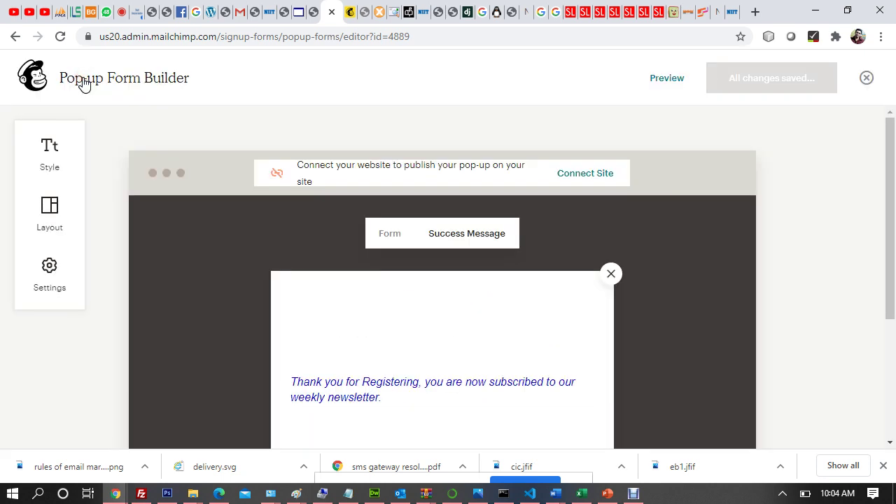
Step: Reload the live index.html page of the site in its browser tab and check it for the pop-up form
{"action": "scroll", "coordinate": [769, 257], "scroll_direction": "down", "scroll_amount": 3}
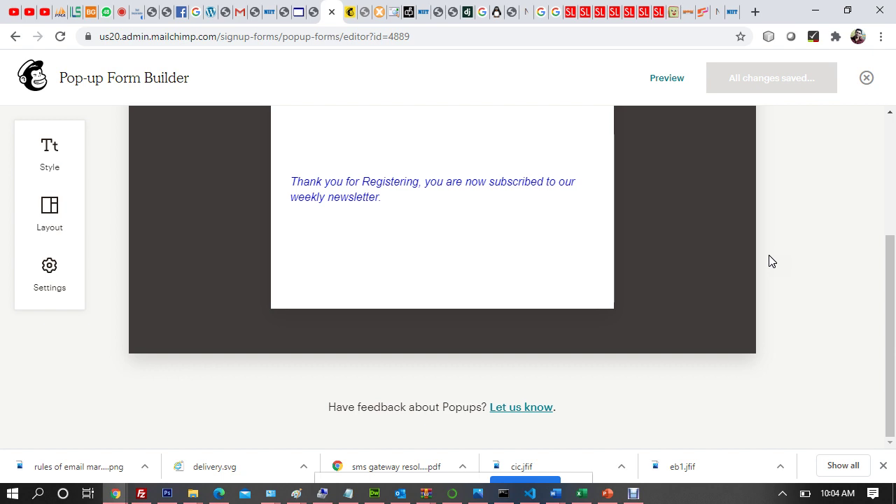
{"action": "scroll", "coordinate": [771, 262], "scroll_direction": "up", "scroll_amount": 3}
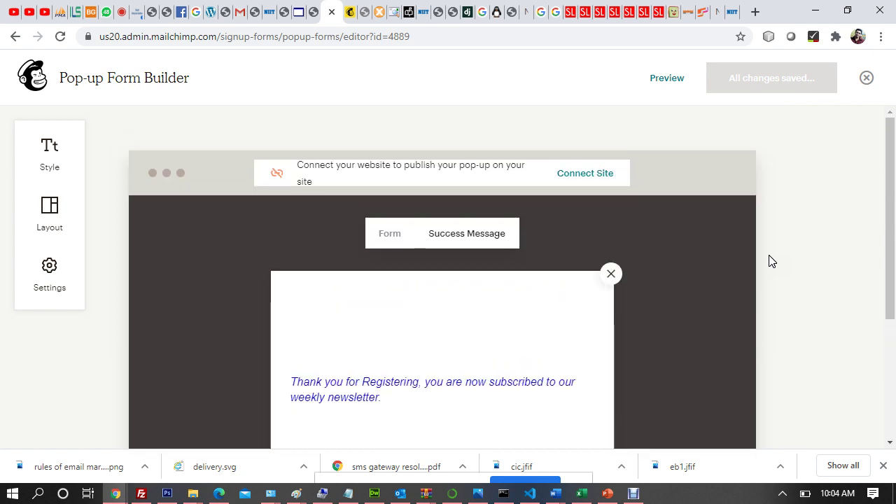
{"action": "left_click", "coordinate": [730, 11]}
{"action": "left_click", "coordinate": [511, 31]}
{"action": "key", "text": "Return"}
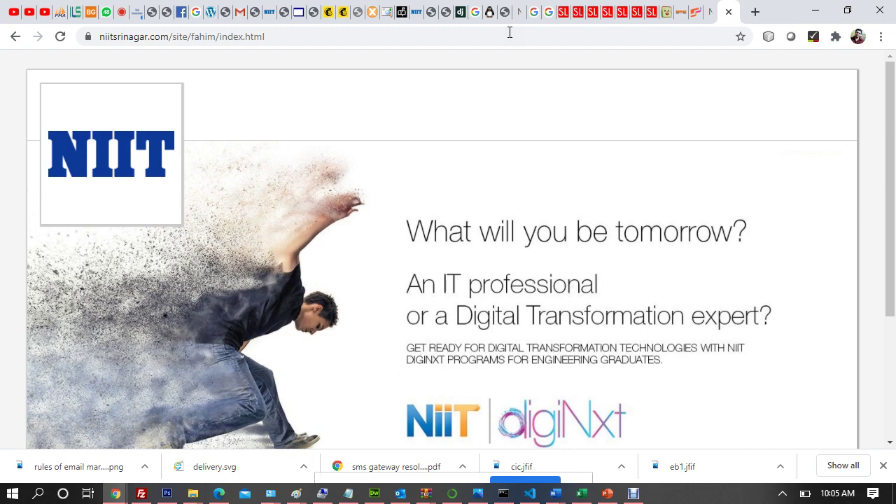
{"action": "left_click_drag", "start_coordinate": [890, 164], "coordinate": [894, 81]}
Step: Return to the form builder and start connecting the site, using the account owner's folder URL under niitsrinagar.com/site/ ending in index.html
{"action": "left_click", "coordinate": [341, 15]}
{"action": "left_click", "coordinate": [327, 16]}
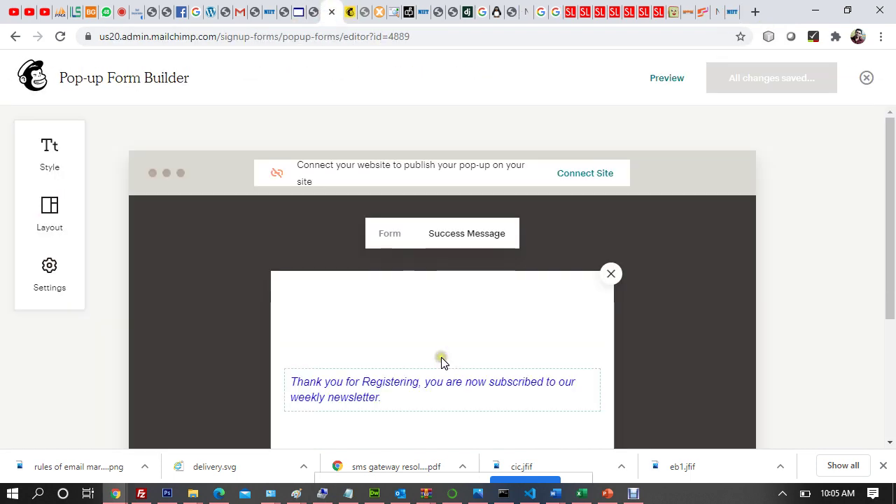
{"action": "scroll", "coordinate": [441, 362], "scroll_direction": "down", "scroll_amount": 3}
{"action": "scroll", "coordinate": [442, 362], "scroll_direction": "up", "scroll_amount": 3}
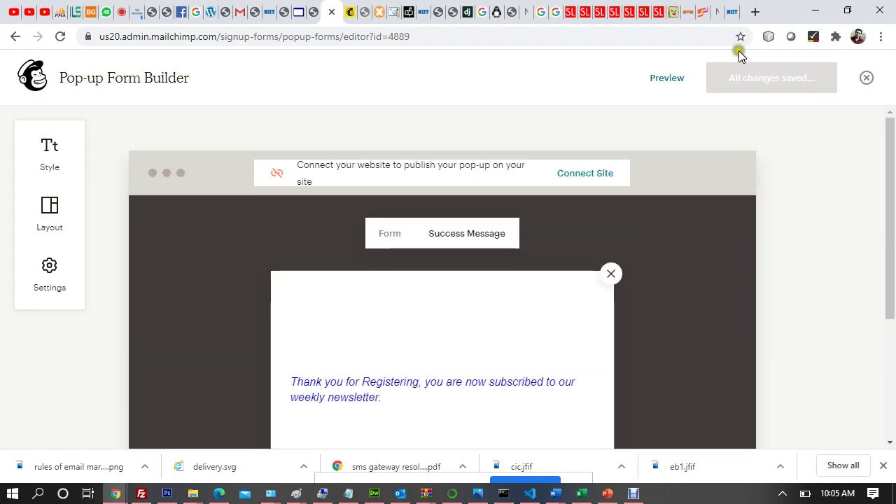
{"action": "left_click", "coordinate": [572, 175]}
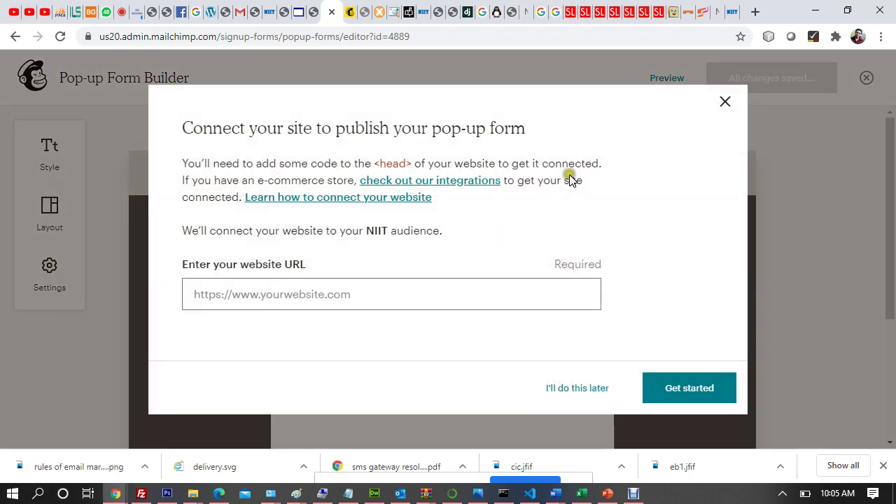
{"action": "left_click", "coordinate": [344, 300]}
{"action": "left_click", "coordinate": [334, 329]}
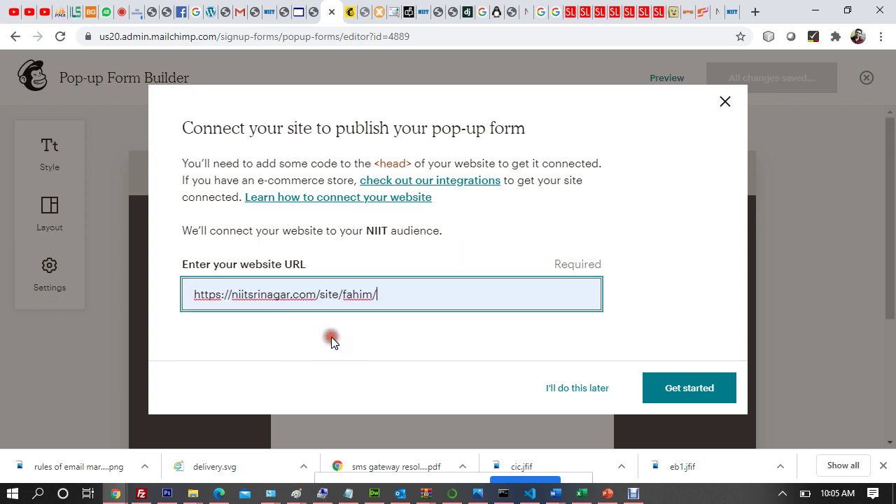
{"action": "type", "text": "inde"}
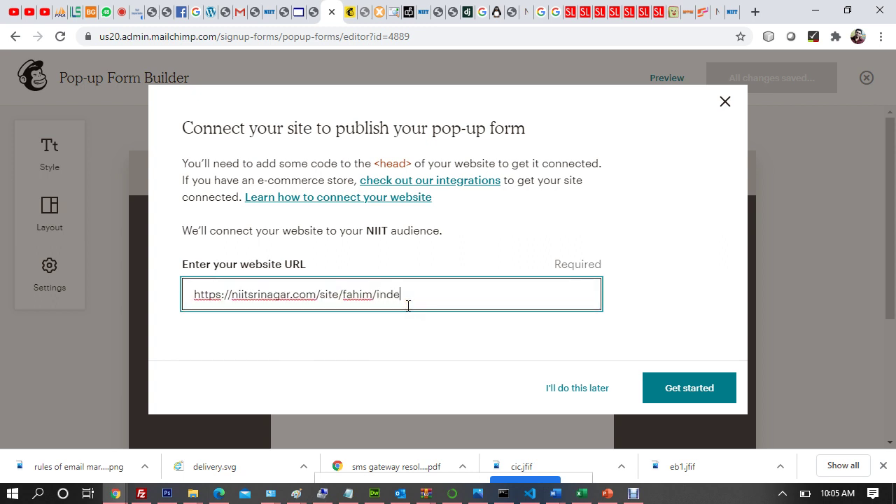
{"action": "type", "text": "x.html"}
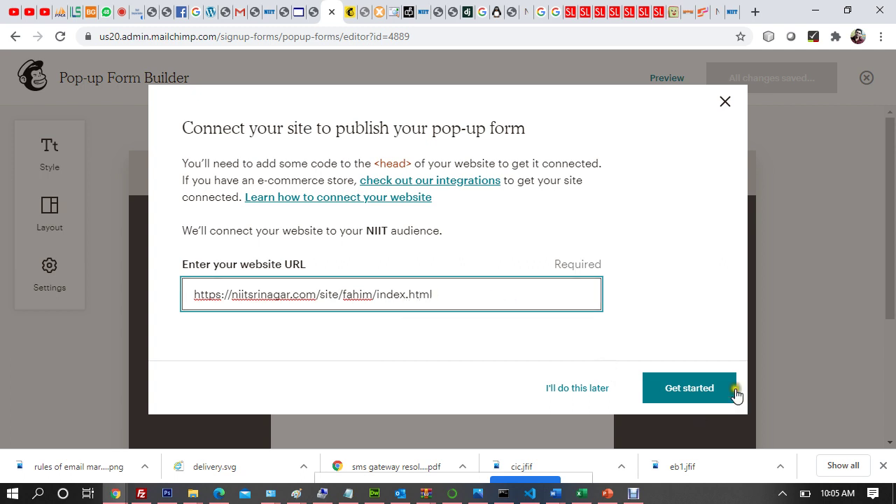
{"action": "left_click", "coordinate": [696, 383]}
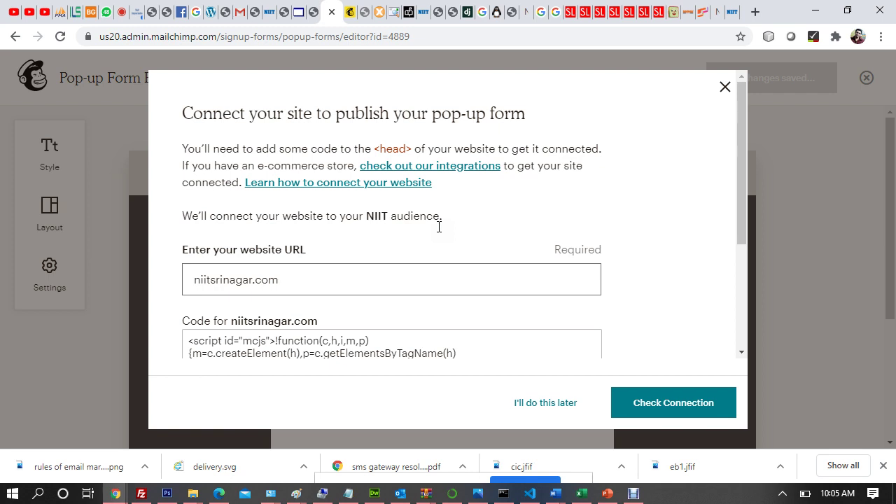
Step: Copy the generated connection script for niitsrinagar.com to the clipboard
{"action": "scroll", "coordinate": [439, 226], "scroll_direction": "down", "scroll_amount": 3}
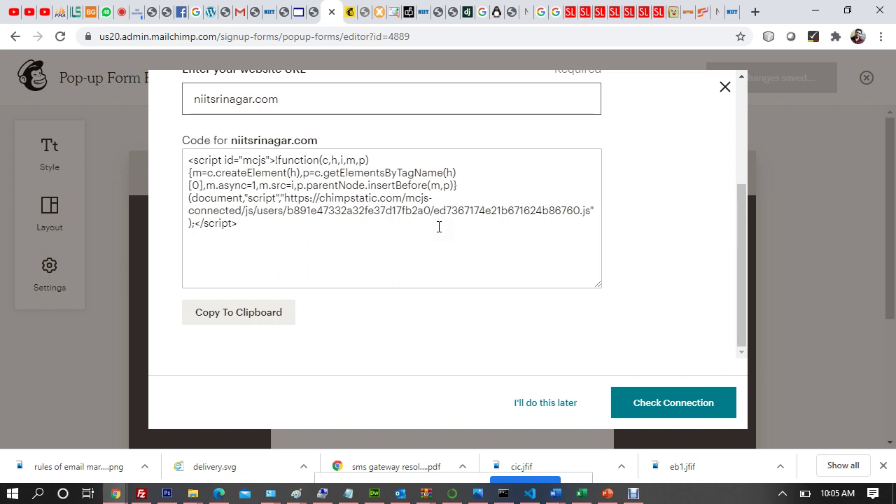
{"action": "left_click", "coordinate": [249, 322]}
{"action": "scroll", "coordinate": [376, 324], "scroll_direction": "up", "scroll_amount": 3}
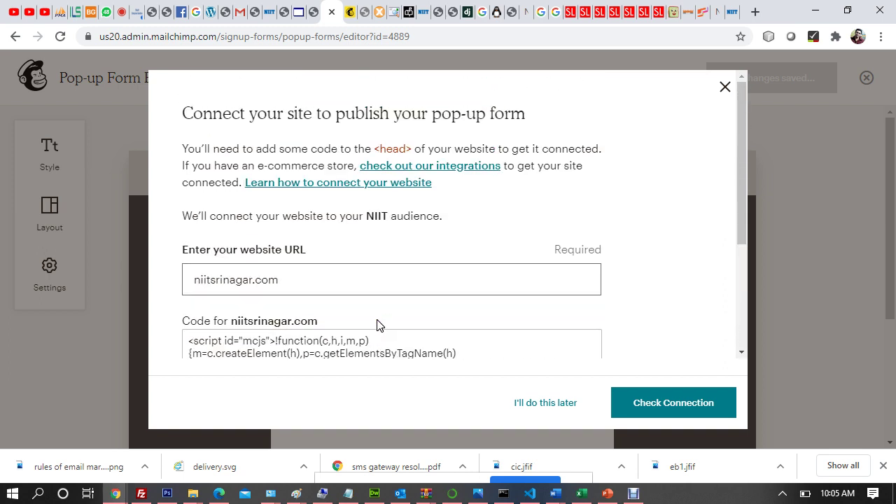
Step: Try to connect the site with the website URL extended to the account owner's folder under niitsrinagar.com/site/, checking the connection
{"action": "left_click", "coordinate": [350, 281]}
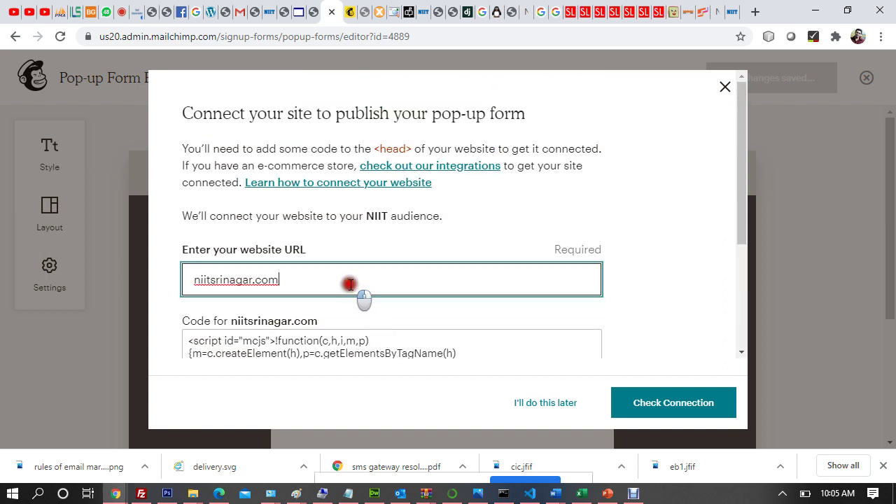
{"action": "type", "text": "/"}
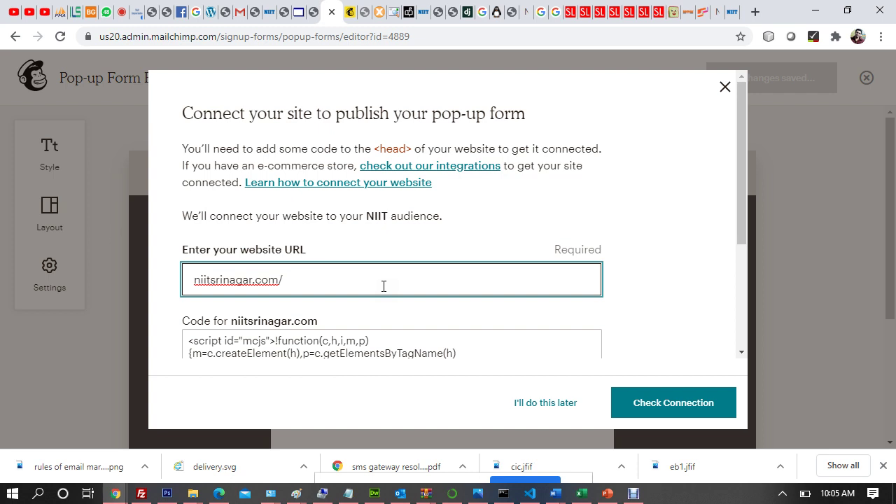
{"action": "type", "text": "site/fahim"}
{"action": "left_click", "coordinate": [673, 404]}
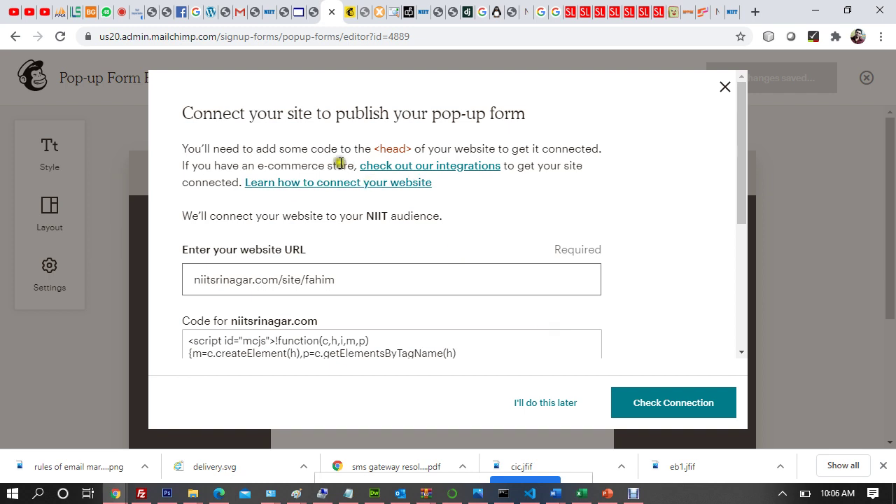
Step: Review the connection instructions, the generated script and the subfolder part of the entered website URL
{"action": "left_click_drag", "start_coordinate": [314, 116], "coordinate": [716, 124]}
{"action": "scroll", "coordinate": [658, 207], "scroll_direction": "down", "scroll_amount": 4}
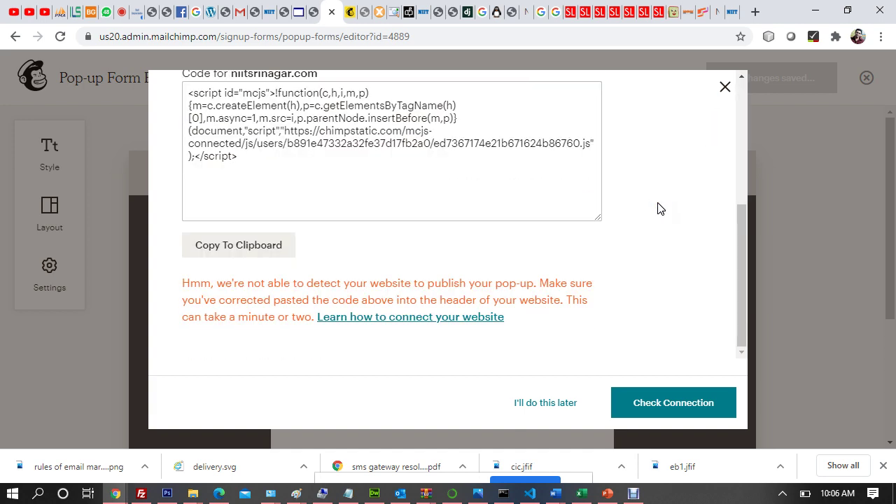
{"action": "scroll", "coordinate": [658, 207], "scroll_direction": "up", "scroll_amount": 4}
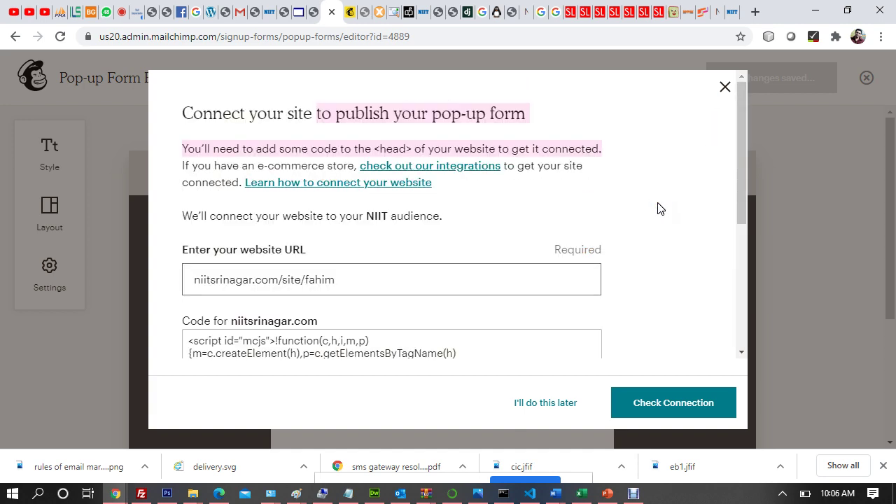
{"action": "left_click", "coordinate": [282, 283]}
{"action": "left_click_drag", "start_coordinate": [282, 282], "coordinate": [376, 281]}
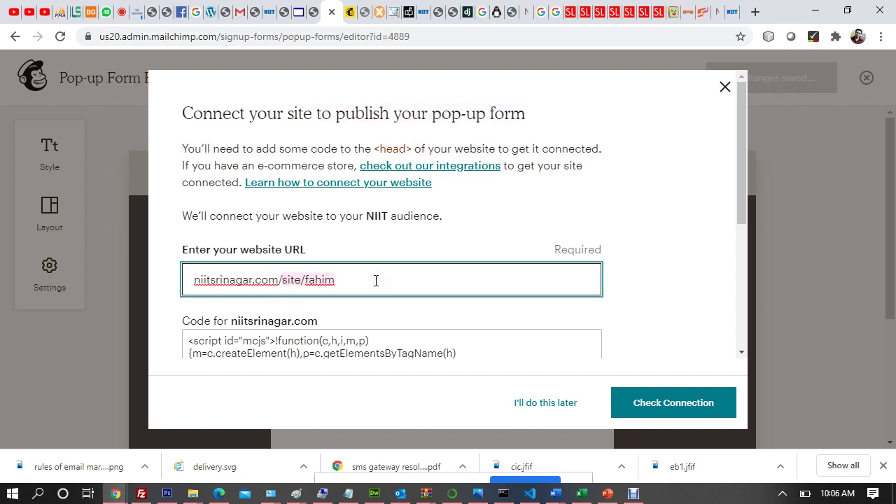
Step: Switch to FileZilla and list the server's root folder / as the remote site
{"action": "left_click", "coordinate": [141, 494]}
{"action": "left_click", "coordinate": [672, 308]}
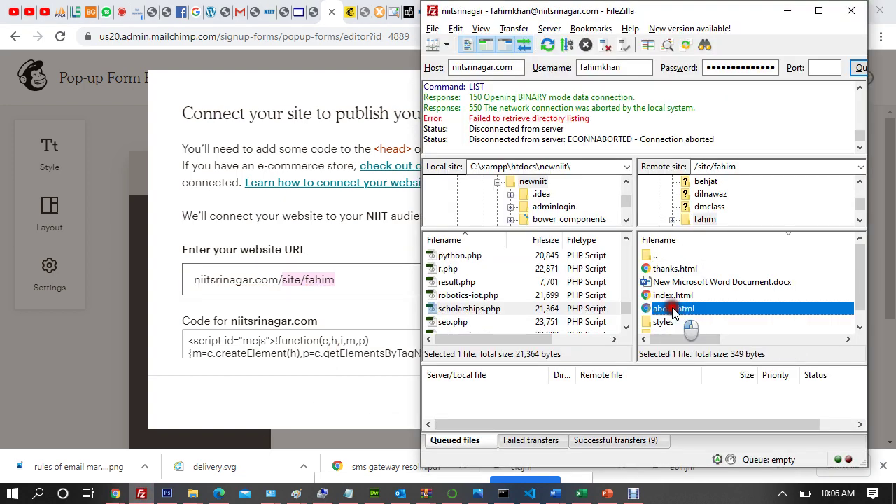
{"action": "left_click", "coordinate": [719, 168]}
{"action": "type", "text": "/"}
{"action": "key", "text": "Return"}
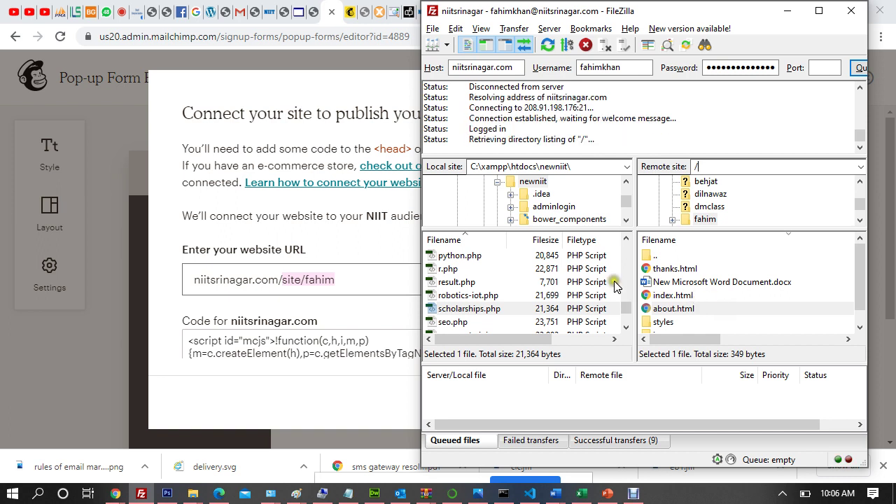
{"action": "left_click", "coordinate": [537, 309]}
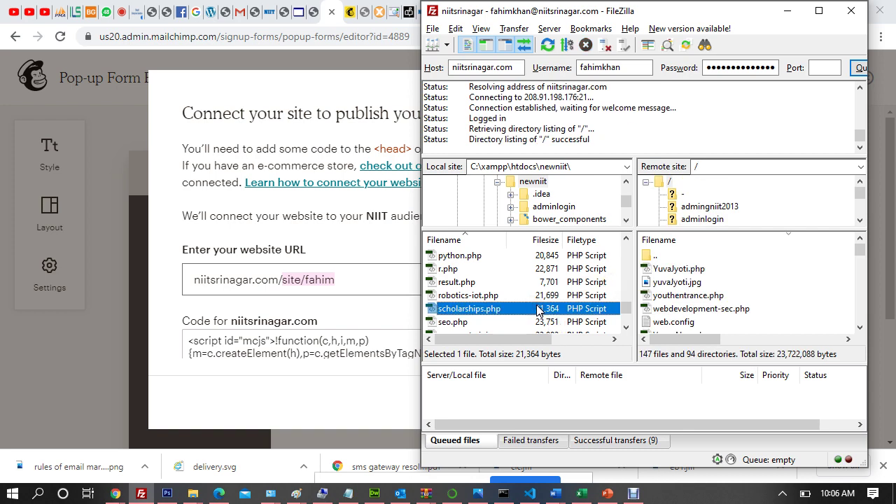
Step: Return to the connection dialog, shorten the website URL to niitsrinagar.com and check the connection
{"action": "left_click", "coordinate": [320, 342]}
{"action": "left_click", "coordinate": [296, 280]}
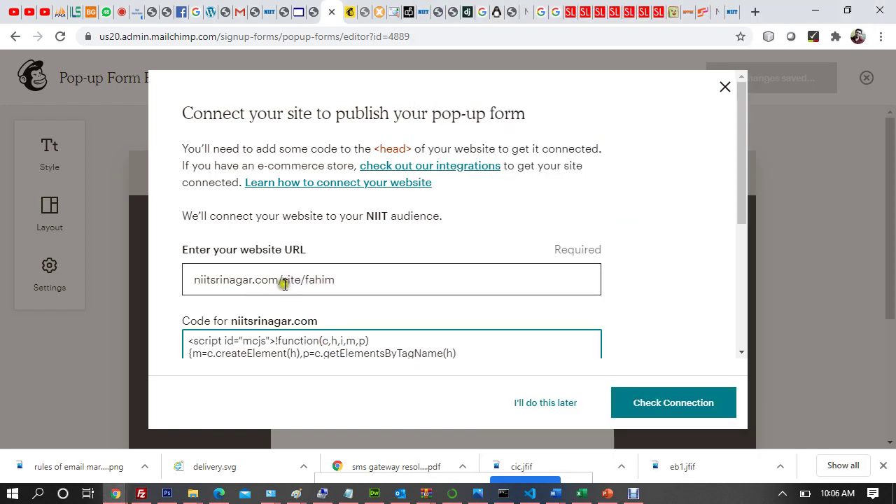
{"action": "key", "text": "BackSpace"}
{"action": "key", "text": "BackSpace"}
{"action": "key", "text": "BackSpace"}
{"action": "key", "text": "BackSpace"}
{"action": "key", "text": "BackSpace"}
{"action": "key", "text": "BackSpace"}
{"action": "key", "text": "BackSpace"}
{"action": "key", "text": "BackSpace"}
{"action": "key", "text": "BackSpace"}
{"action": "key", "text": "BackSpace"}
{"action": "key", "text": "BackSpace"}
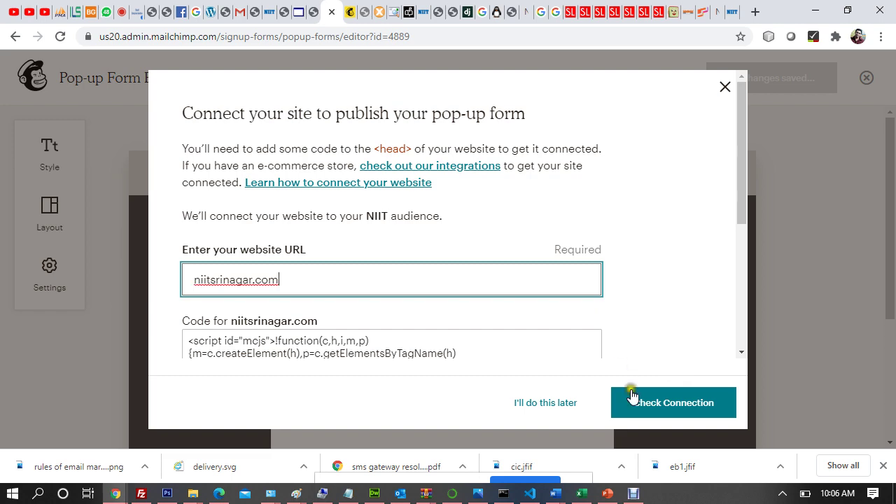
{"action": "left_click", "coordinate": [662, 404]}
{"action": "left_click", "coordinate": [289, 276]}
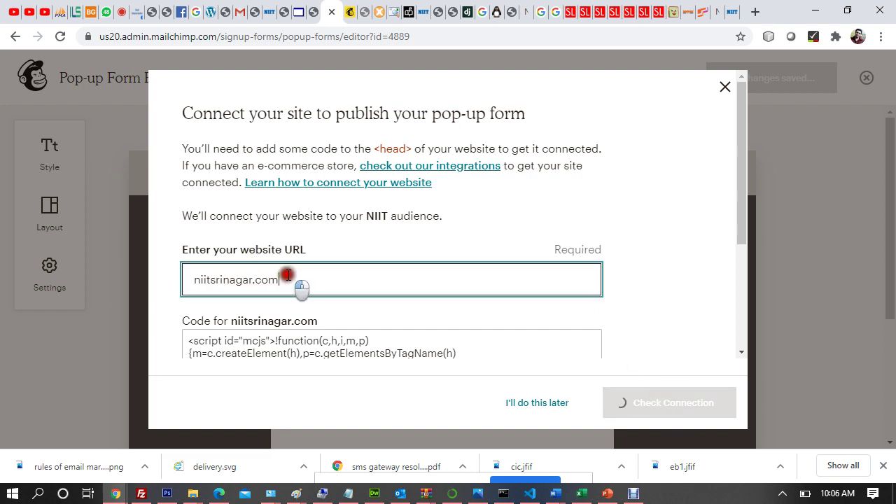
{"action": "left_click", "coordinate": [721, 12]}
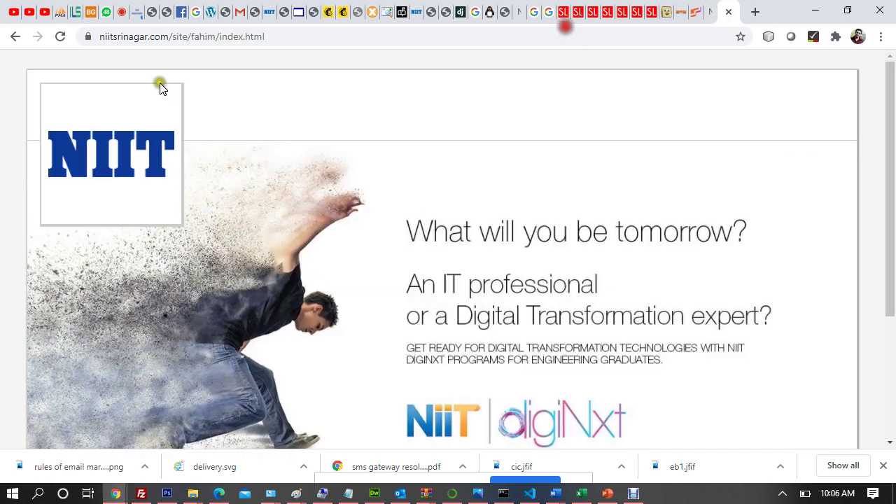
{"action": "left_click_drag", "start_coordinate": [174, 35], "coordinate": [602, 60]}
{"action": "key", "text": "BackSpace"}
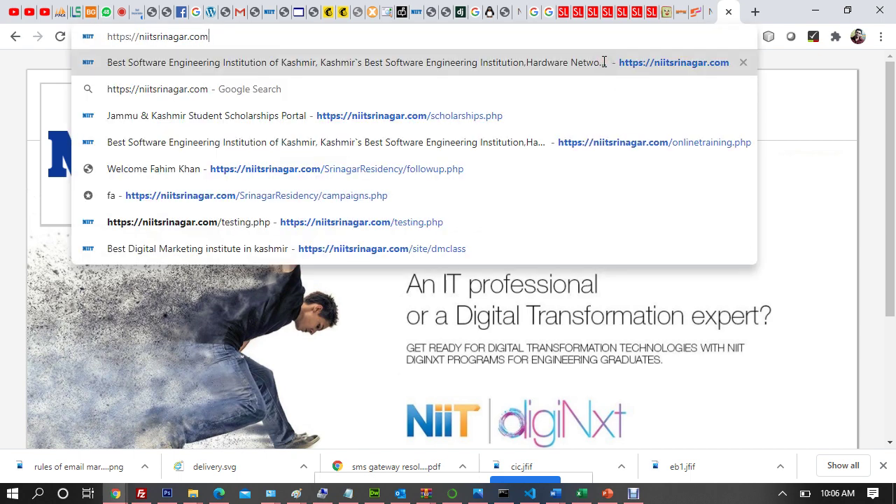
{"action": "key", "text": "ctrl+a"}
{"action": "key", "text": "BackSpace"}
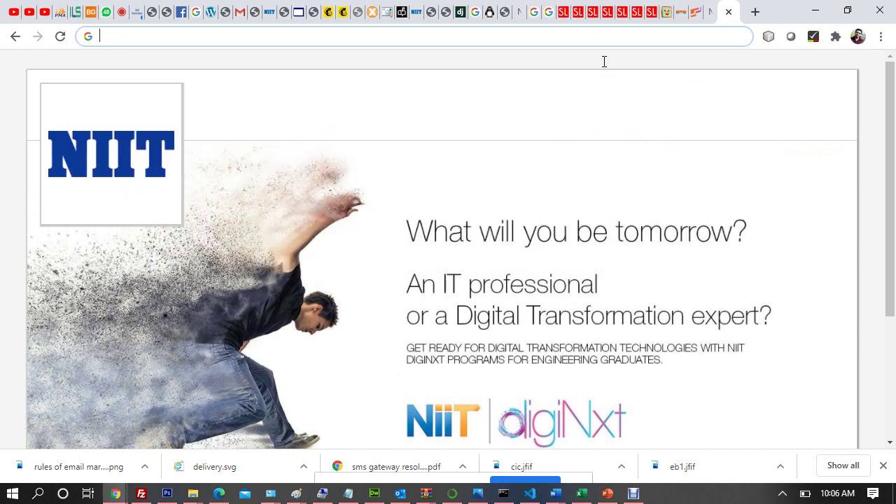
{"action": "key", "text": "ctrl+z"}
{"action": "key", "text": "BackSpace"}
{"action": "left_click", "coordinate": [332, 16]}
{"action": "key", "text": "ctrl+a"}
{"action": "key", "text": "ctrl+v"}
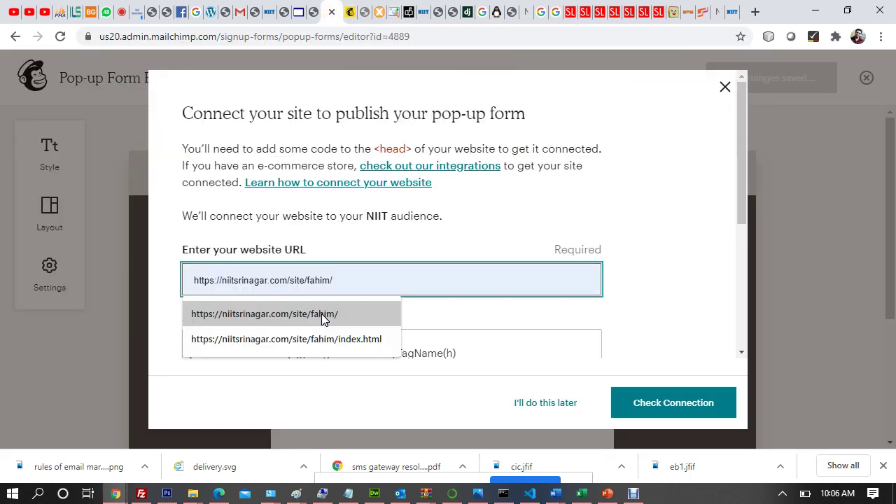
{"action": "left_click", "coordinate": [474, 235]}
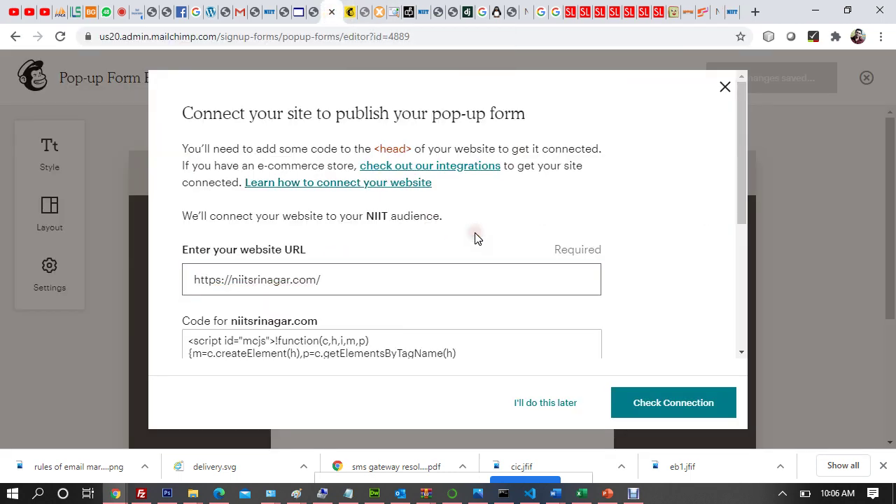
Step: Copy the connection script for niitsrinagar.com to the clipboard again
{"action": "scroll", "coordinate": [456, 315], "scroll_direction": "down", "scroll_amount": 2}
{"action": "scroll", "coordinate": [516, 283], "scroll_direction": "up", "scroll_amount": 2}
{"action": "scroll", "coordinate": [520, 285], "scroll_direction": "down", "scroll_amount": 4}
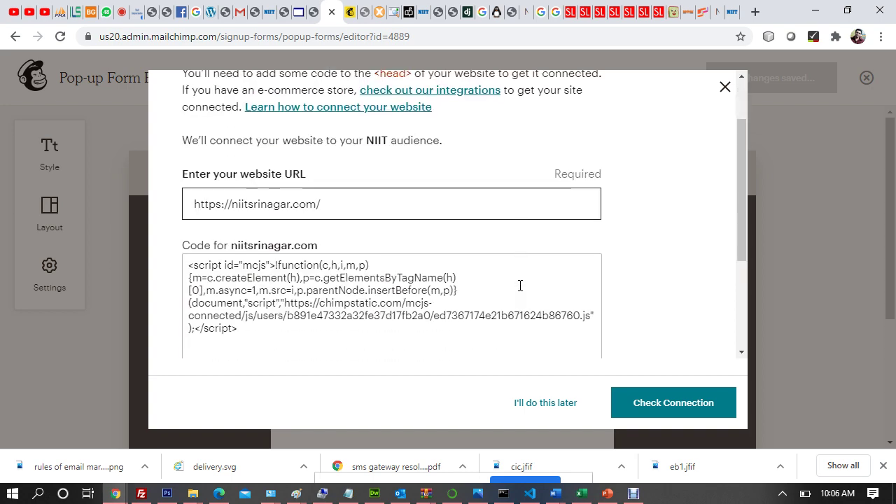
{"action": "scroll", "coordinate": [520, 285], "scroll_direction": "up", "scroll_amount": 3}
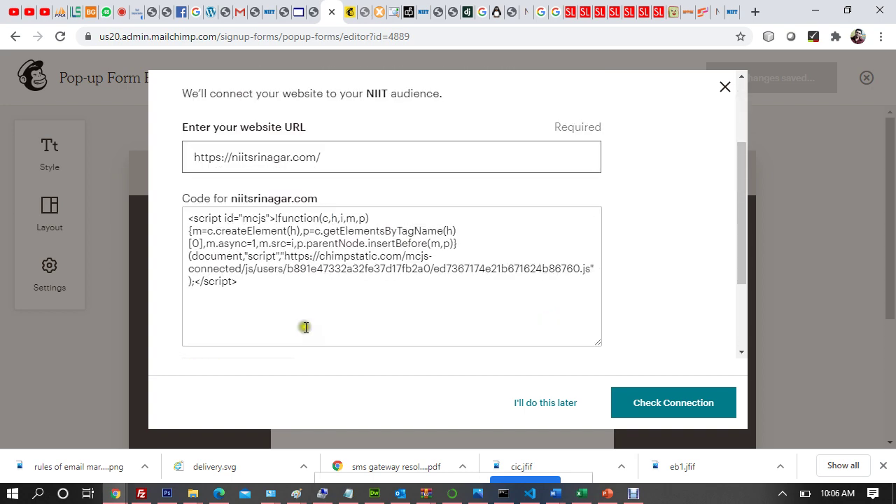
{"action": "scroll", "coordinate": [242, 310], "scroll_direction": "down", "scroll_amount": 4}
{"action": "left_click", "coordinate": [241, 260]}
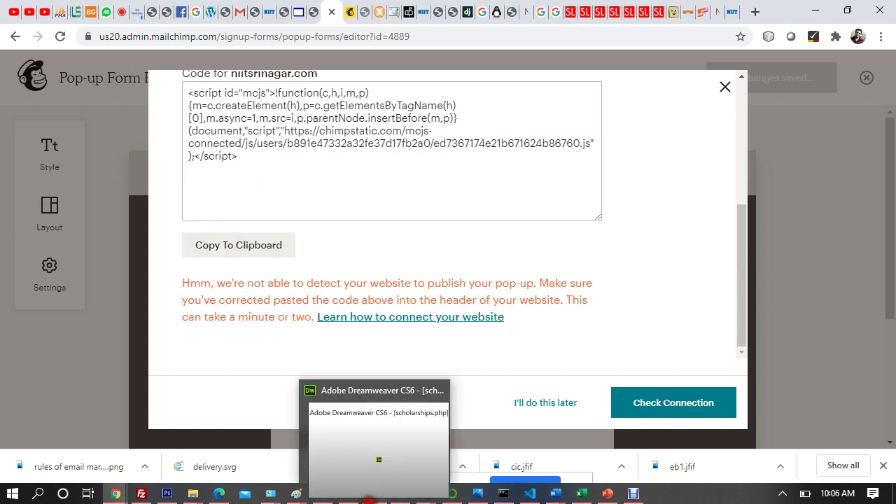
Step: Switch to Dreamweaver and open the header file from the views folder of the newniit site
{"action": "left_click", "coordinate": [374, 494]}
{"action": "left_click", "coordinate": [312, 189]}
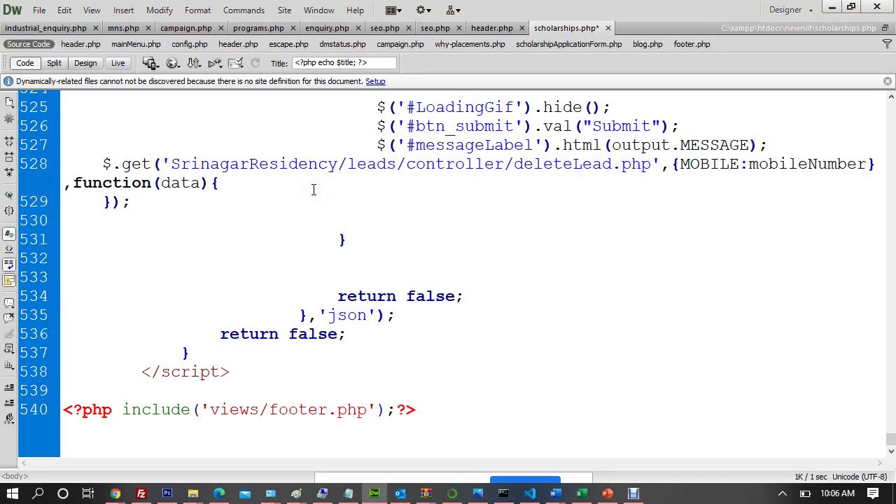
{"action": "scroll", "coordinate": [436, 187], "scroll_direction": "up", "scroll_amount": 1}
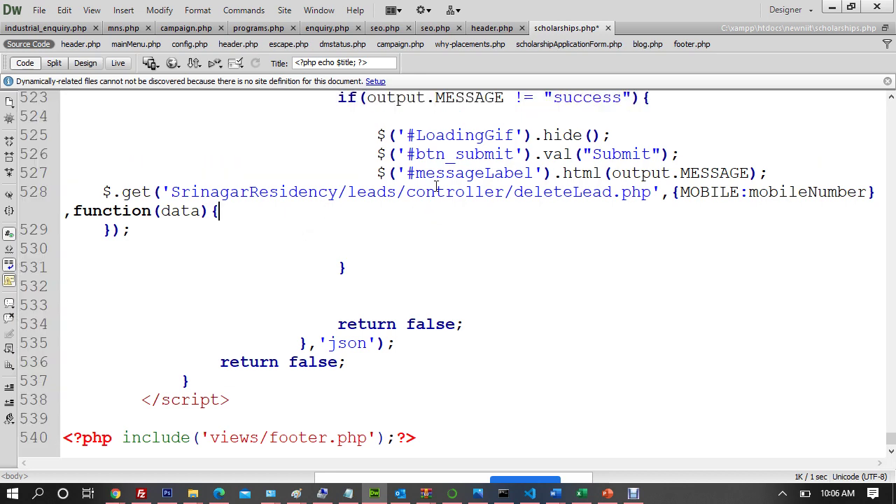
{"action": "key", "text": "ctrl+o"}
{"action": "left_click", "coordinate": [345, 231]}
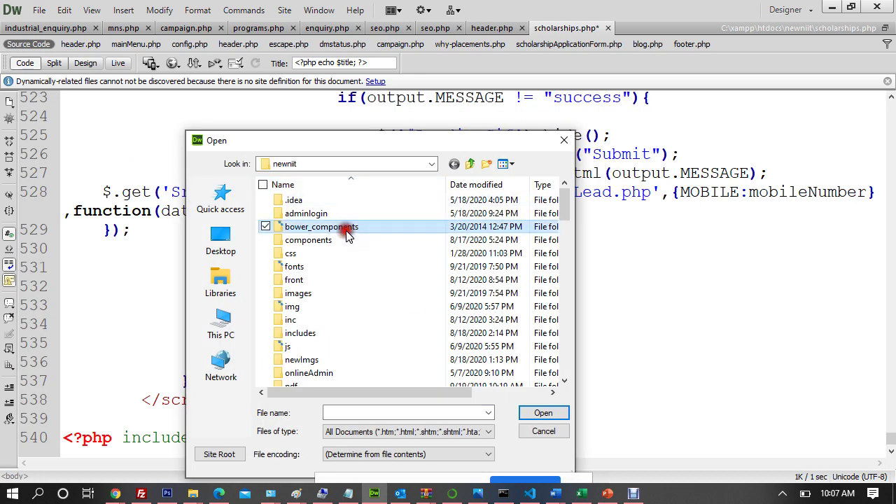
{"action": "key", "text": "v"}
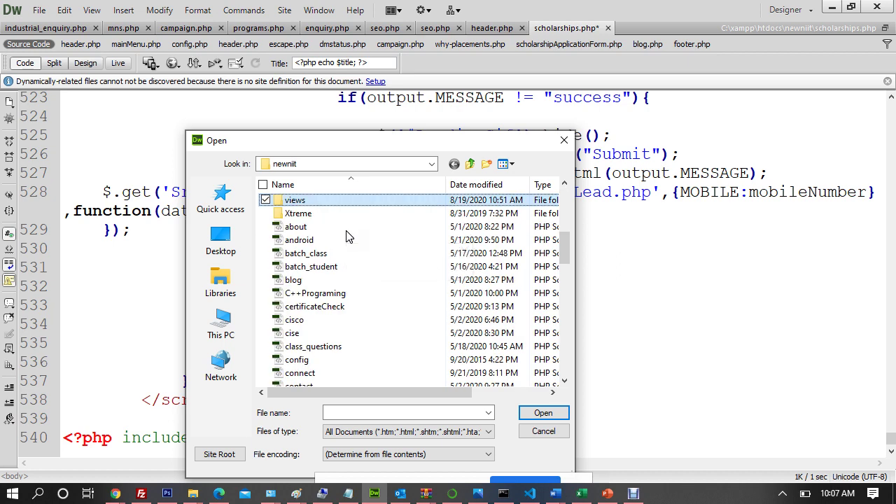
{"action": "key", "text": "Return"}
{"action": "key", "text": "Down"}
{"action": "key", "text": "Down"}
{"action": "key", "text": "h"}
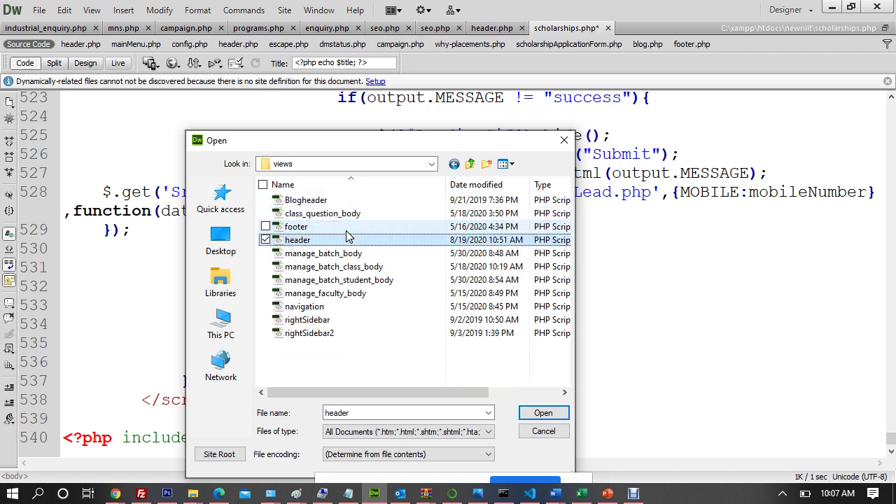
{"action": "key", "text": "Return"}
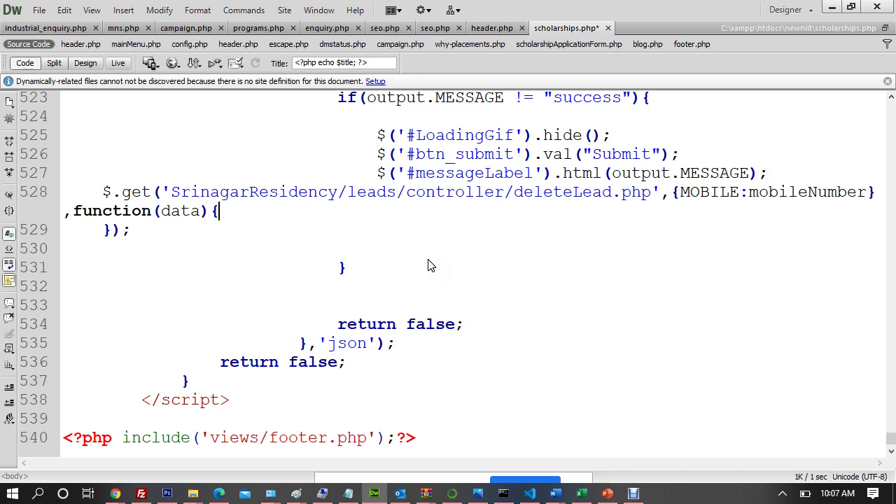
Step: Switch to FileZilla and set the local site to the C:\xampp\htdocs\newniit\views\ folder
{"action": "left_click", "coordinate": [141, 494]}
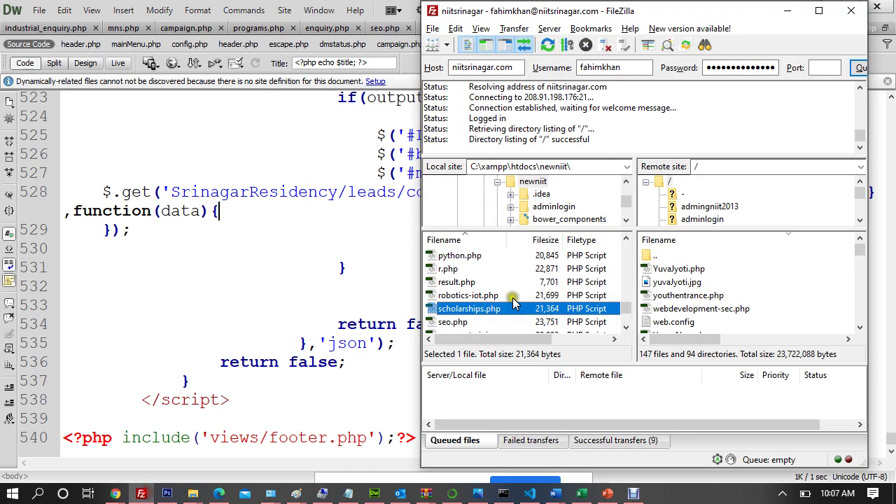
{"action": "left_click", "coordinate": [581, 166]}
{"action": "type", "text": "views\\"}
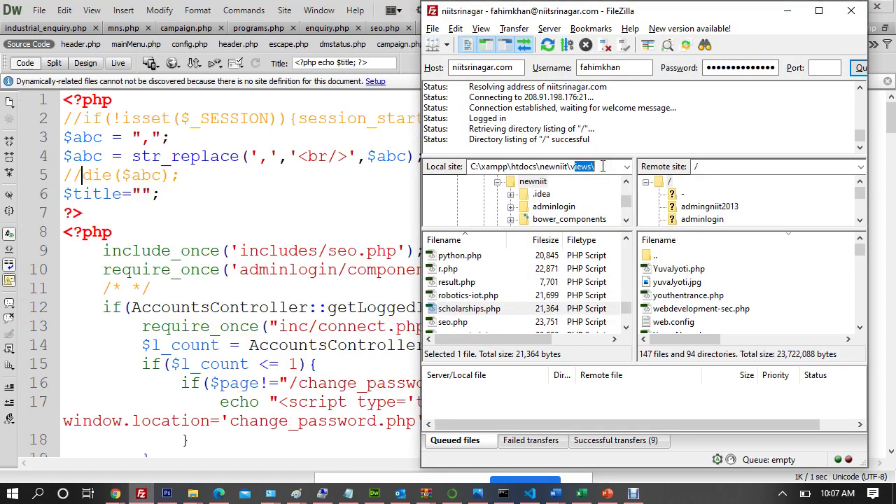
{"action": "key", "text": "Return"}
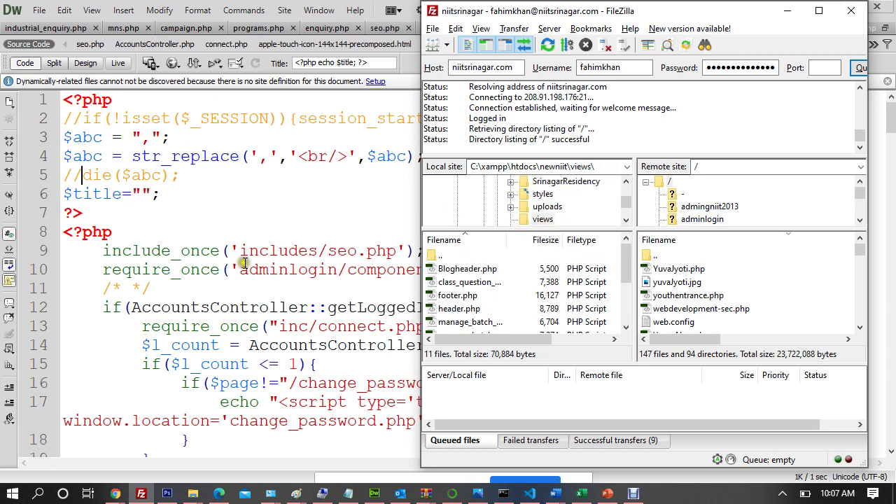
Step: Return to Dreamweaver and paste the Mailchimp script on the empty line 100 of header.php, just before the closing head tag
{"action": "left_click", "coordinate": [241, 229]}
{"action": "scroll", "coordinate": [240, 228], "scroll_direction": "down", "scroll_amount": 20}
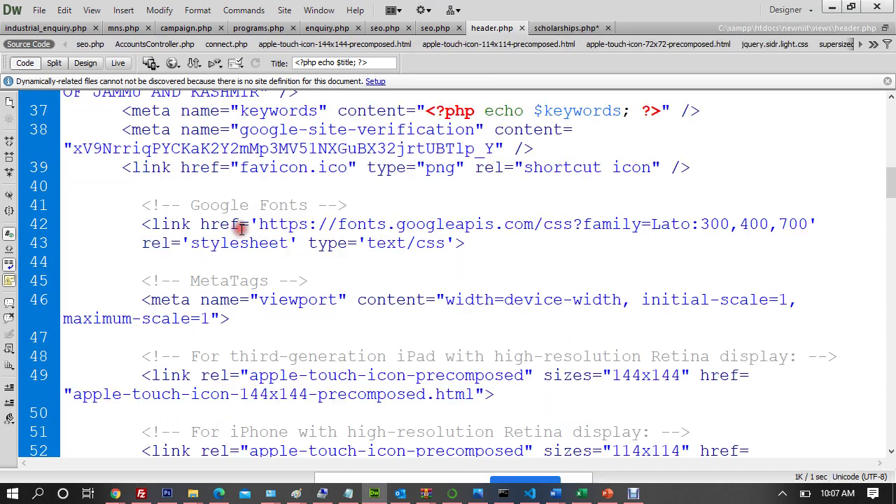
{"action": "scroll", "coordinate": [240, 229], "scroll_direction": "up", "scroll_amount": 5}
{"action": "scroll", "coordinate": [240, 229], "scroll_direction": "up", "scroll_amount": 2}
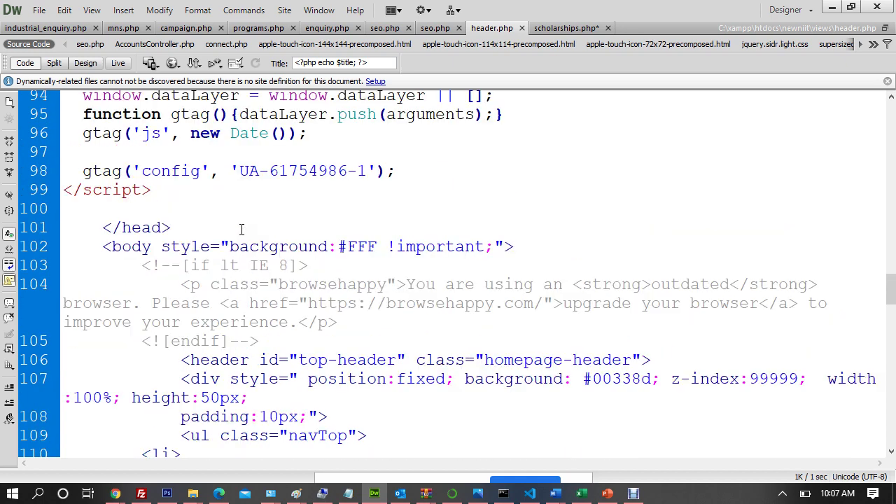
{"action": "left_click", "coordinate": [148, 210]}
{"action": "key", "text": "ctrl+v"}
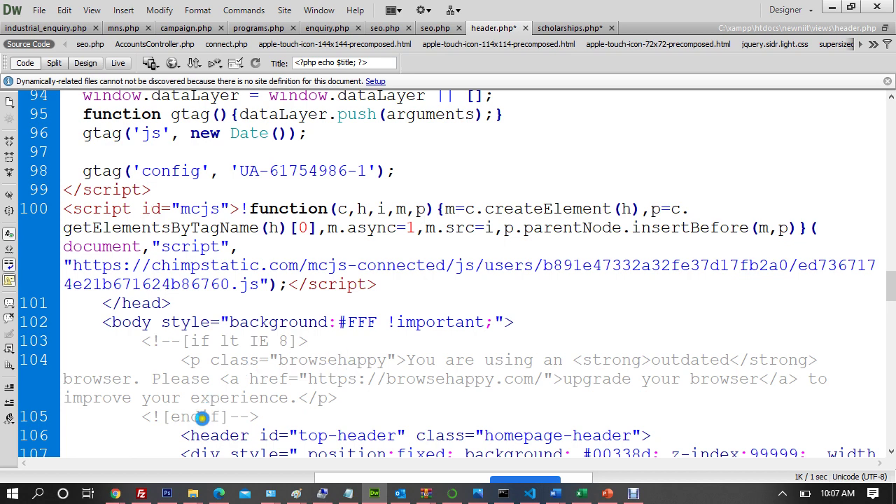
Step: Switch to FileZilla and open the /views folder on the remote site, then focus the local file list
{"action": "left_click", "coordinate": [141, 493]}
{"action": "left_click", "coordinate": [732, 166]}
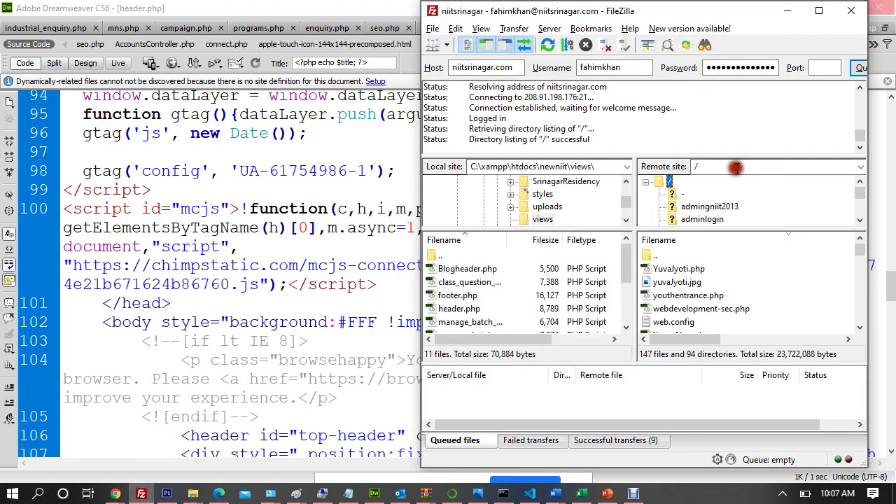
{"action": "left_click", "coordinate": [743, 166]}
{"action": "type", "text": "vie"}
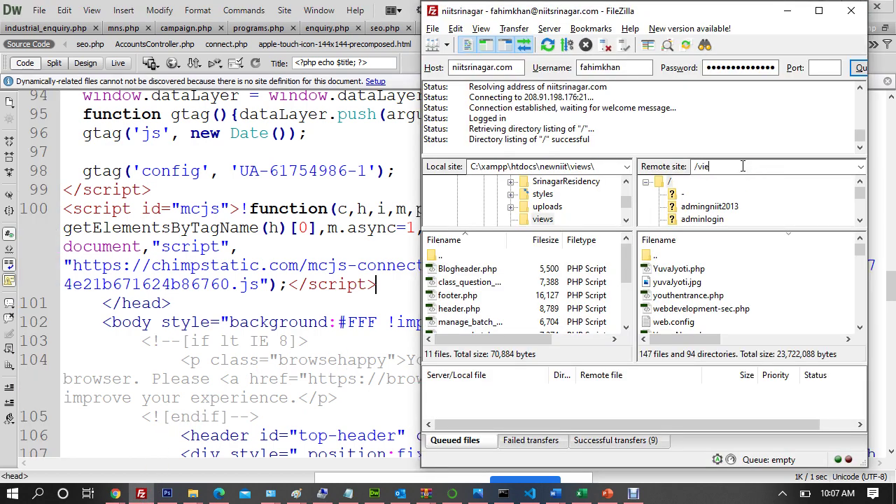
{"action": "type", "text": "ws"}
{"action": "key", "text": "Return"}
{"action": "left_click", "coordinate": [525, 272]}
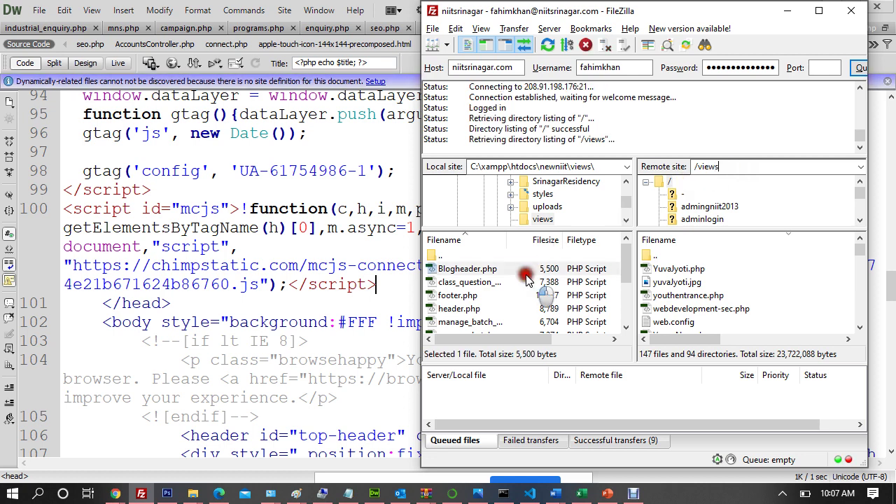
Step: Upload the local header.php to the remote /views folder
{"action": "key", "text": "h"}
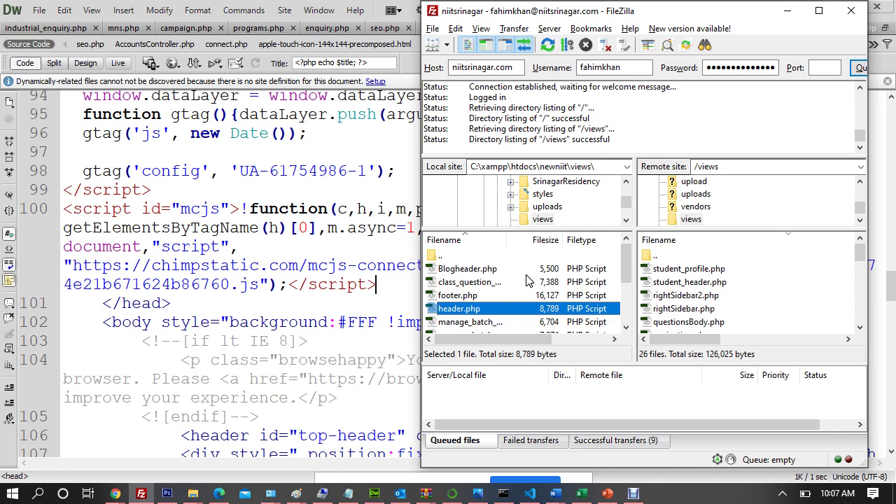
{"action": "key", "text": "Return"}
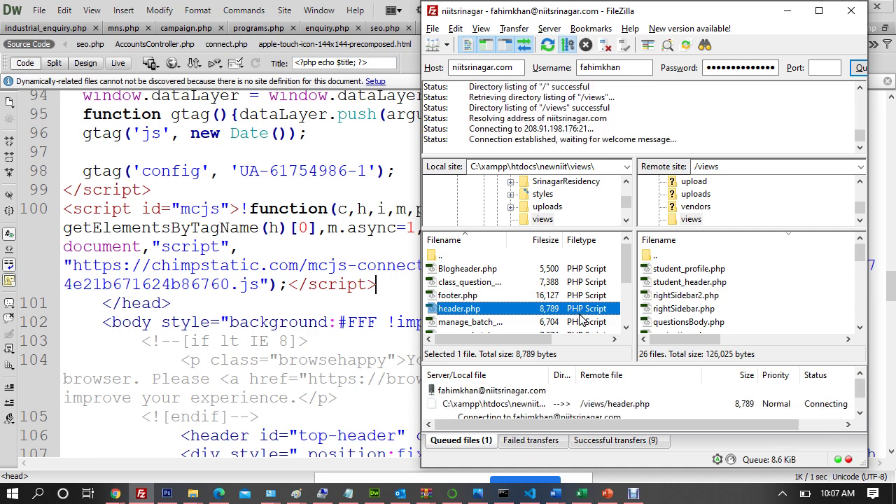
{"action": "left_click", "coordinate": [706, 331]}
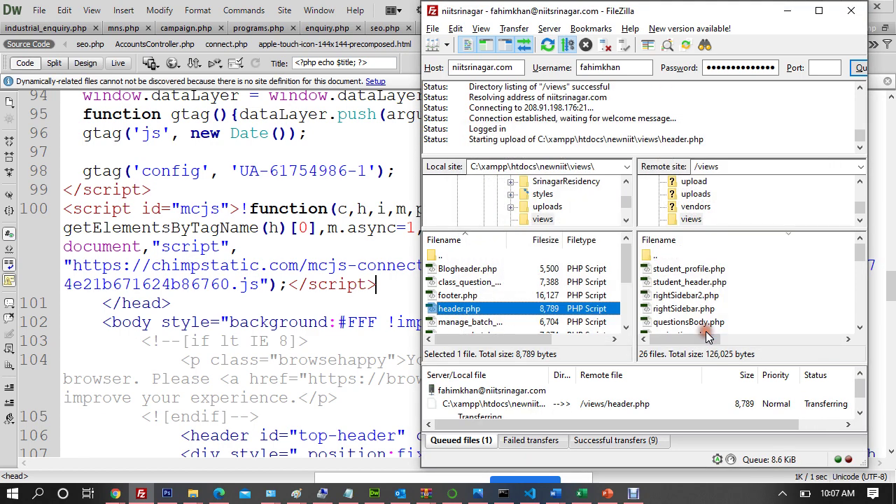
Step: Switch to Chrome and load the niitsrinagar.com home page in the tab showing the site's index.html page
{"action": "mouse_move", "coordinate": [116, 494]}
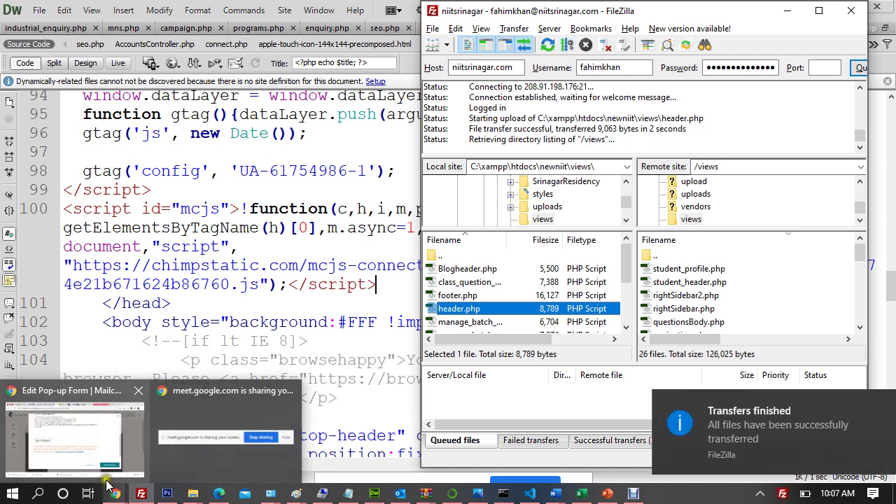
{"action": "left_click", "coordinate": [100, 466]}
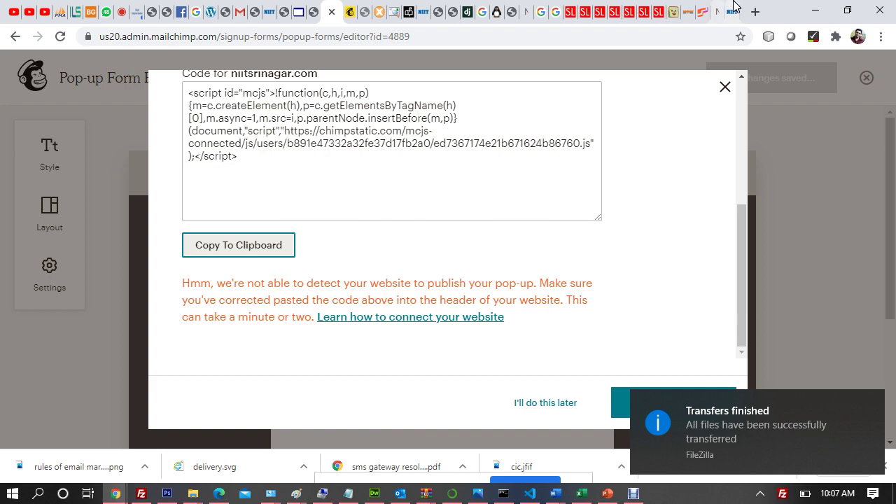
{"action": "left_click", "coordinate": [734, 9]}
{"action": "left_click", "coordinate": [175, 38]}
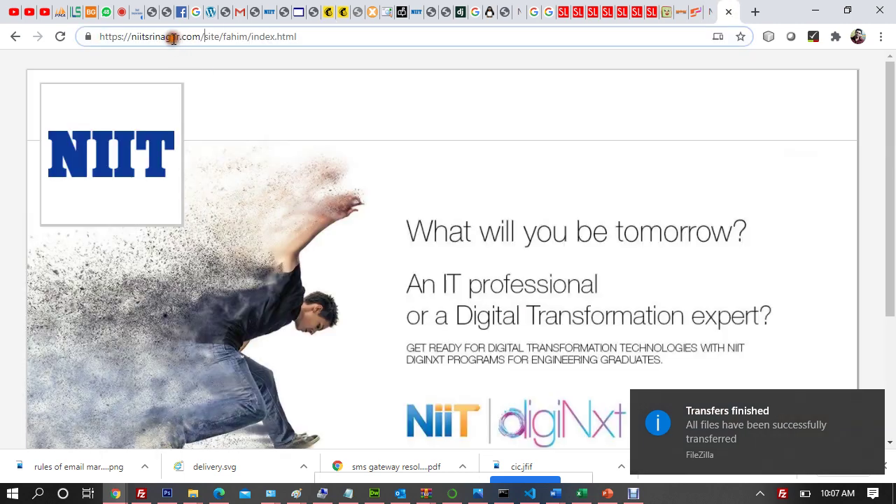
{"action": "left_click_drag", "start_coordinate": [212, 37], "coordinate": [856, 50]}
{"action": "key", "text": "BackSpace"}
{"action": "key", "text": "BackSpace"}
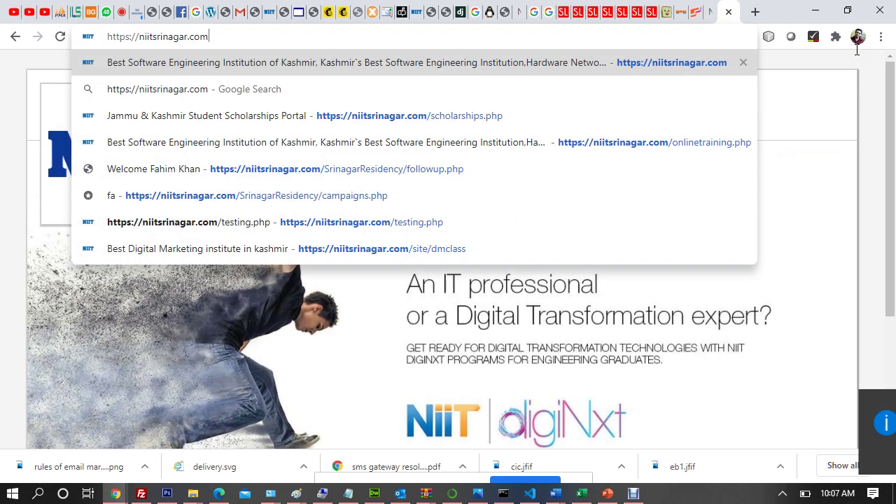
{"action": "key", "text": "Return"}
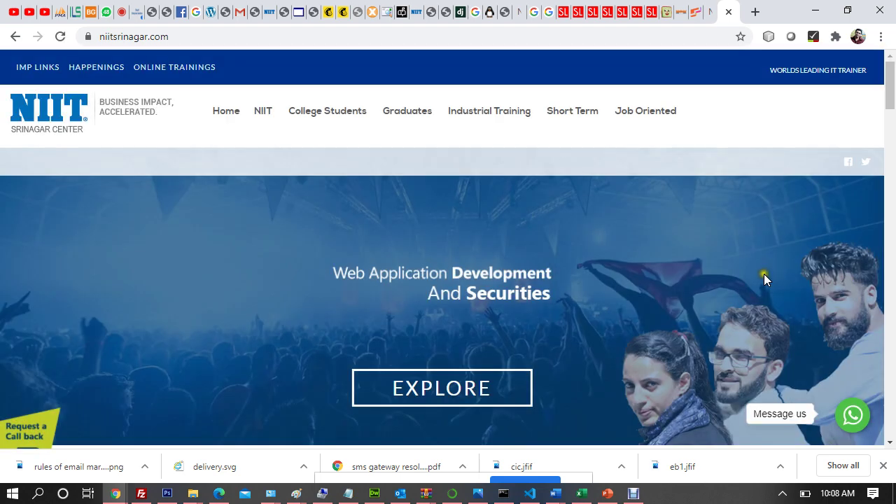
{"action": "left_click", "coordinate": [633, 493]}
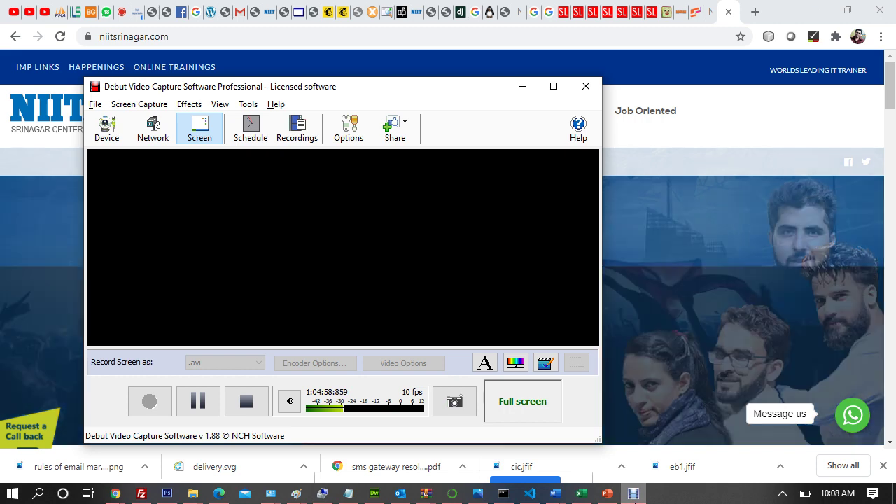
{"action": "left_click", "coordinate": [634, 498]}
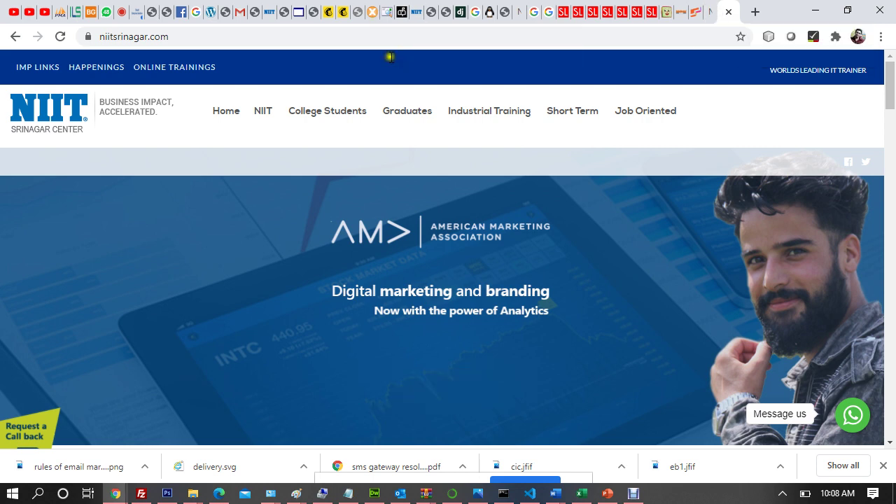
{"action": "left_click", "coordinate": [347, 15]}
{"action": "left_click", "coordinate": [326, 14]}
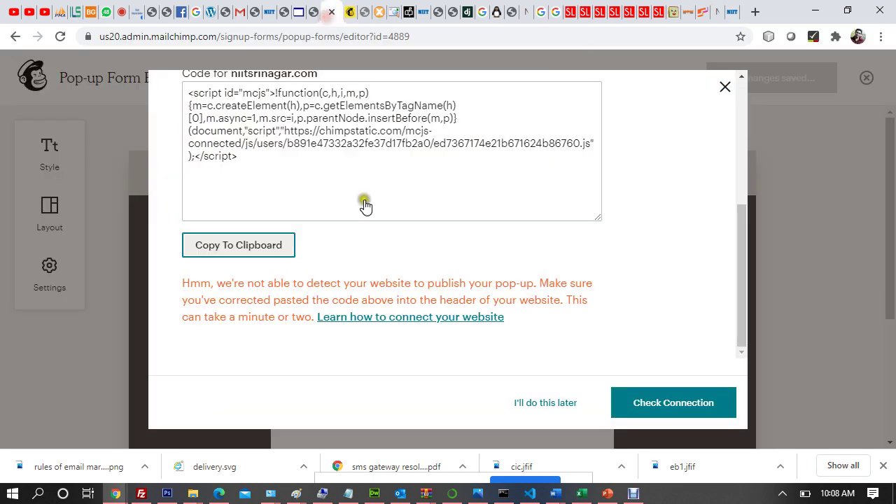
{"action": "scroll", "coordinate": [439, 350], "scroll_direction": "up", "scroll_amount": 5}
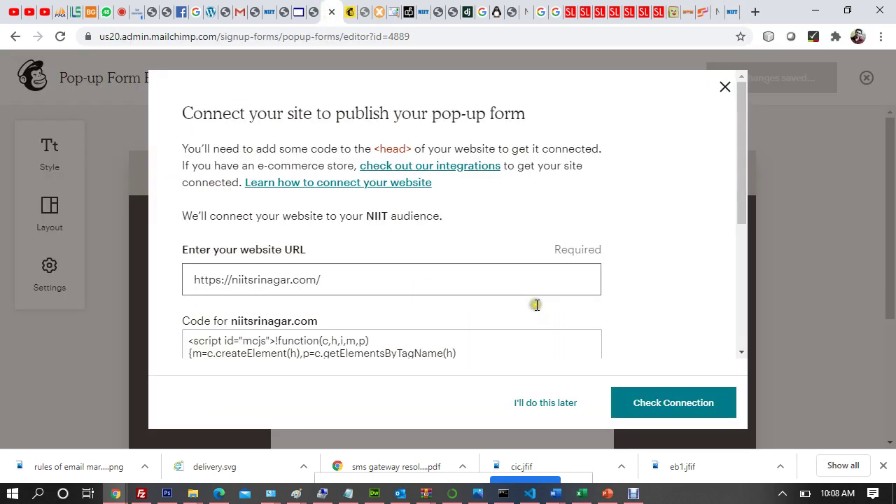
{"action": "left_click", "coordinate": [649, 402]}
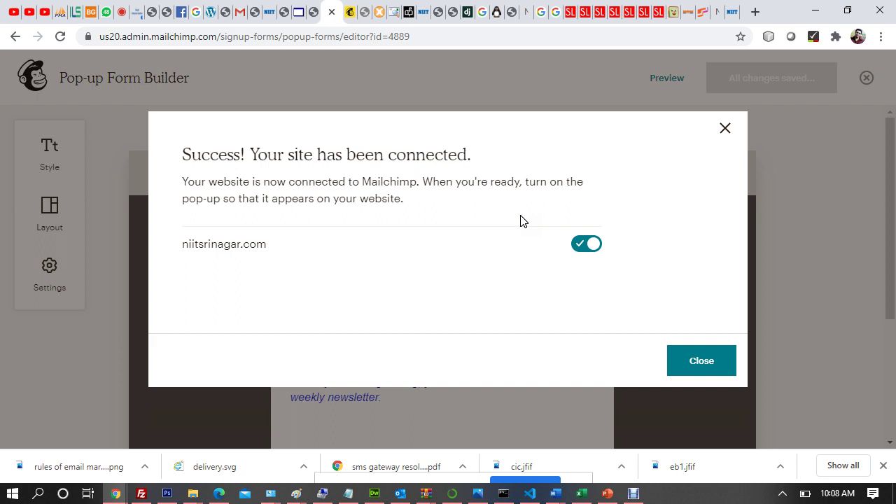
Step: Read the site connection message and close the dialog, leaving the pop-up turned on for niitsrinagar.com
{"action": "left_click_drag", "start_coordinate": [249, 154], "coordinate": [480, 166]}
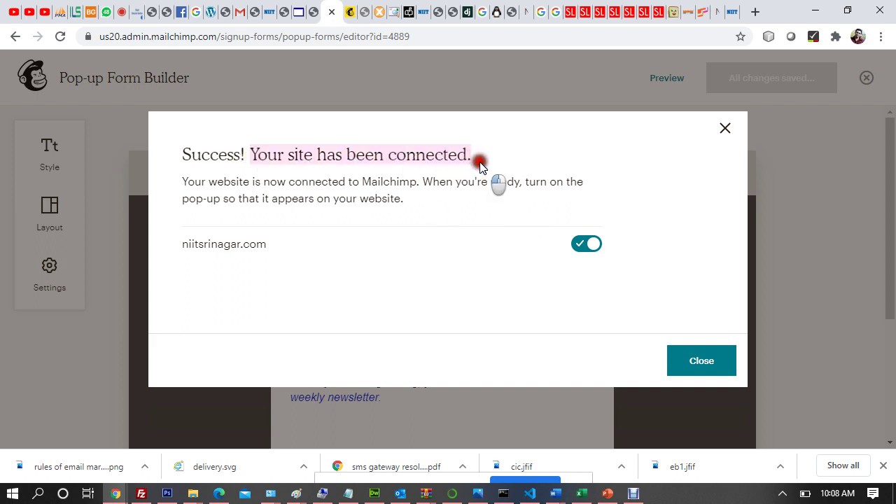
{"action": "left_click_drag", "start_coordinate": [439, 202], "coordinate": [130, 141]}
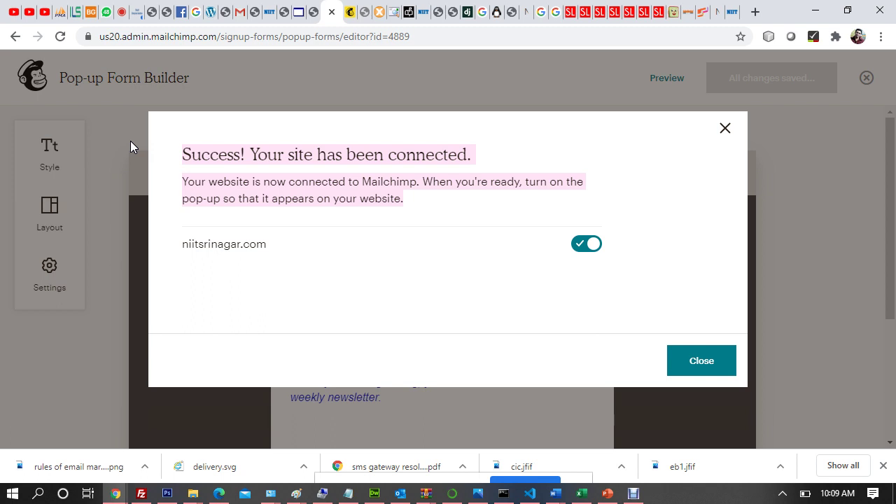
{"action": "left_click", "coordinate": [490, 340]}
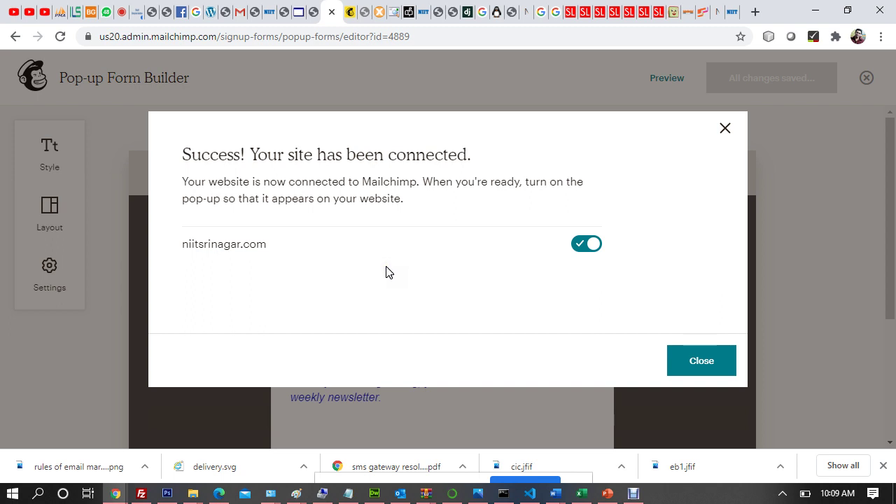
{"action": "left_click", "coordinate": [717, 369]}
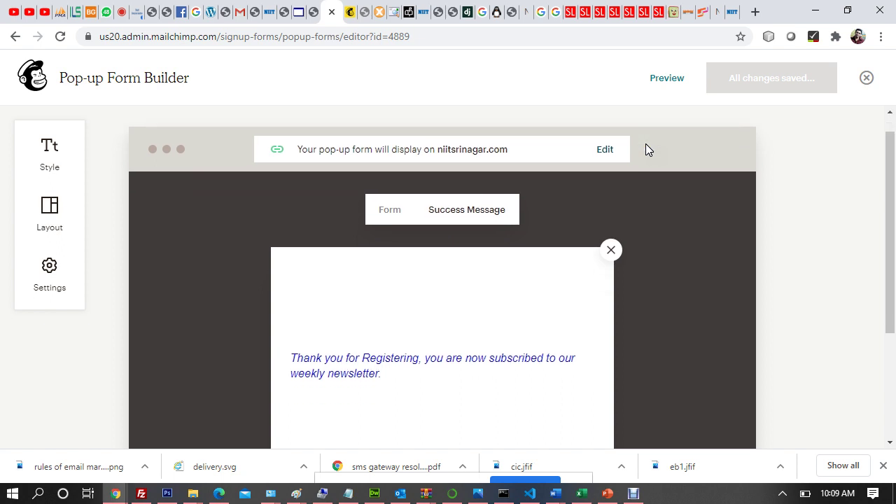
{"action": "scroll", "coordinate": [646, 143], "scroll_direction": "down", "scroll_amount": 3}
{"action": "scroll", "coordinate": [645, 149], "scroll_direction": "up", "scroll_amount": 3}
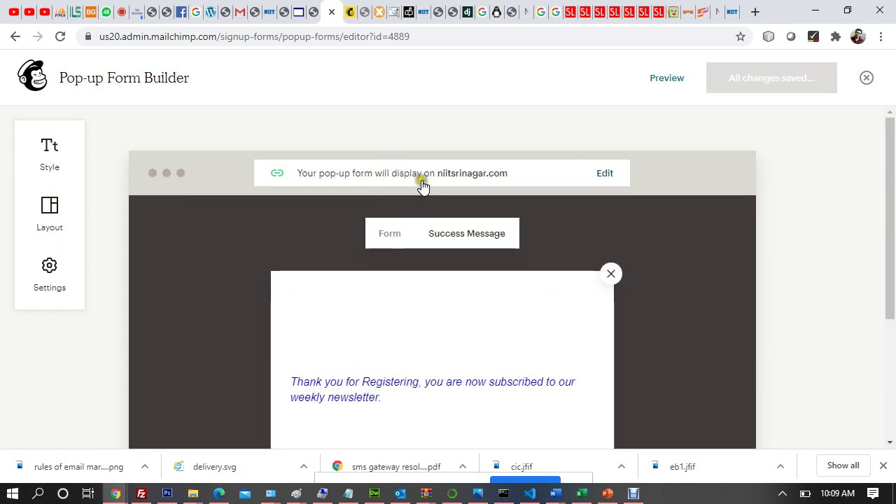
Step: Reload niitsrinagar.com and examine its page source for the Mailchimp script just before the closing head tag, then close the source
{"action": "left_click", "coordinate": [733, 11]}
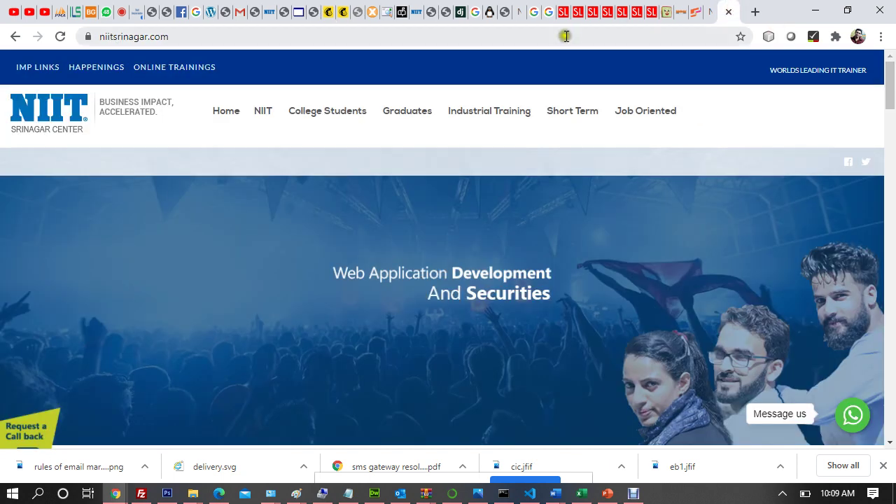
{"action": "key", "text": "F5"}
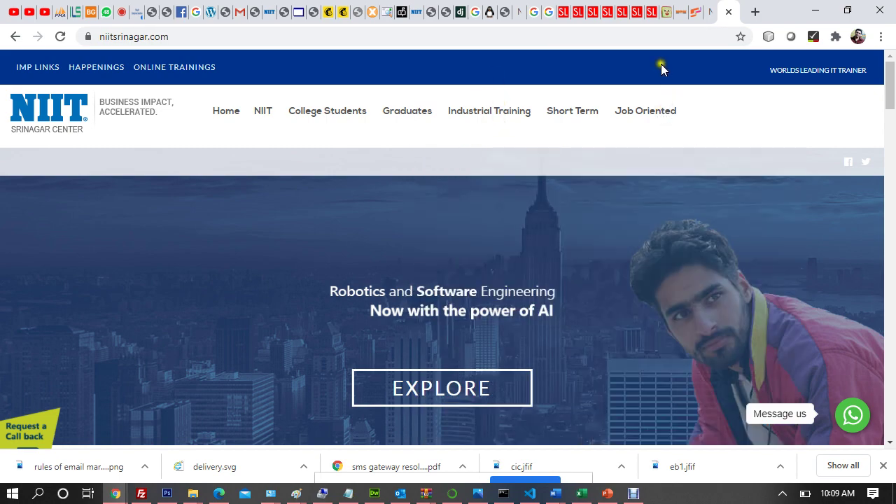
{"action": "right_click", "coordinate": [660, 64]}
{"action": "left_click", "coordinate": [691, 233]}
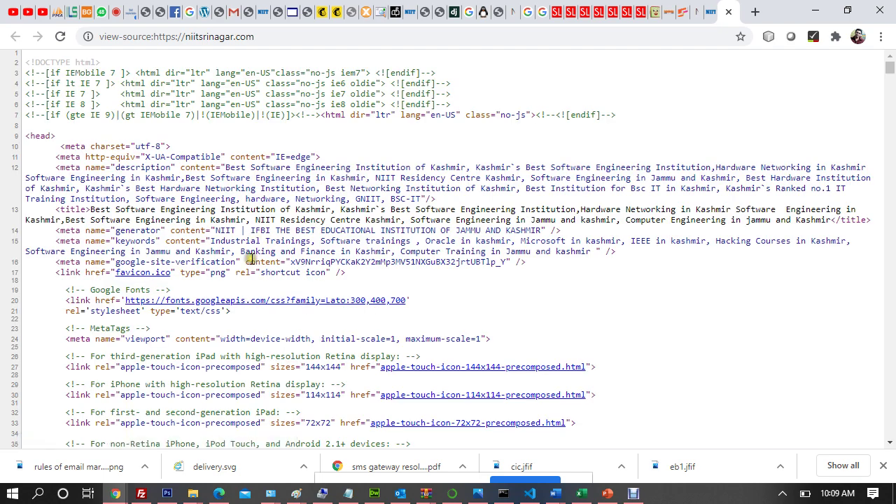
{"action": "scroll", "coordinate": [251, 259], "scroll_direction": "down", "scroll_amount": 1}
{"action": "scroll", "coordinate": [250, 259], "scroll_direction": "down", "scroll_amount": 2}
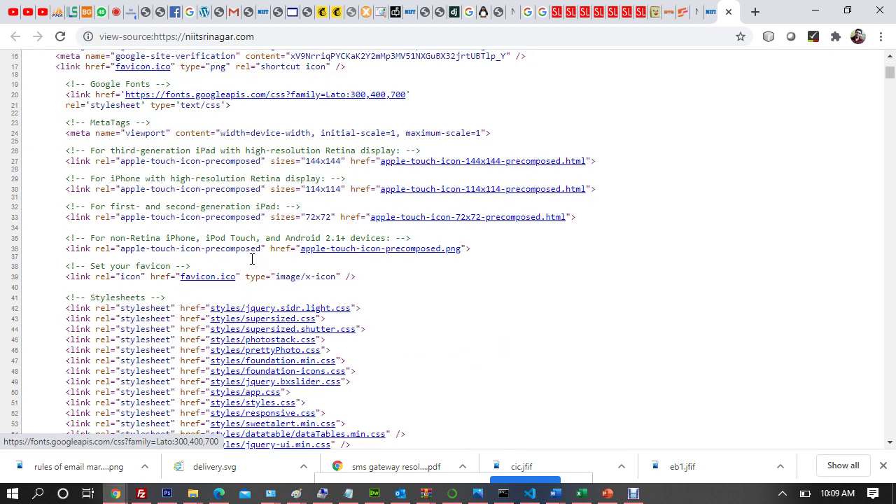
{"action": "scroll", "coordinate": [252, 259], "scroll_direction": "down", "scroll_amount": 6}
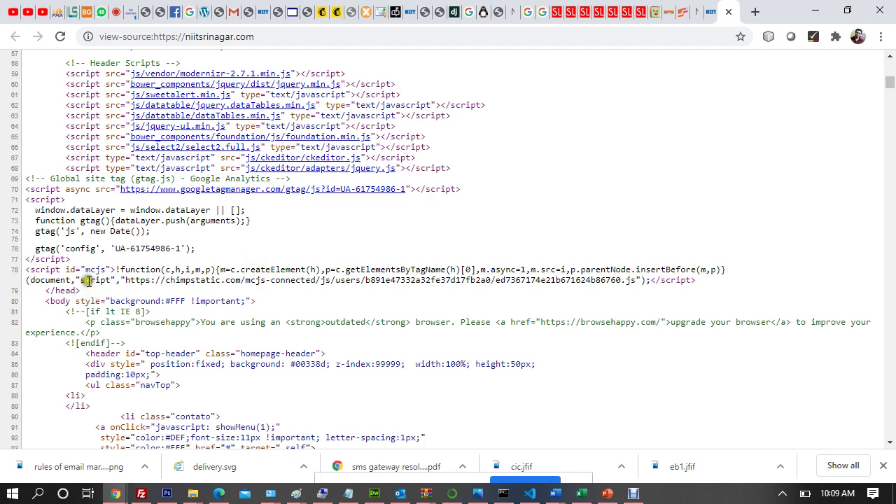
{"action": "left_click_drag", "start_coordinate": [210, 270], "coordinate": [776, 282]}
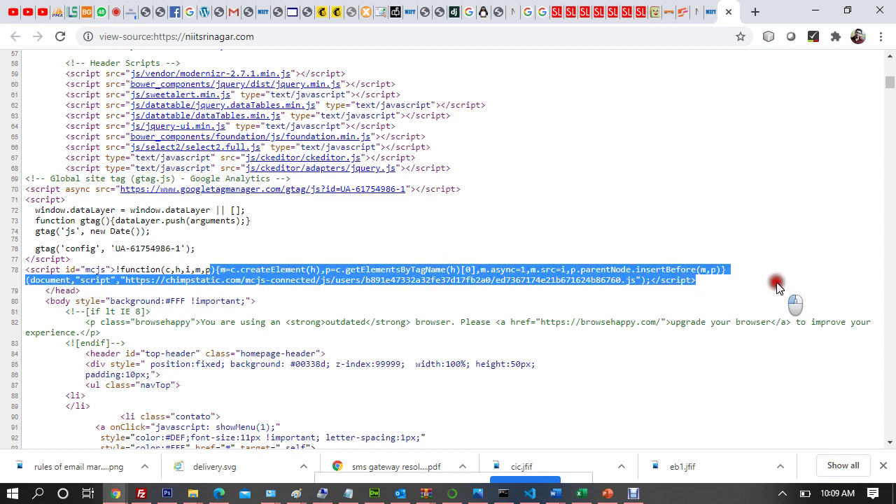
{"action": "left_click", "coordinate": [777, 285]}
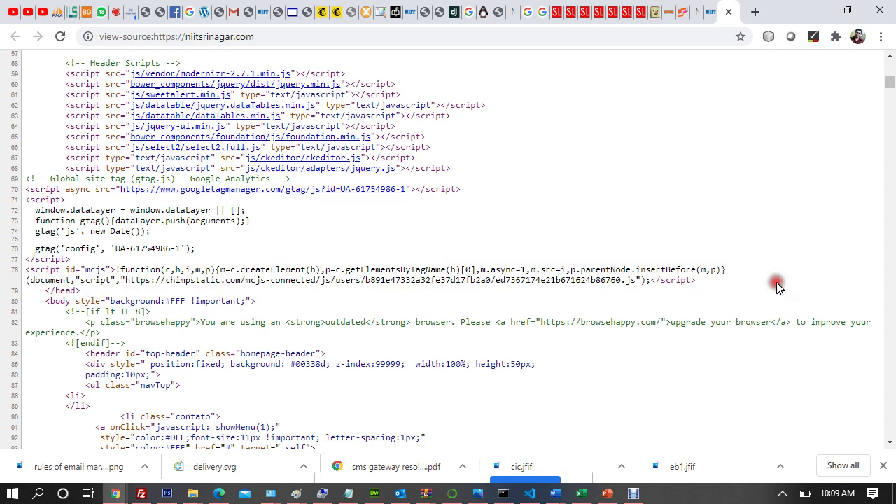
{"action": "left_click", "coordinate": [728, 12]}
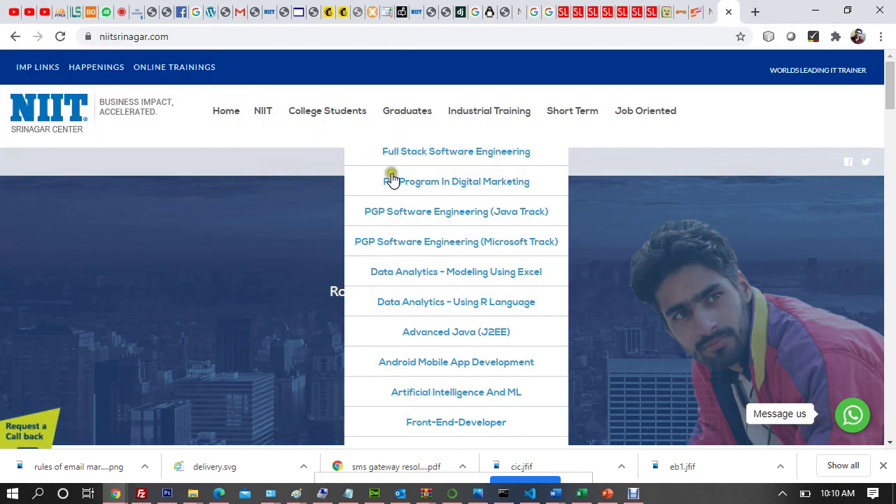
{"action": "right_click", "coordinate": [392, 180]}
{"action": "left_click", "coordinate": [419, 283]}
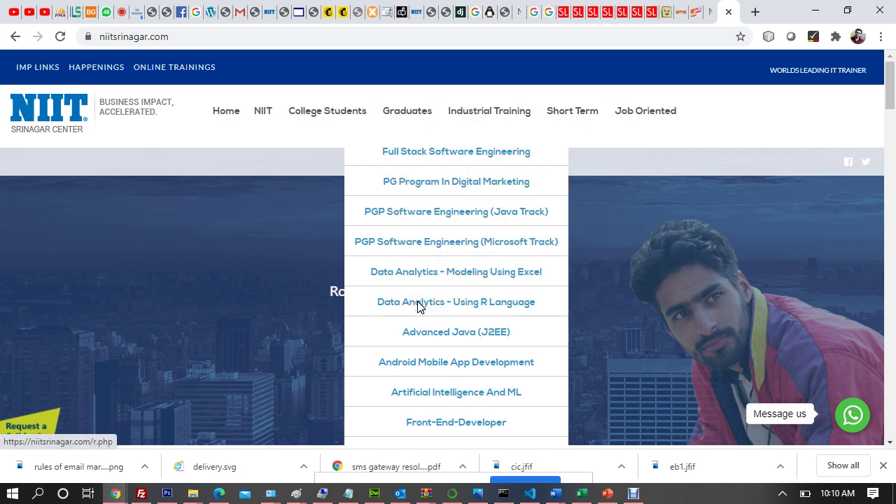
{"action": "key", "text": "ctrl+shift+i"}
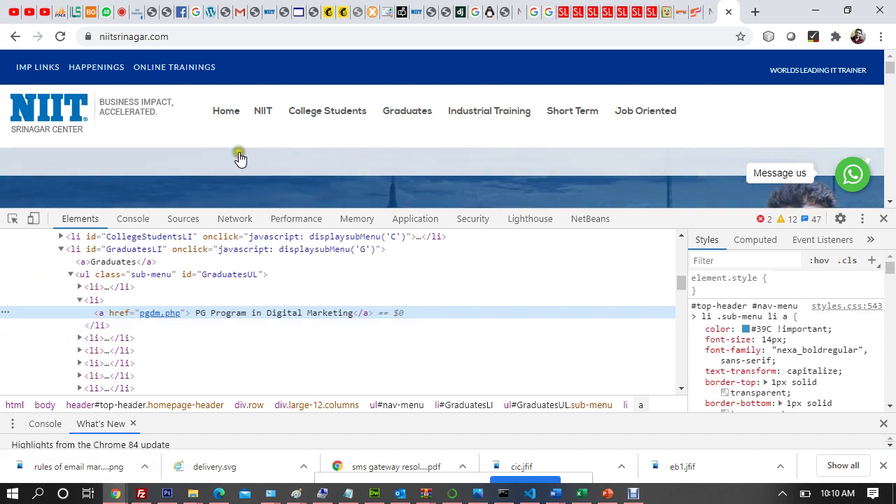
{"action": "left_click", "coordinate": [420, 219]}
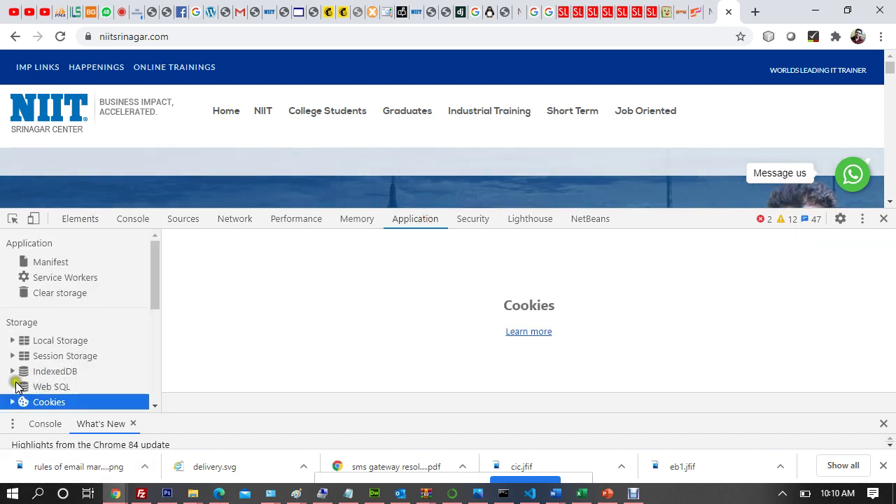
{"action": "left_click", "coordinate": [14, 403]}
{"action": "scroll", "coordinate": [153, 308], "scroll_direction": "down", "scroll_amount": 3}
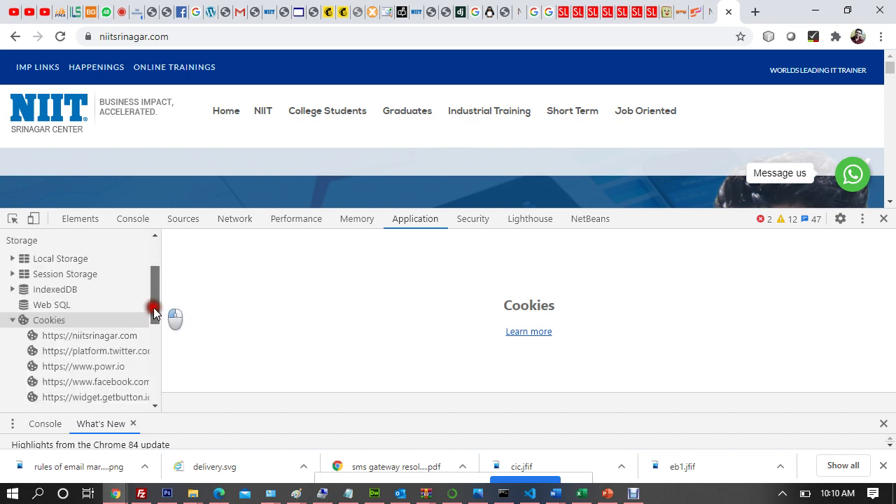
{"action": "left_click", "coordinate": [114, 314]}
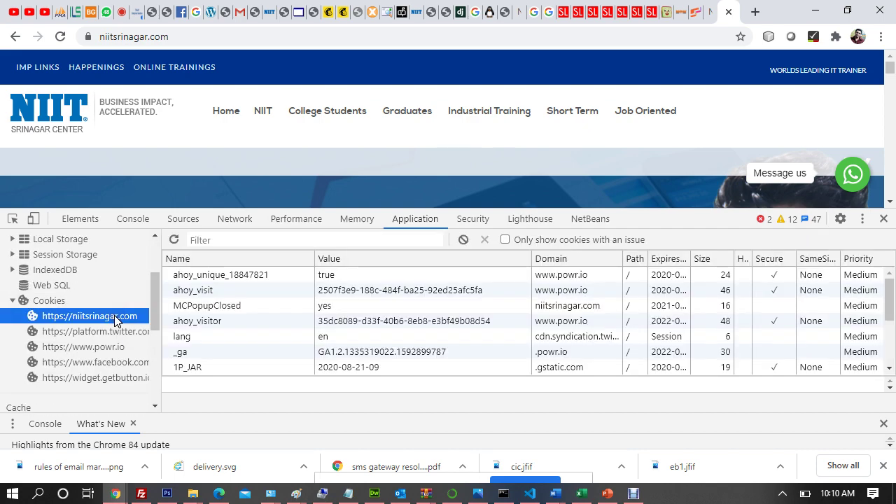
Step: Delete all cookies listed for niitsrinagar.com, close the developer tools and select the page address
{"action": "left_click", "coordinate": [196, 280]}
{"action": "key", "text": "Delete"}
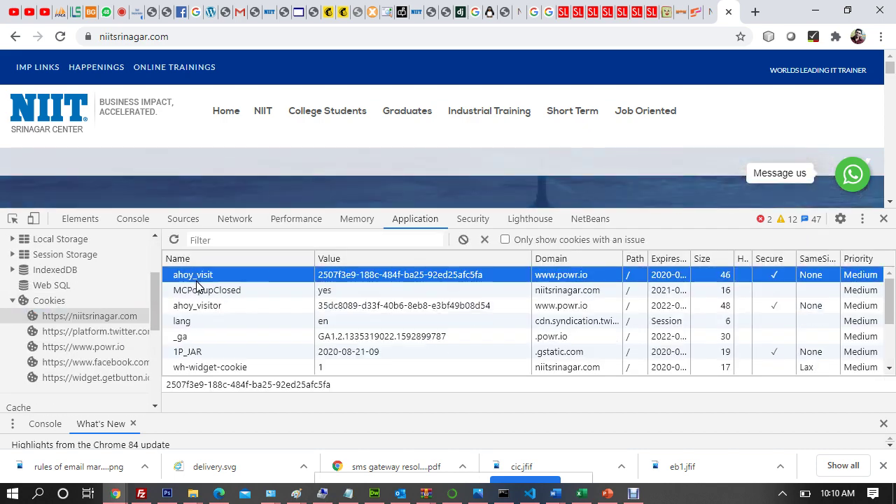
{"action": "key", "text": "Delete"}
{"action": "key", "text": "Delete"}
{"action": "key", "text": "Delete"}
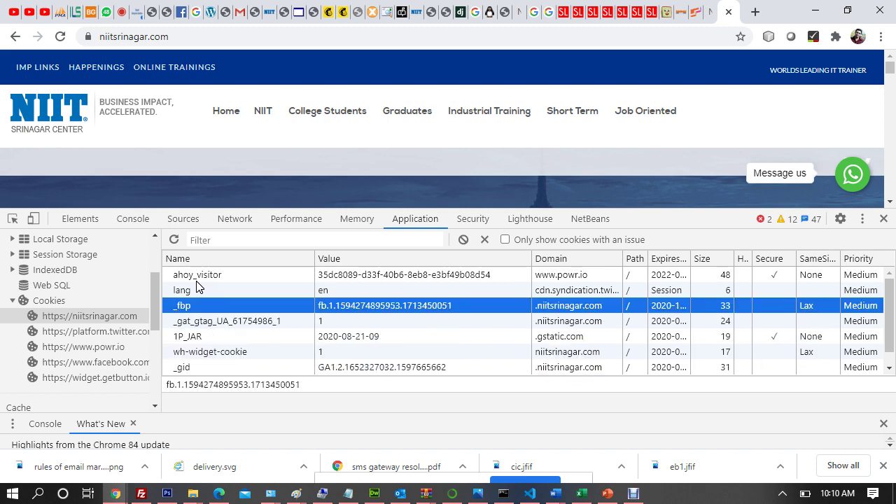
{"action": "key", "text": "Delete"}
{"action": "key", "text": "Delete"}
{"action": "key", "text": "Delete"}
{"action": "key", "text": "Delete"}
{"action": "key", "text": "Delete"}
{"action": "key", "text": "Delete"}
{"action": "key", "text": "Delete"}
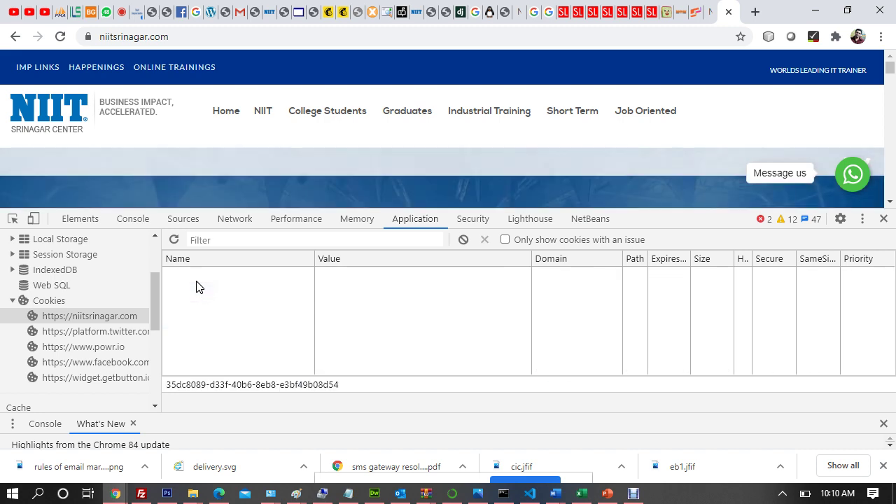
{"action": "left_click", "coordinate": [884, 218]}
{"action": "left_click", "coordinate": [668, 39]}
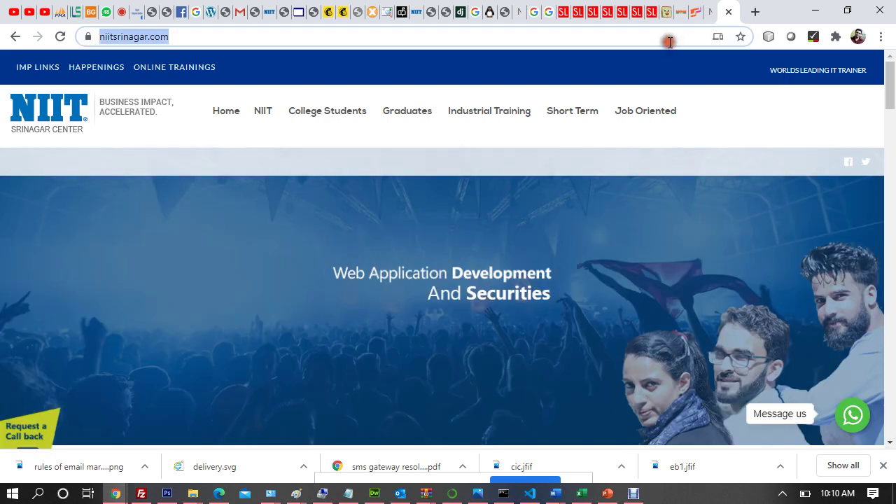
Step: Reload niitsrinagar.com, dismiss the weekly newsletter pop-up form and load the page again to check whether the form returns
{"action": "key", "text": "Return"}
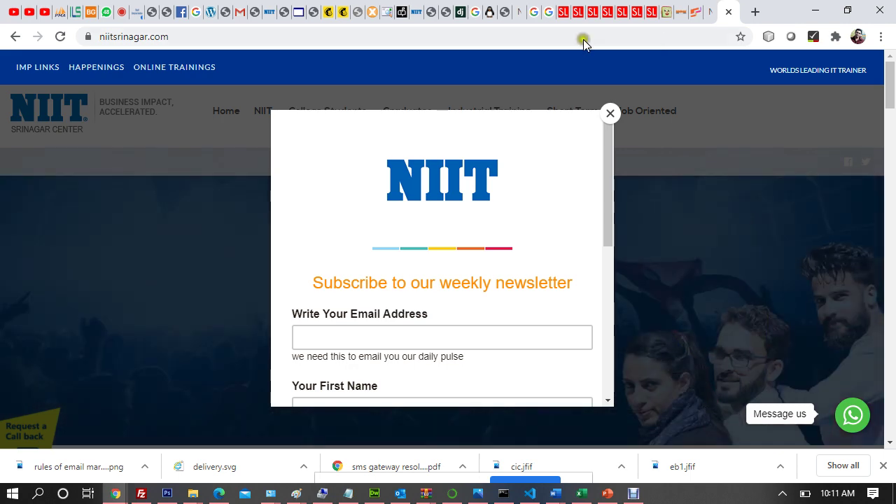
{"action": "left_click_drag", "start_coordinate": [611, 203], "coordinate": [604, 147]}
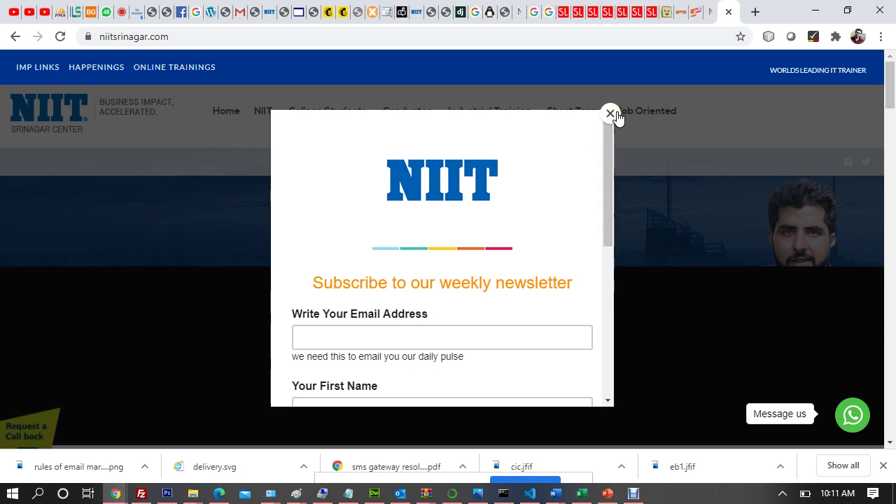
{"action": "left_click", "coordinate": [611, 114]}
{"action": "left_click", "coordinate": [331, 33]}
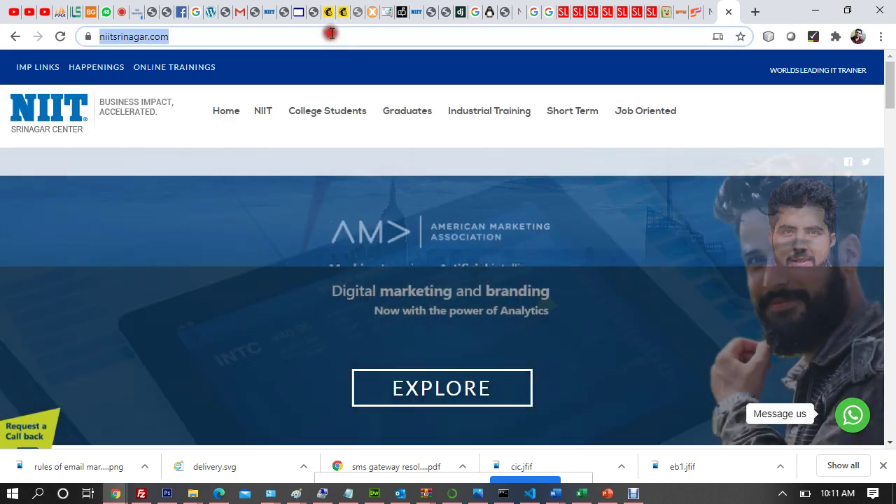
{"action": "key", "text": "Return"}
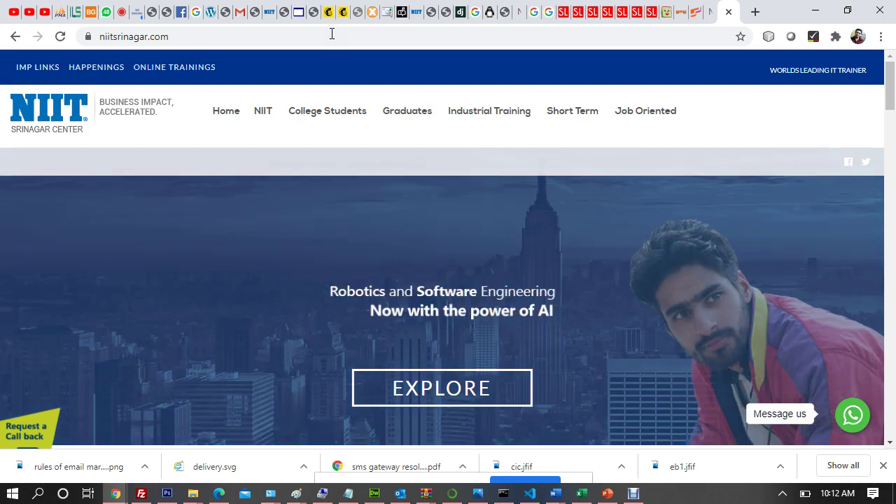
Step: Inspect the page's stored cookies with the developer tools and delete the MCPopupClosed cookie
{"action": "mouse_move", "coordinate": [538, 188]}
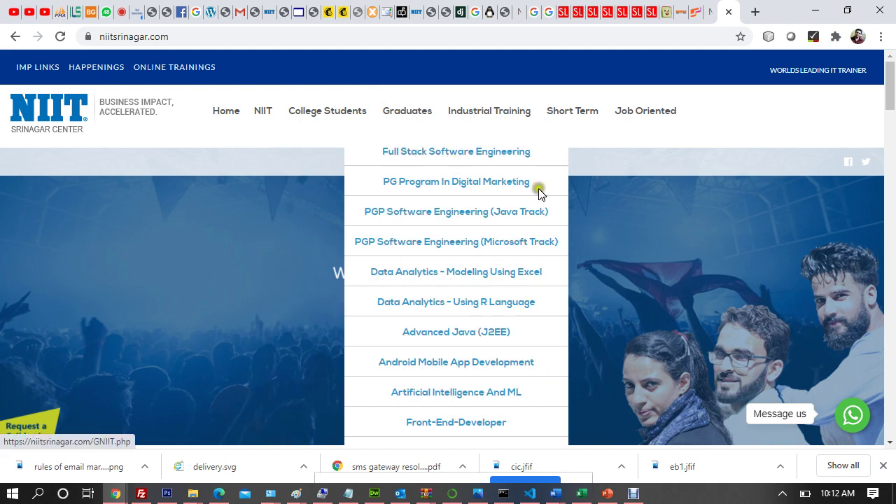
{"action": "right_click", "coordinate": [590, 227]}
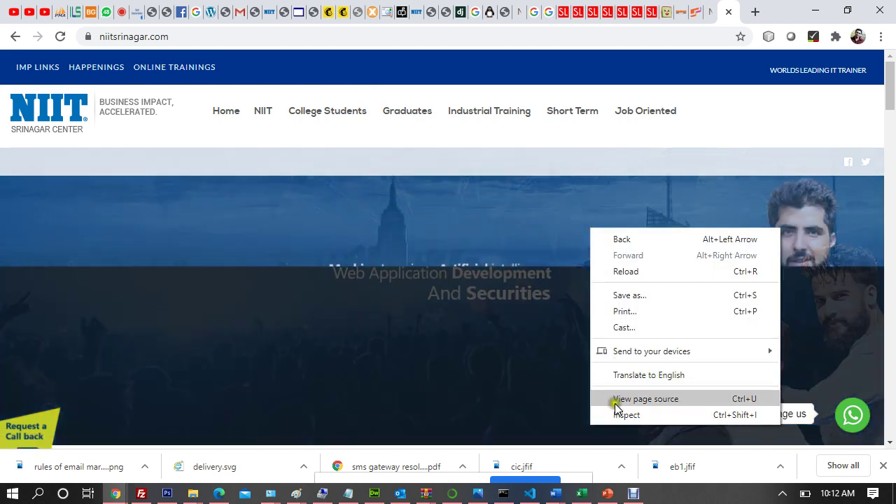
{"action": "left_click", "coordinate": [614, 415]}
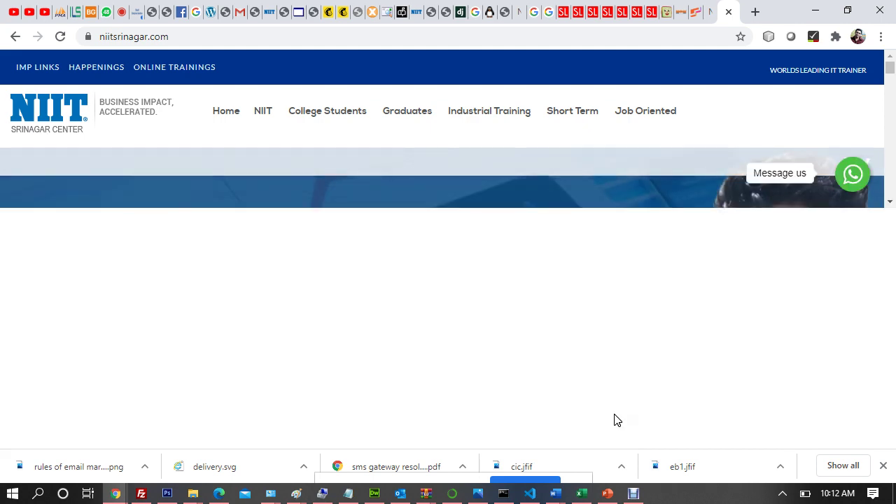
{"action": "left_click", "coordinate": [414, 226]}
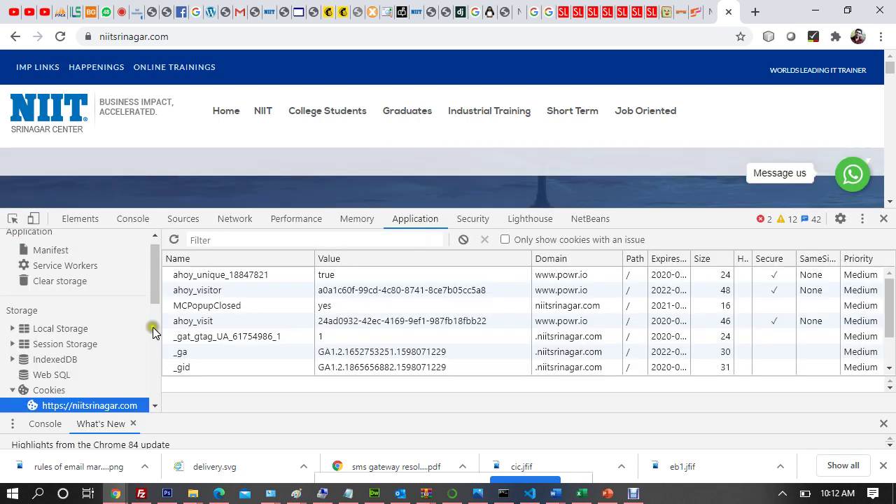
{"action": "left_click", "coordinate": [195, 290]}
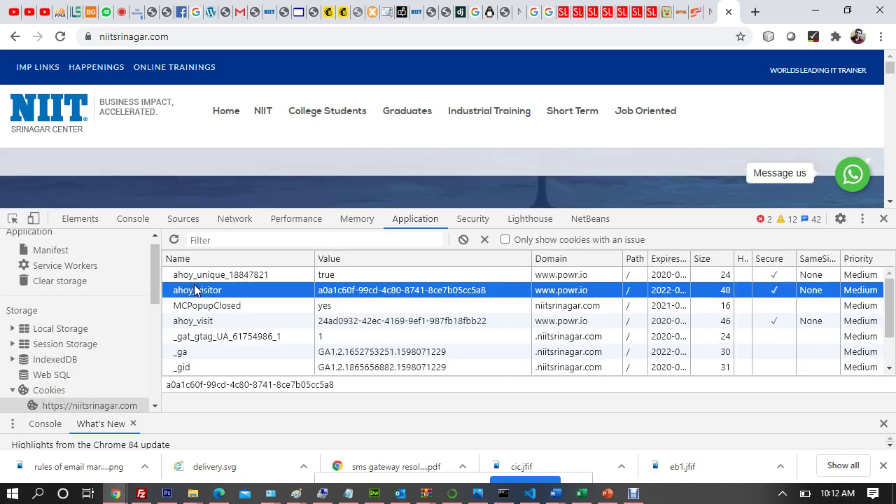
{"action": "left_click", "coordinate": [181, 307]}
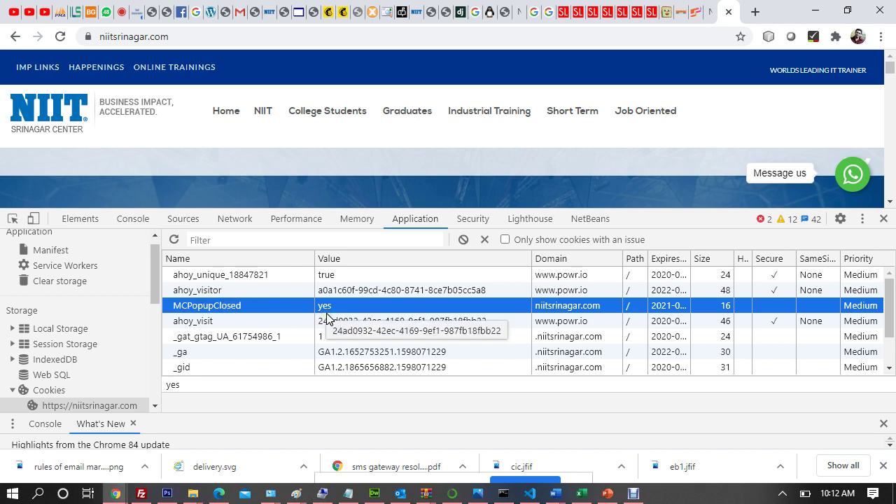
{"action": "key", "text": "Delete"}
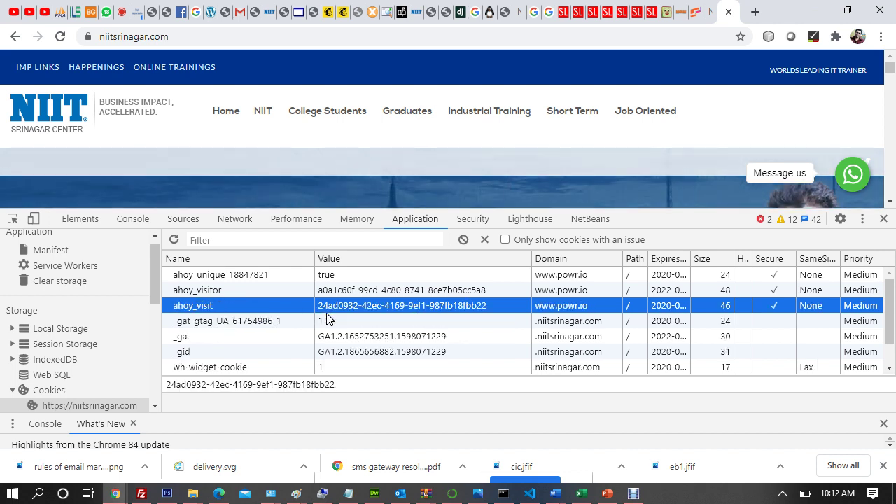
Step: Reload niitsrinagar.com and close the developer tools to check for the newsletter pop-up
{"action": "left_click", "coordinate": [203, 33]}
{"action": "key", "text": "Return"}
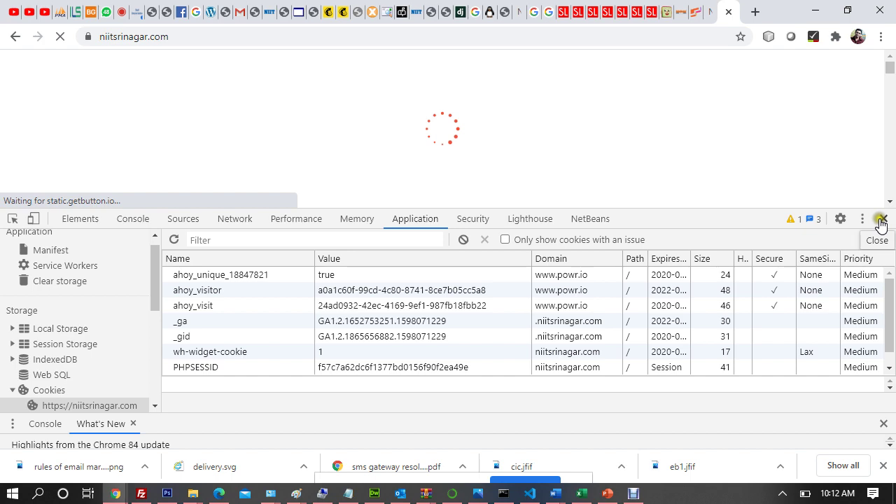
{"action": "left_click", "coordinate": [880, 220]}
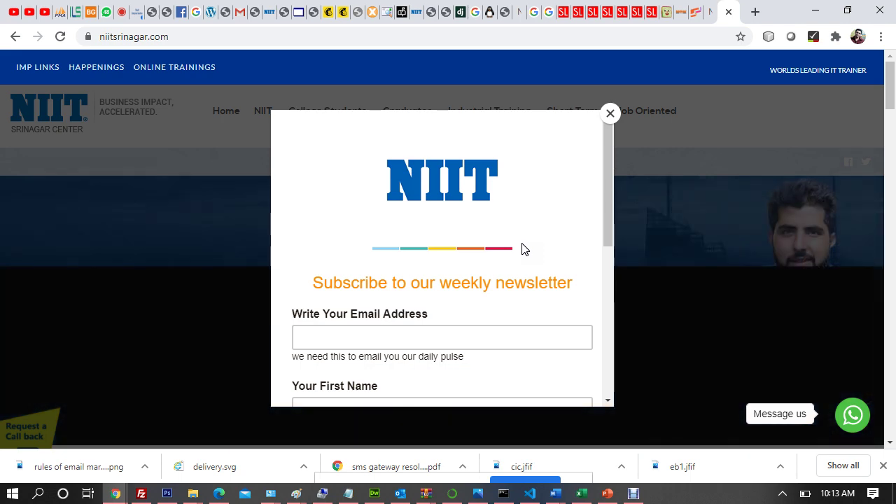
{"action": "right_click", "coordinate": [231, 231]}
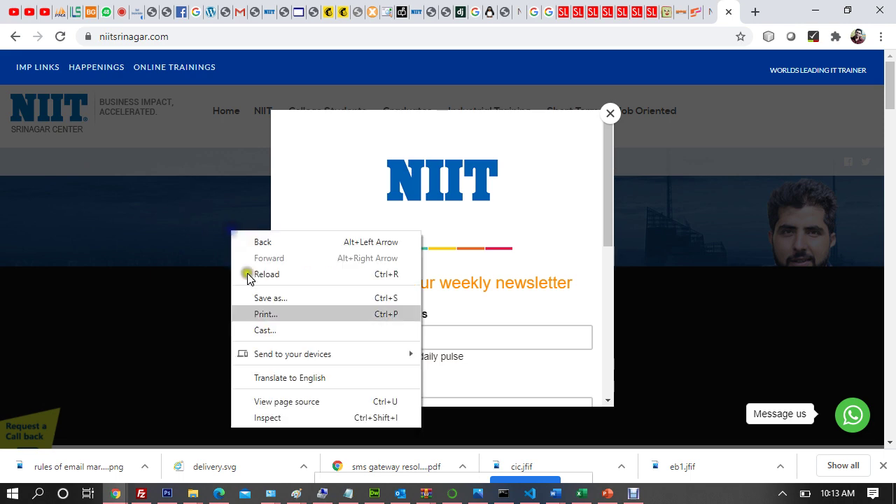
{"action": "left_click", "coordinate": [291, 419]}
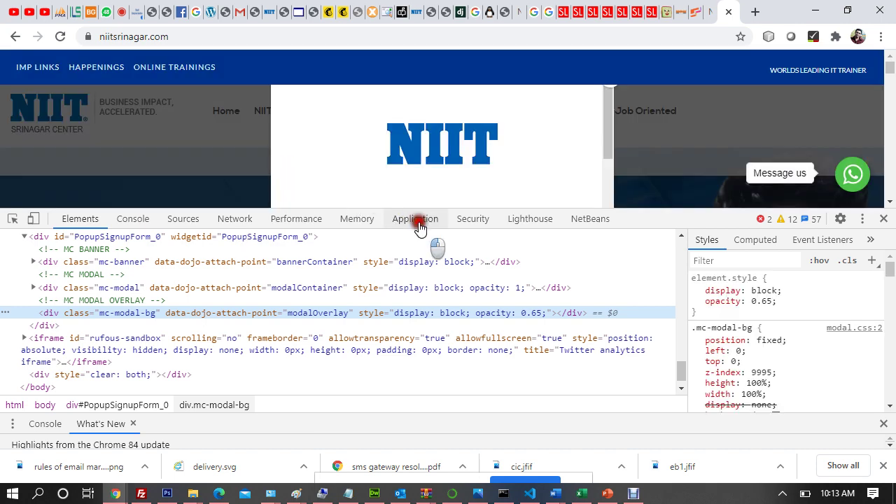
{"action": "left_click", "coordinate": [418, 220]}
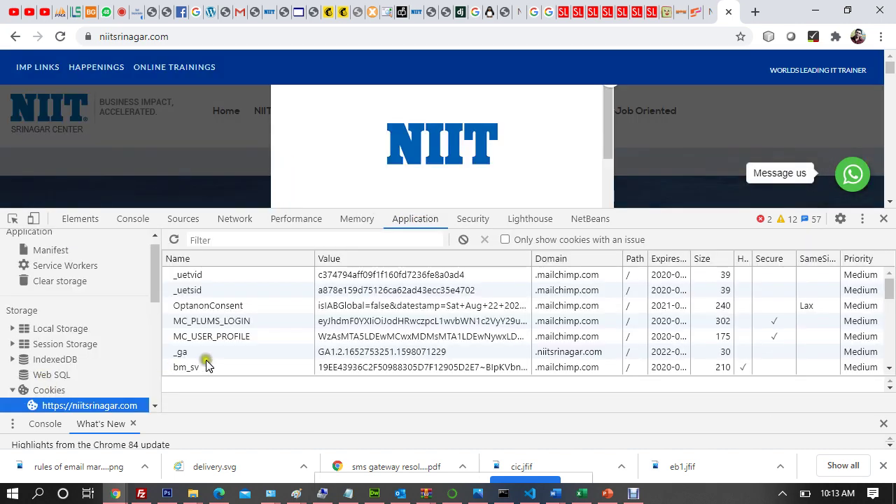
{"action": "left_click", "coordinate": [245, 338]}
{"action": "scroll", "coordinate": [245, 338], "scroll_direction": "down", "scroll_amount": 3}
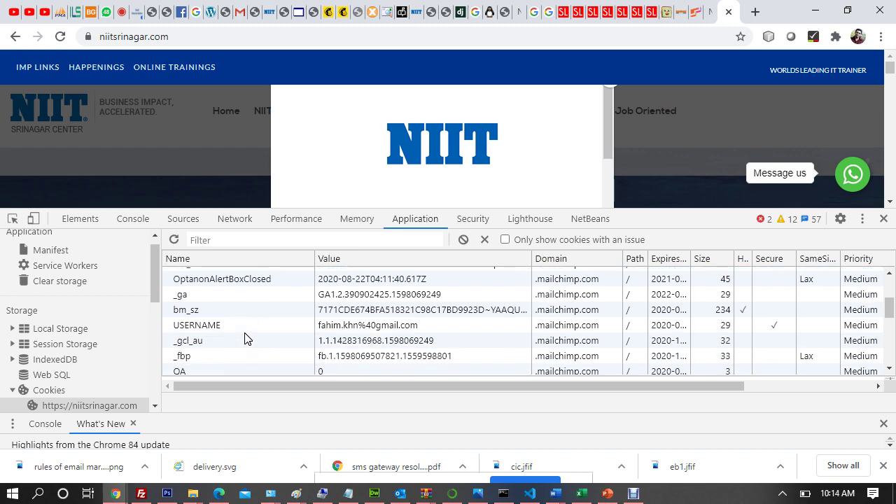
{"action": "scroll", "coordinate": [244, 338], "scroll_direction": "up", "scroll_amount": 3}
{"action": "left_click", "coordinate": [196, 320]}
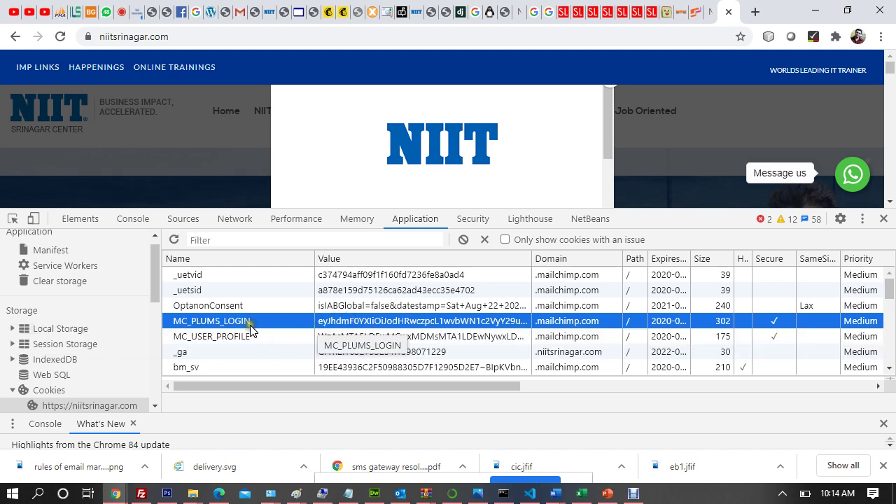
{"action": "scroll", "coordinate": [254, 335], "scroll_direction": "down", "scroll_amount": 5}
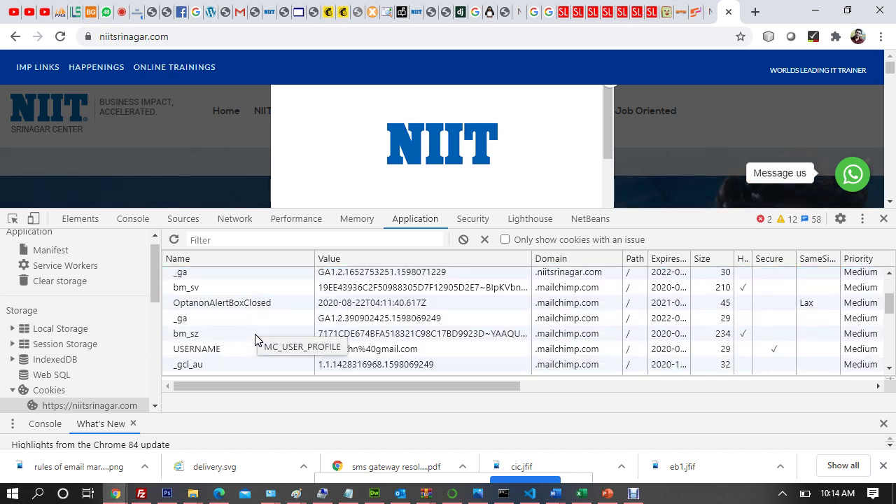
{"action": "scroll", "coordinate": [255, 338], "scroll_direction": "down", "scroll_amount": 2}
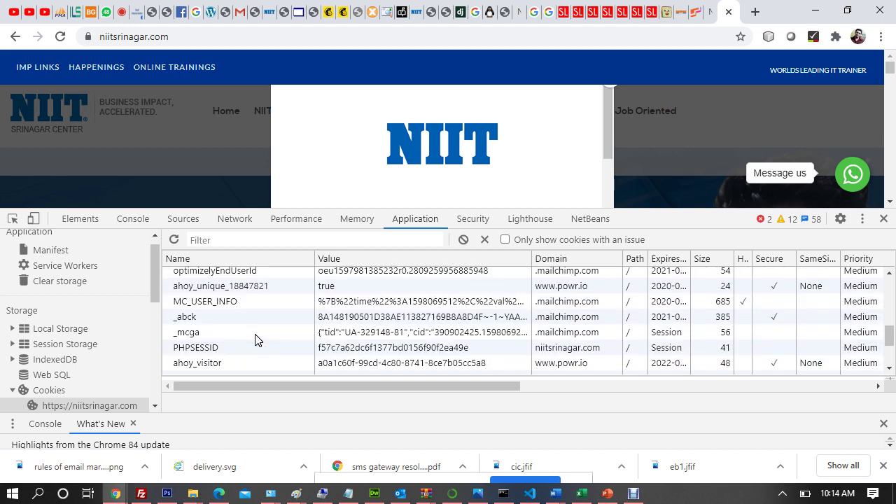
{"action": "scroll", "coordinate": [255, 338], "scroll_direction": "down", "scroll_amount": 2}
{"action": "scroll", "coordinate": [255, 338], "scroll_direction": "up", "scroll_amount": 3}
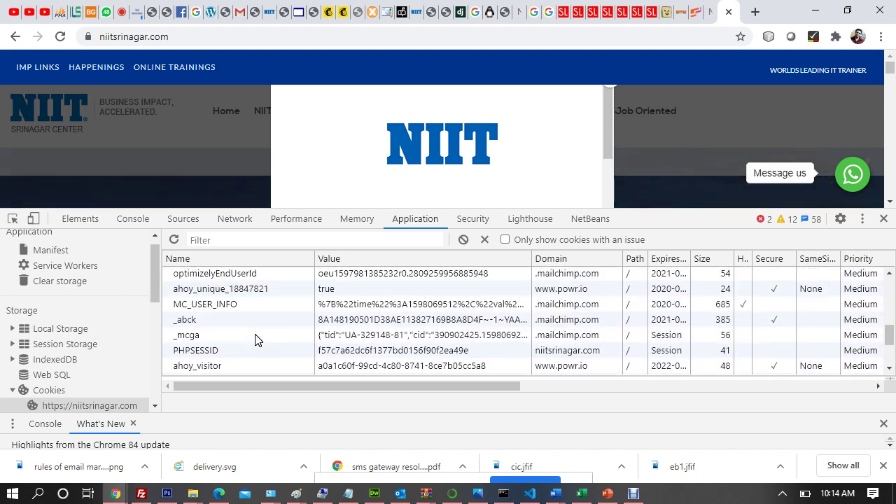
{"action": "scroll", "coordinate": [255, 340], "scroll_direction": "up", "scroll_amount": 5}
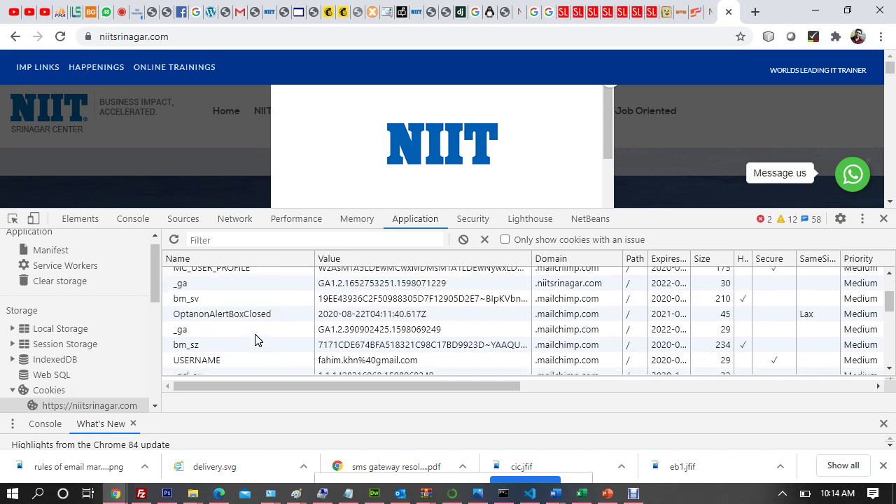
{"action": "left_click", "coordinate": [255, 329]}
{"action": "left_click", "coordinate": [255, 336]}
{"action": "key", "text": "ctrl+a"}
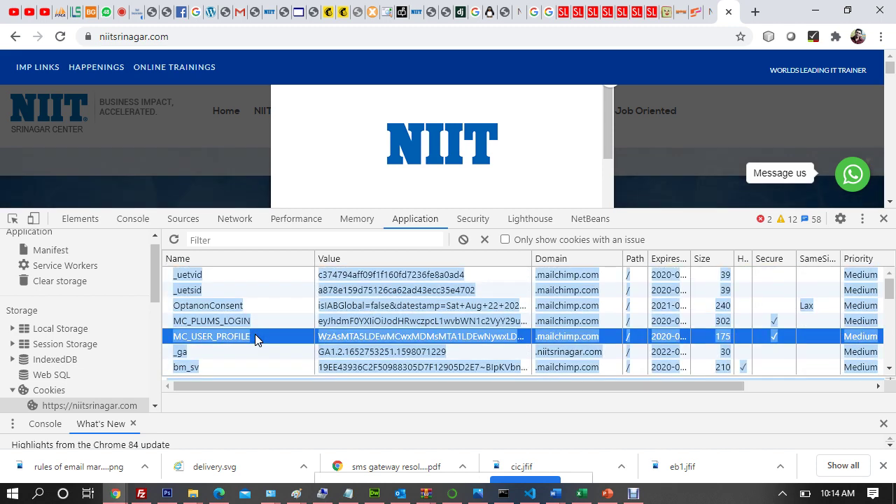
{"action": "key", "text": "Delete"}
{"action": "key", "text": "Delete"}
{"action": "key", "text": "Delete"}
{"action": "key", "text": "Delete"}
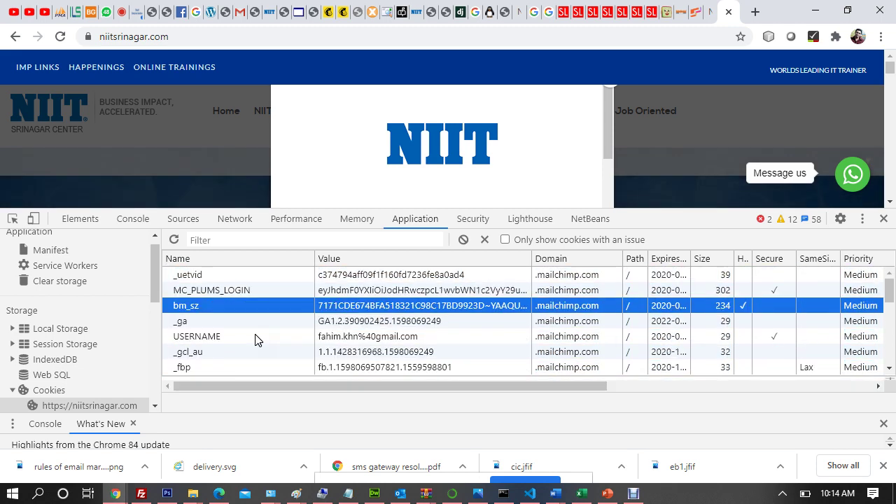
{"action": "key", "text": "Delete"}
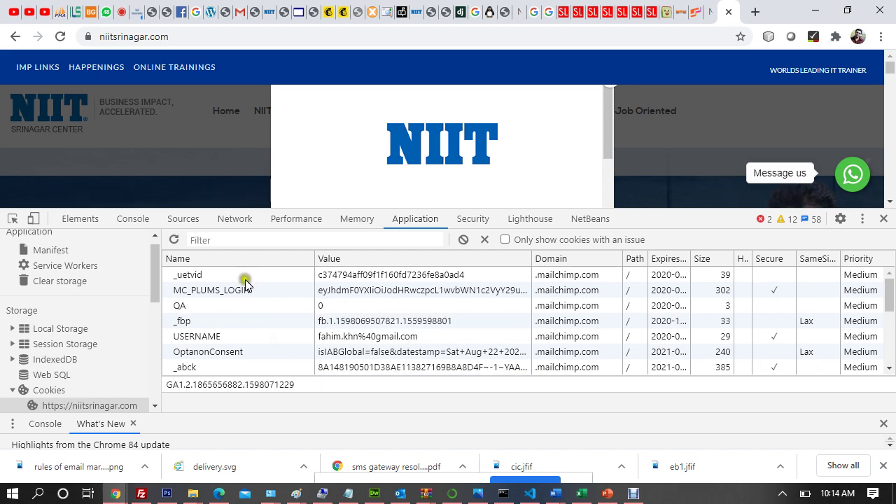
{"action": "left_click", "coordinate": [225, 275]}
{"action": "key", "text": "Delete"}
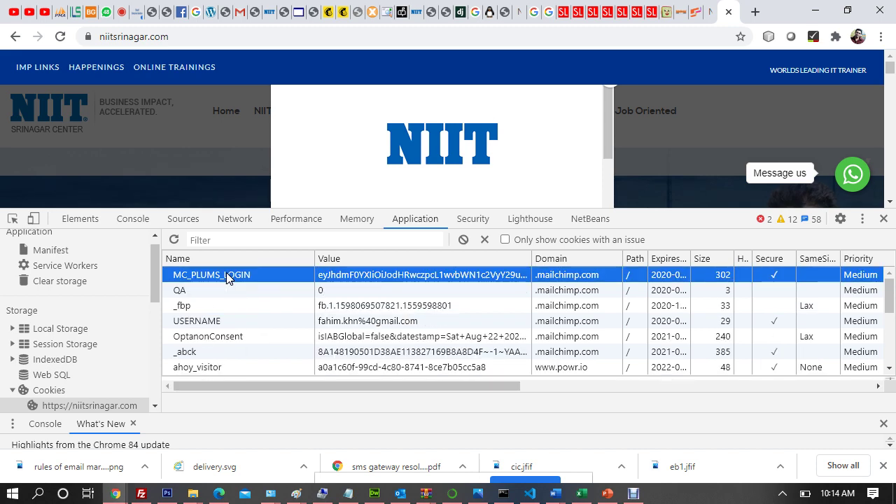
{"action": "key", "text": "Delete"}
{"action": "key", "text": "Delete"}
{"action": "key", "text": "Delete"}
{"action": "key", "text": "Delete"}
{"action": "key", "text": "Delete"}
{"action": "key", "text": "Delete"}
{"action": "key", "text": "Delete"}
{"action": "key", "text": "Delete"}
{"action": "key", "text": "Delete"}
{"action": "key", "text": "Delete"}
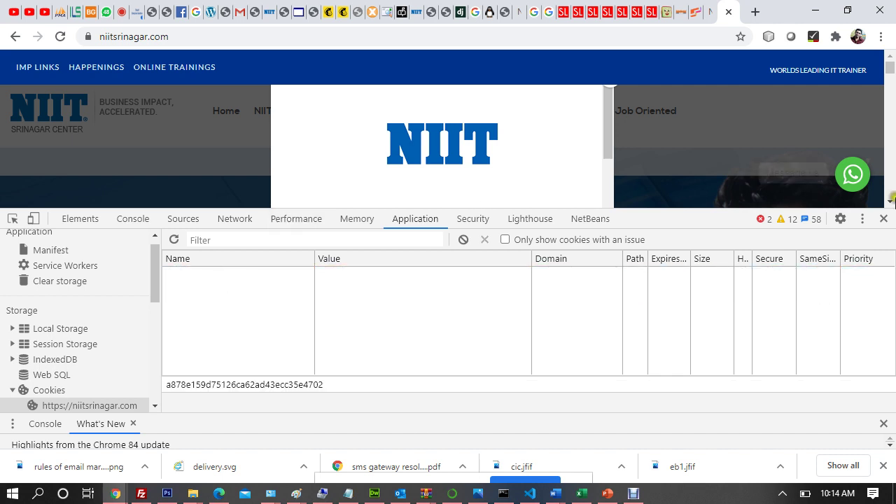
{"action": "left_click", "coordinate": [884, 221]}
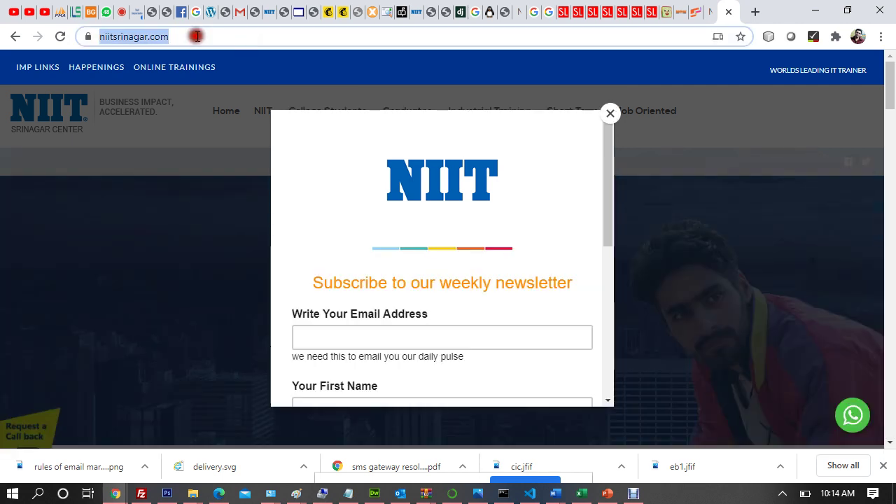
Step: Open the page niitsrinagar.com/site/dmclass
{"action": "left_click", "coordinate": [249, 41]}
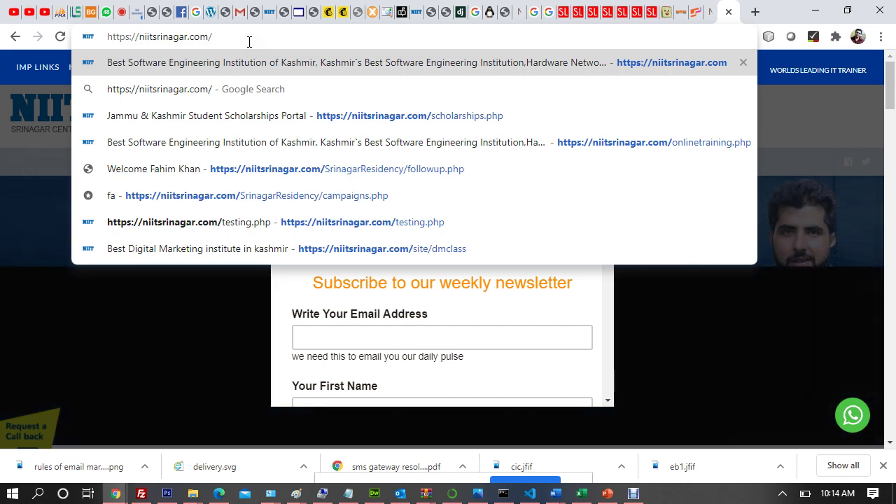
{"action": "type", "text": "site"}
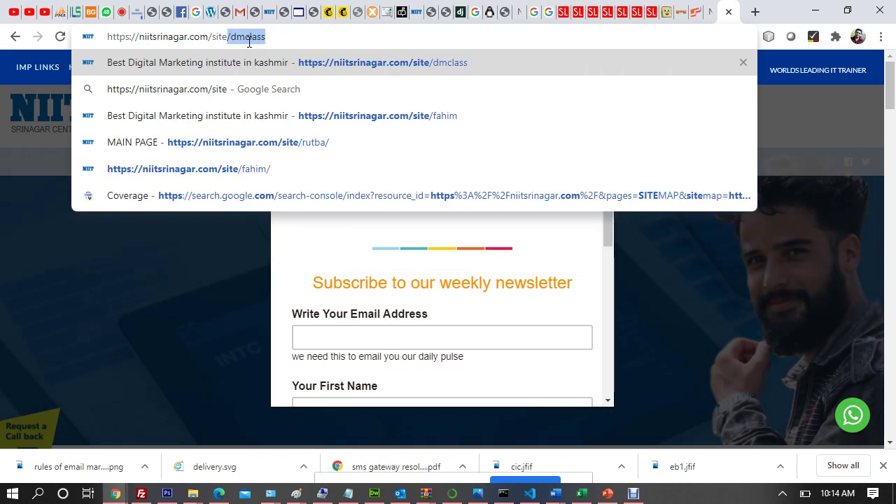
{"action": "key", "text": "Return"}
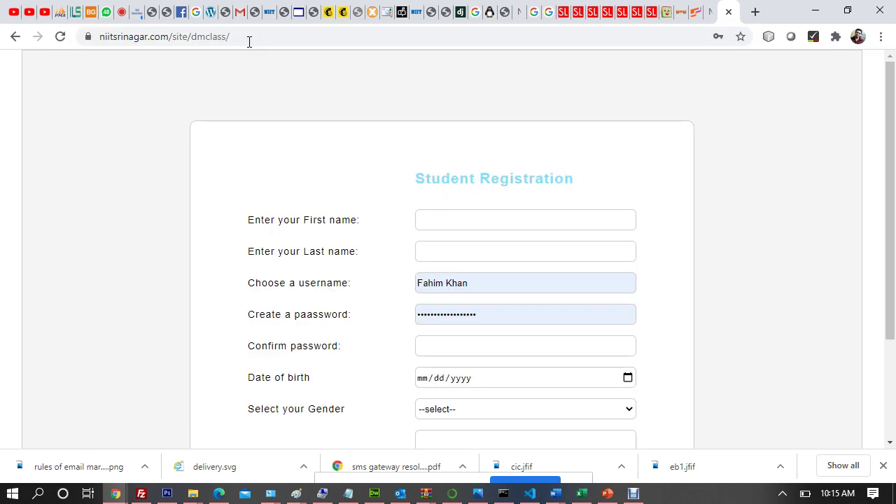
Step: Try to open the subfolder named with the instructor's first name under niitsrinagar.com/site/dmclass/
{"action": "left_click", "coordinate": [269, 40]}
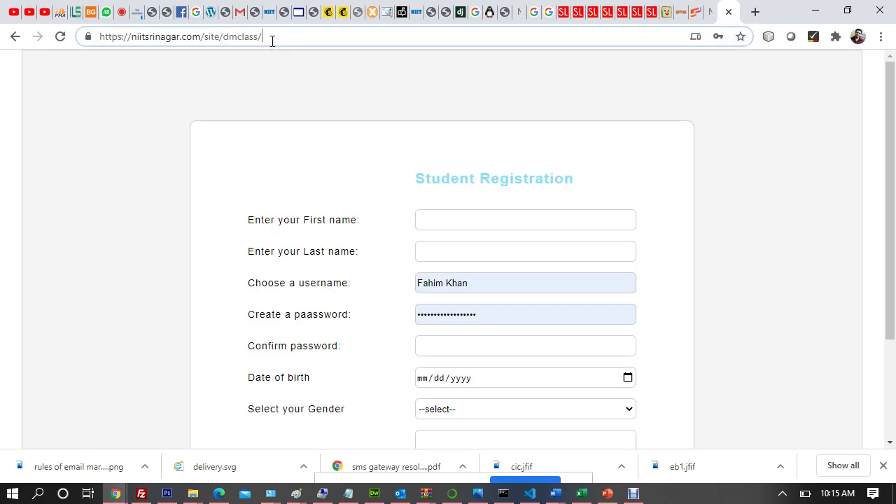
{"action": "type", "text": "i"}
{"action": "key", "text": "BackSpace"}
{"action": "key", "text": "BackSpace"}
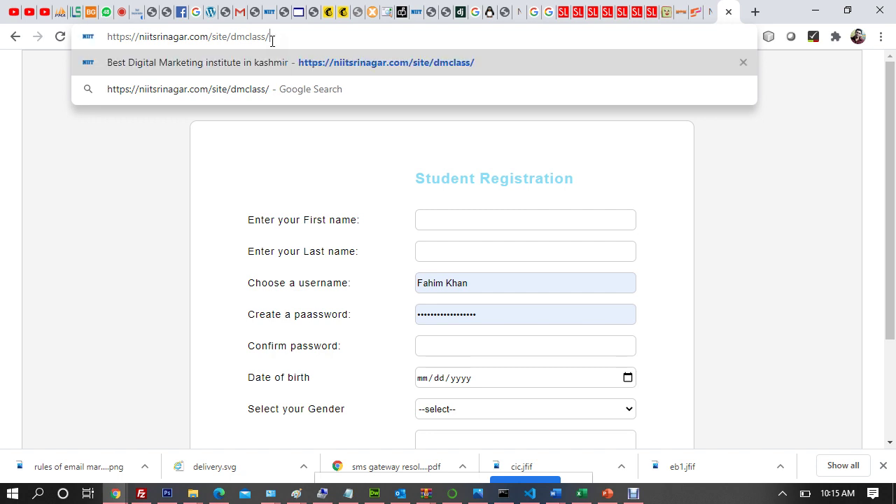
{"action": "type", "text": "fahim"}
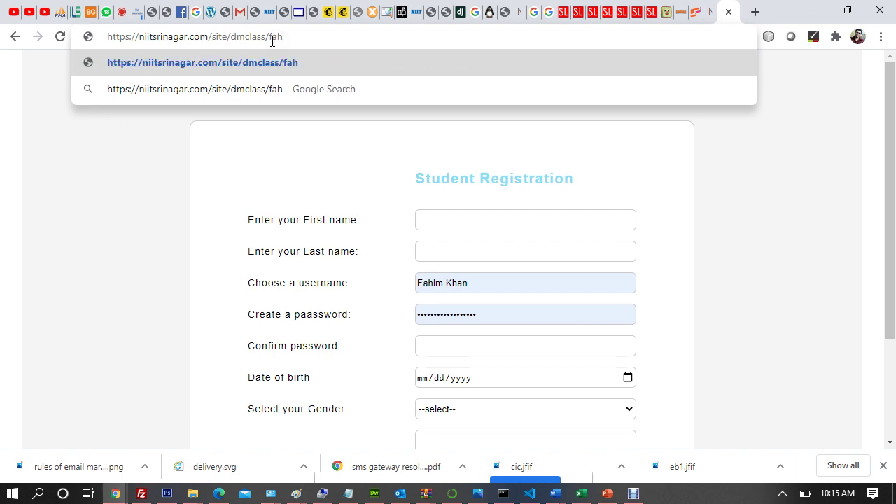
{"action": "key", "text": "Return"}
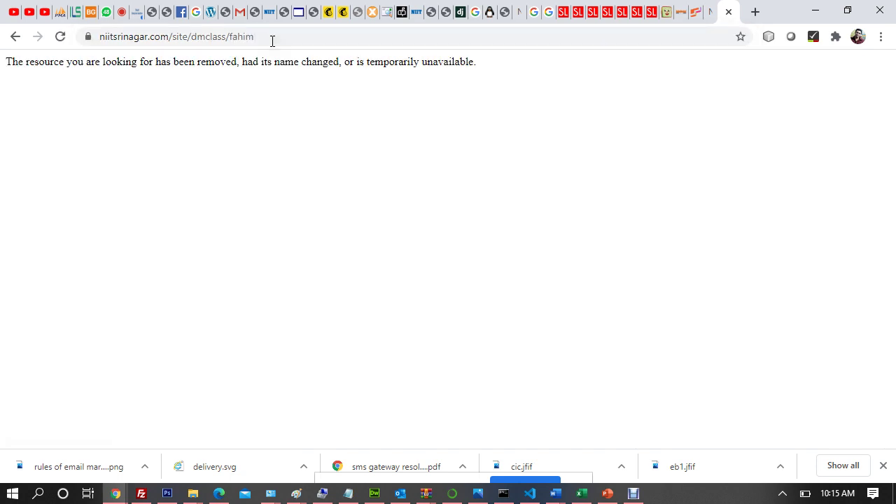
Step: Open the subfolder named with the instructor's first name directly under niitsrinagar.com/site, leaving dmclass out of the address
{"action": "left_click", "coordinate": [250, 40]}
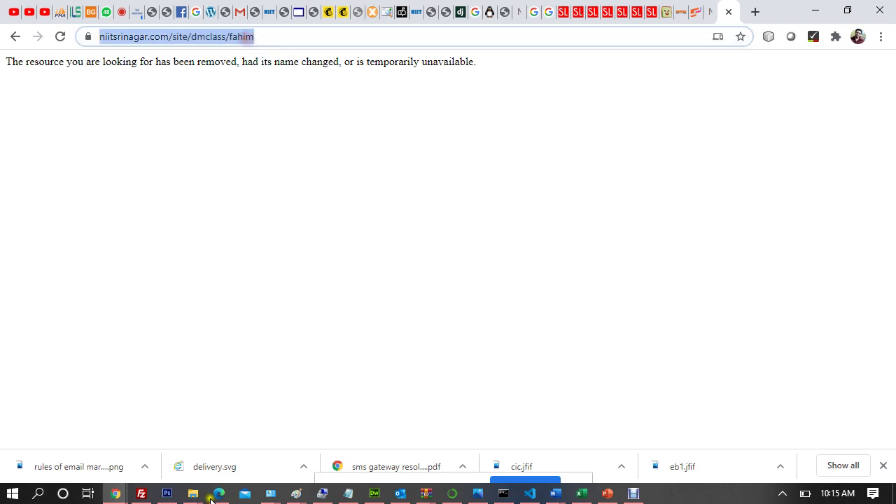
{"action": "left_click", "coordinate": [142, 494]}
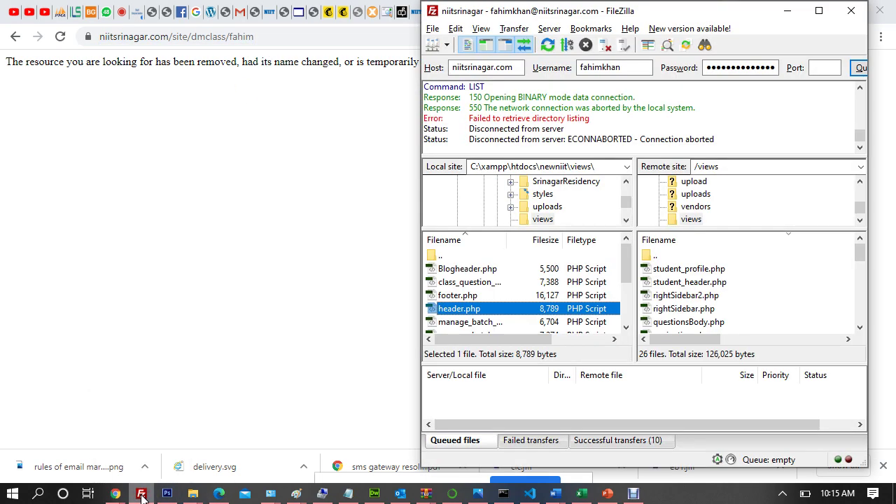
{"action": "left_click", "coordinate": [193, 37]}
{"action": "left_click", "coordinate": [195, 36]}
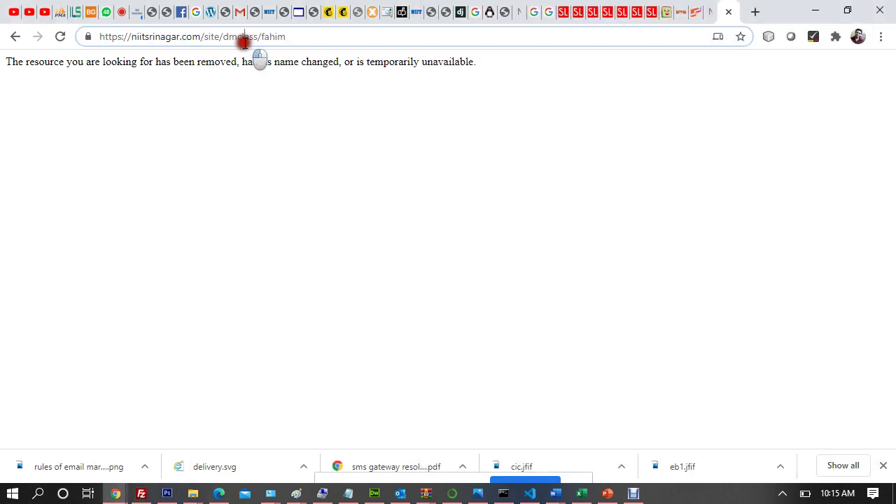
{"action": "double_click", "coordinate": [241, 38]}
{"action": "key", "text": "BackSpace"}
{"action": "key", "text": "BackSpace"}
{"action": "key", "text": "Return"}
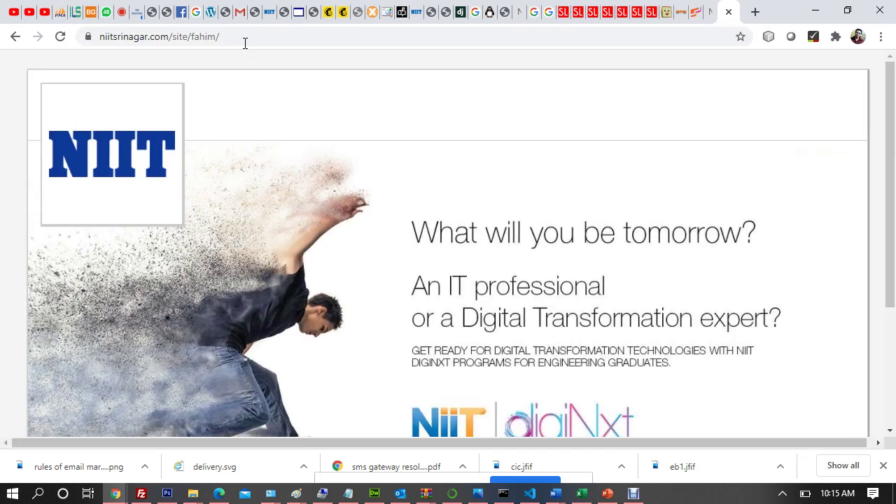
{"action": "right_click", "coordinate": [354, 104]}
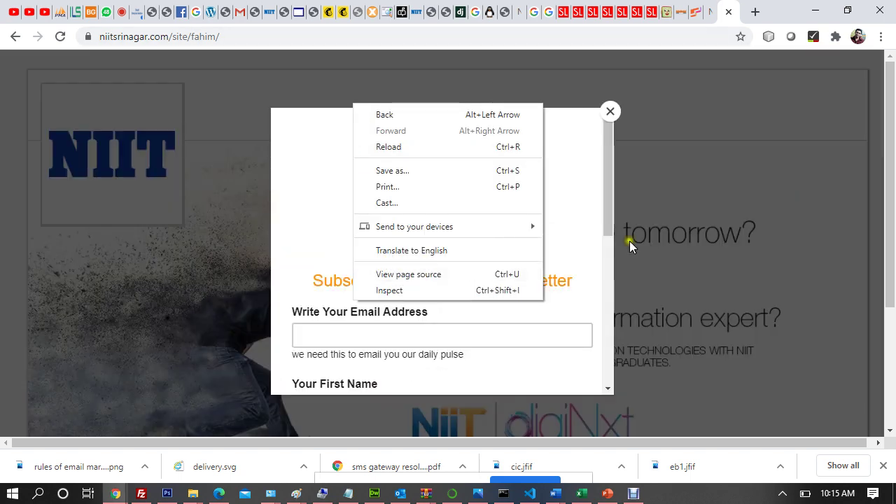
{"action": "left_click", "coordinate": [593, 189]}
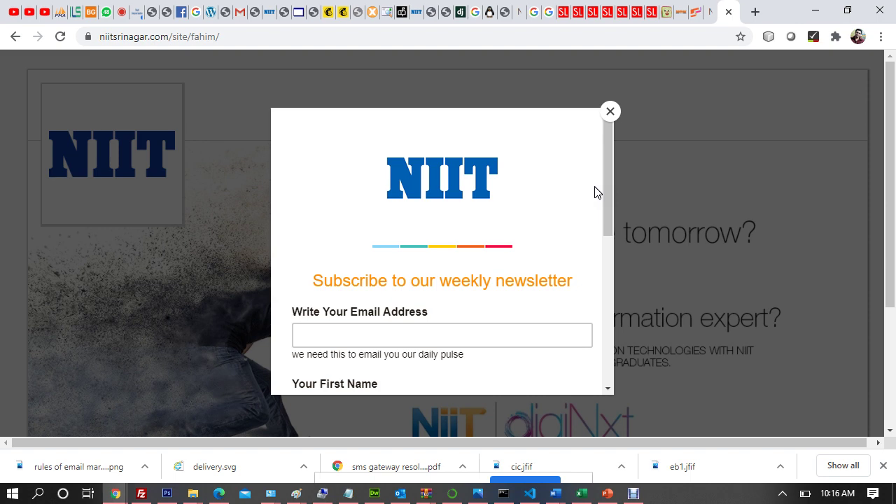
Step: Compare the city options in Mailchimp's audience fields with the Select your city list in the website's newsletter pop-up
{"action": "left_click", "coordinate": [121, 12]}
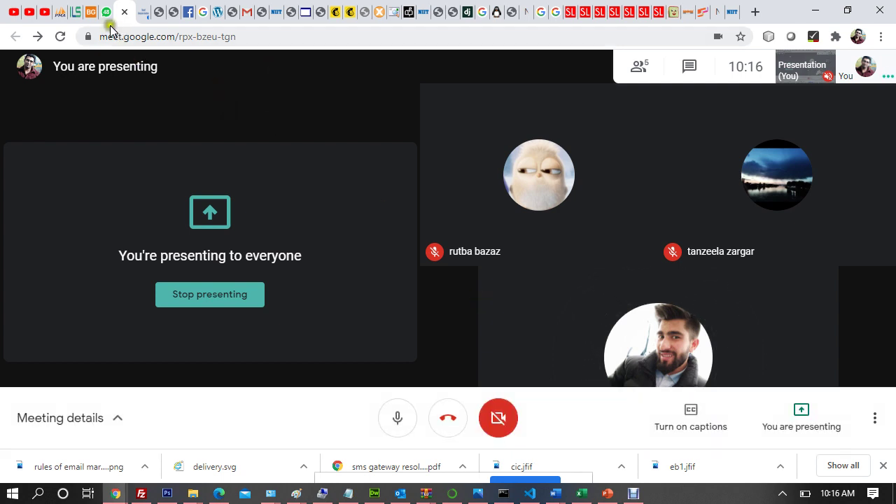
{"action": "left_click", "coordinate": [338, 13]}
{"action": "left_click", "coordinate": [352, 14]}
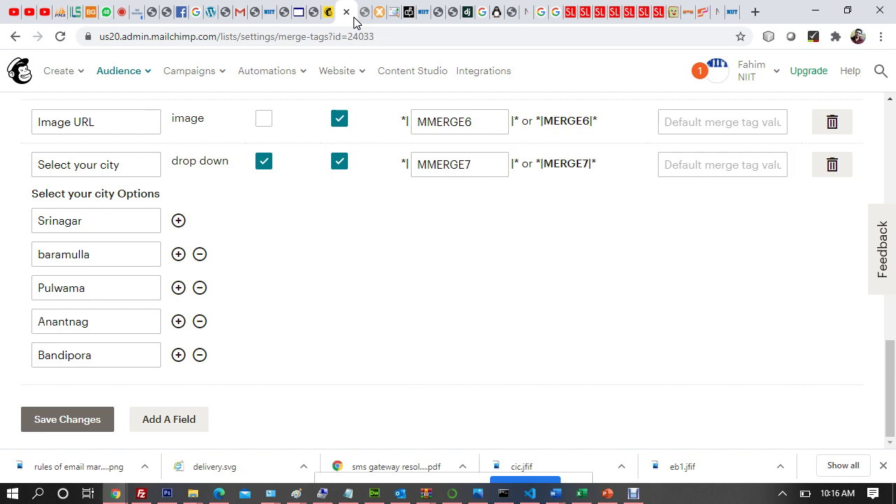
{"action": "left_click", "coordinate": [733, 11]}
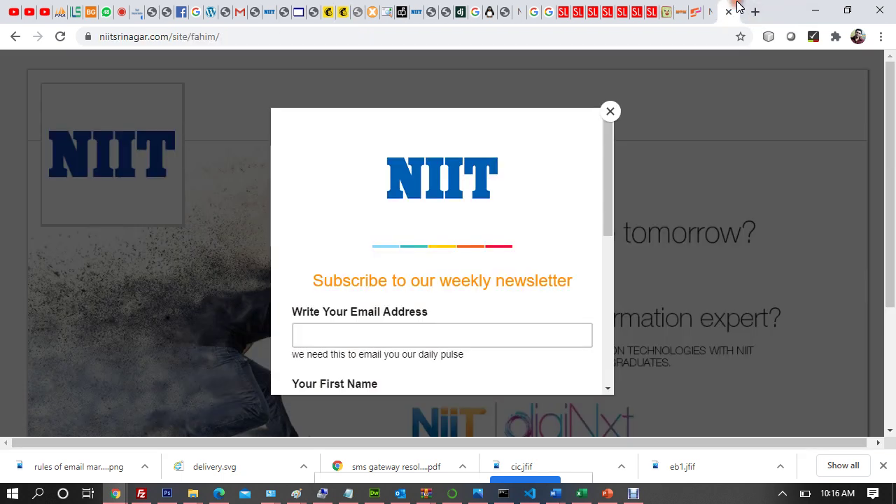
{"action": "left_click_drag", "start_coordinate": [616, 173], "coordinate": [620, 330]}
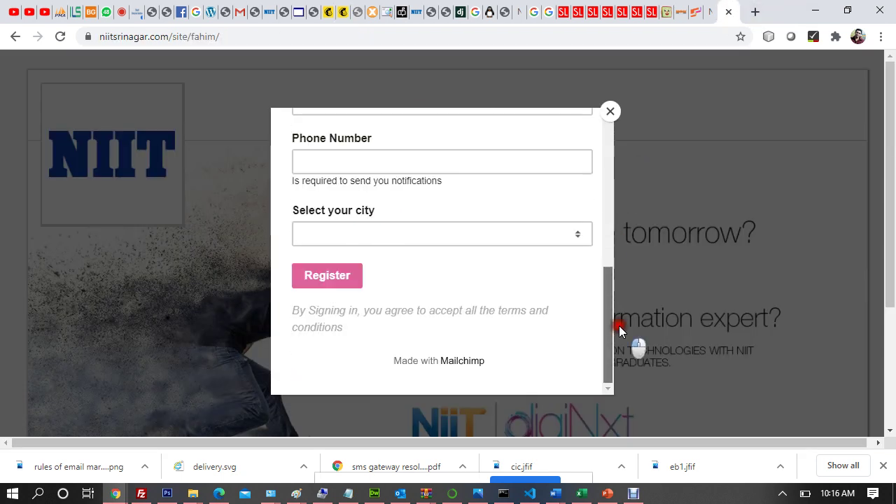
{"action": "left_click", "coordinate": [578, 238]}
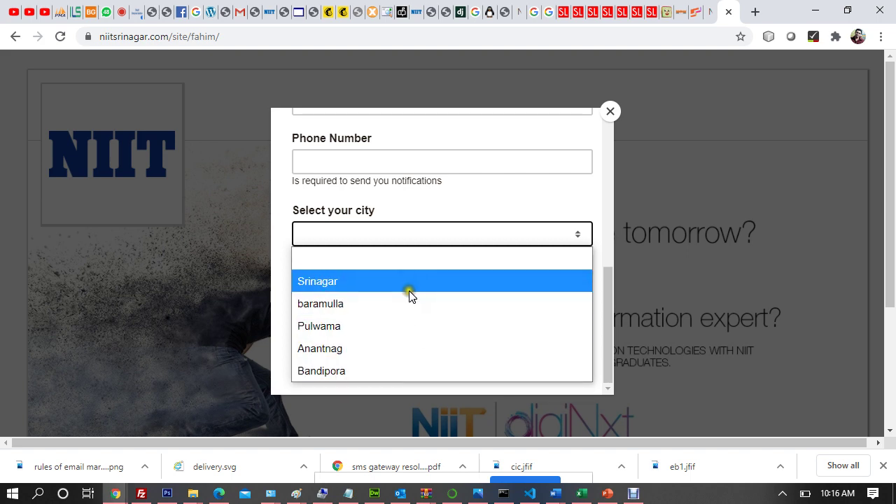
Step: Return to the Mailchimp audience page and open the list of all campaigns
{"action": "left_click", "coordinate": [332, 8]}
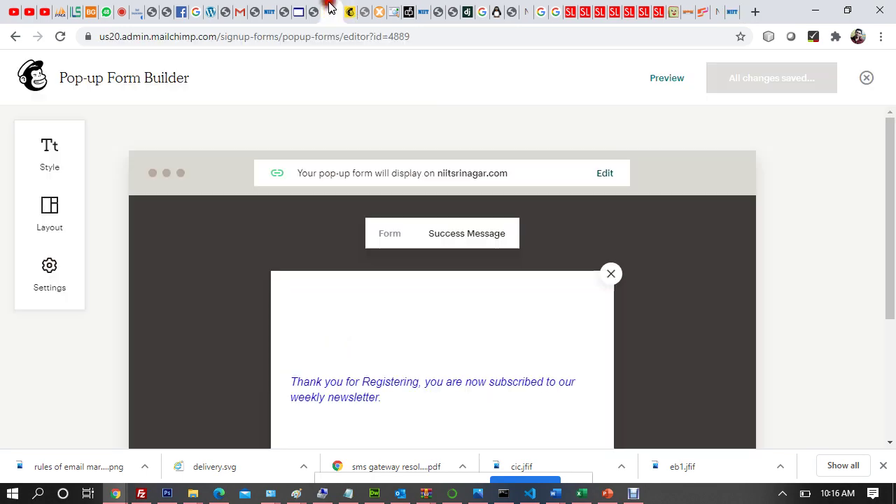
{"action": "left_click", "coordinate": [348, 12]}
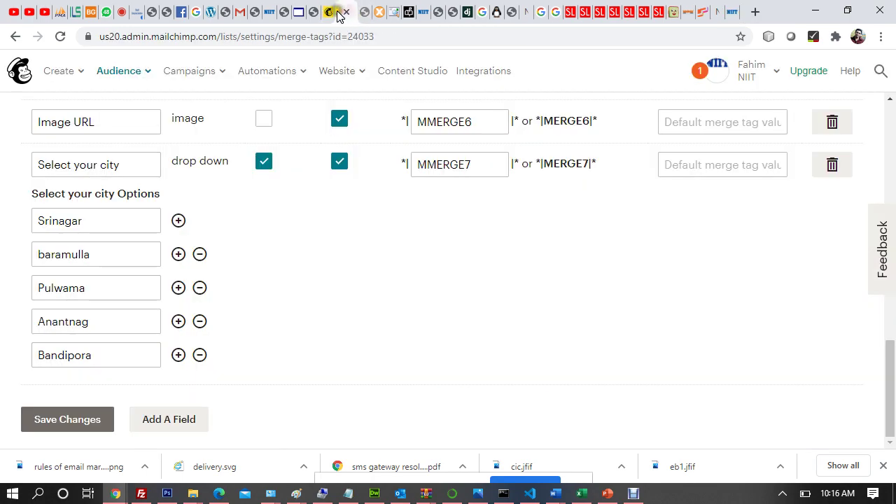
{"action": "left_click", "coordinate": [331, 12]}
{"action": "left_click", "coordinate": [347, 12]}
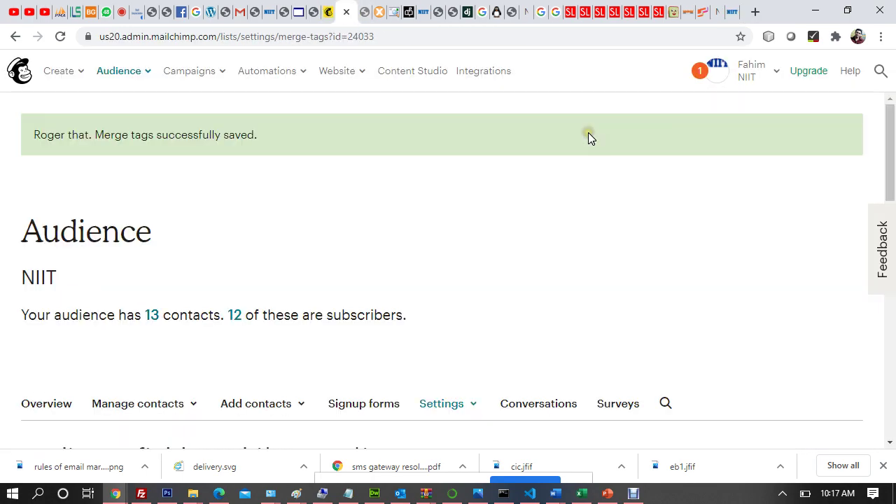
{"action": "left_click", "coordinate": [218, 73]}
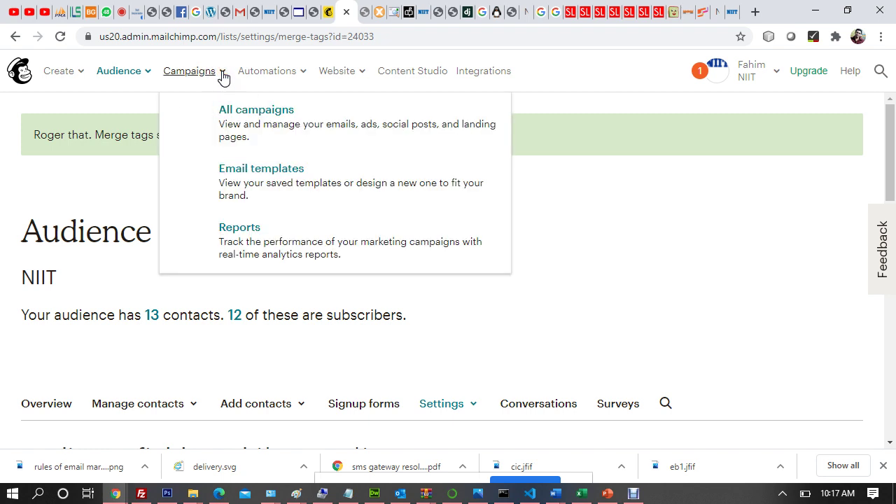
{"action": "left_click", "coordinate": [235, 118]}
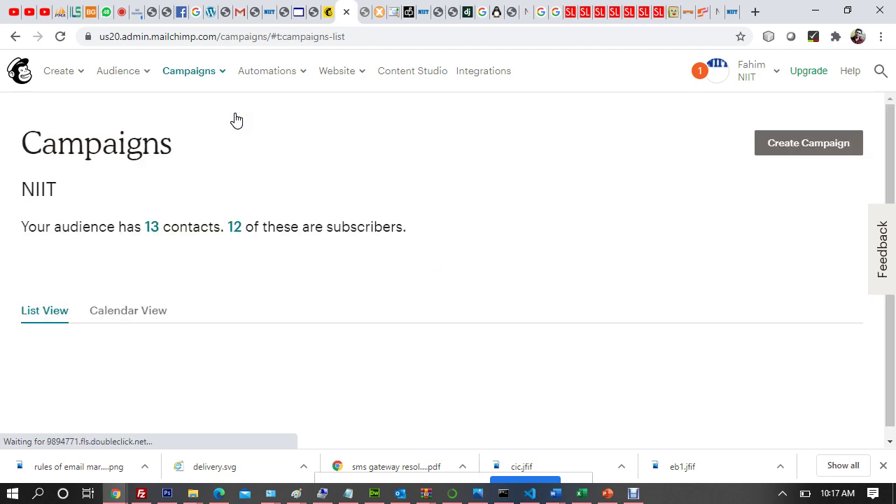
Step: Look at the pop-up form option of the Signup form campaign type for the NIIT audience and close the campaign creation dialog
{"action": "left_click", "coordinate": [778, 145]}
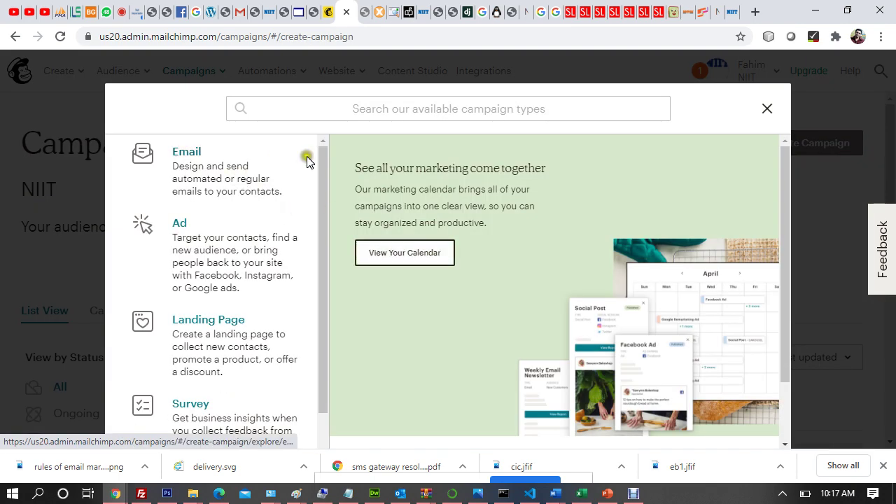
{"action": "left_click", "coordinate": [324, 171]}
{"action": "left_click_drag", "start_coordinate": [326, 172], "coordinate": [296, 396]}
{"action": "left_click", "coordinate": [217, 407]}
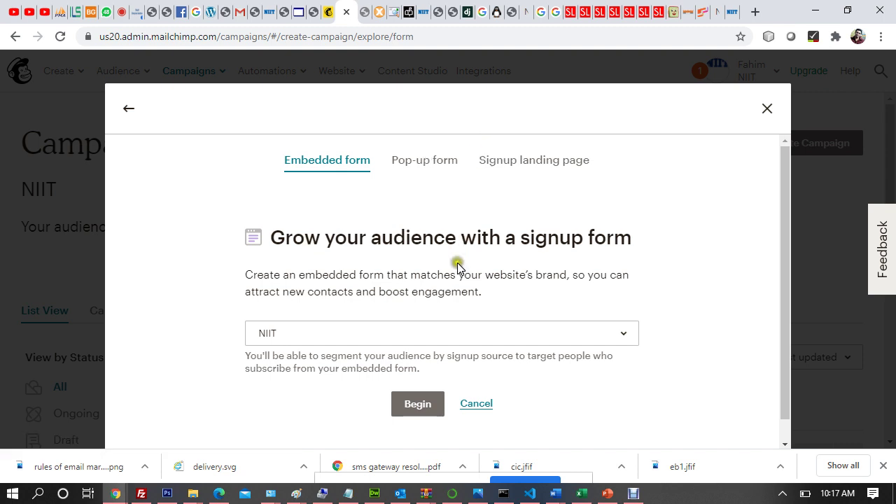
{"action": "left_click", "coordinate": [432, 168]}
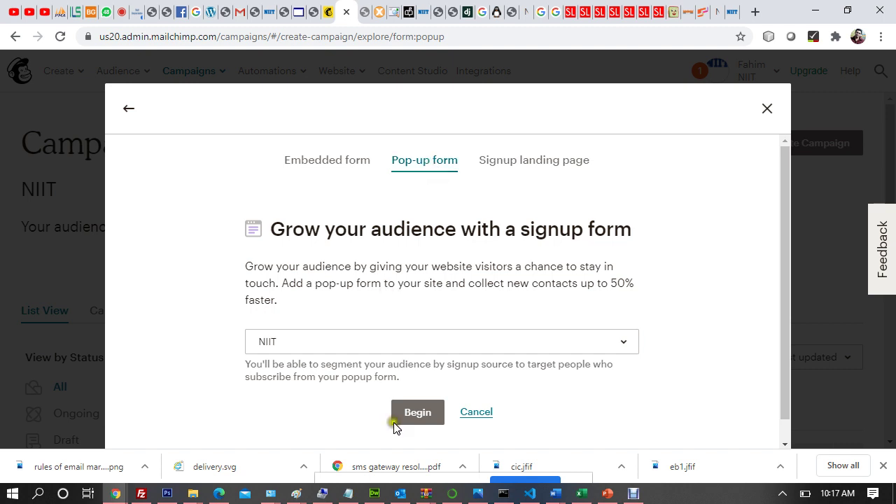
{"action": "left_click", "coordinate": [469, 417]}
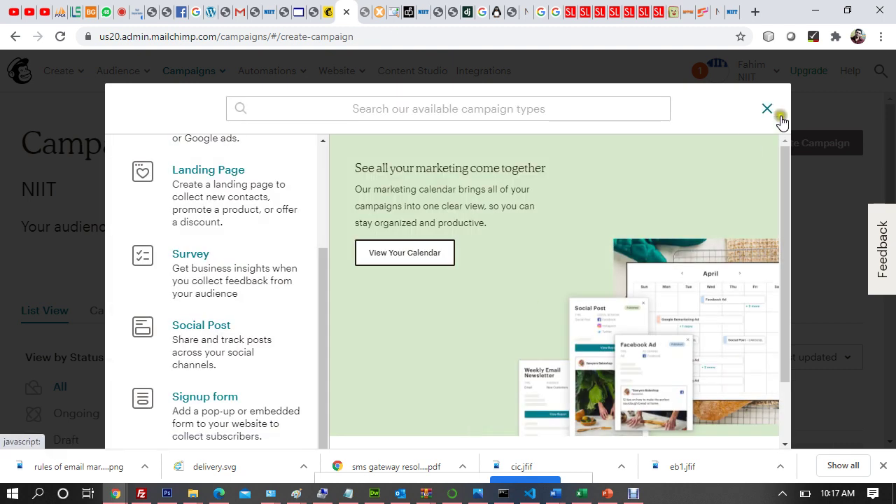
{"action": "left_click", "coordinate": [768, 110]}
Step: Open the profile page of the Mailchimp account
{"action": "scroll", "coordinate": [483, 280], "scroll_direction": "down", "scroll_amount": 4}
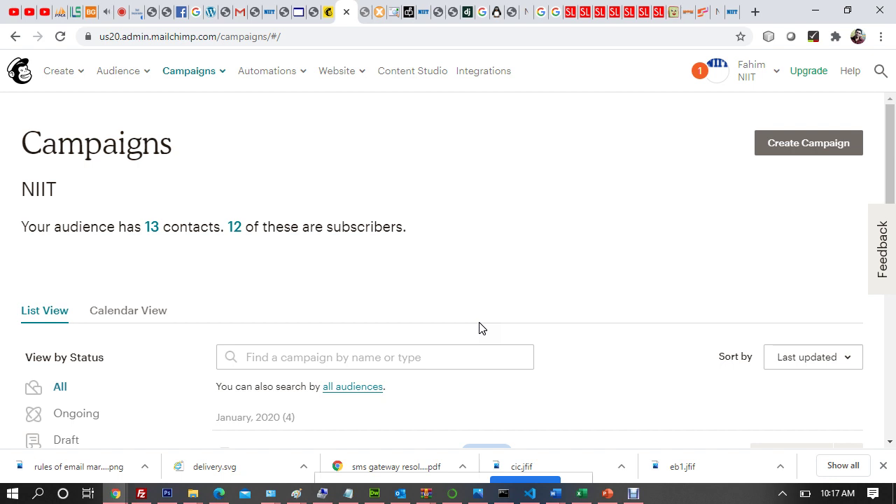
{"action": "left_click", "coordinate": [771, 74]}
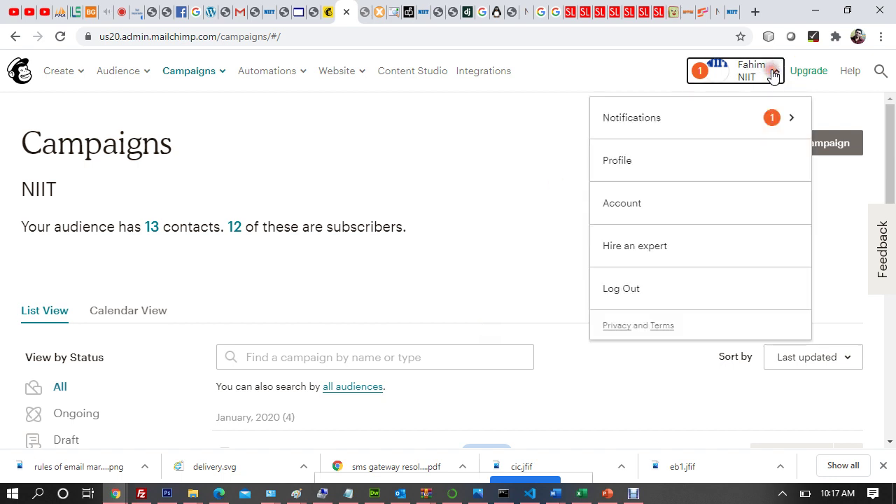
{"action": "left_click", "coordinate": [658, 163]}
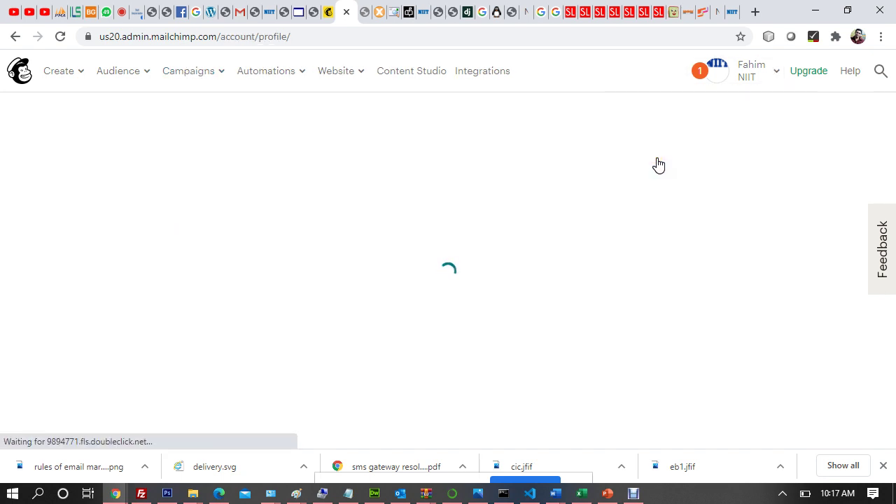
{"action": "left_click", "coordinate": [553, 213]}
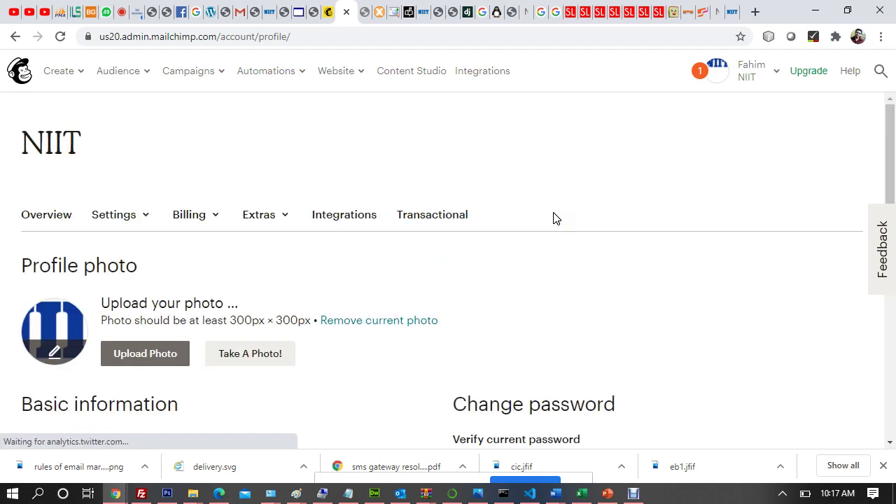
Step: Examine the profile page's photo, basic information, change password, and connections and notifications sections
{"action": "scroll", "coordinate": [553, 218], "scroll_direction": "down", "scroll_amount": 1}
{"action": "scroll", "coordinate": [553, 217], "scroll_direction": "down", "scroll_amount": 3}
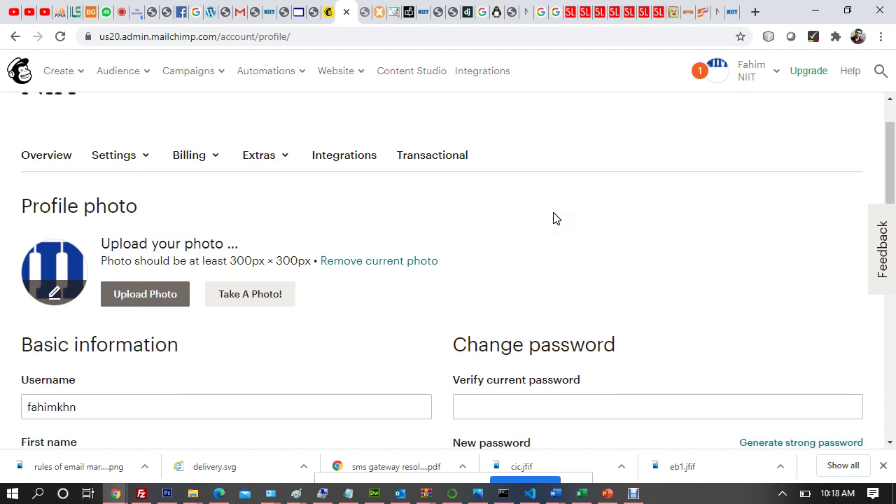
{"action": "scroll", "coordinate": [553, 218], "scroll_direction": "down", "scroll_amount": 2}
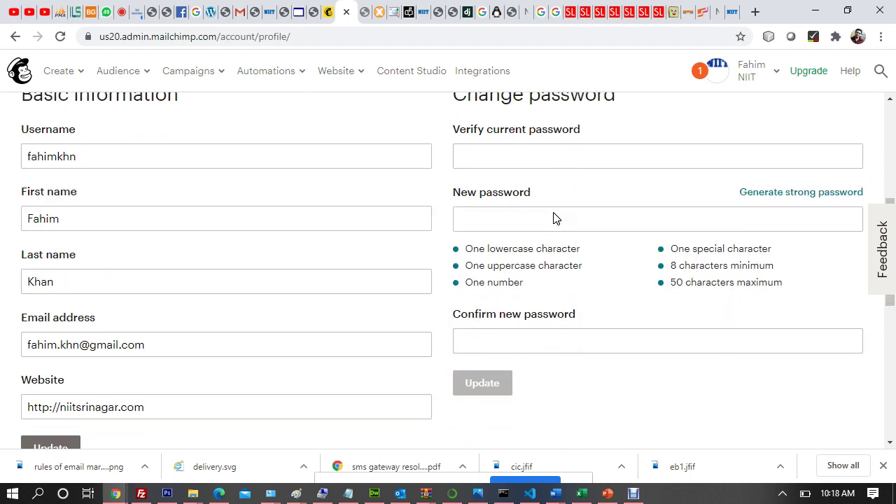
{"action": "left_click_drag", "start_coordinate": [79, 159], "coordinate": [23, 157]}
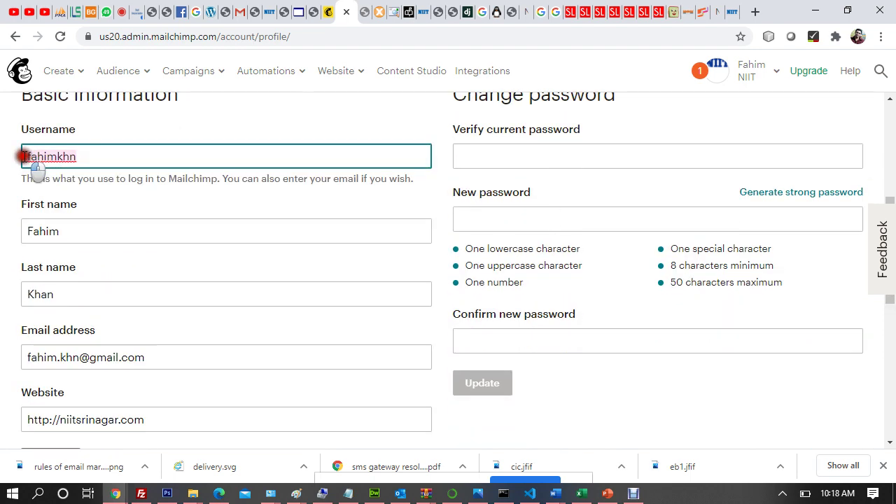
{"action": "left_click_drag", "start_coordinate": [56, 234], "coordinate": [20, 240]}
{"action": "left_click", "coordinate": [2, 317]}
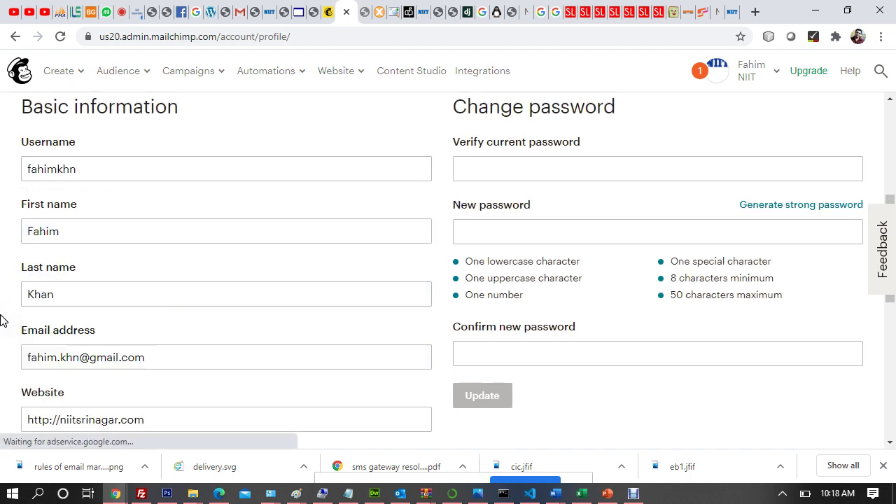
{"action": "scroll", "coordinate": [49, 334], "scroll_direction": "down", "scroll_amount": 2}
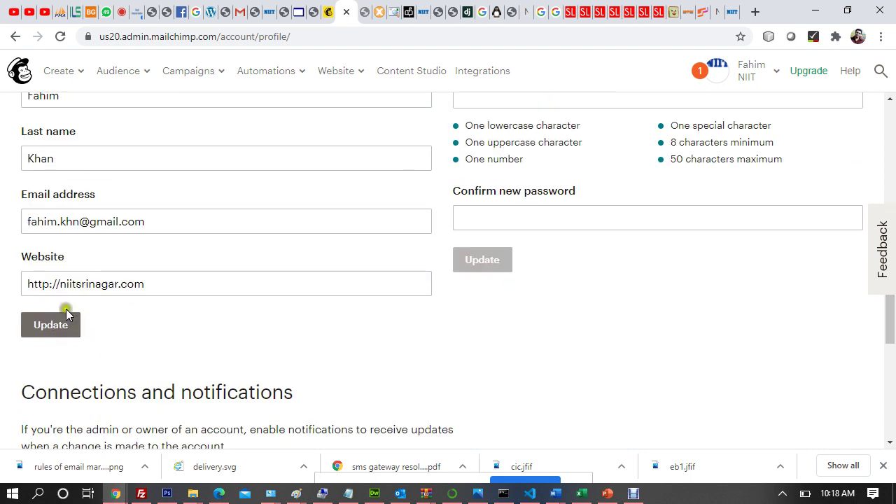
{"action": "left_click", "coordinate": [67, 317]}
{"action": "scroll", "coordinate": [212, 346], "scroll_direction": "down", "scroll_amount": 1}
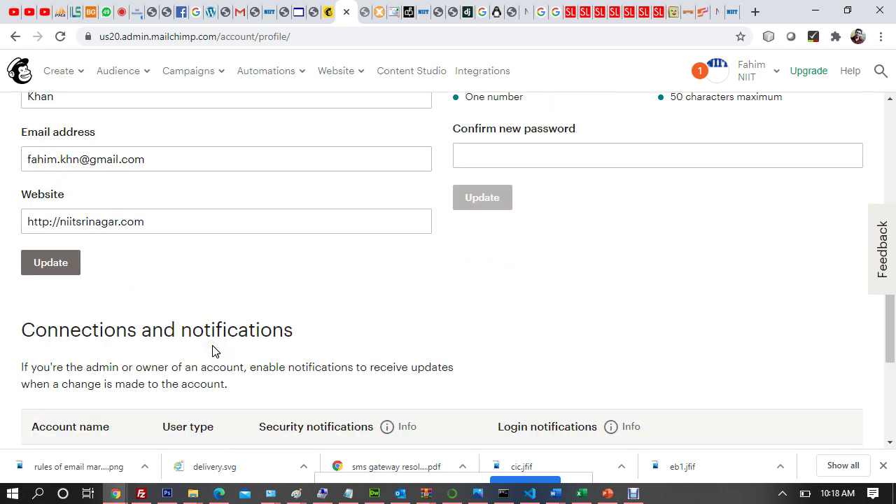
{"action": "scroll", "coordinate": [213, 351], "scroll_direction": "down", "scroll_amount": 2}
{"action": "scroll", "coordinate": [212, 350], "scroll_direction": "up", "scroll_amount": 6}
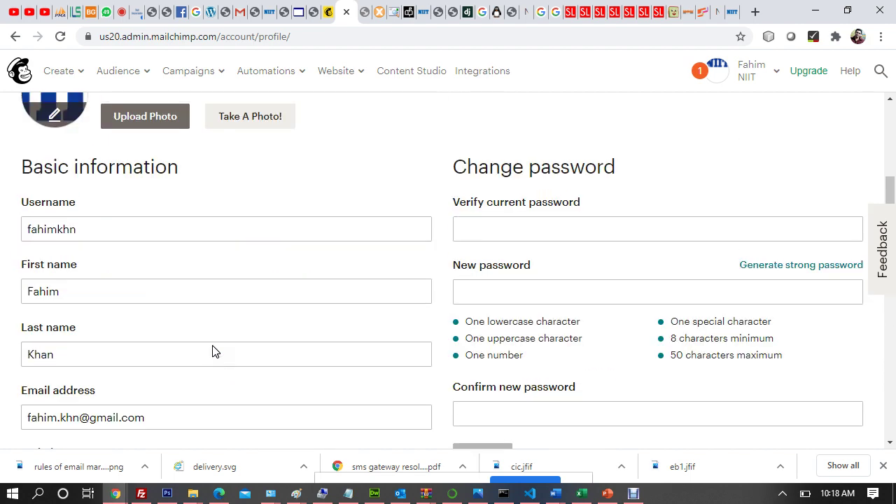
{"action": "scroll", "coordinate": [266, 240], "scroll_direction": "up", "scroll_amount": 3}
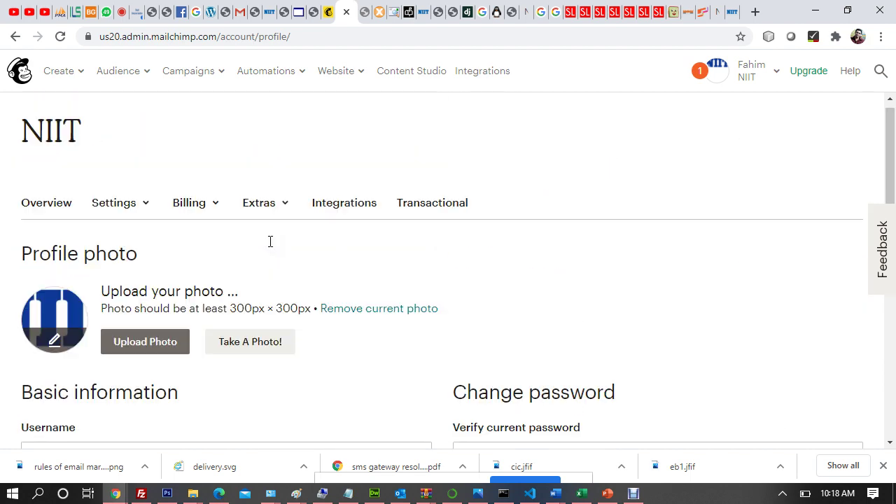
{"action": "scroll", "coordinate": [110, 304], "scroll_direction": "down", "scroll_amount": 10}
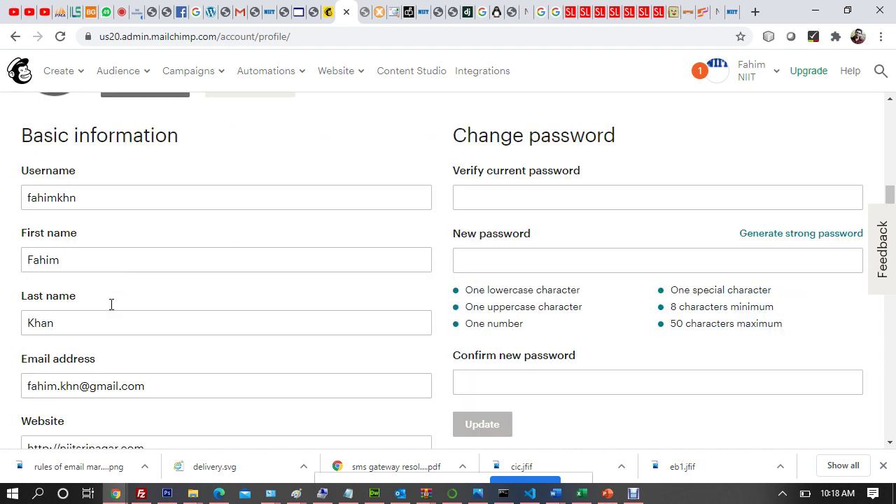
{"action": "scroll", "coordinate": [110, 305], "scroll_direction": "up", "scroll_amount": 10}
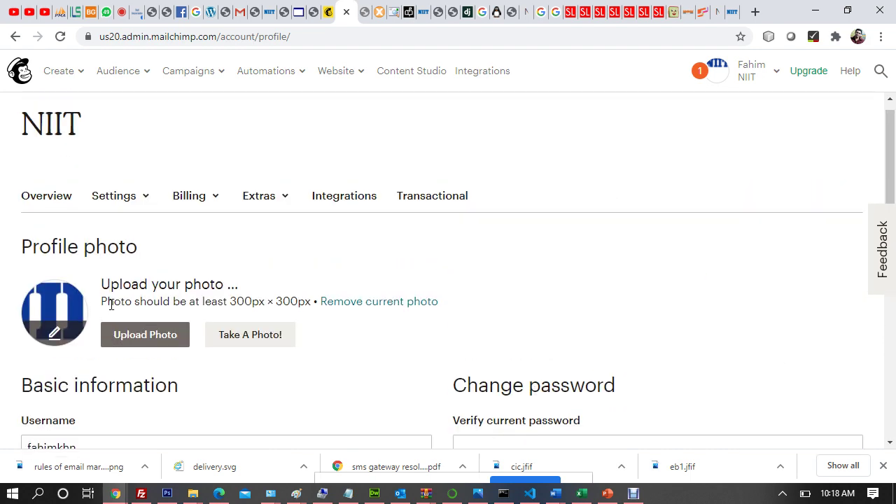
{"action": "scroll", "coordinate": [111, 305], "scroll_direction": "down", "scroll_amount": 1}
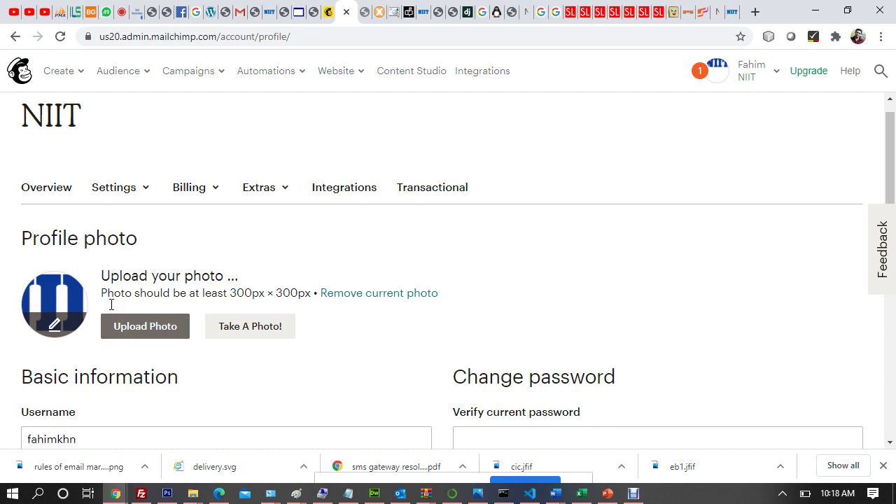
Step: Review the options offered under Settings, Extras and Billing for the Mailchimp account, and look over the rest of the profile page
{"action": "left_click", "coordinate": [149, 143]}
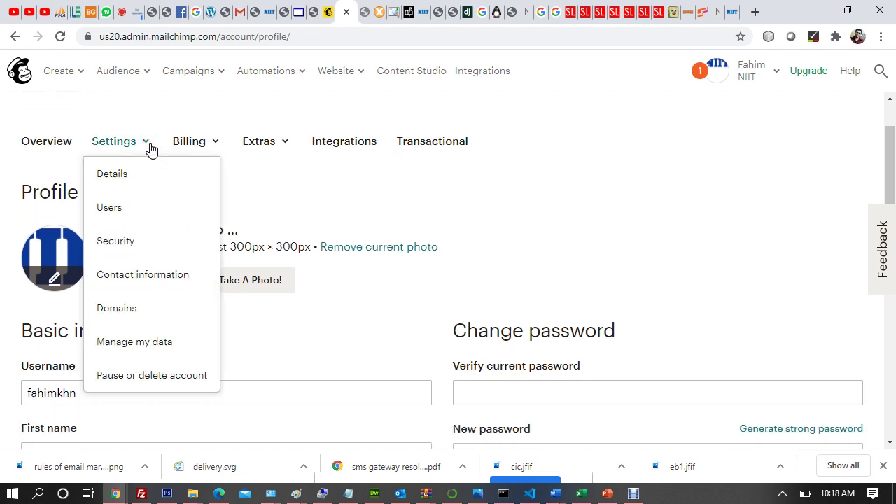
{"action": "left_click", "coordinate": [314, 220]}
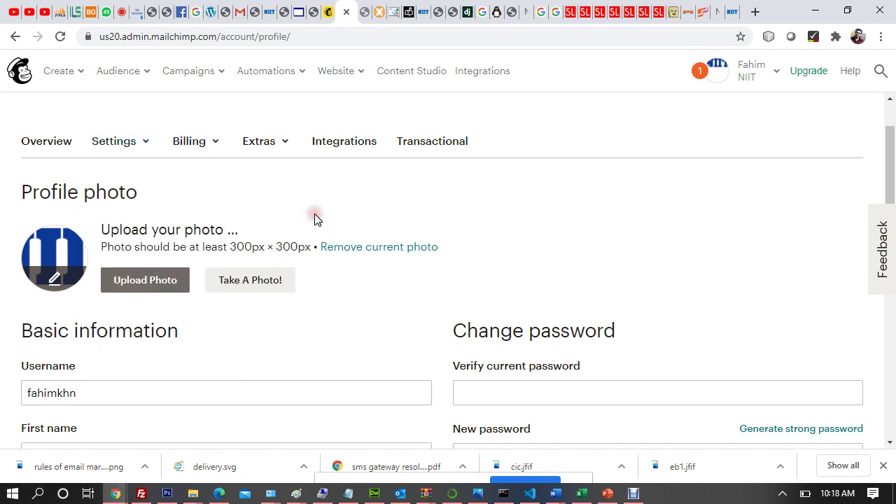
{"action": "left_click", "coordinate": [287, 141]}
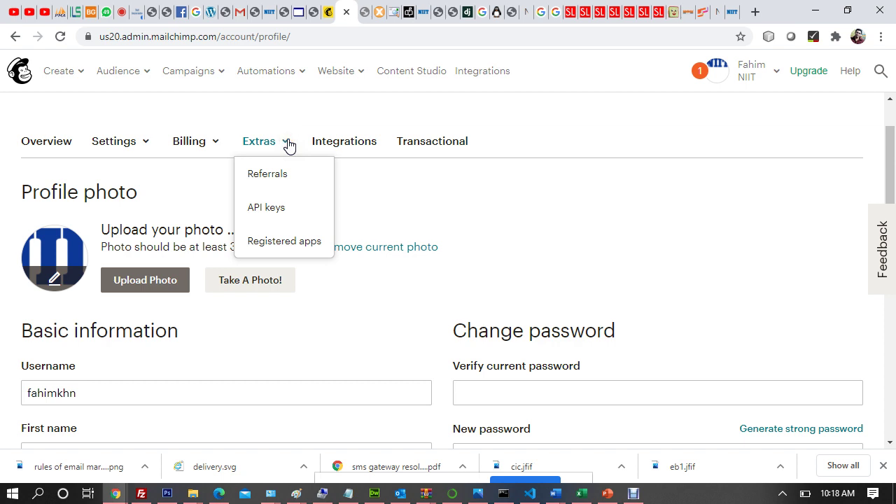
{"action": "left_click", "coordinate": [219, 171]}
{"action": "left_click", "coordinate": [216, 143]}
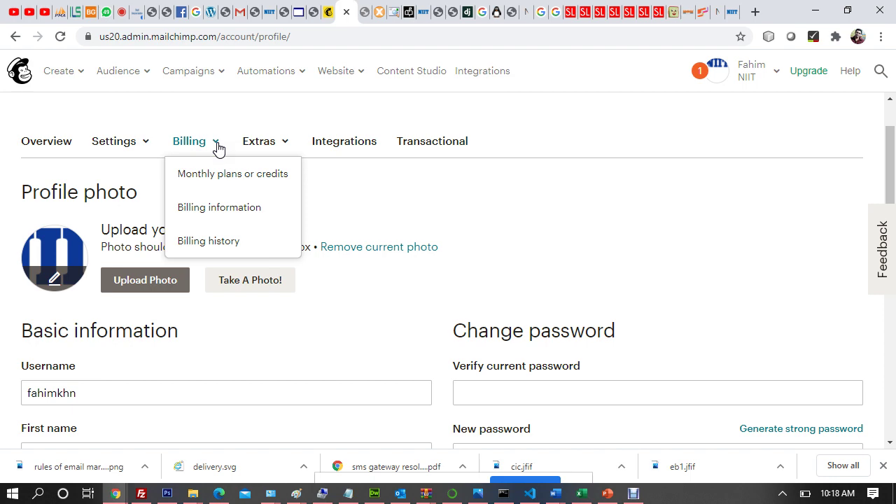
{"action": "left_click", "coordinate": [248, 100]}
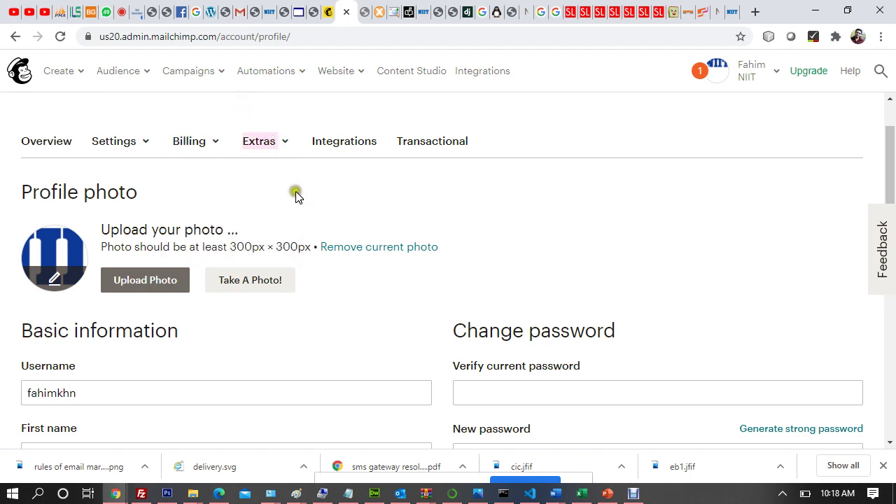
{"action": "scroll", "coordinate": [295, 196], "scroll_direction": "down", "scroll_amount": 10}
{"action": "scroll", "coordinate": [295, 197], "scroll_direction": "up", "scroll_amount": 10}
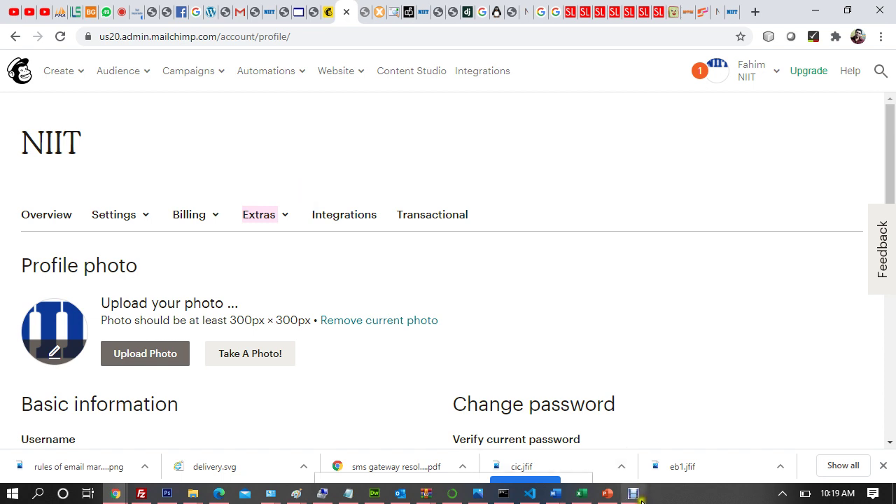
Step: Switch to WhatsApp Web and read through to the latest messages in the DM 2020 Batch2 group chat
{"action": "mouse_move", "coordinate": [640, 497]}
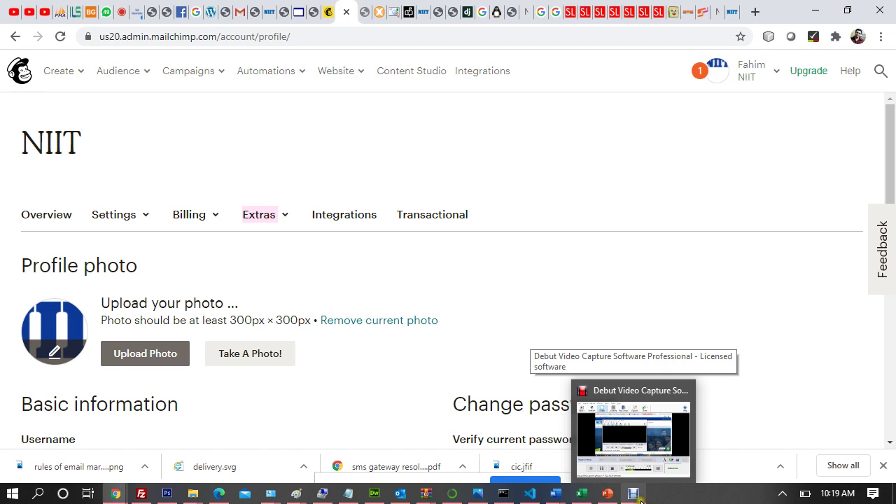
{"action": "left_click", "coordinate": [110, 8]}
{"action": "scroll", "coordinate": [398, 297], "scroll_direction": "down", "scroll_amount": 2}
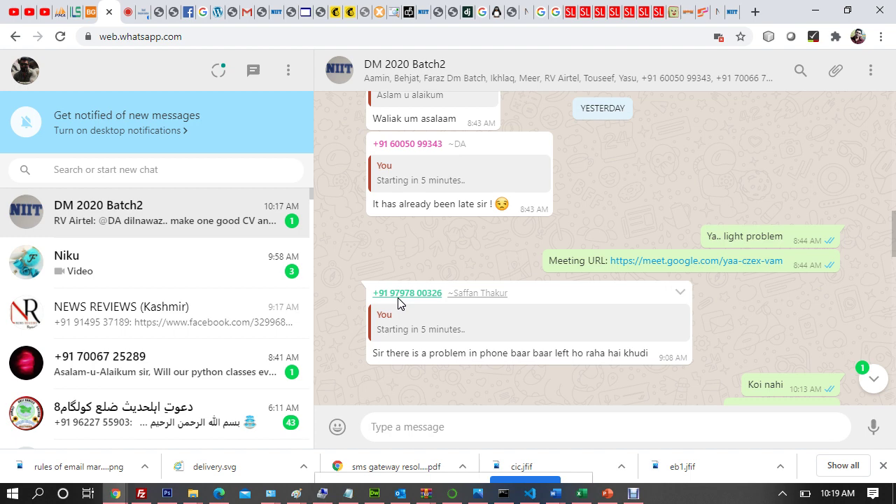
{"action": "scroll", "coordinate": [398, 302], "scroll_direction": "down", "scroll_amount": 3}
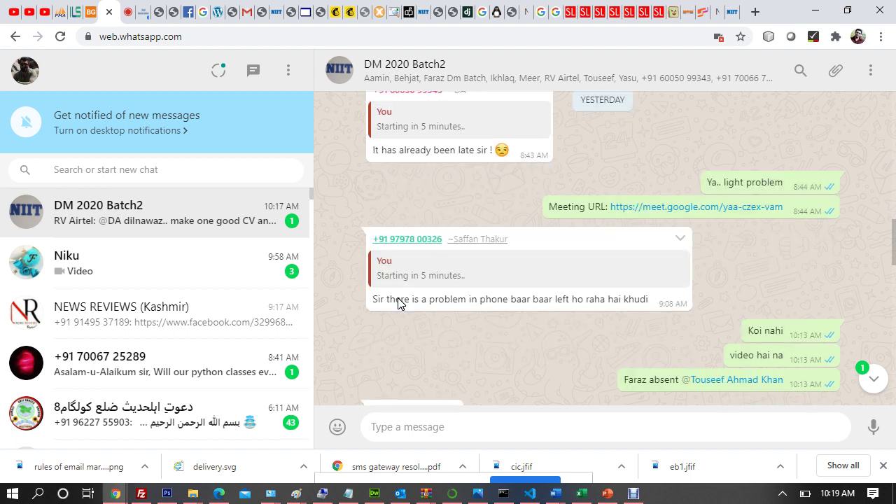
{"action": "scroll", "coordinate": [397, 302], "scroll_direction": "down", "scroll_amount": 10}
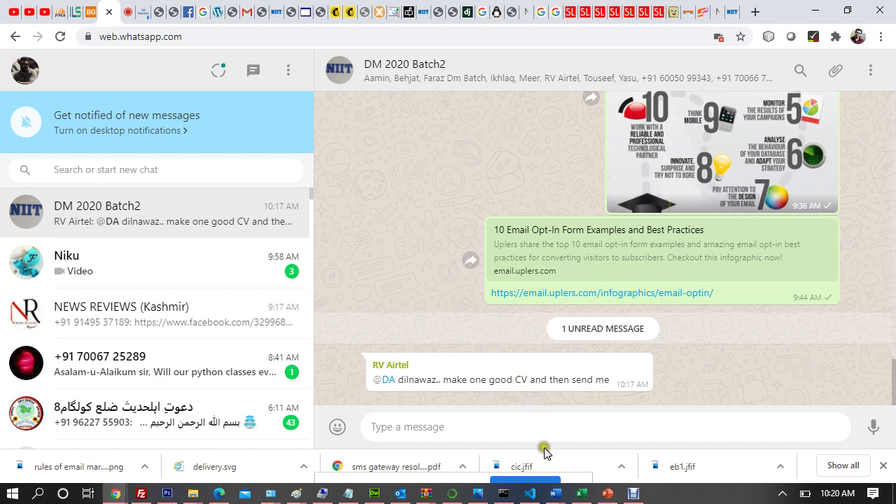
{"action": "left_click", "coordinate": [633, 493]}
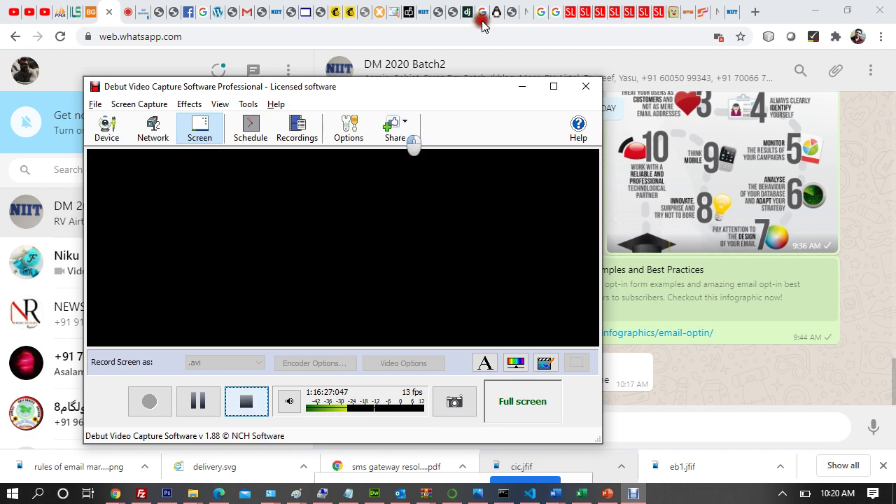
{"action": "left_click", "coordinate": [633, 493]}
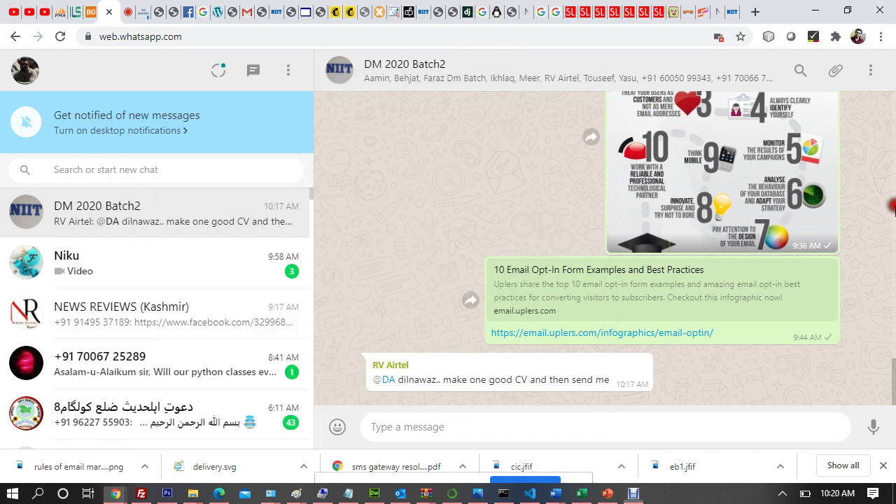
{"action": "scroll", "coordinate": [716, 287], "scroll_direction": "up", "scroll_amount": 5}
{"action": "scroll", "coordinate": [715, 288], "scroll_direction": "down", "scroll_amount": 4}
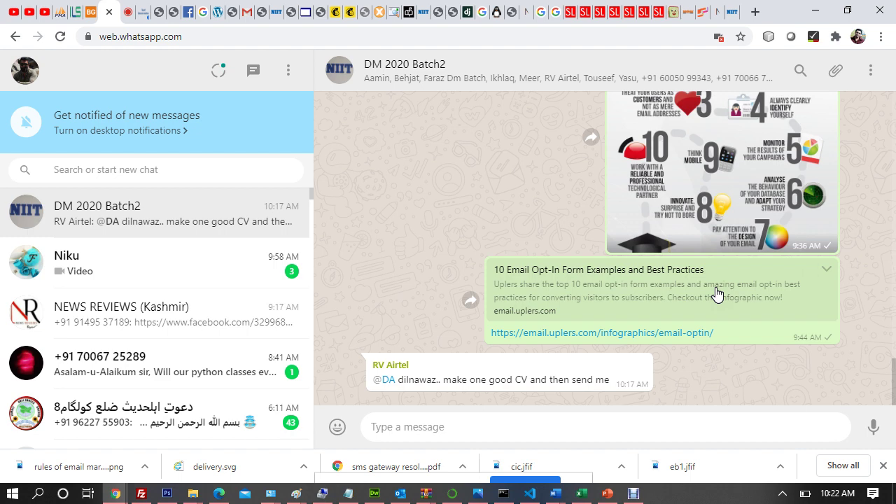
{"action": "left_click", "coordinate": [633, 493]}
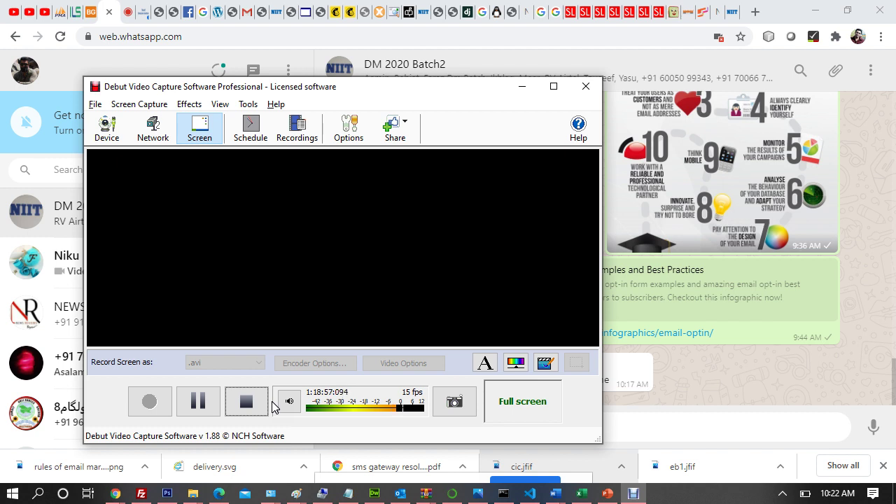
{"action": "left_click", "coordinate": [262, 405]}
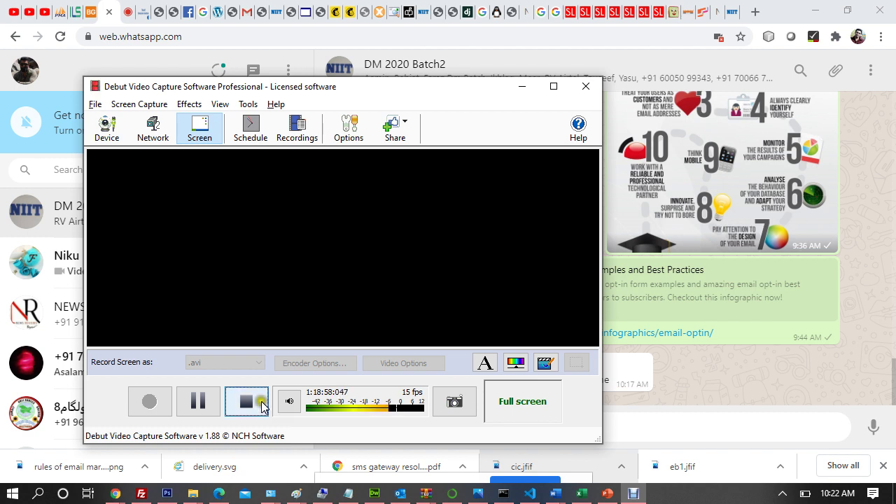